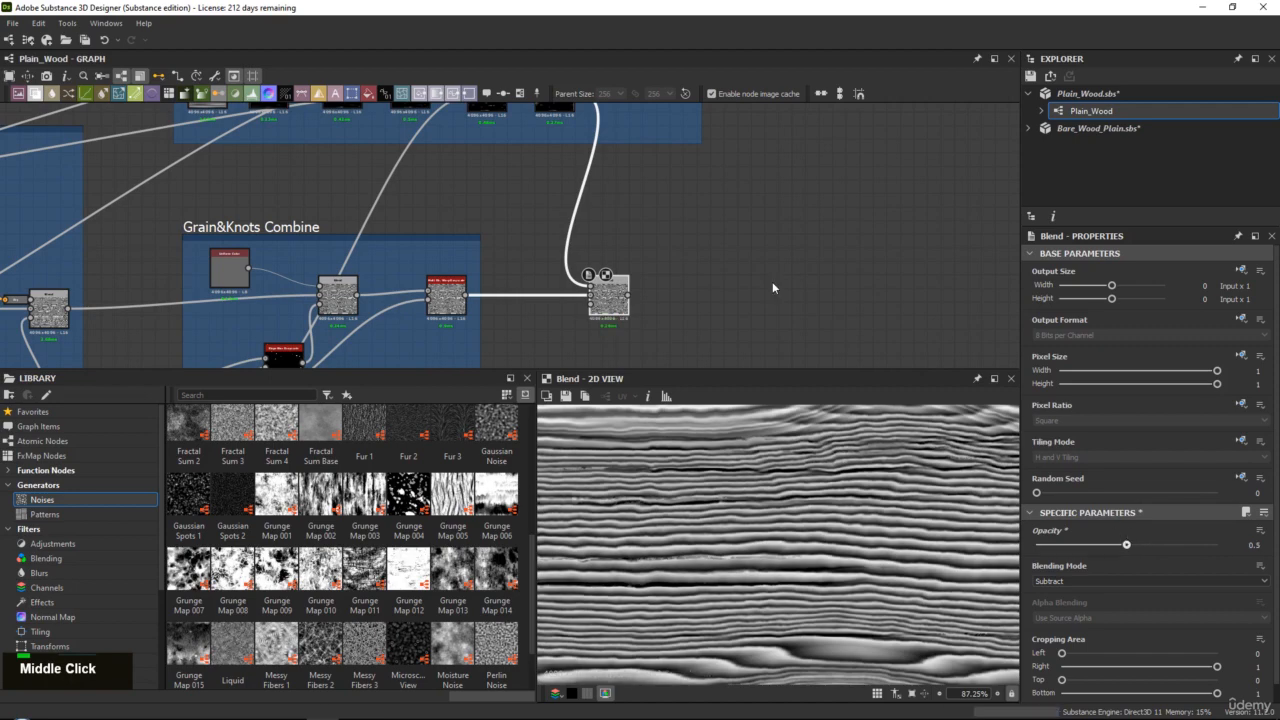
# Step: Add a Slope Blur Grayscale node after the Blend node that follows the Grain&Knots Combine frame
pyautogui.scroll(-10, 708, 486)
pyautogui.moveTo(808, 538); pyautogui.dragTo(813, 518, button='middle')
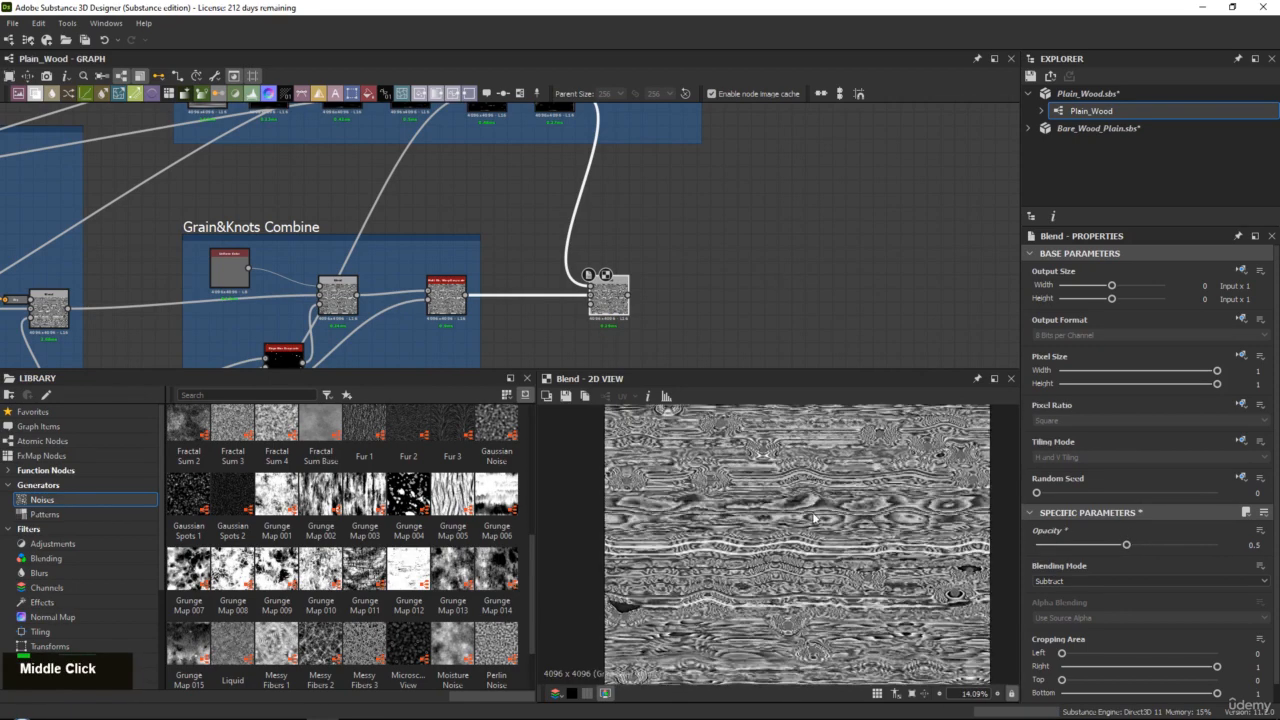
pyautogui.scroll(12, 813, 518)
pyautogui.moveTo(638, 287); pyautogui.dragTo(579, 267, button='middle')
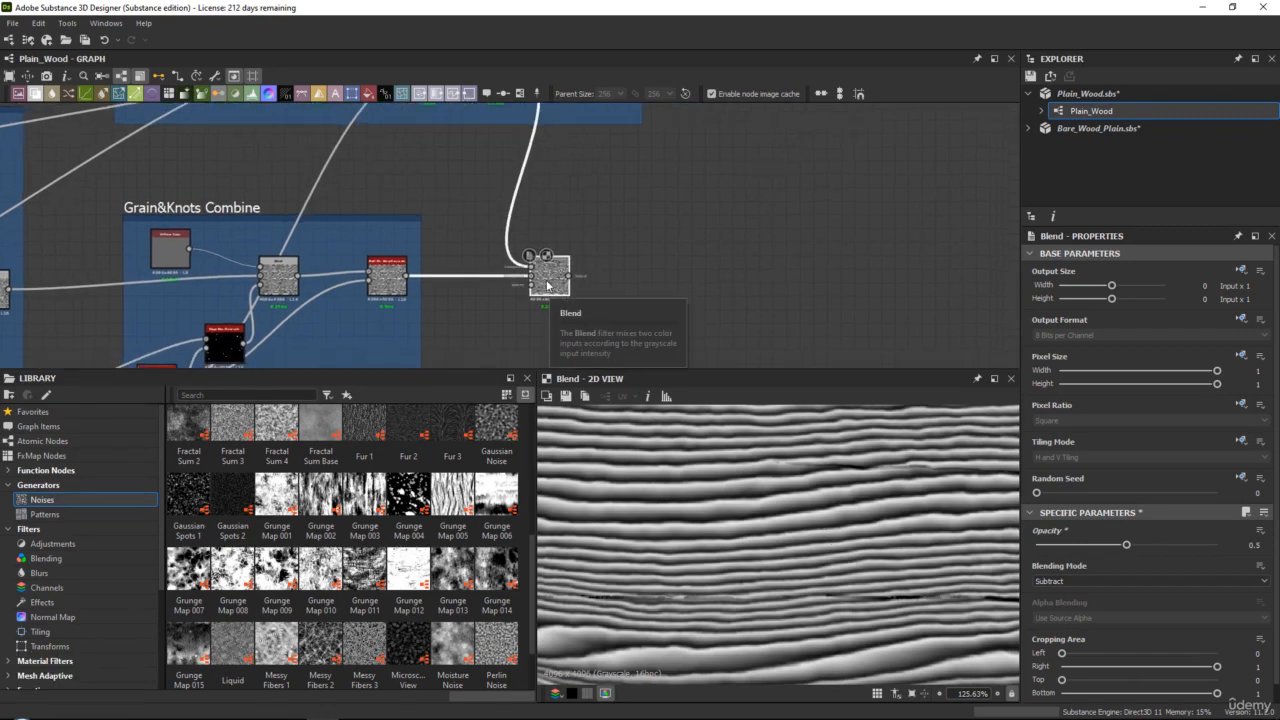
pyautogui.doubleClick(547, 285)
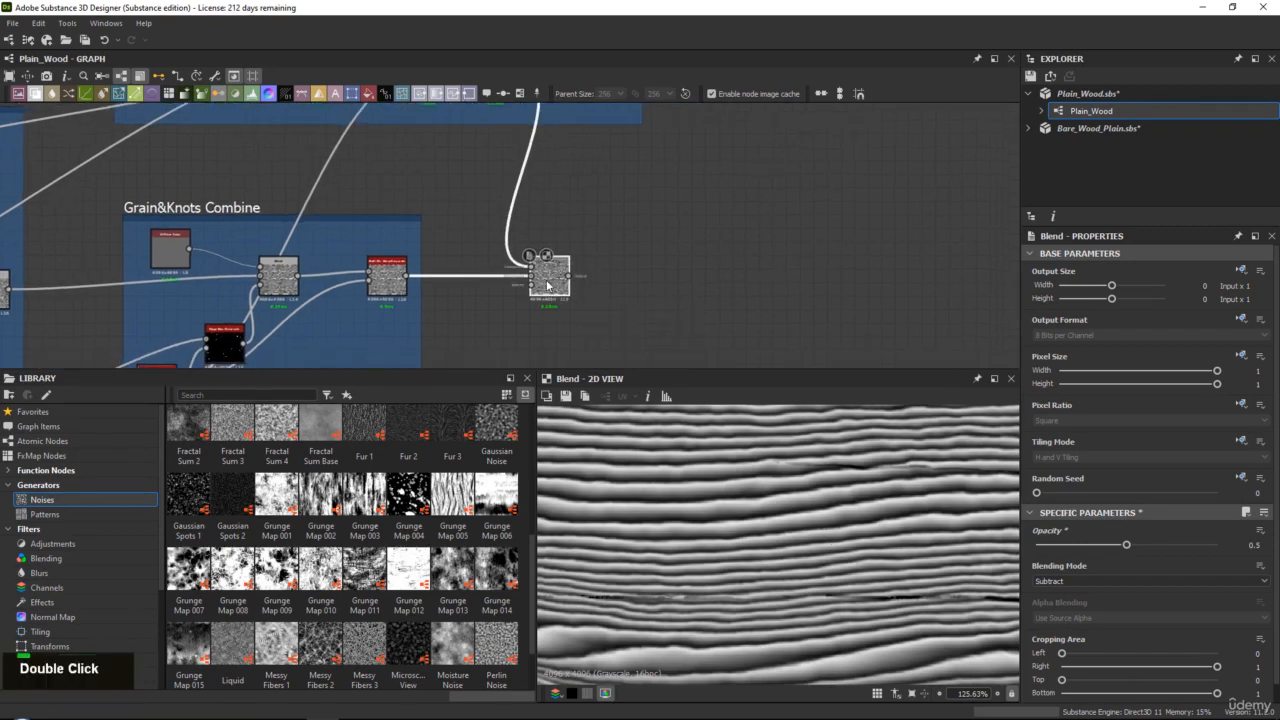
pyautogui.press('space')
pyautogui.write('slo')
pyautogui.press('Return')
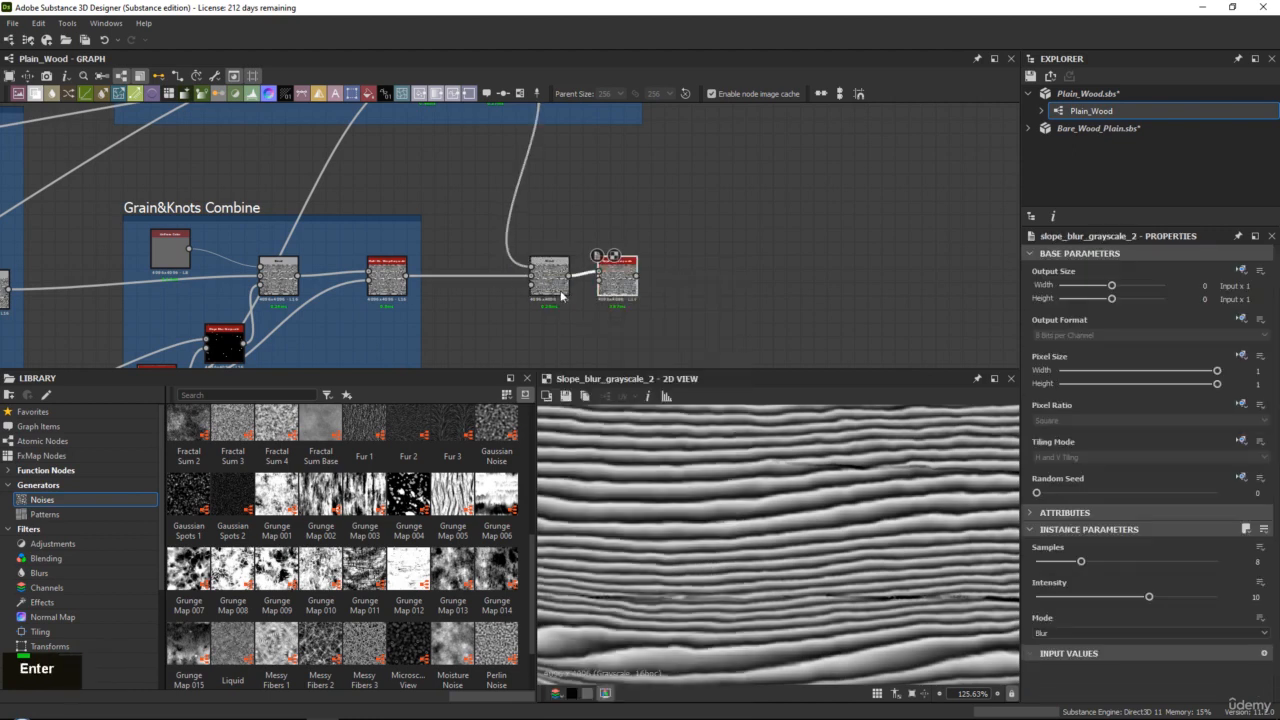
pyautogui.scroll(5, 470, 285)
pyautogui.scroll(-3, 726, 292)
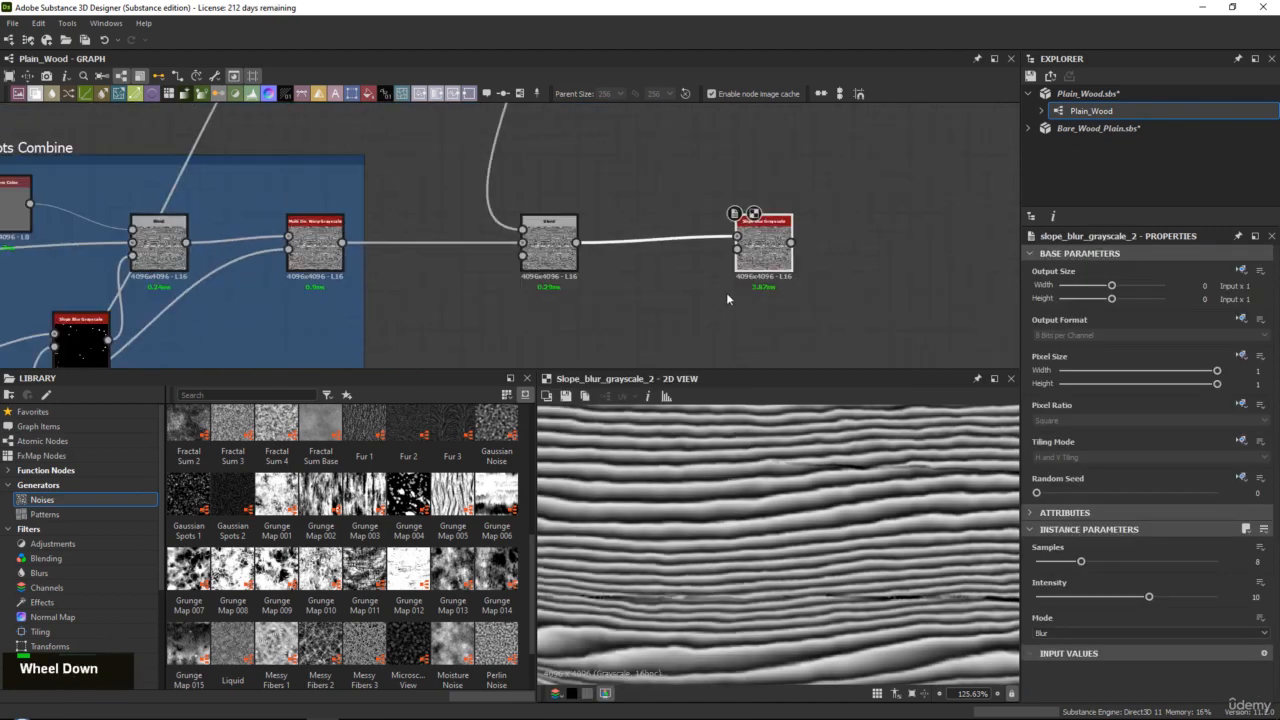
# Step: Add a Moisture Noise node below the Blend node and set its scale to 4
pyautogui.moveTo(726, 292); pyautogui.dragTo(645, 203, button='middle')
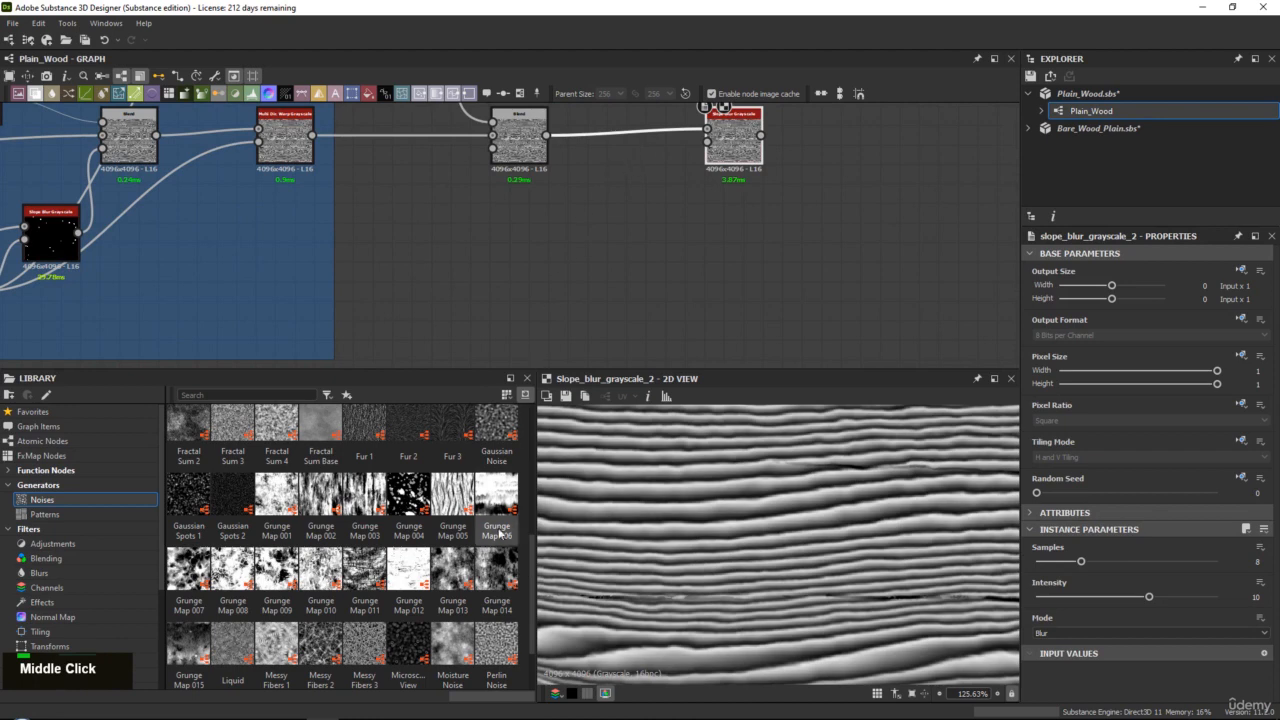
pyautogui.moveTo(452, 645); pyautogui.dragTo(603, 225)
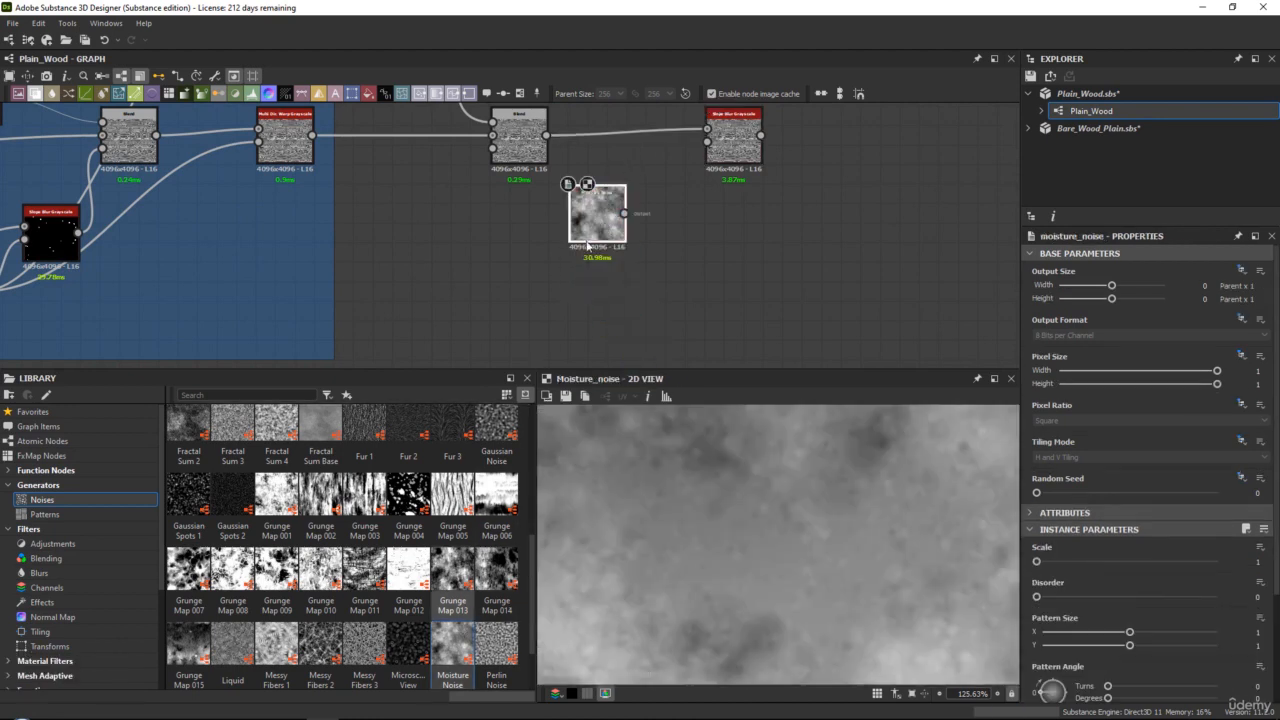
pyautogui.scroll(-8, 830, 510)
pyautogui.scroll(2, 875, 527)
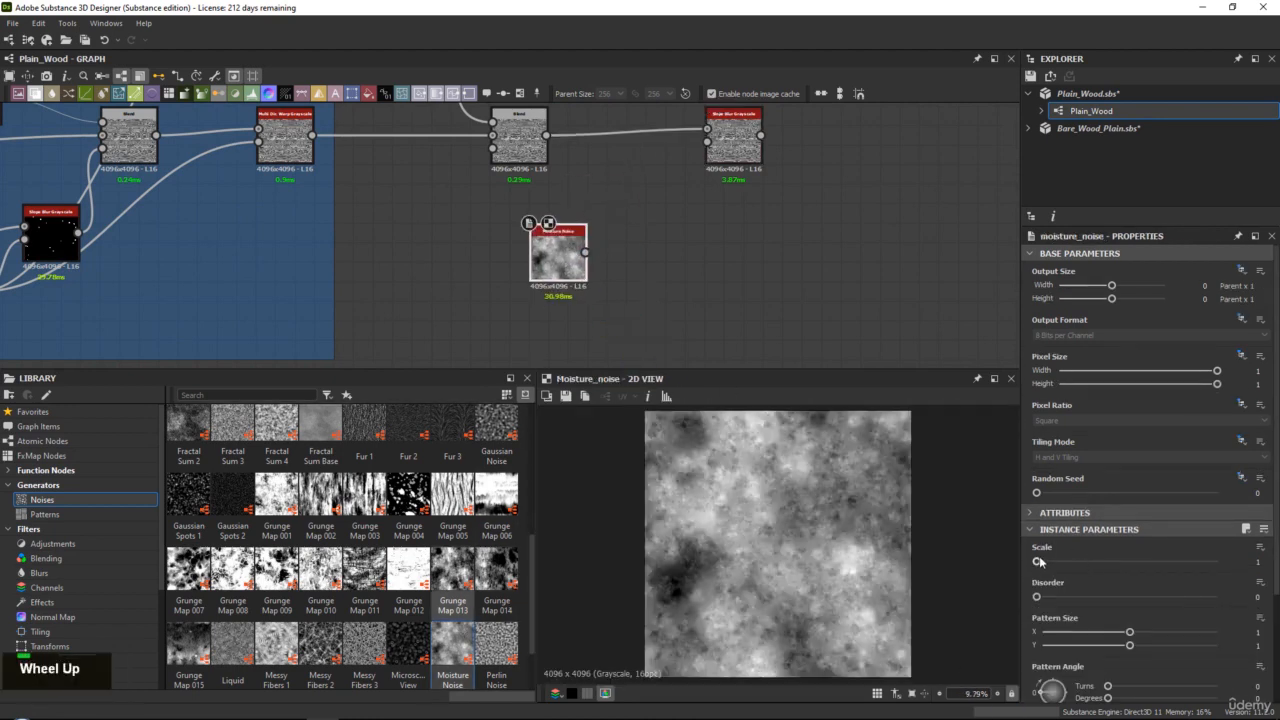
pyautogui.moveTo(1036, 561); pyautogui.dragTo(1126, 560)
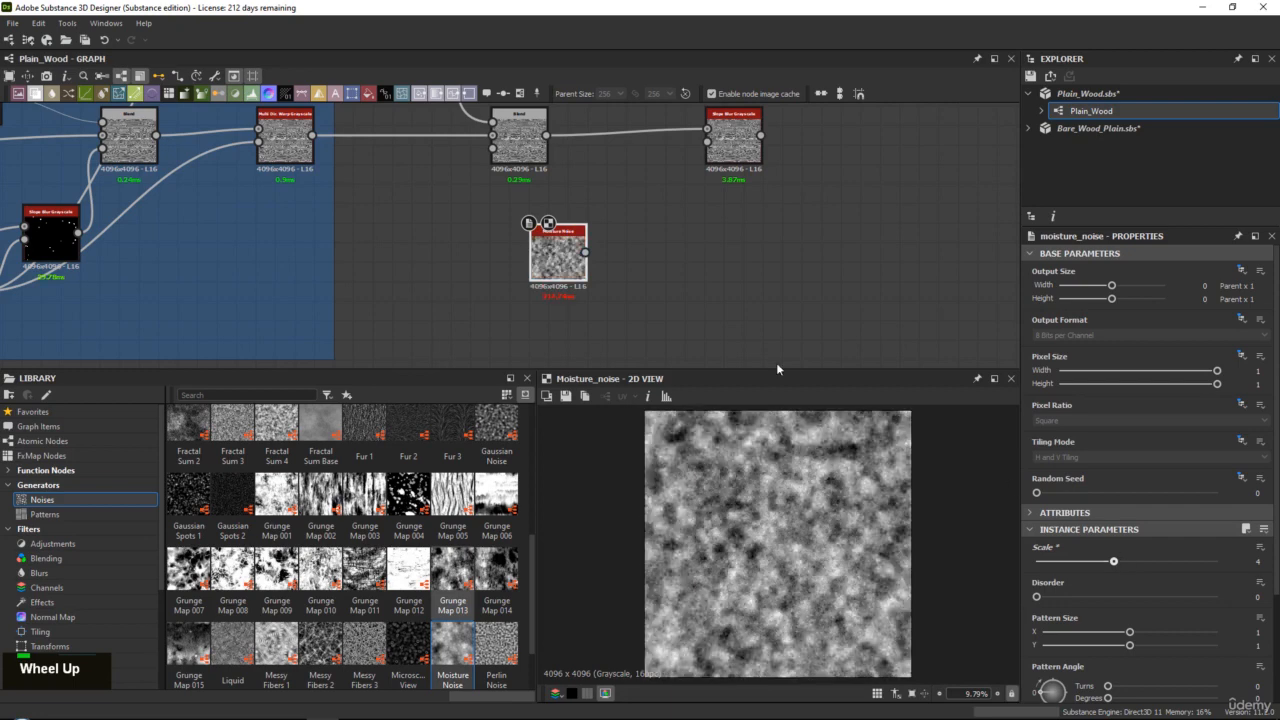
pyautogui.moveTo(557, 272); pyautogui.dragTo(518, 339)
pyautogui.moveTo(518, 339); pyautogui.dragTo(506, 279, button='middle')
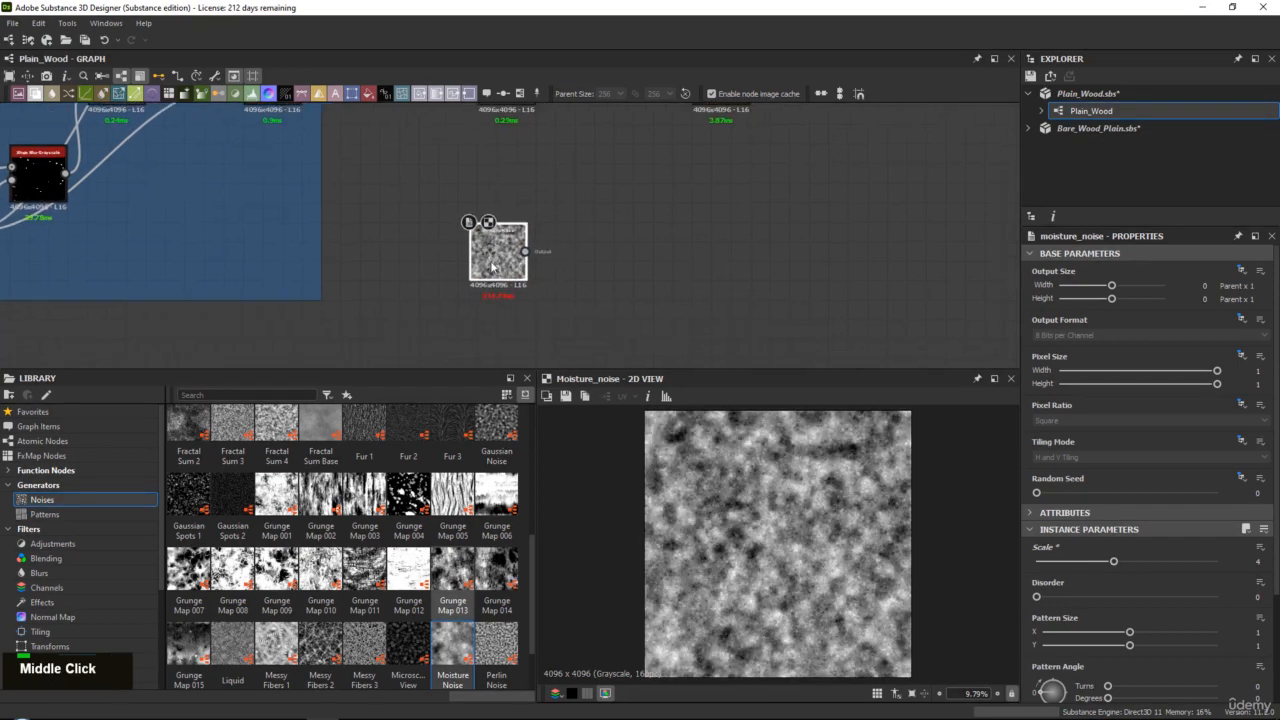
pyautogui.scroll(5, 489, 497)
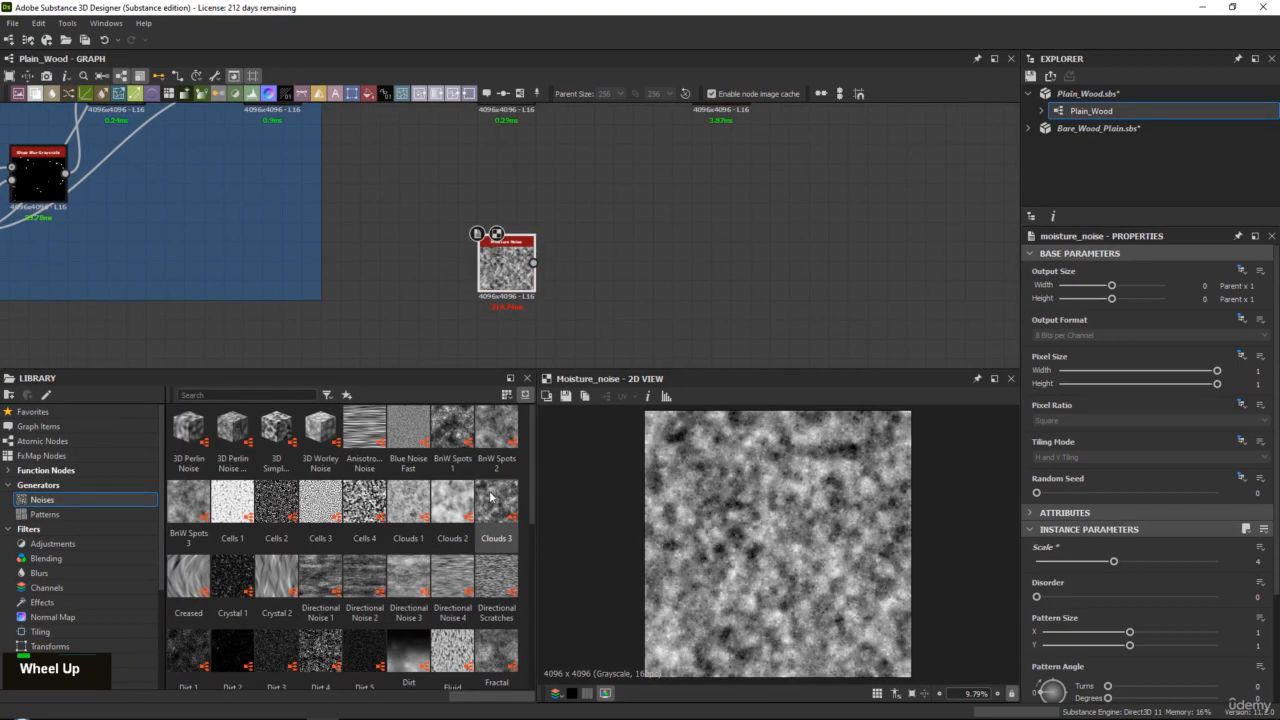
# Step: Switch to the reference board and examine the knots and grain in the wooden plank photo
pyautogui.moveTo(1279, 315); pyautogui.dragTo(655, 204, button='right')
pyautogui.moveTo(573, 207); pyautogui.dragTo(739, 265, button='middle')
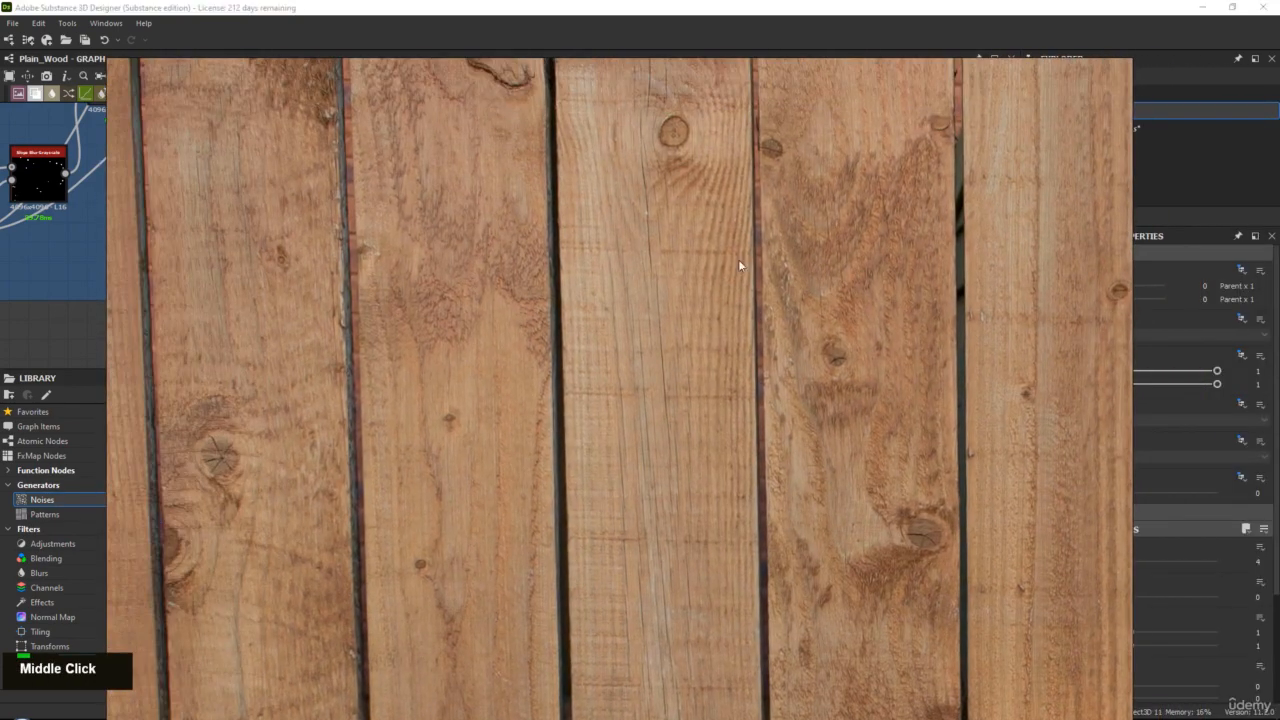
pyautogui.scroll(3, 446, 281)
pyautogui.scroll(-5, 414, 309)
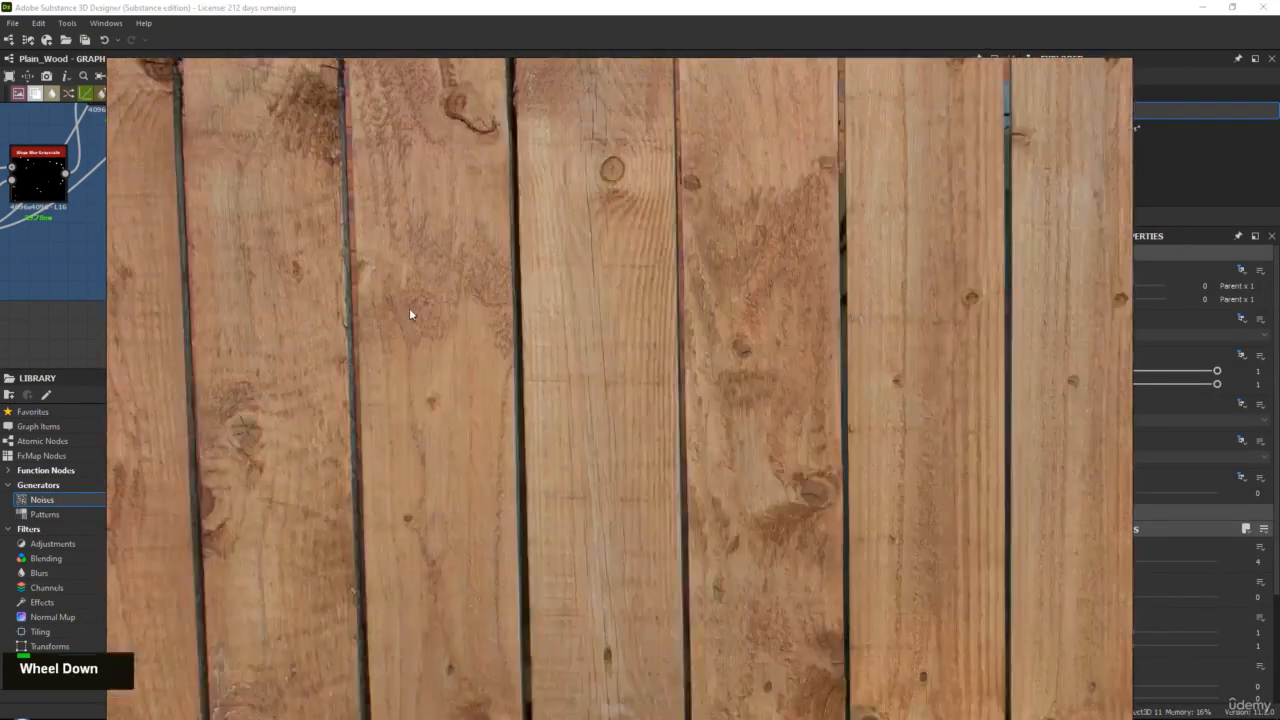
pyautogui.moveTo(409, 308); pyautogui.dragTo(575, 264, button='middle')
pyautogui.scroll(3, 573, 334)
pyautogui.scroll(-3, 558, 446)
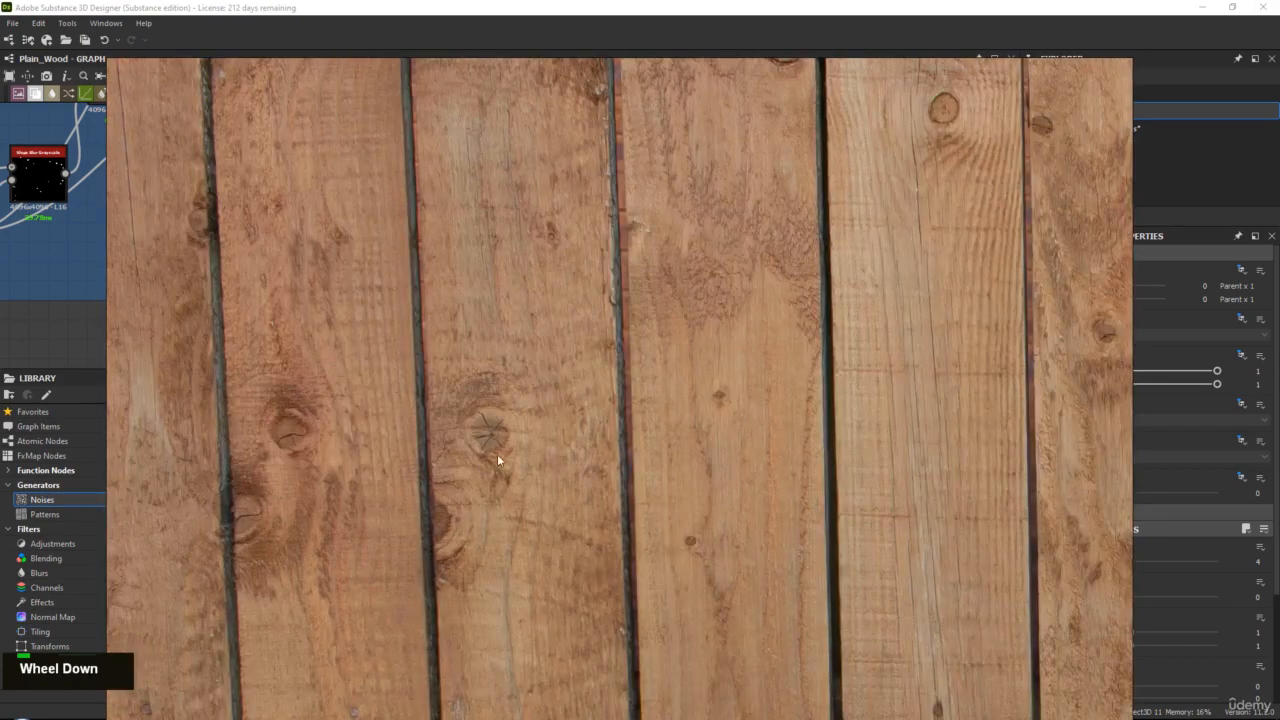
pyautogui.moveTo(497, 454); pyautogui.dragTo(505, 355, button='middle')
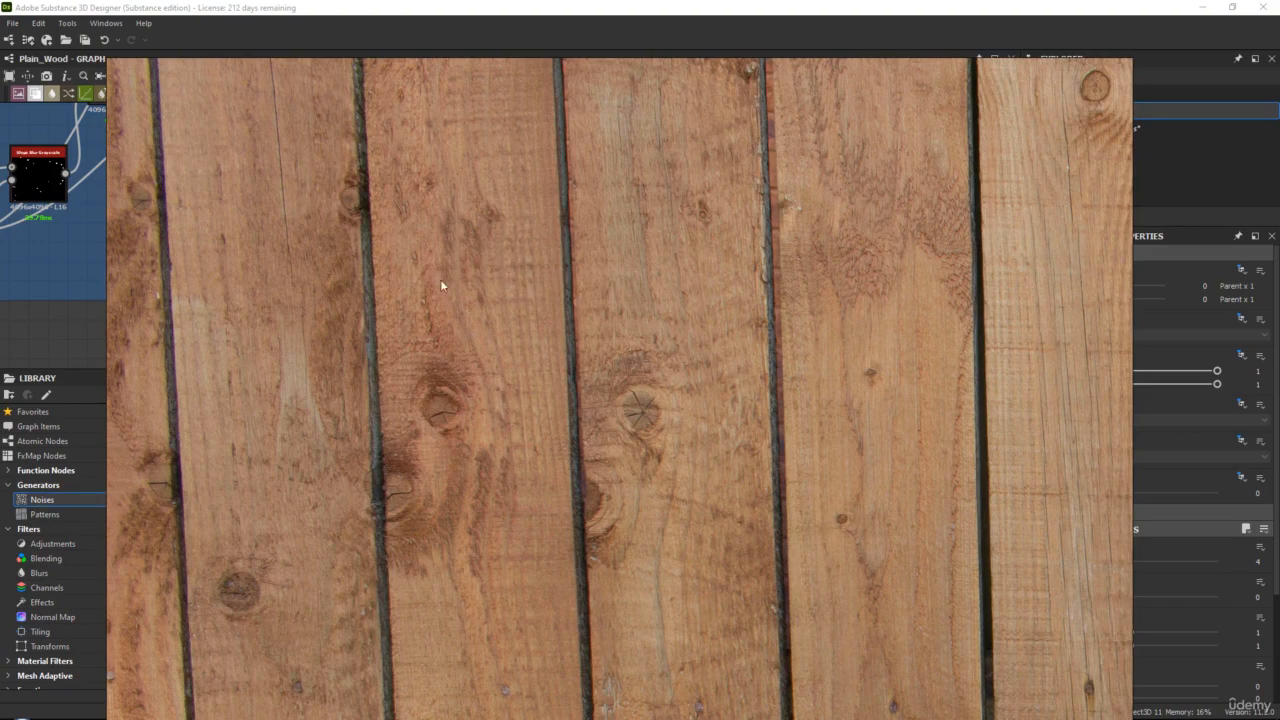
# Step: Examine the rough, chipped fibres in the close-up plank photo on the reference board, and return to the graph
pyautogui.scroll(-5, 440, 285)
pyautogui.moveTo(751, 471); pyautogui.dragTo(642, 271, button='middle')
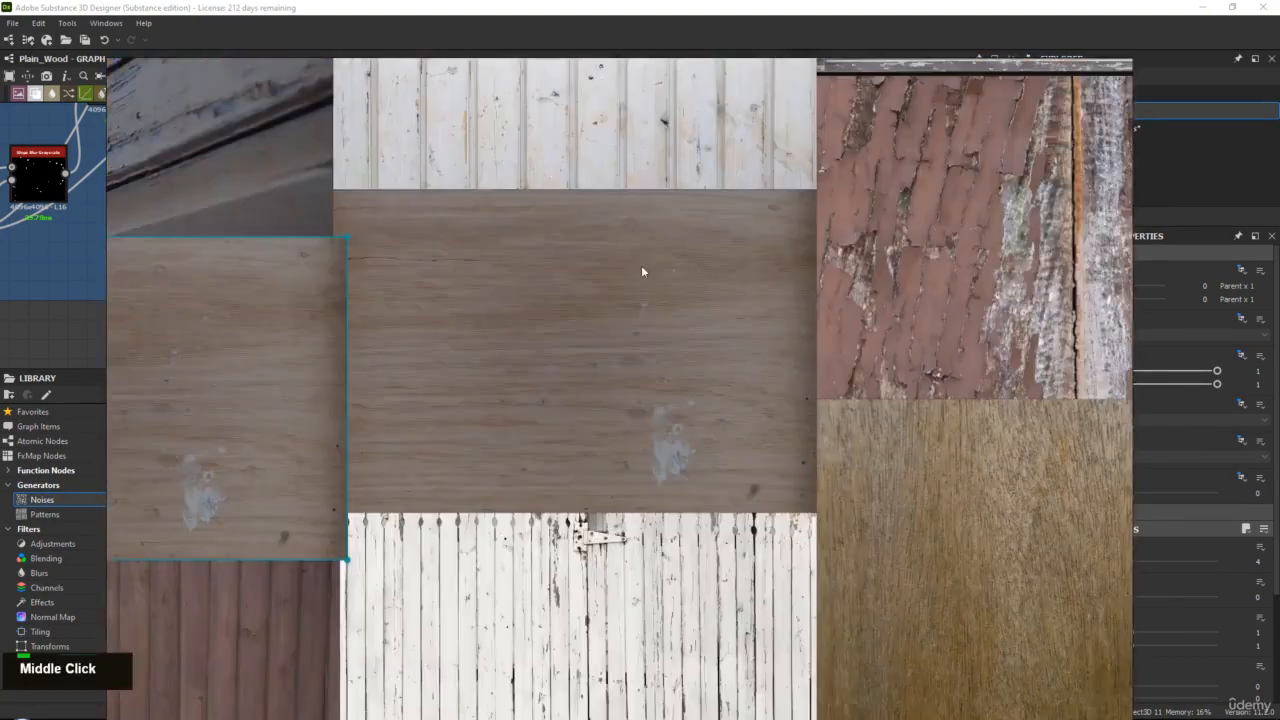
pyautogui.moveTo(642, 600); pyautogui.dragTo(655, 228, button='middle')
pyautogui.moveTo(640, 530); pyautogui.dragTo(617, 290, button='middle')
pyautogui.scroll(4, 617, 291)
pyautogui.moveTo(838, 345); pyautogui.dragTo(700, 341, button='middle')
pyautogui.scroll(1, 815, 311)
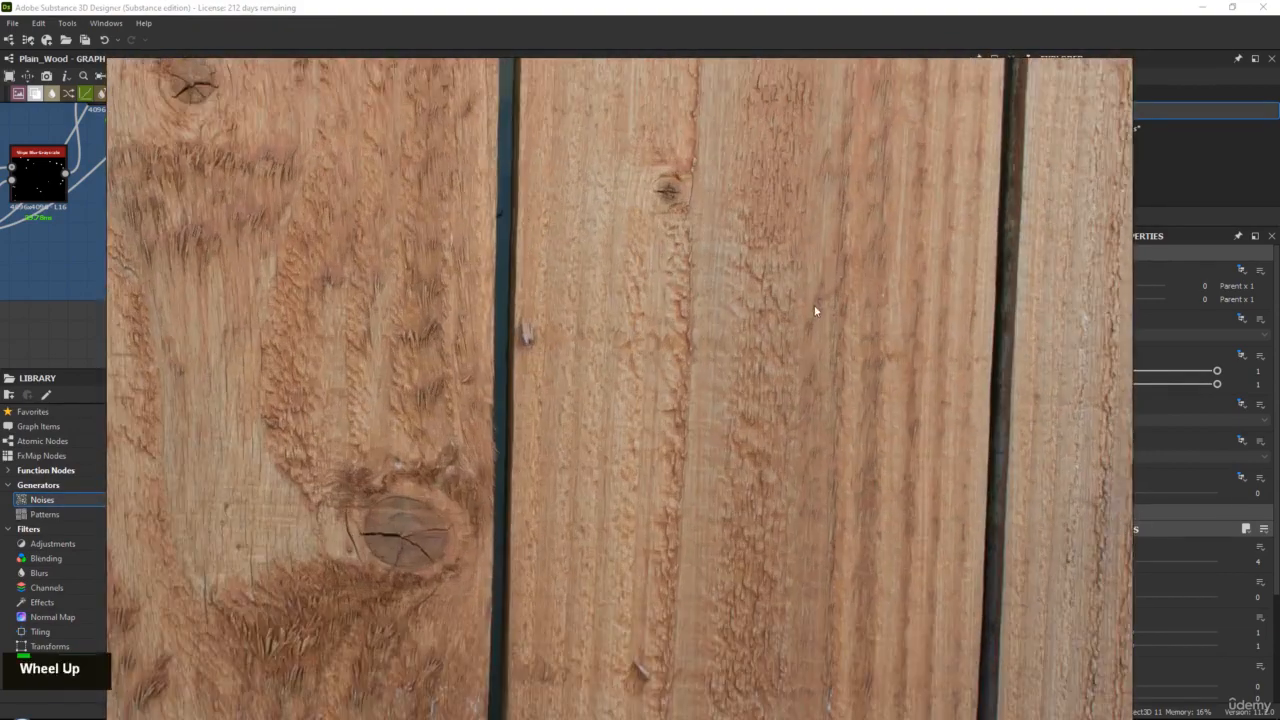
pyautogui.moveTo(815, 311); pyautogui.dragTo(700, 193, button='middle')
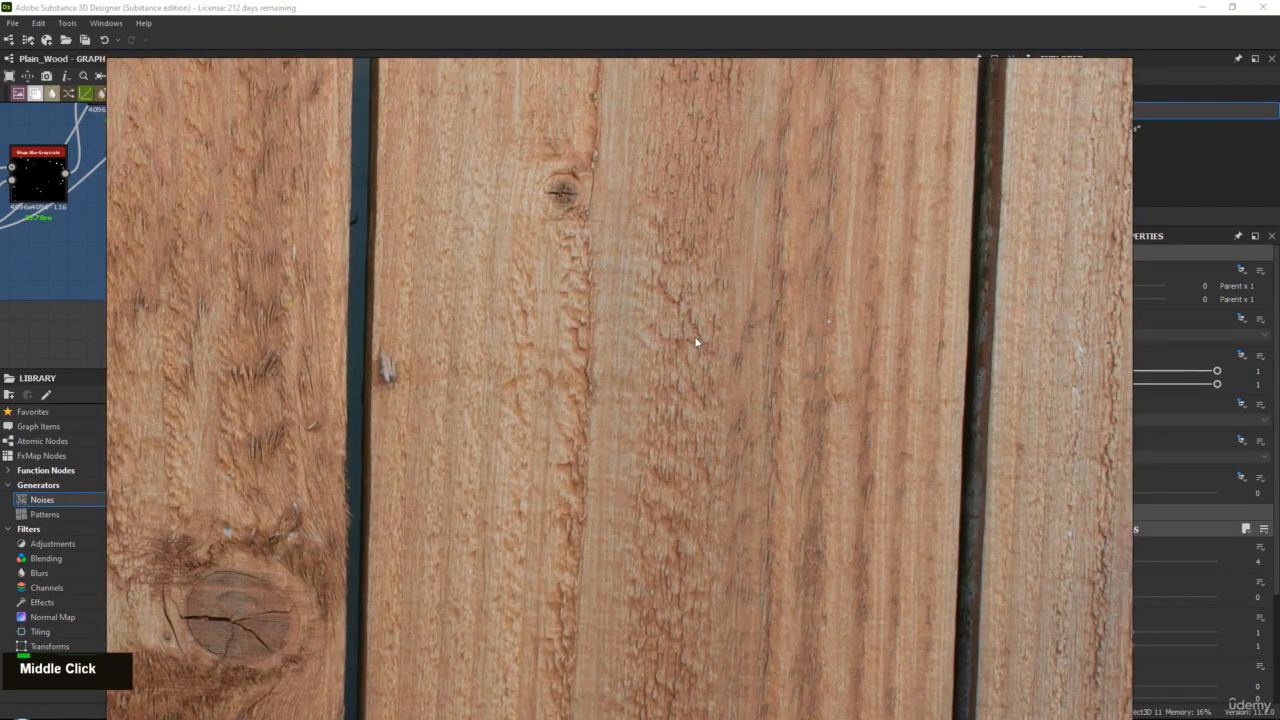
pyautogui.scroll(-2, 655, 334)
pyautogui.moveTo(702, 292); pyautogui.dragTo(1279, 310, button='right')
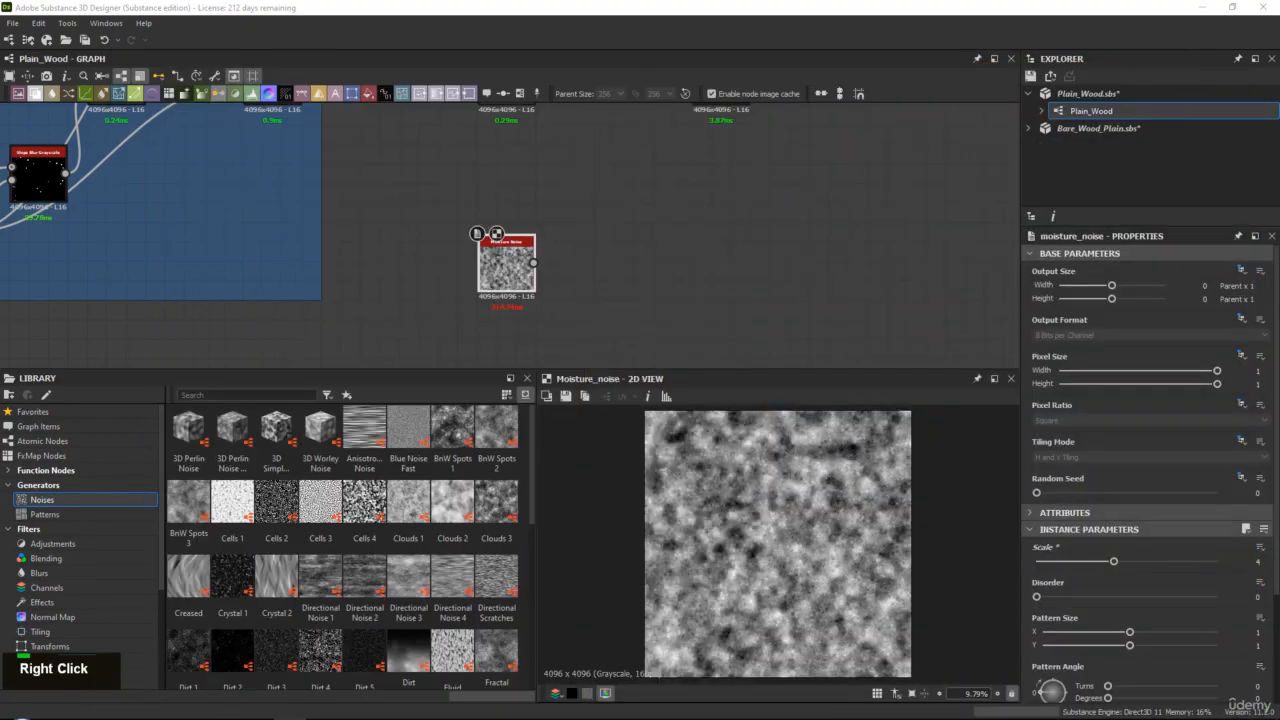
# Step: Reposition the Moisture Noise node in the empty graph space below the Blend node
pyautogui.moveTo(686, 176); pyautogui.dragTo(646, 257, button='middle')
pyautogui.scroll(-1, 646, 255)
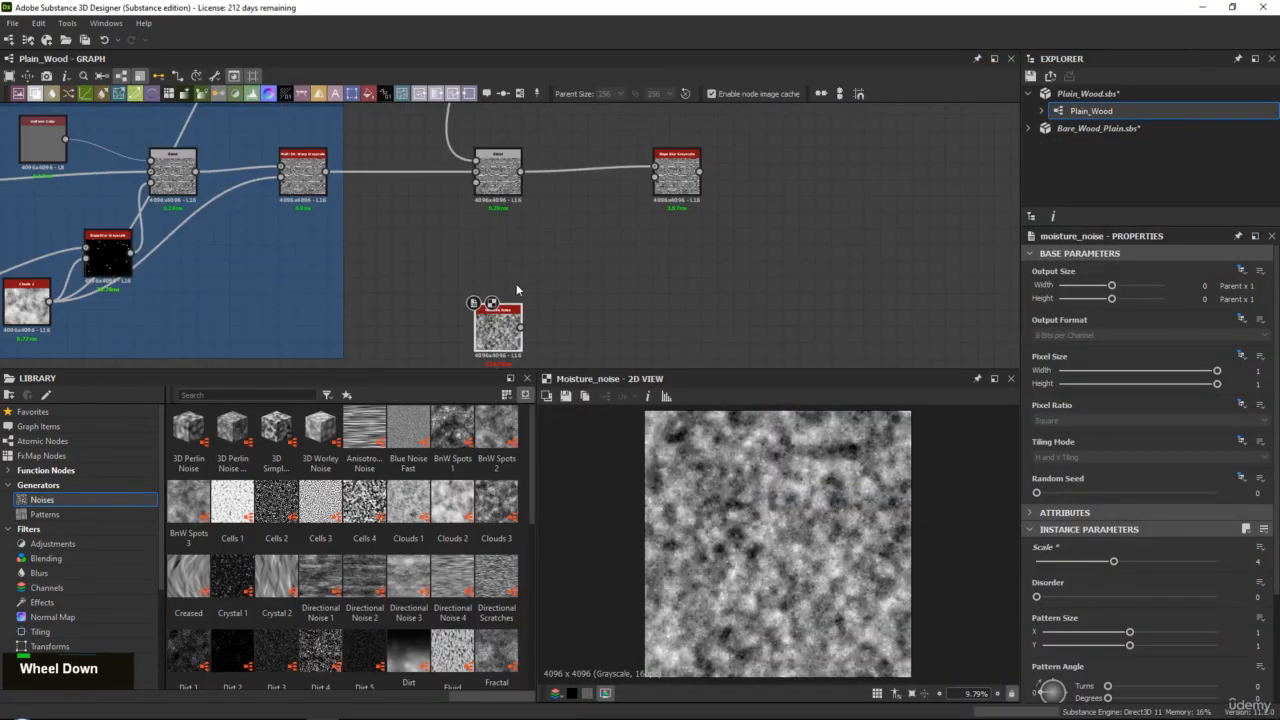
pyautogui.scroll(2, 519, 266)
pyautogui.moveTo(519, 266); pyautogui.dragTo(503, 287)
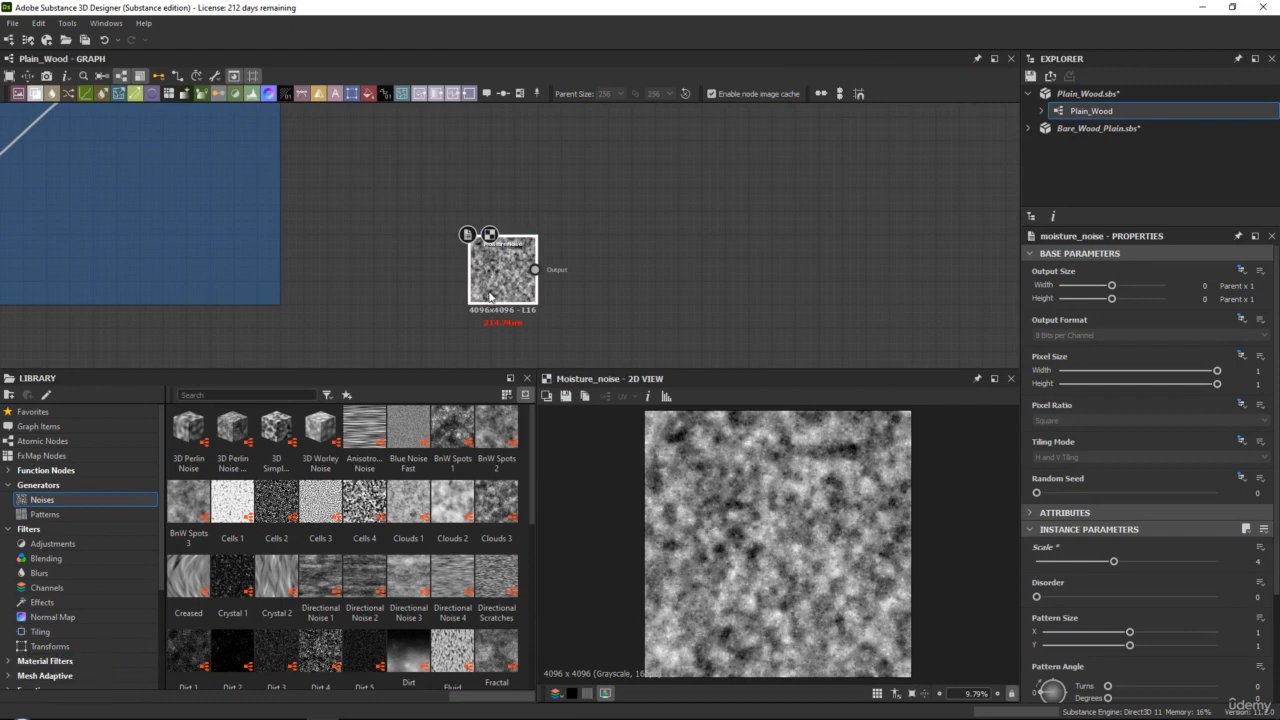
pyautogui.moveTo(497, 285); pyautogui.dragTo(531, 309)
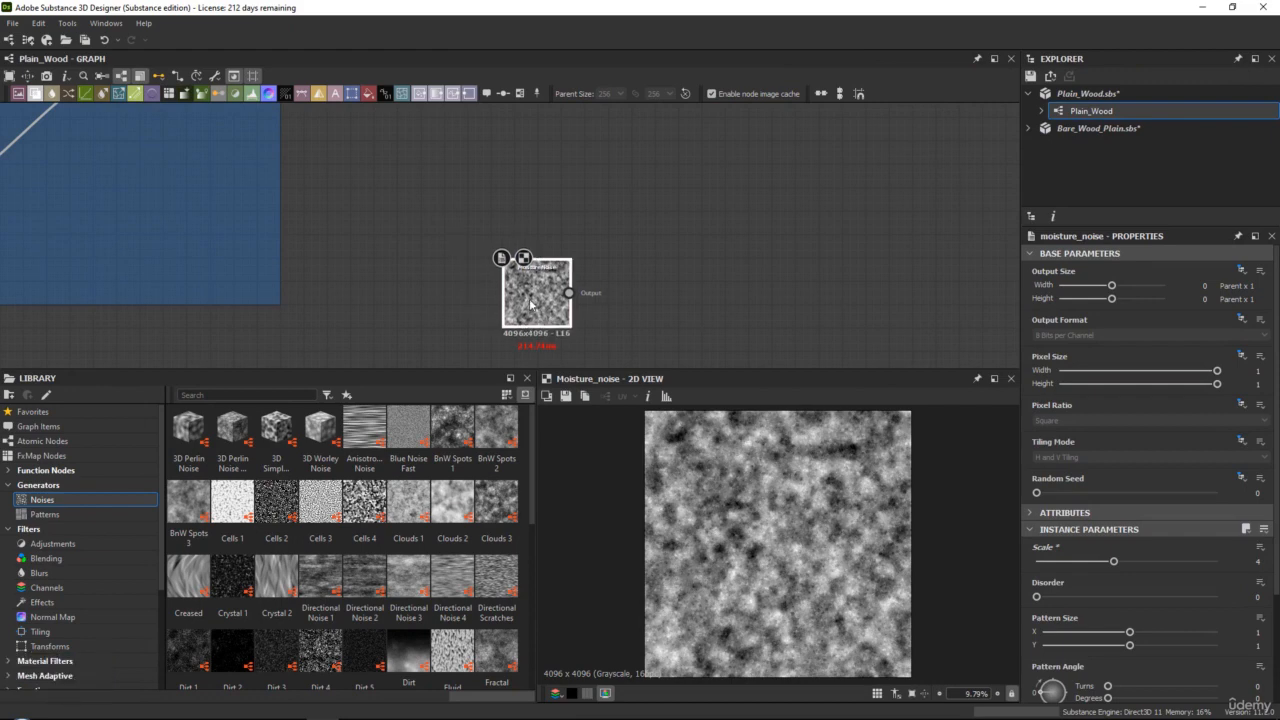
# Step: Add a Tile Generator node above the Moisture Noise node and give the 2D view more height
pyautogui.click(101, 515)
pyautogui.scroll(-5, 380, 568)
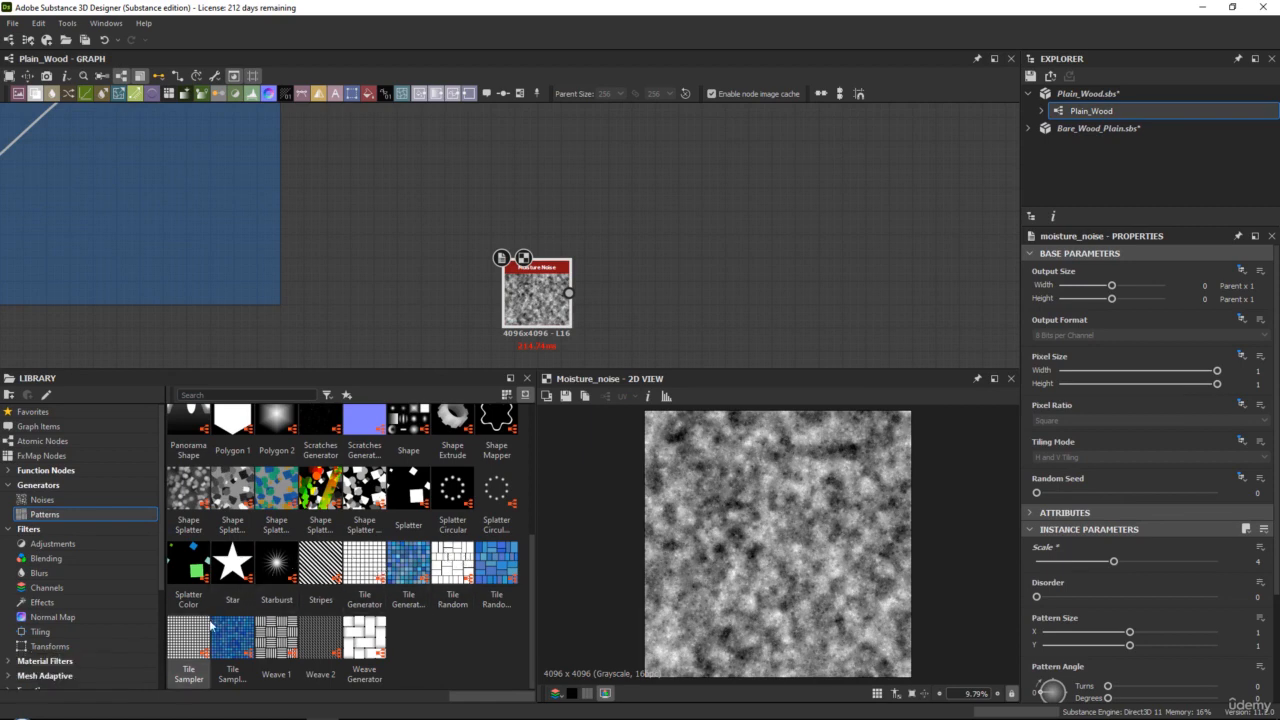
pyautogui.moveTo(349, 575); pyautogui.dragTo(455, 178)
pyautogui.moveTo(658, 376); pyautogui.dragTo(650, 333)
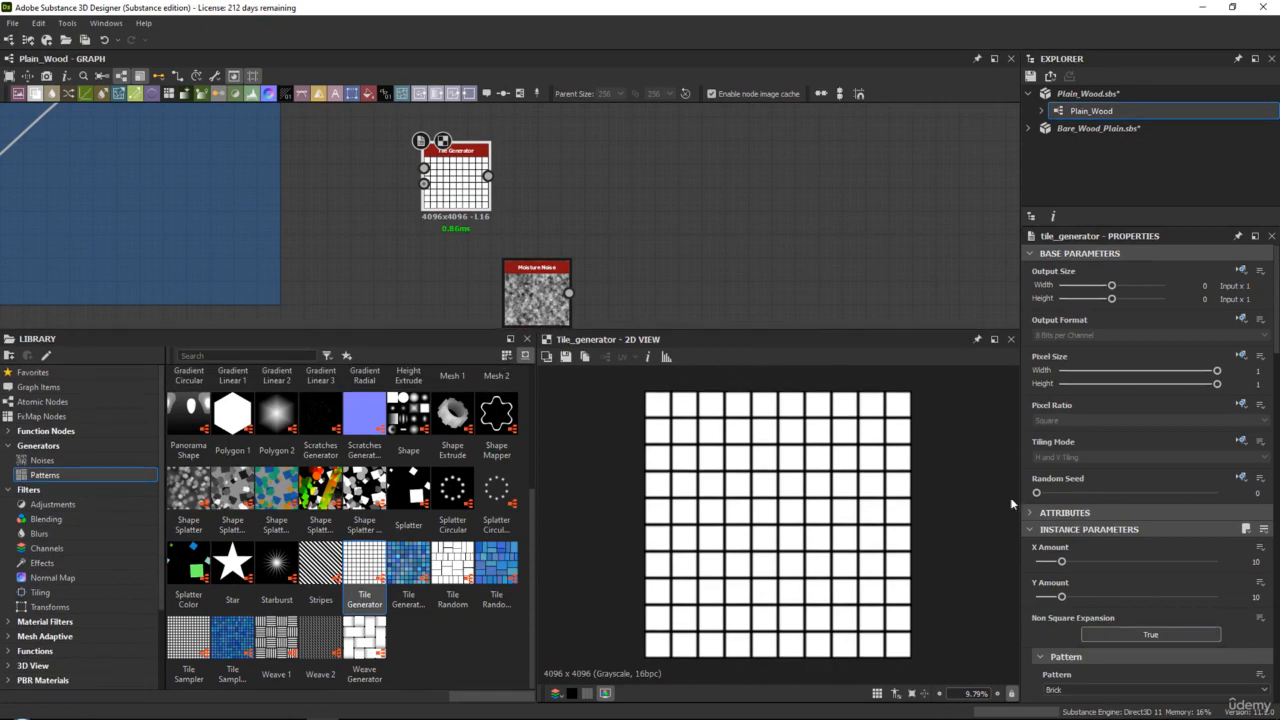
# Step: Set the Tile Generator's pattern to Gradation
pyautogui.scroll(-3, 1065, 580)
pyautogui.click(1062, 506)
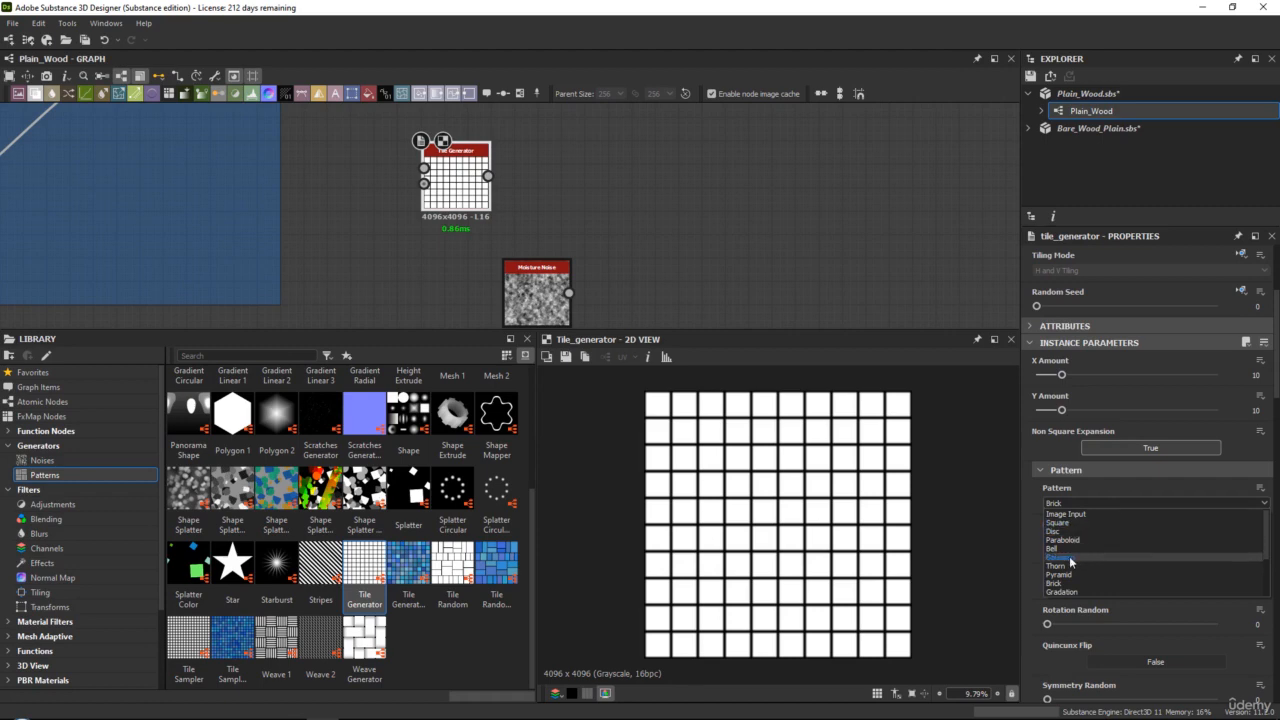
pyautogui.scroll(-3, 1072, 550)
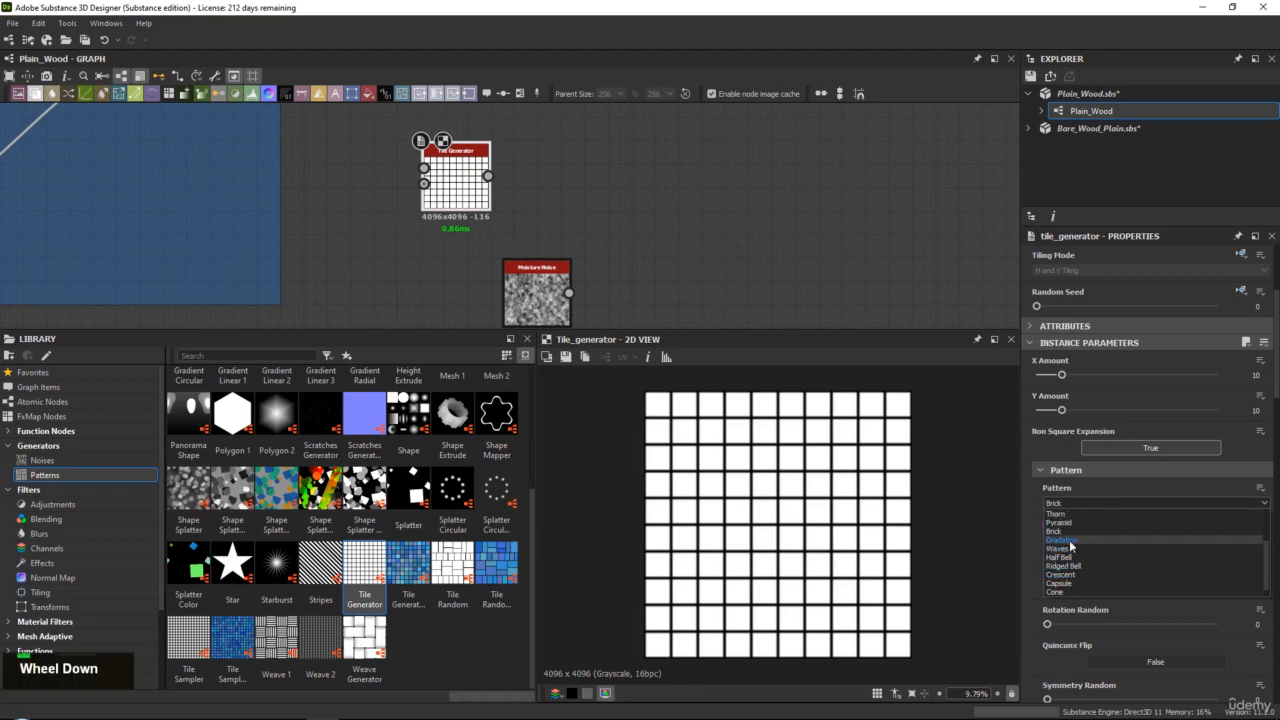
pyautogui.click(1069, 540)
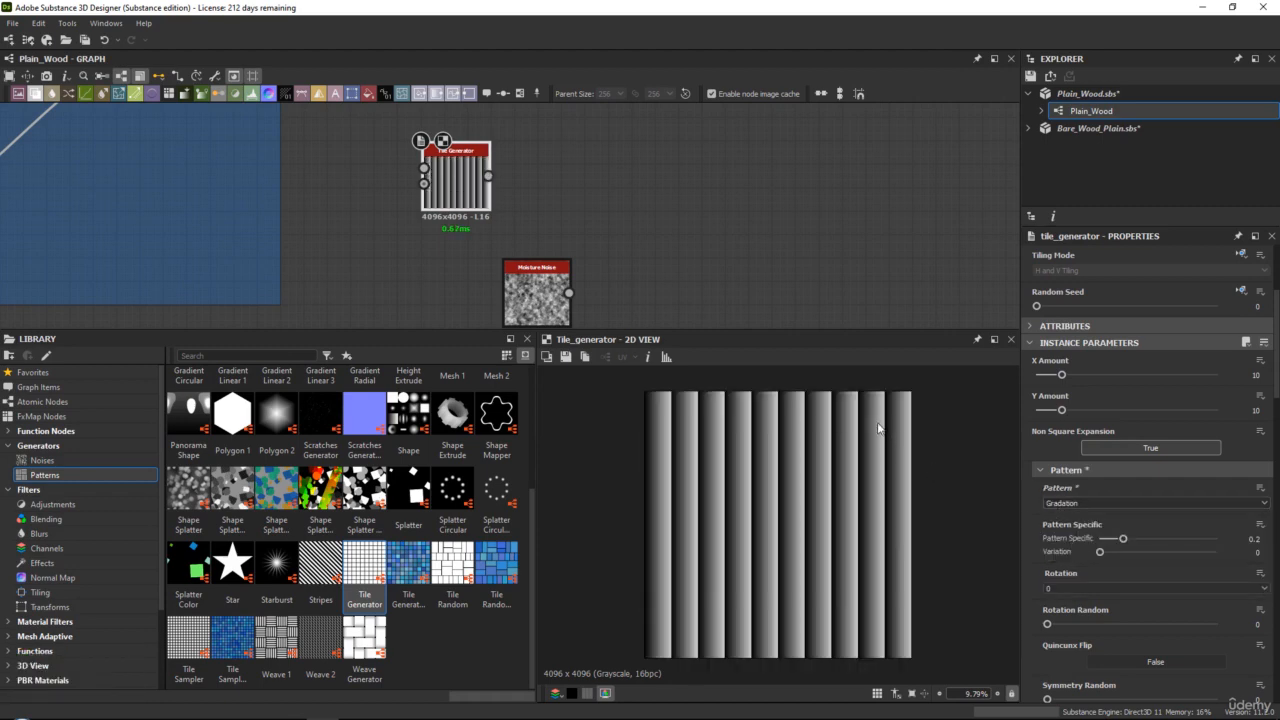
# Step: Set the Tile Generator's Rotation Random and Symmetry Random both to 1
pyautogui.scroll(-1, 1093, 520)
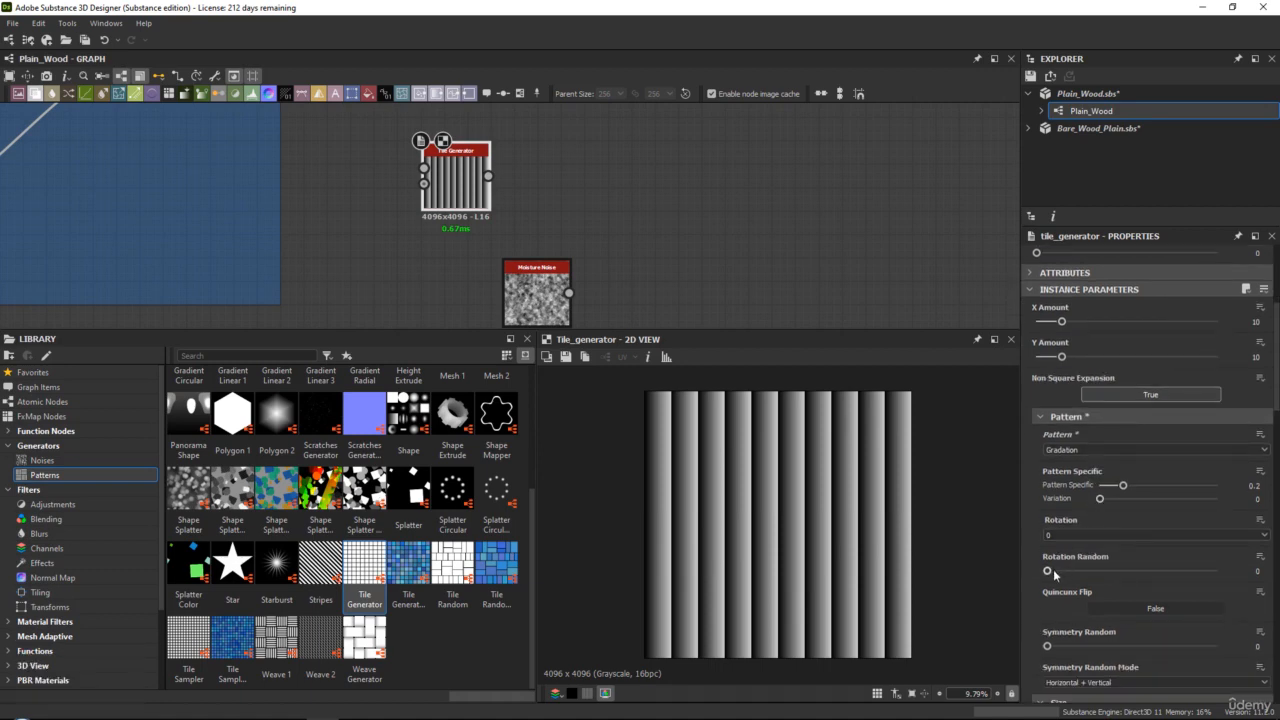
pyautogui.scroll(-1, 1053, 569)
pyautogui.moveTo(1048, 517); pyautogui.dragTo(1217, 517)
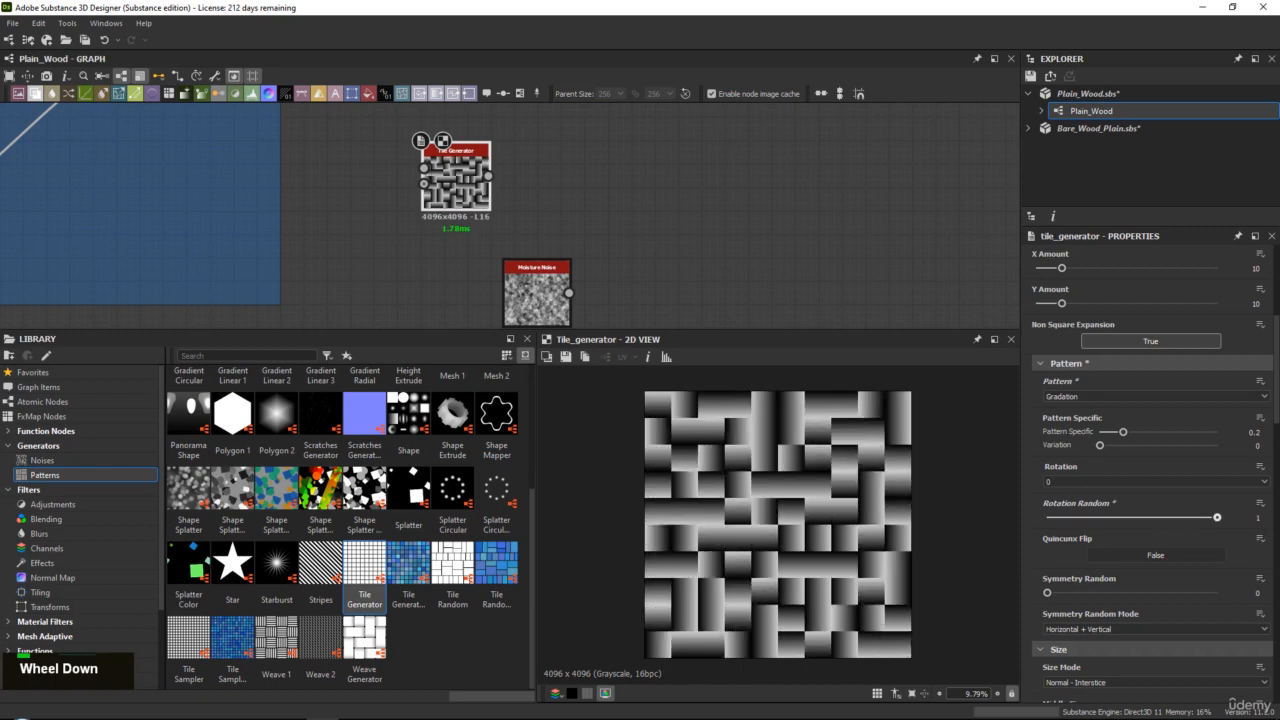
pyautogui.scroll(3, 815, 456)
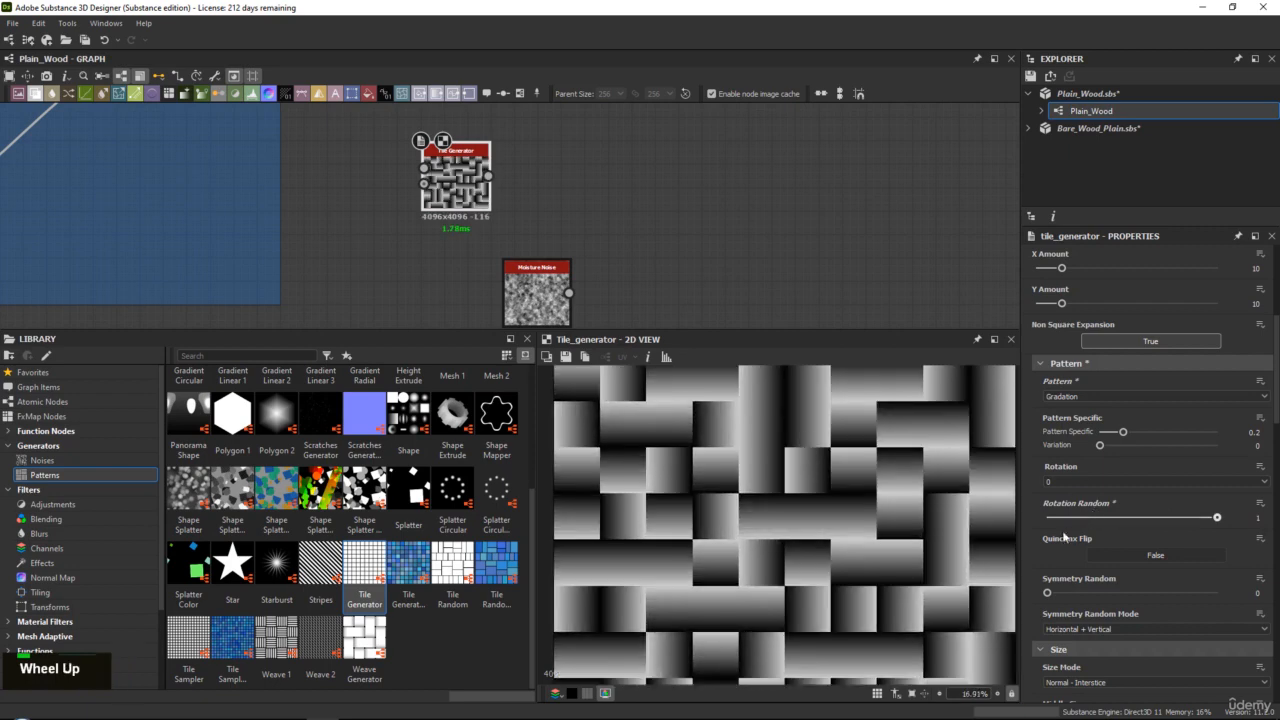
pyautogui.moveTo(1048, 593); pyautogui.dragTo(1217, 593)
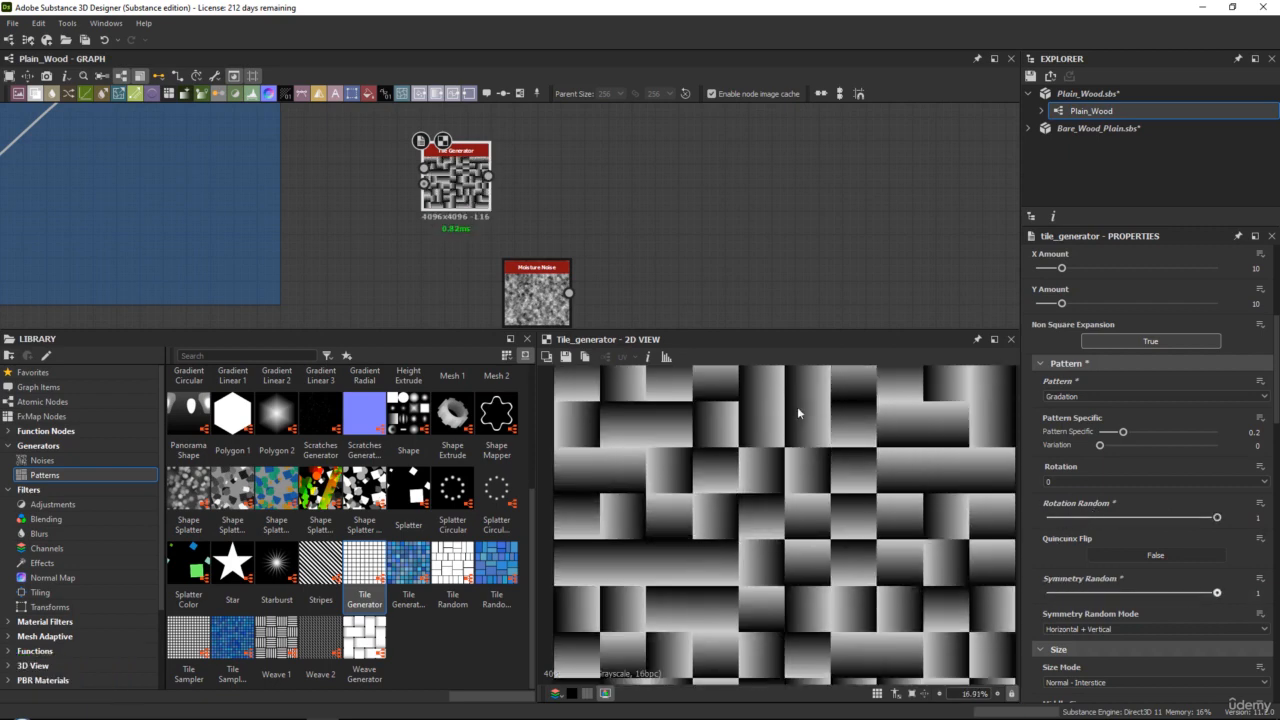
# Step: Set the Tile Generator's X Amount and Y Amount both to 64
pyautogui.scroll(-3, 798, 412)
pyautogui.scroll(1, 812, 432)
pyautogui.scroll(2, 1088, 452)
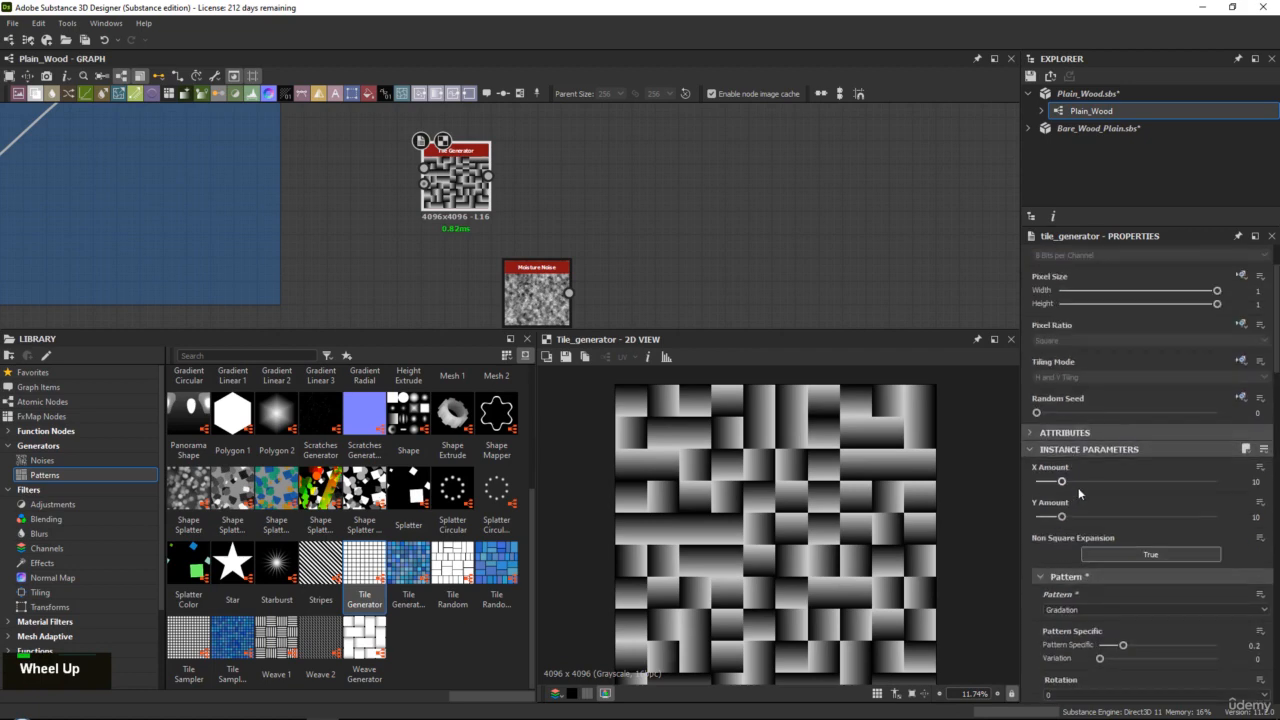
pyautogui.moveTo(1061, 481); pyautogui.dragTo(1217, 481)
pyautogui.moveTo(1061, 516); pyautogui.dragTo(1217, 516)
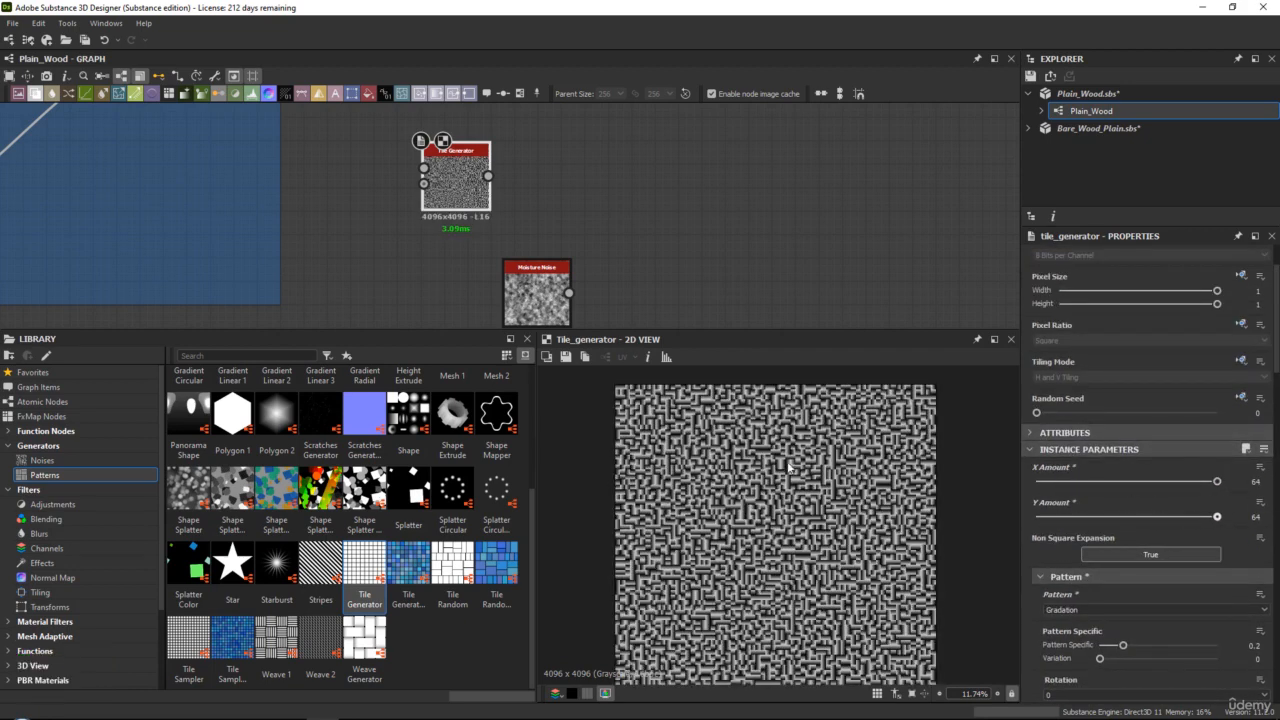
pyautogui.scroll(3, 789, 467)
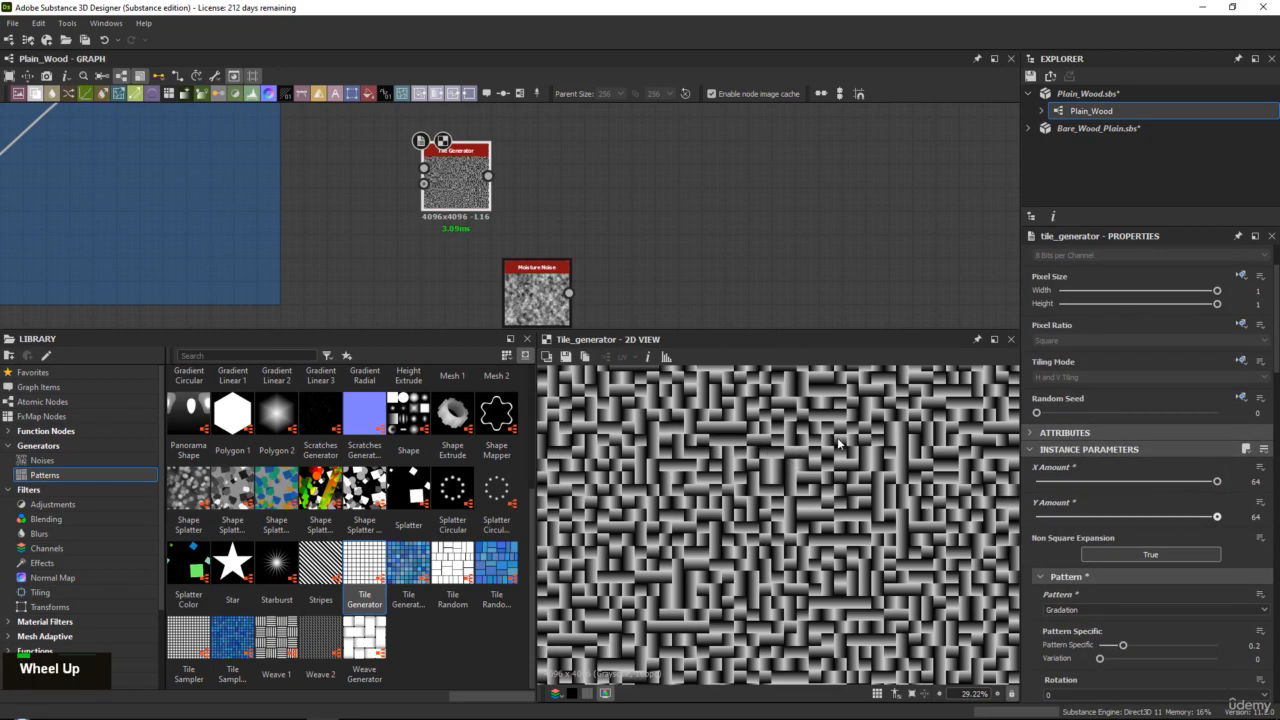
pyautogui.scroll(-6, 1067, 609)
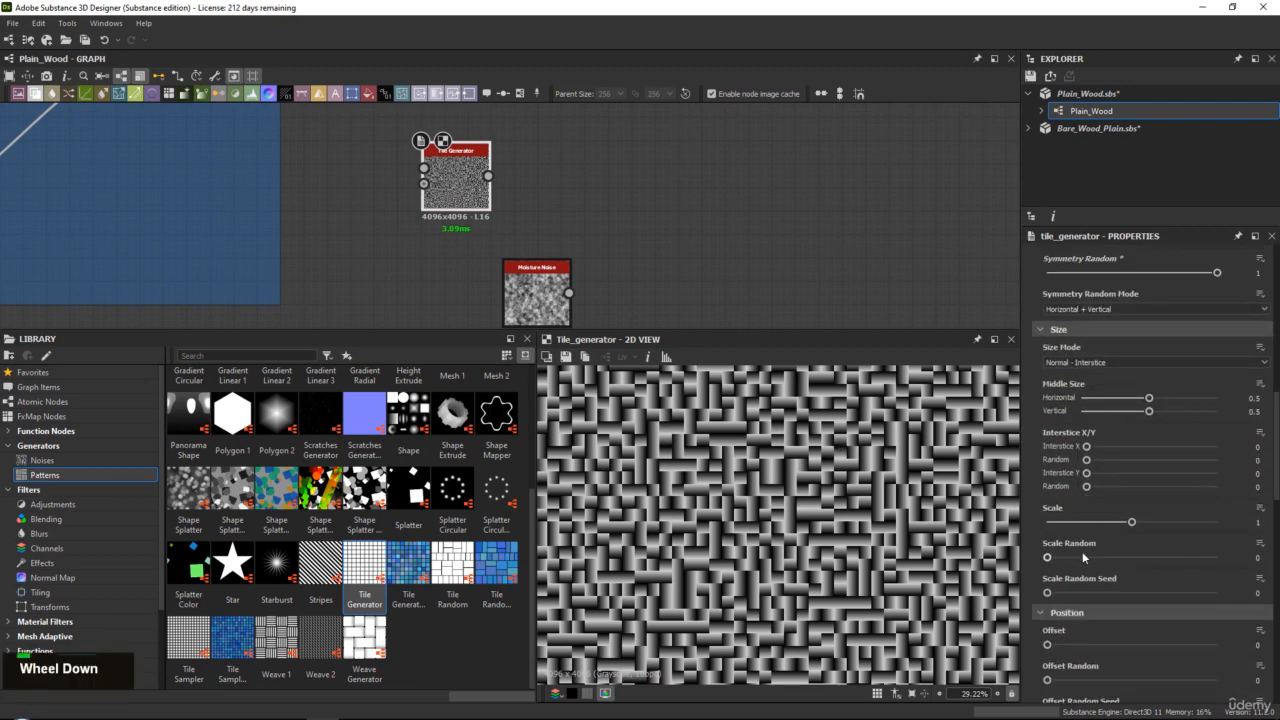
# Step: Set the Tile Generator's Scale to 1.23 and its Blending Mode to Max
pyautogui.moveTo(1131, 521)
pyautogui.mouseDown()
pyautogui.moveTo(1155, 524)
pyautogui.moveTo(1080, 523)
pyautogui.moveTo(1151, 521)
pyautogui.mouseUp()
pyautogui.scroll(-10, 1113, 546)
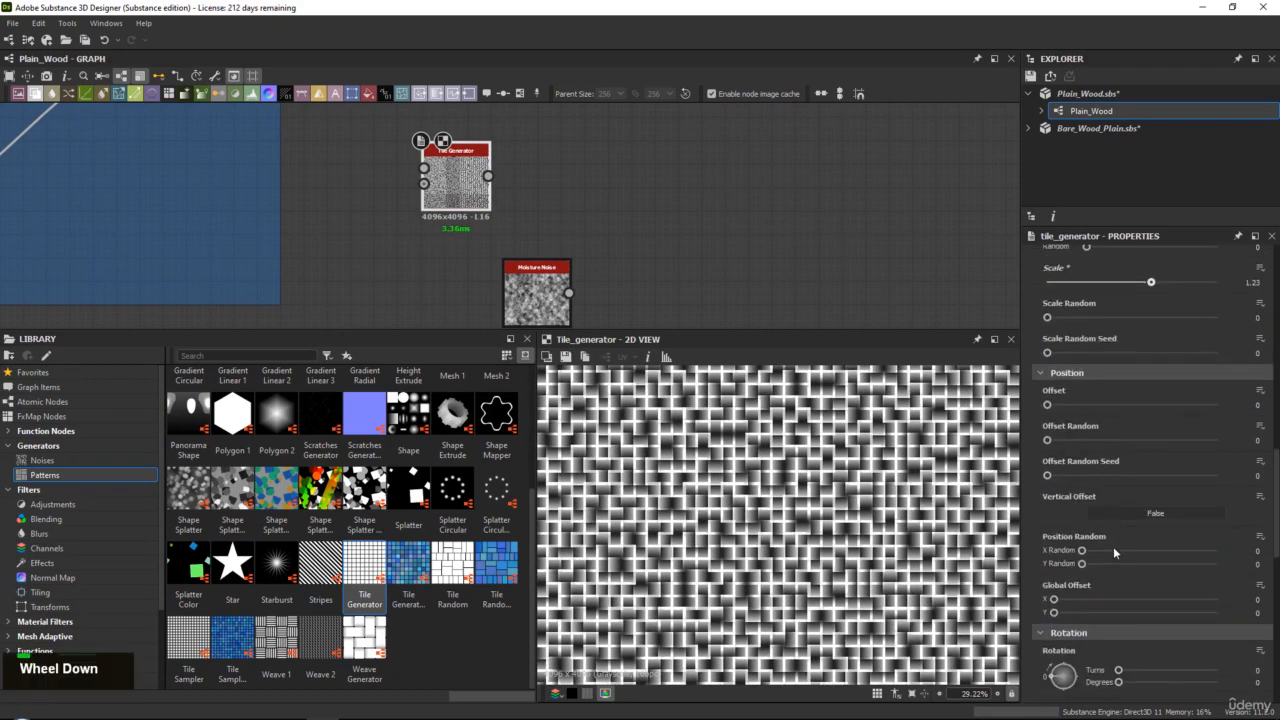
pyautogui.scroll(-1, 1082, 575)
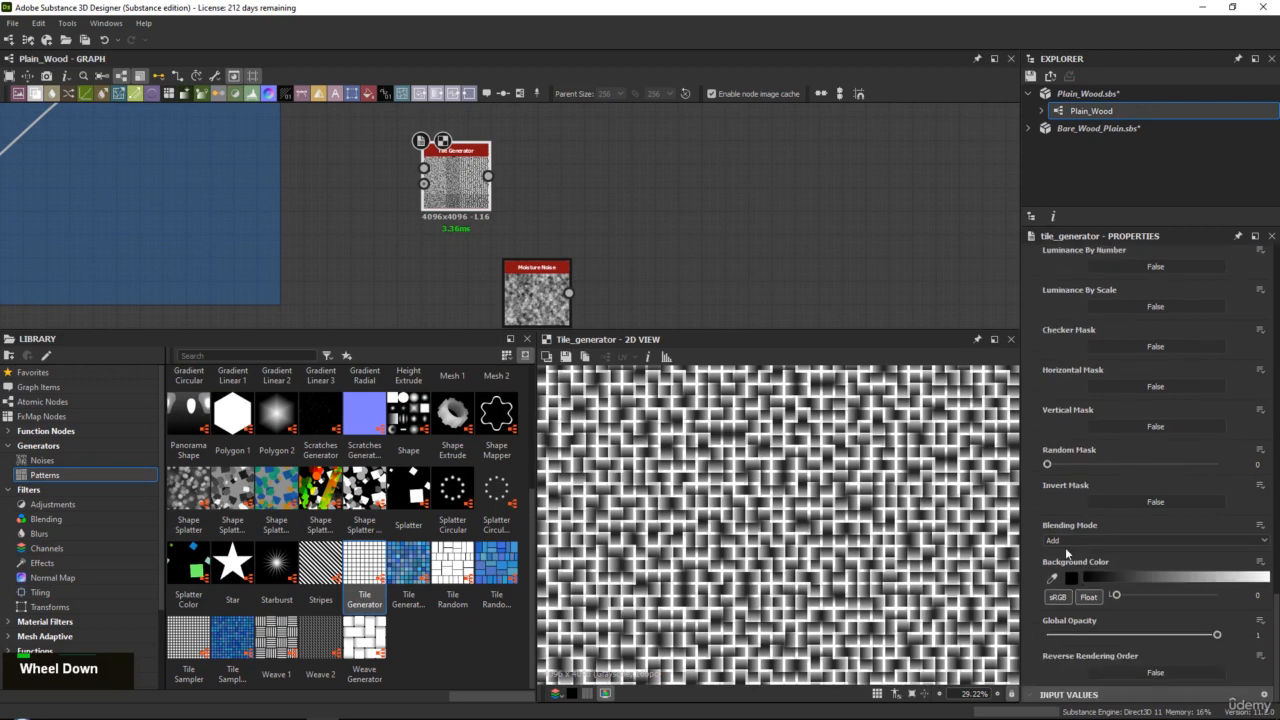
pyautogui.click(1063, 541)
pyautogui.click(1068, 568)
pyautogui.scroll(3, 766, 453)
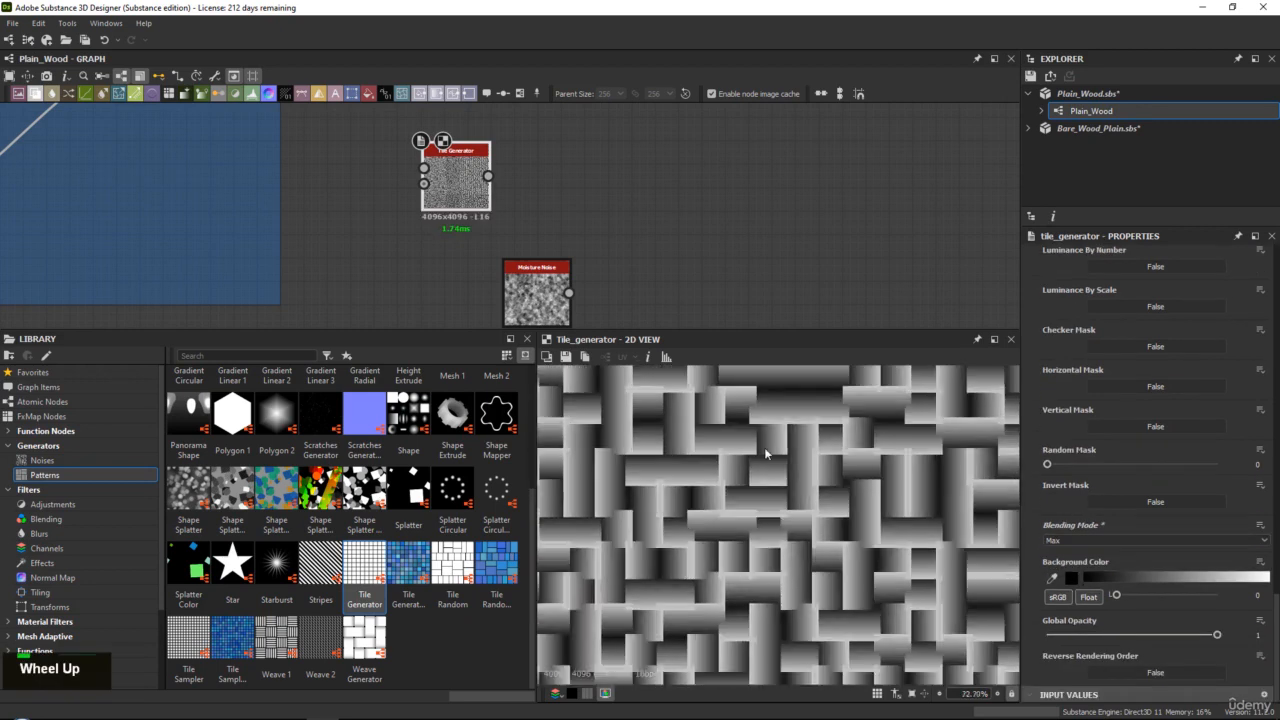
pyautogui.scroll(10, 1070, 516)
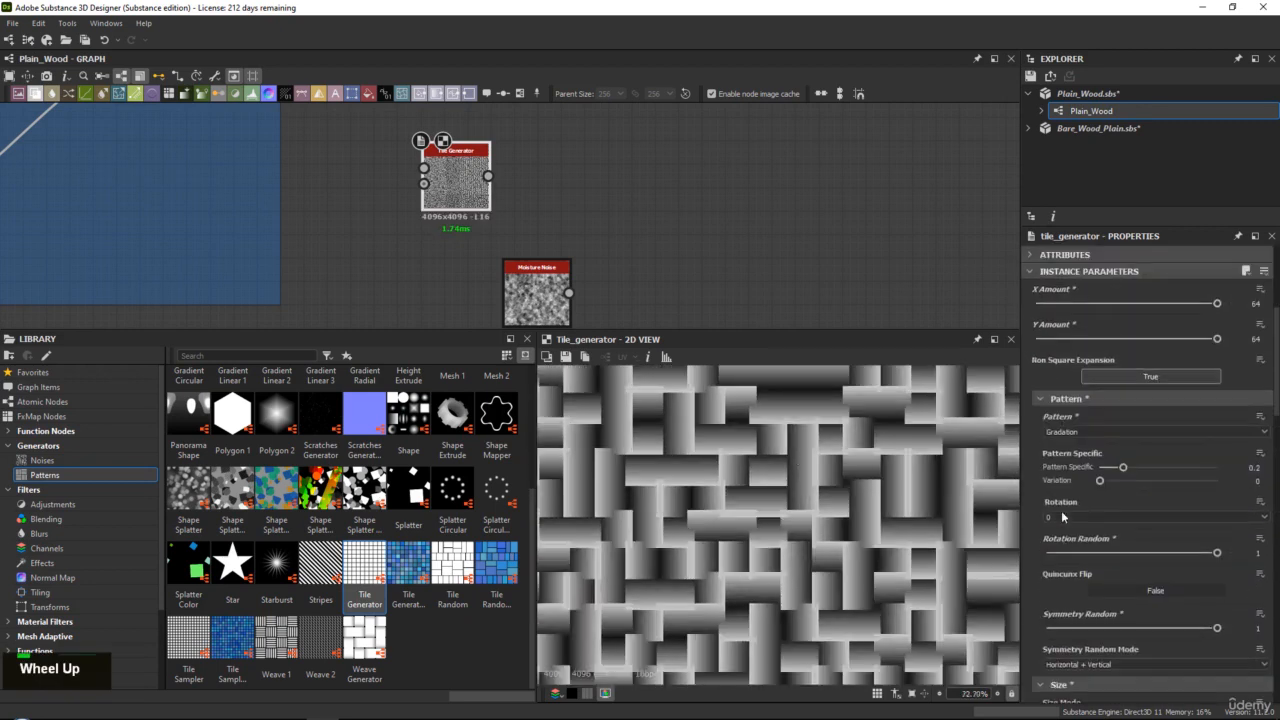
# Step: Set the Tile Generator's Scale to 1.09 and try a Scale Random of 0.46
pyautogui.scroll(-10, 1061, 510)
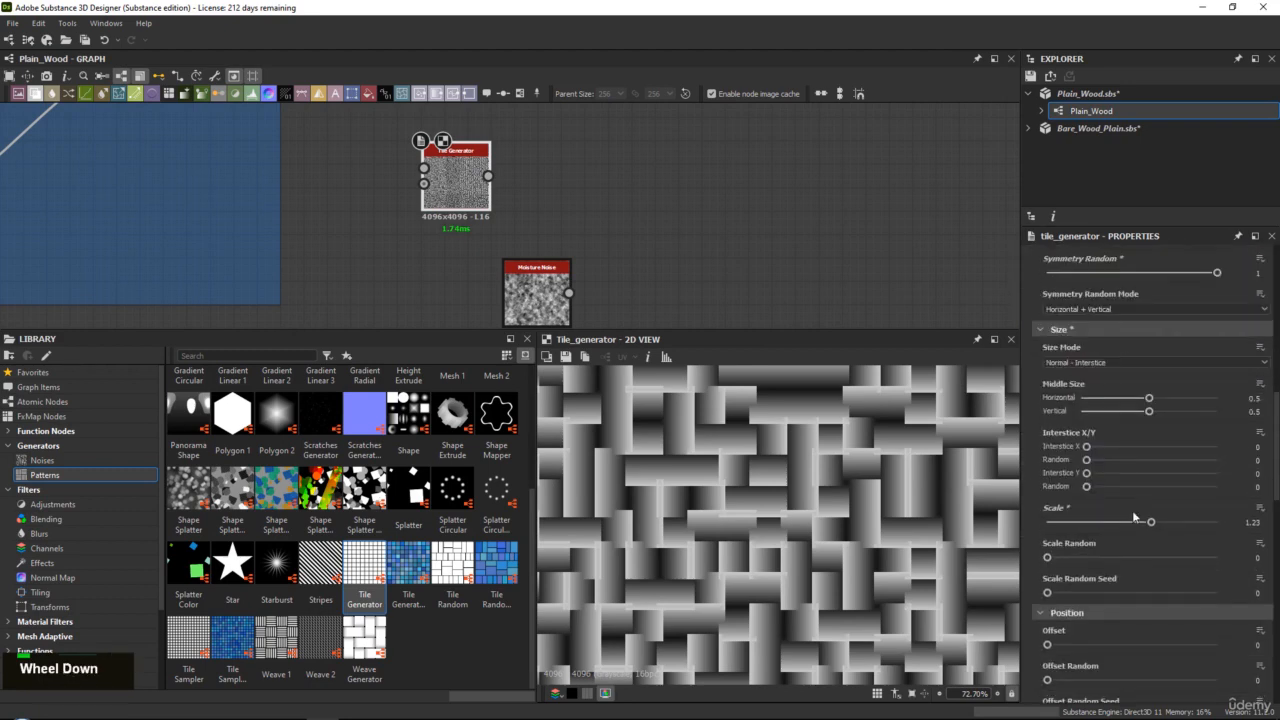
pyautogui.moveTo(1151, 522); pyautogui.dragTo(1139, 521)
pyautogui.scroll(-3, 1060, 544)
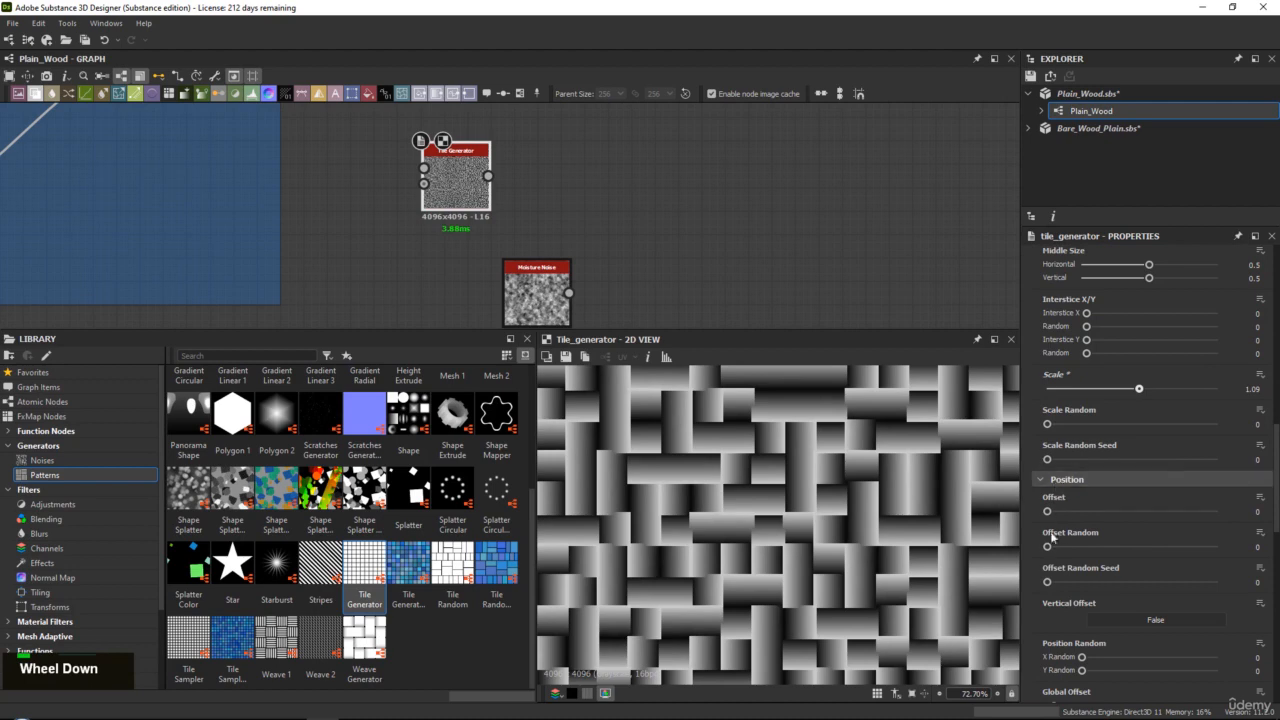
pyautogui.moveTo(1050, 424)
pyautogui.mouseDown()
pyautogui.moveTo(1116, 424)
pyautogui.moveTo(1047, 424)
pyautogui.mouseUp()
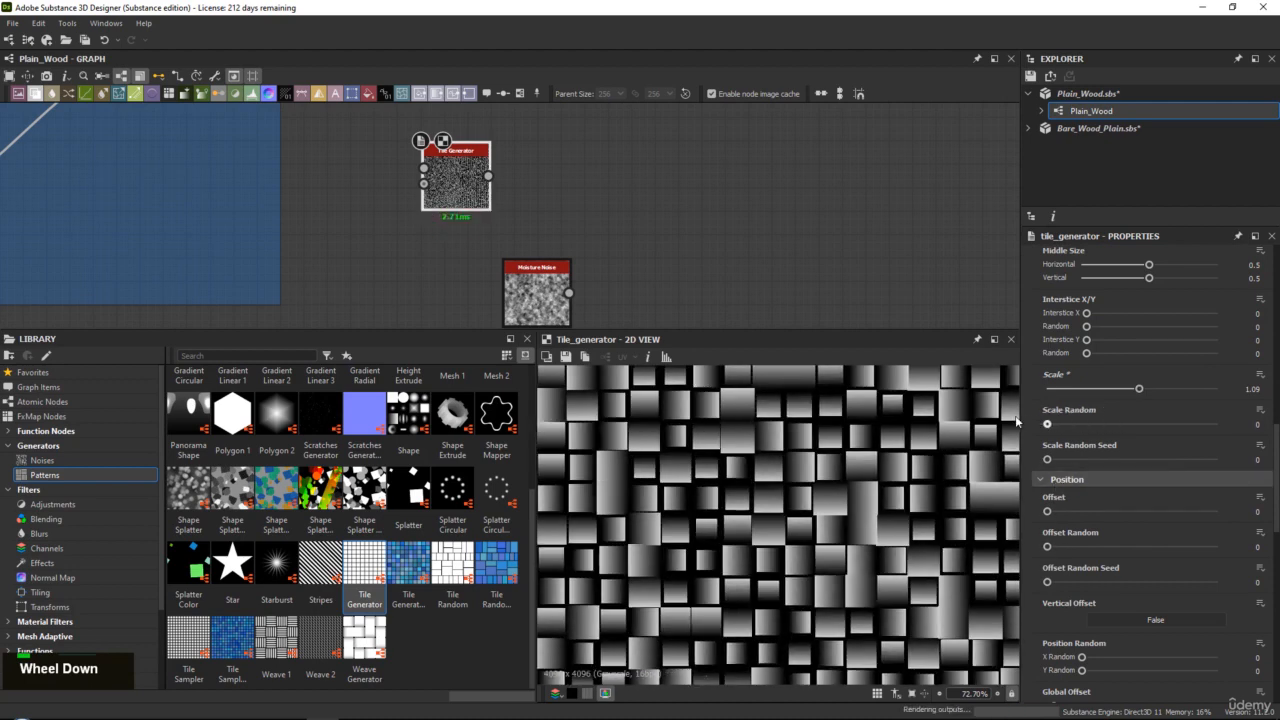
pyautogui.scroll(-3, 1080, 533)
pyautogui.scroll(8, 1058, 563)
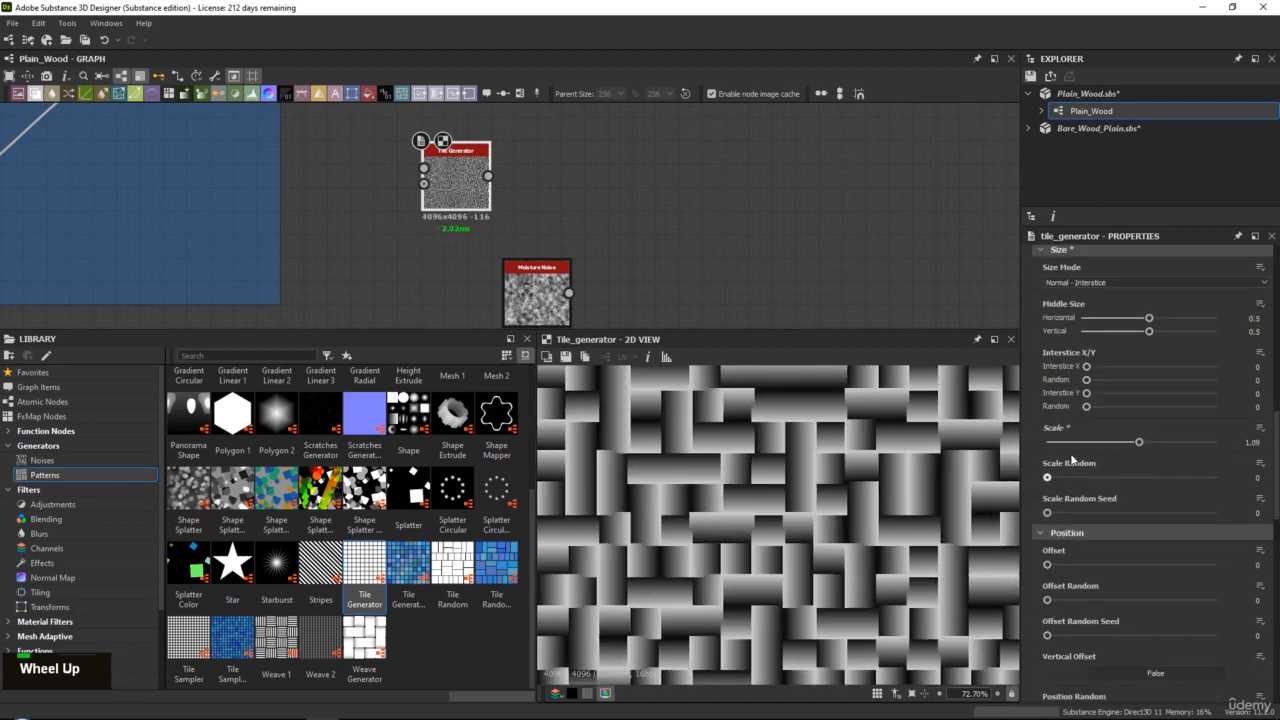
pyautogui.moveTo(1047, 663); pyautogui.dragTo(1110, 663)
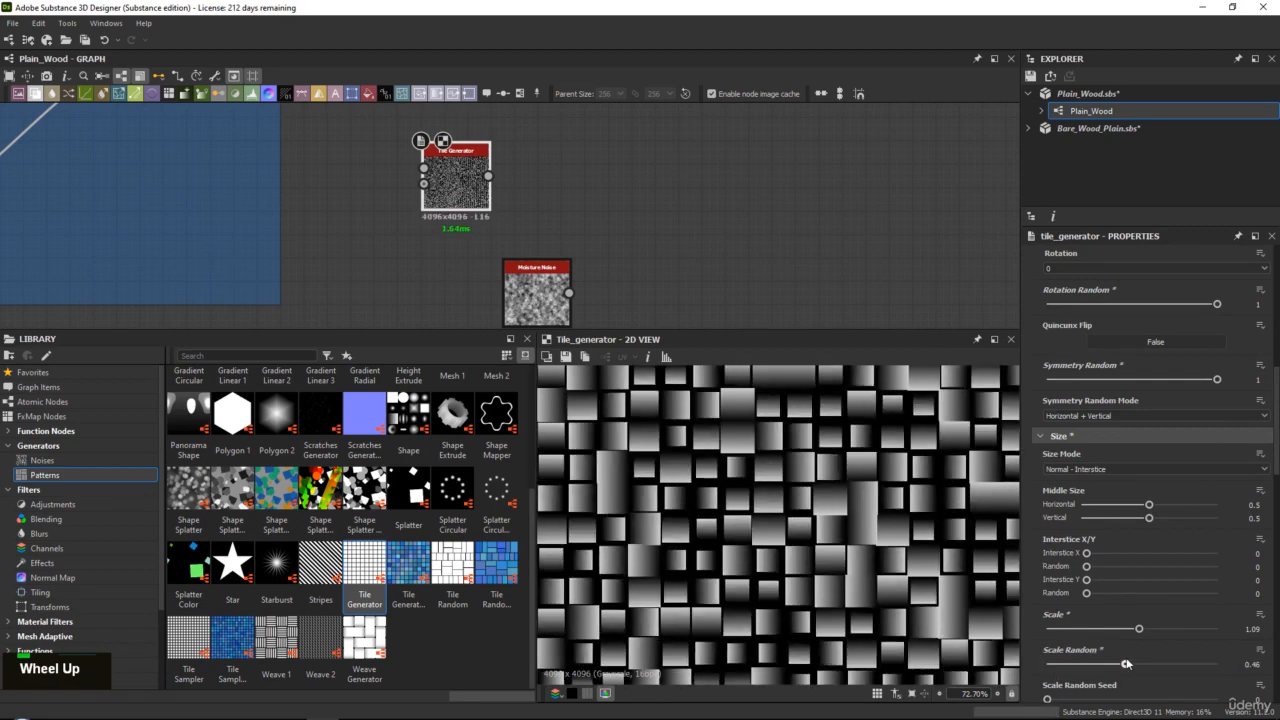
# Step: Set the Tile Generator's Y Amount to 30 to stretch the tiles vertically
pyautogui.scroll(5, 1133, 451)
pyautogui.scroll(3, 1121, 431)
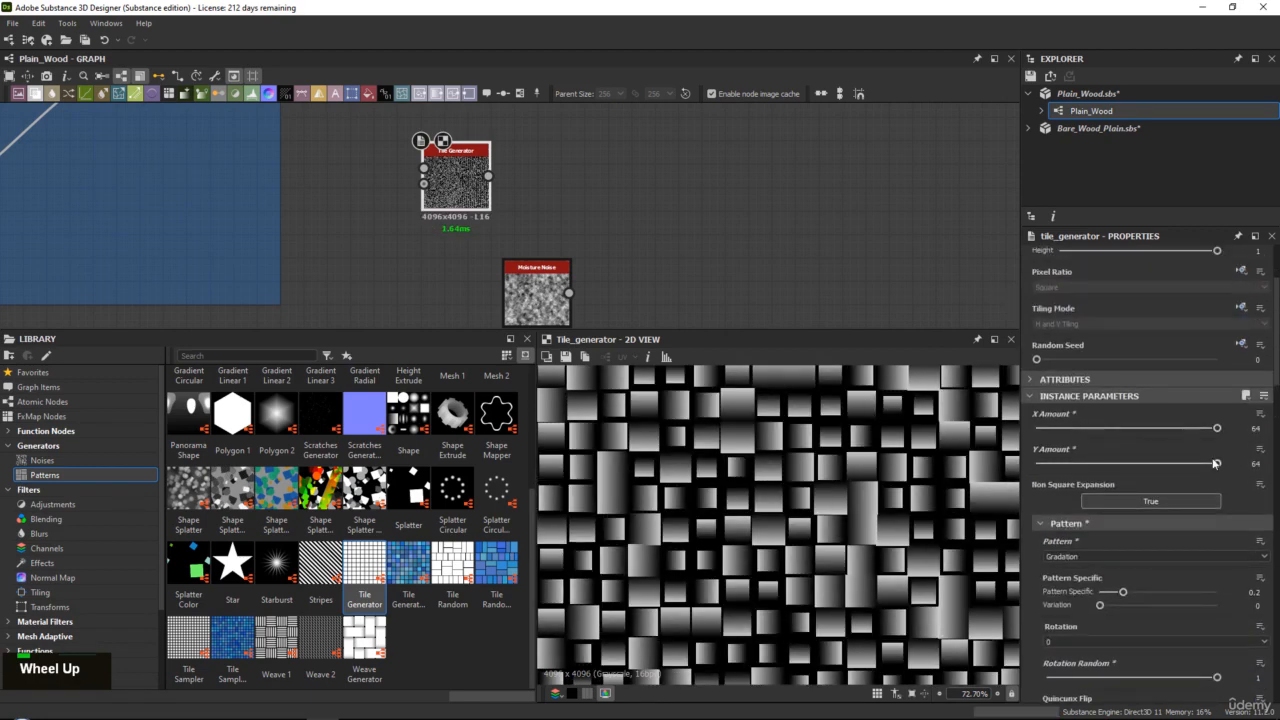
pyautogui.moveTo(1215, 463); pyautogui.dragTo(1119, 463)
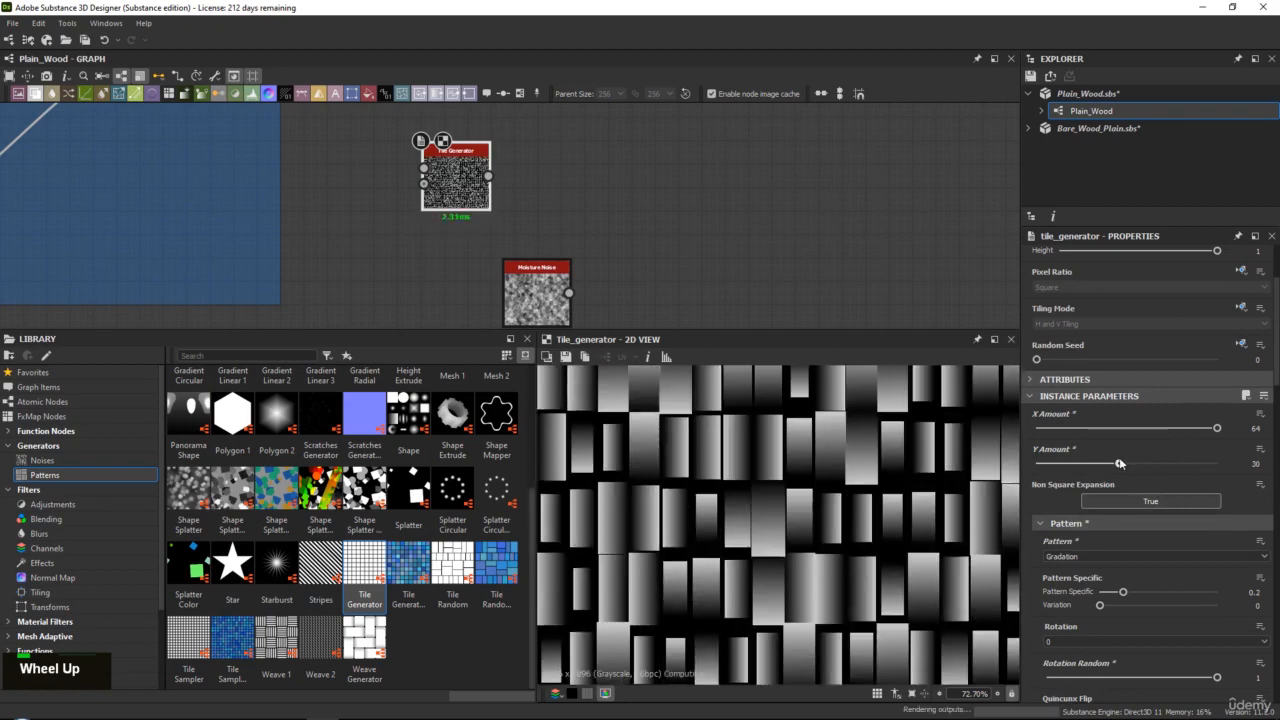
pyautogui.scroll(-3, 790, 472)
pyautogui.scroll(1, 812, 476)
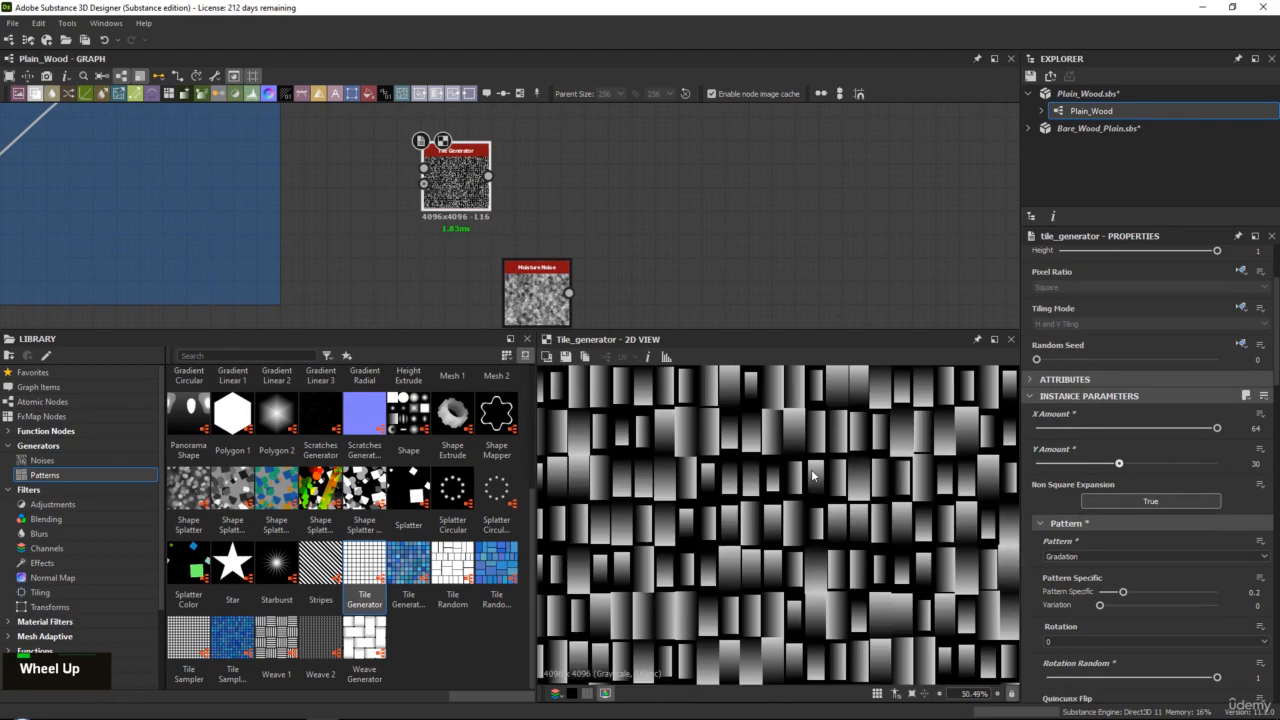
# Step: Return the Tile Generator's Scale Random to 0
pyautogui.scroll(-6, 1064, 488)
pyautogui.scroll(1, 1116, 425)
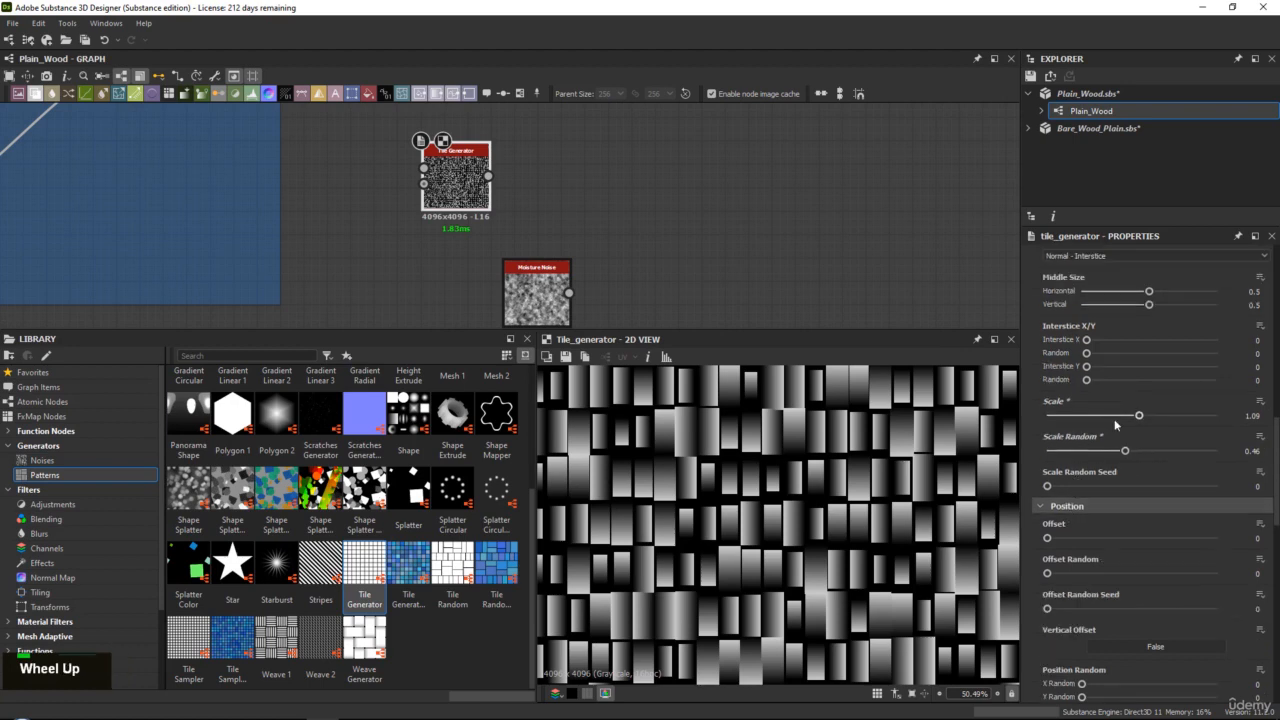
pyautogui.moveTo(1128, 449); pyautogui.dragTo(1022, 453)
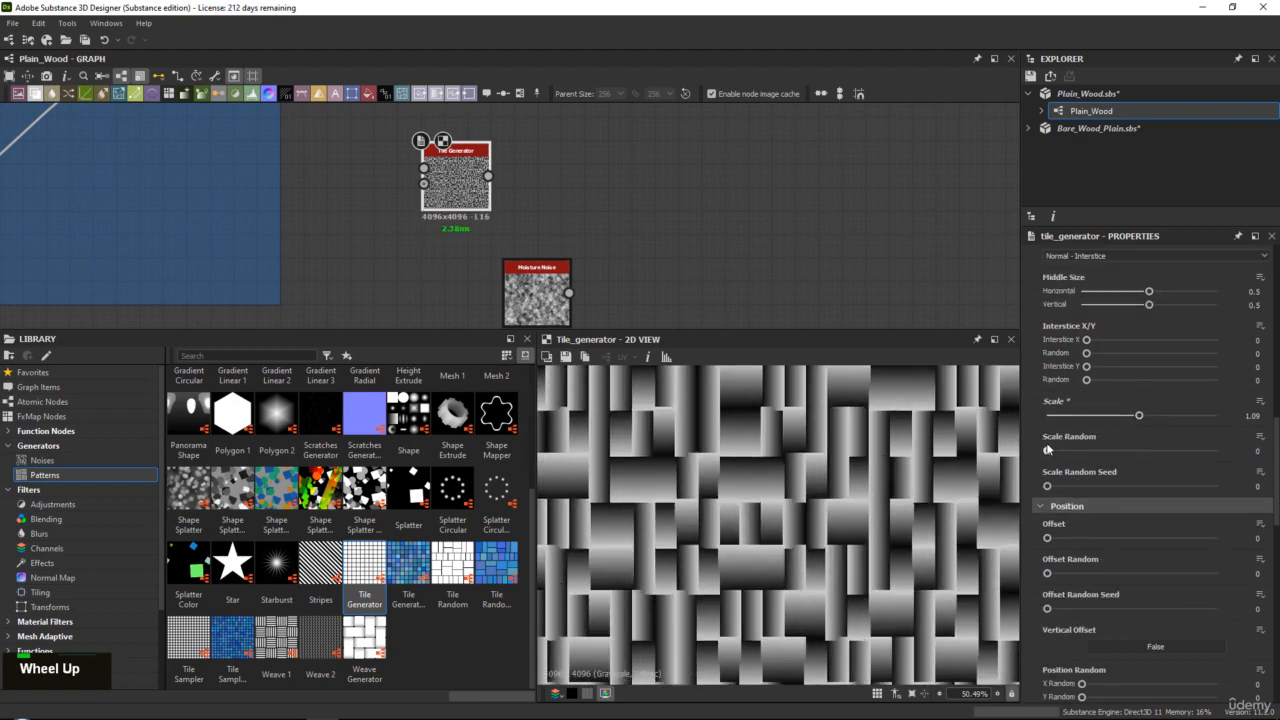
# Step: Set the Tile Generator's Position Random to 1 for both X and Y
pyautogui.scroll(-3, 1073, 491)
pyautogui.moveTo(1082, 498); pyautogui.dragTo(1217, 497)
pyautogui.scroll(-1, 1108, 512)
pyautogui.moveTo(1081, 484); pyautogui.dragTo(1217, 484)
pyautogui.scroll(-4, 837, 450)
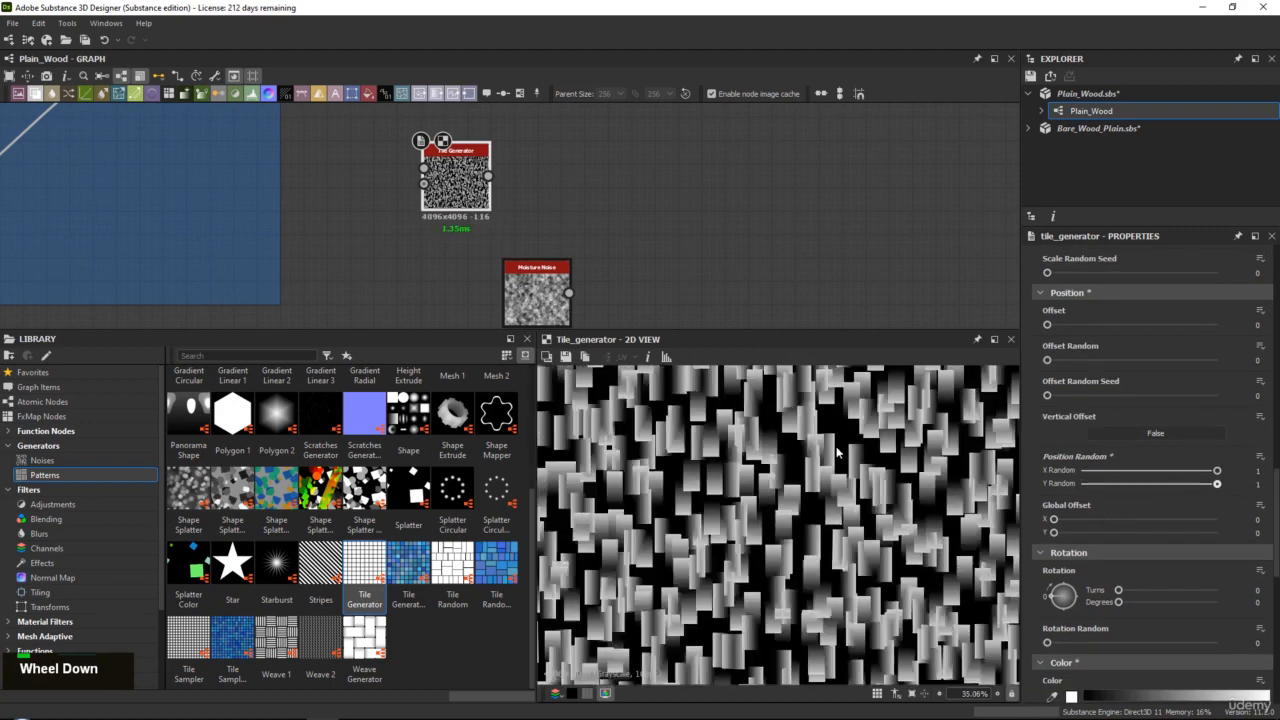
pyautogui.scroll(4, 832, 450)
# Step: Increase the Tile Generator's Scale to 1.59
pyautogui.scroll(5, 1040, 477)
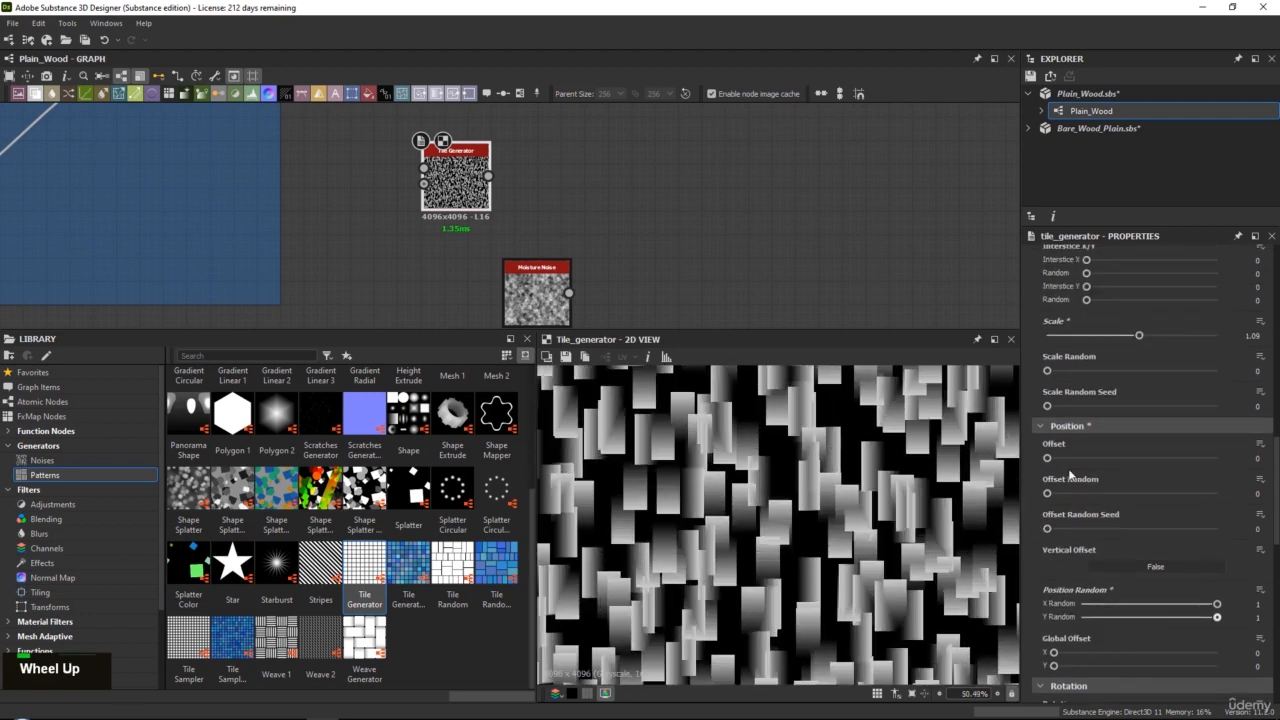
pyautogui.scroll(2, 1072, 474)
pyautogui.moveTo(1139, 443); pyautogui.dragTo(1139, 480)
# Step: Try the Add Sub and Add blending modes on the Tile Generator and return to Max
pyautogui.scroll(-5, 1115, 490)
pyautogui.scroll(-5, 1115, 490)
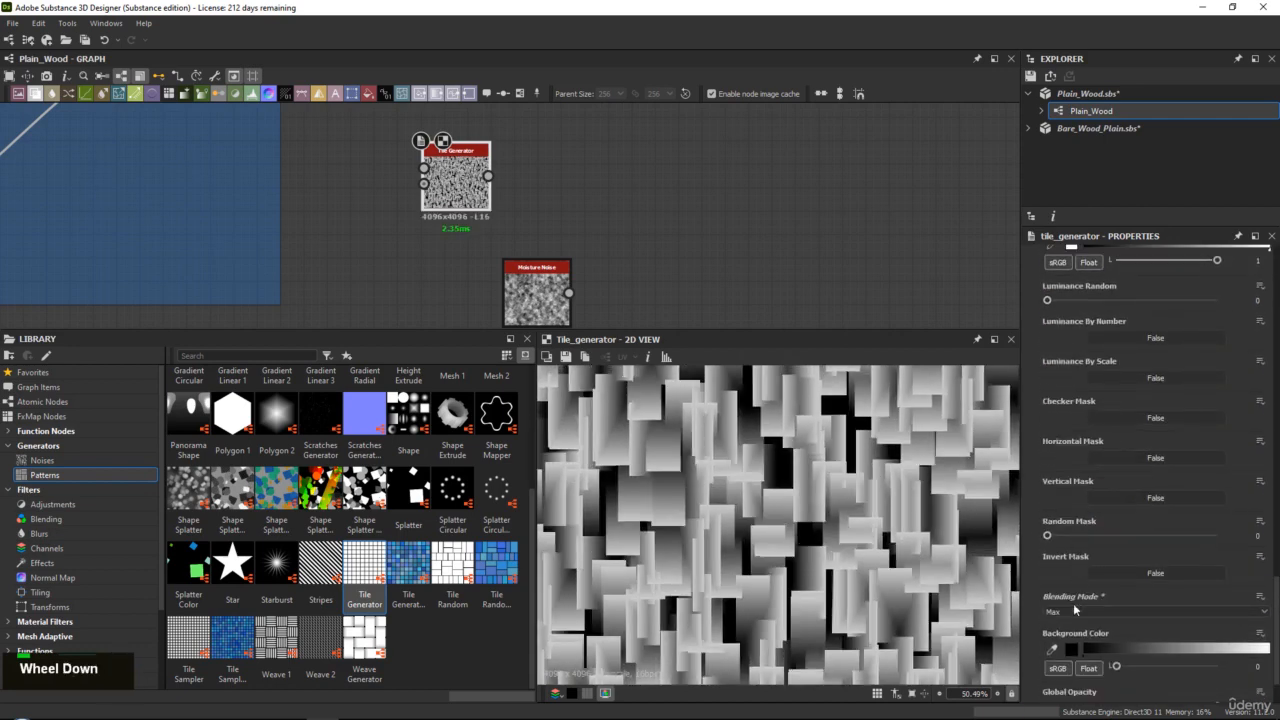
pyautogui.click(1076, 611)
pyautogui.click(1060, 640)
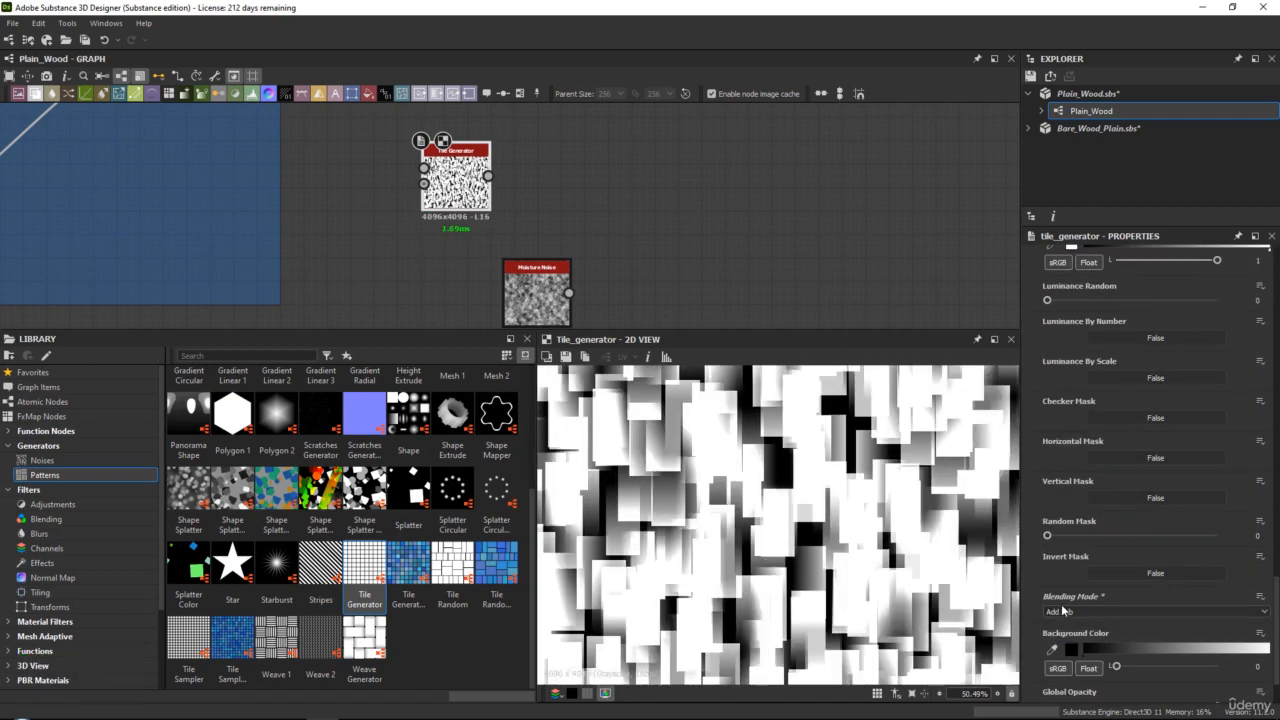
pyautogui.click(1061, 606)
pyautogui.click(1060, 630)
pyautogui.click(1060, 611)
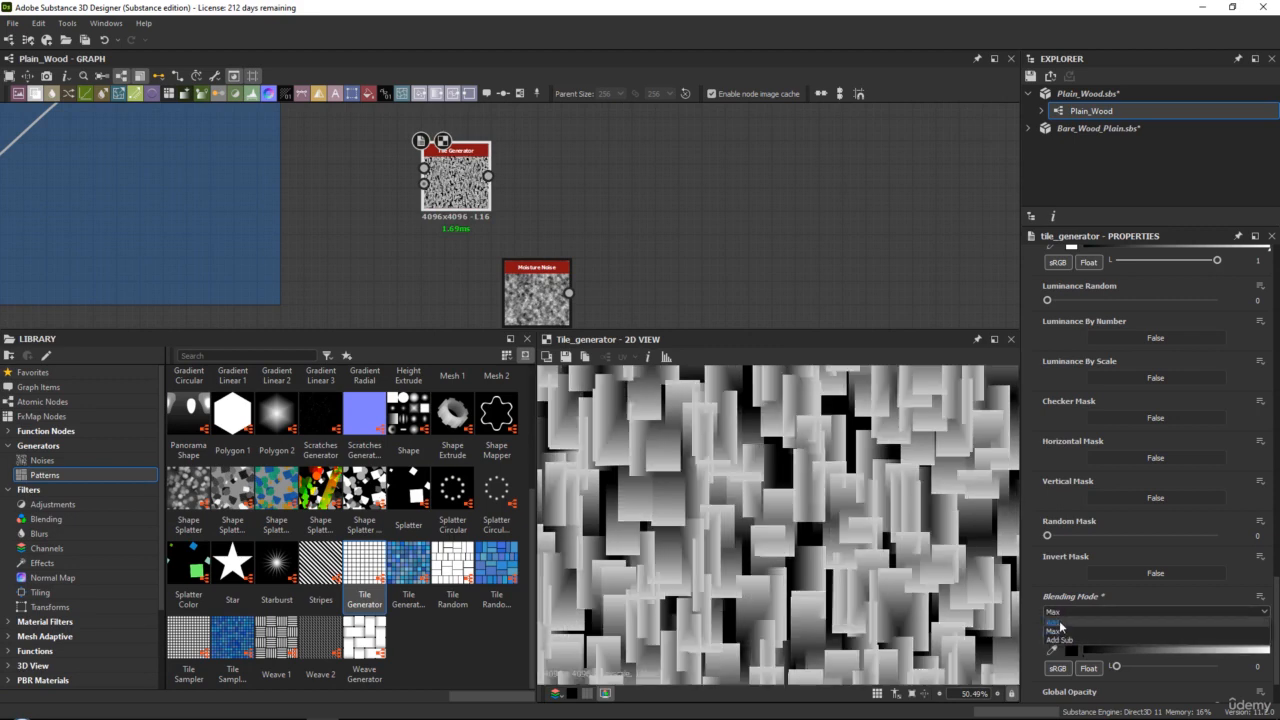
pyautogui.click(1060, 622)
pyautogui.click(1059, 612)
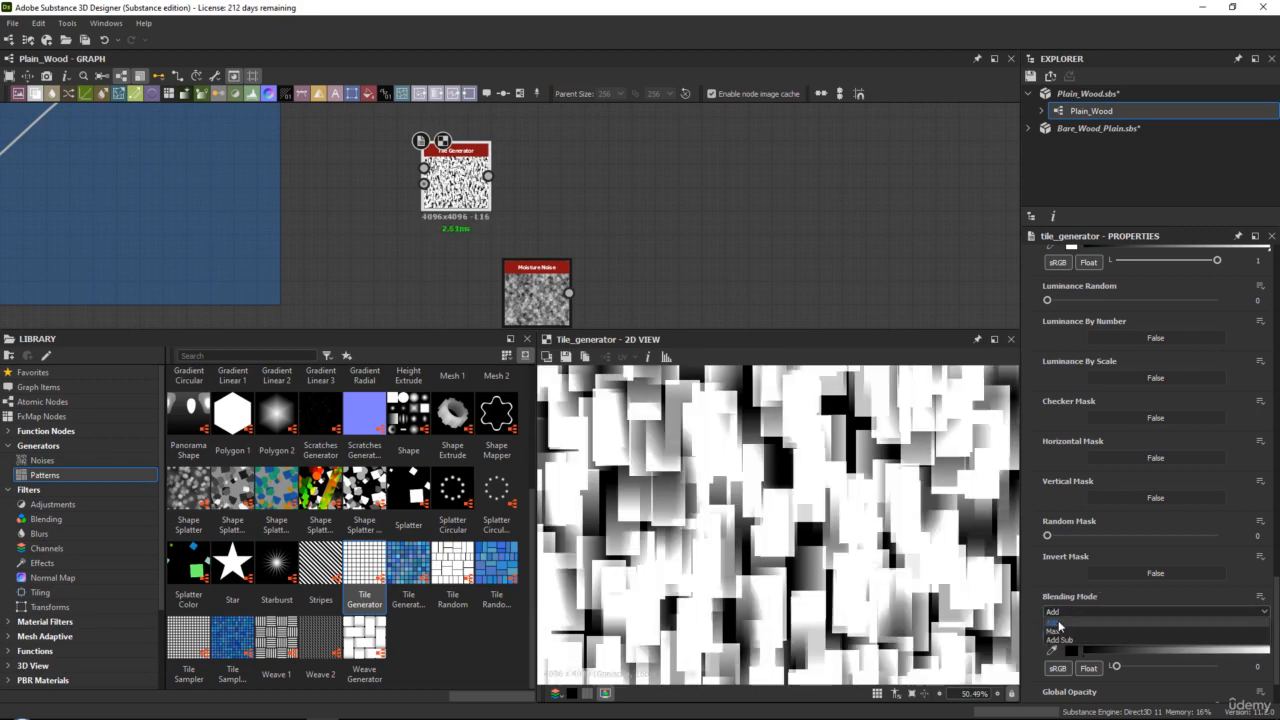
pyautogui.click(1060, 630)
pyautogui.scroll(-3, 797, 470)
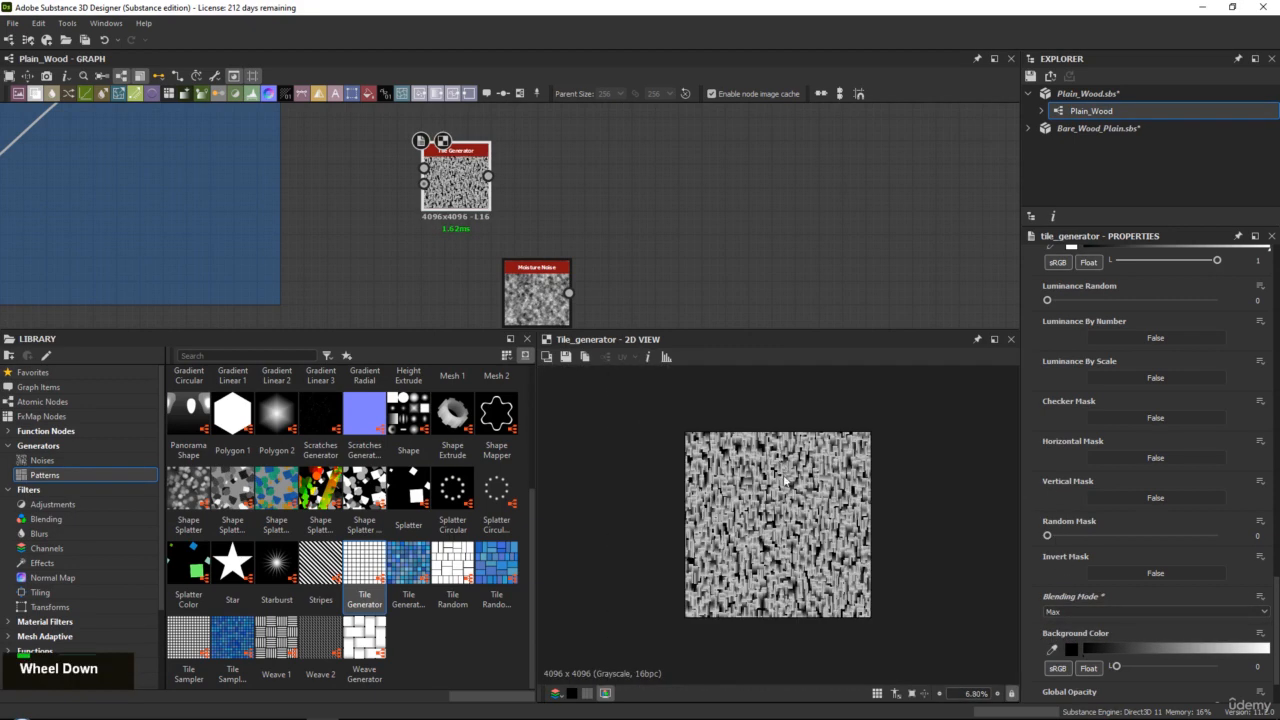
pyautogui.scroll(2, 797, 474)
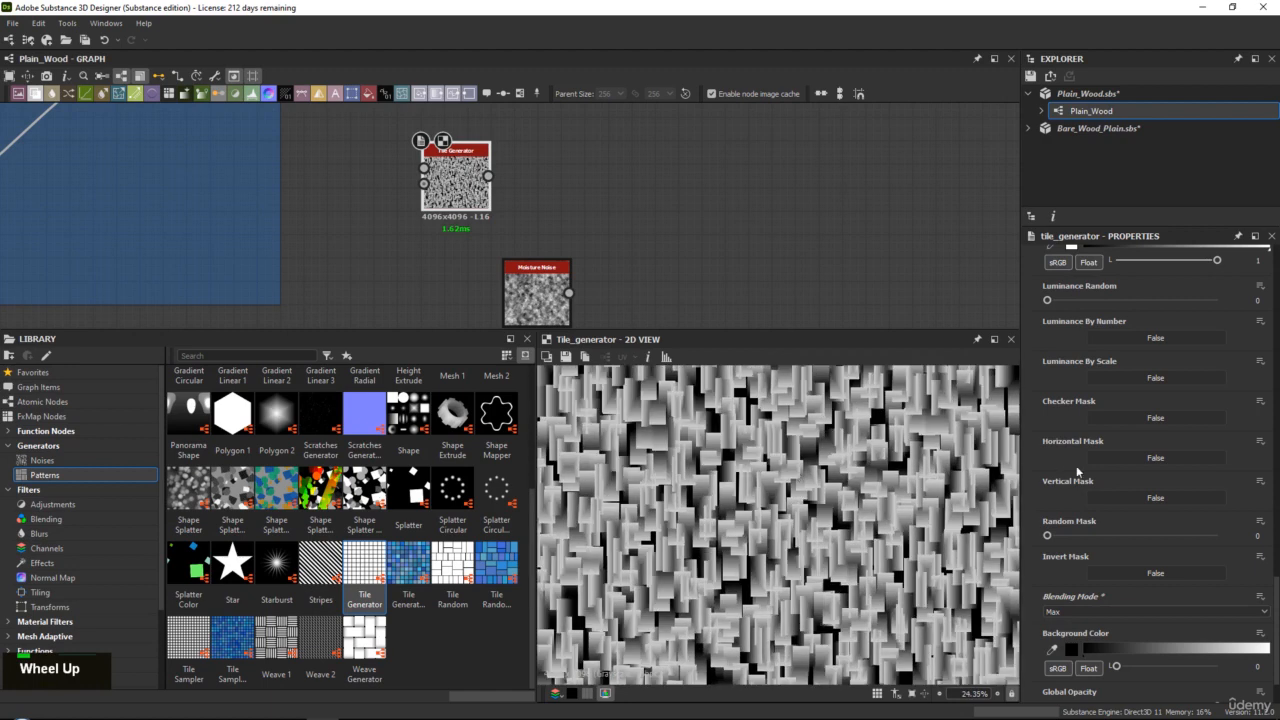
# Step: Set the Tile Generator's Scale to 1.49 and its Interstice X to 0.38
pyautogui.scroll(8, 1078, 470)
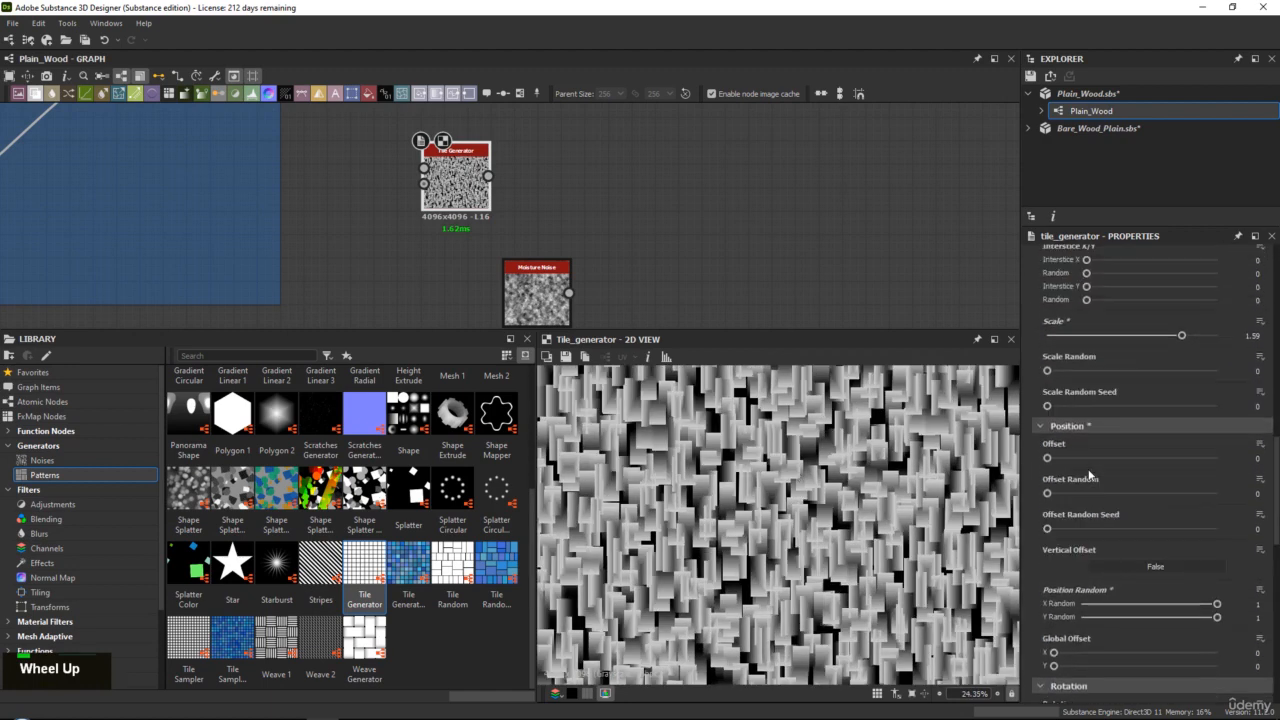
pyautogui.scroll(3, 1178, 430)
pyautogui.moveTo(1178, 443)
pyautogui.mouseDown()
pyautogui.moveTo(1135, 437)
pyautogui.moveTo(1173, 442)
pyautogui.mouseUp()
pyautogui.click(1119, 367)
pyautogui.click(1136, 367)
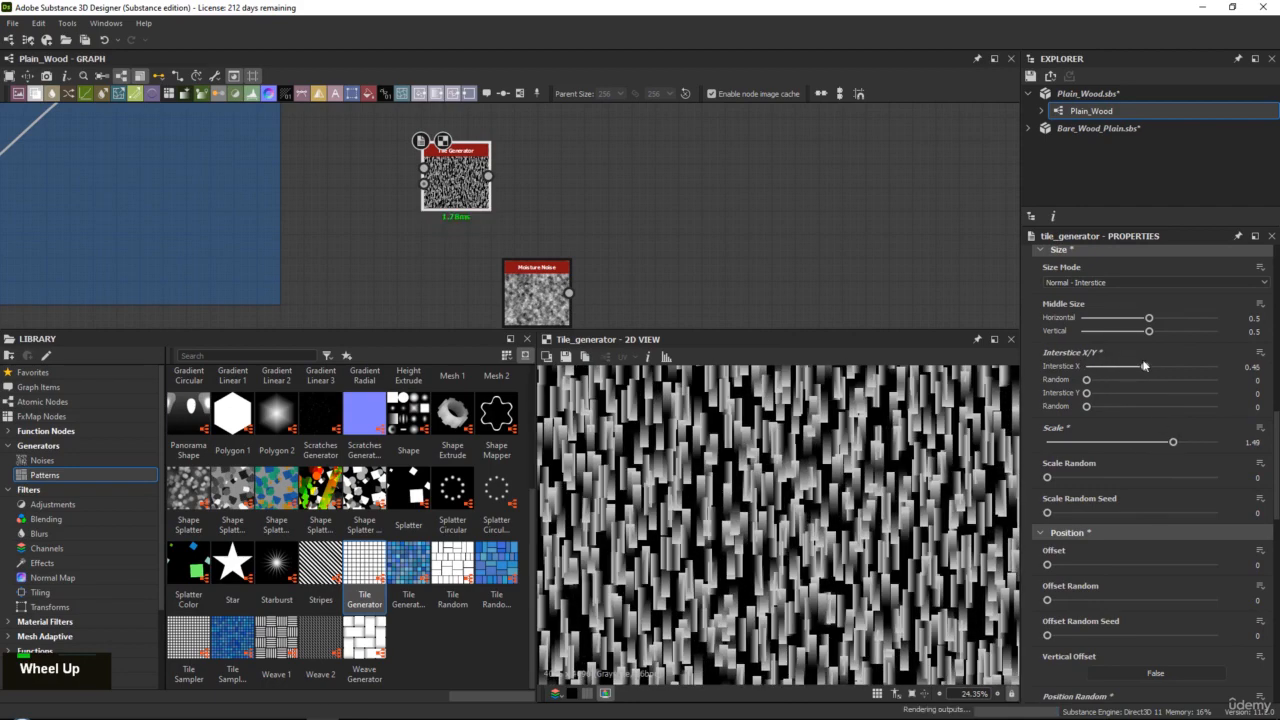
# Step: Set the Tile Generator's Interstice Y to 0.49, the X and Y interstice Randoms to 0.67 and 0.71, and Scale to 2
pyautogui.moveTo(1087, 393); pyautogui.dragTo(1198, 380)
pyautogui.moveTo(1087, 407); pyautogui.dragTo(1220, 443)
pyautogui.click(1173, 380)
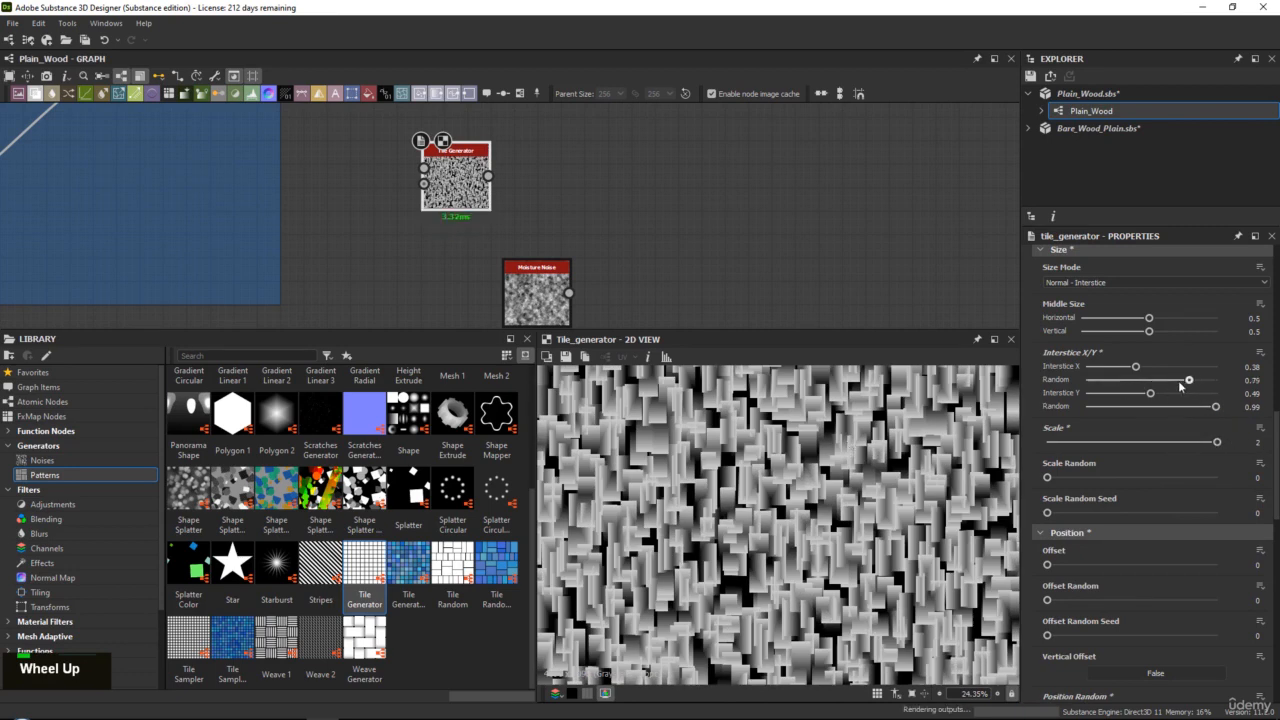
pyautogui.moveTo(1186, 407); pyautogui.dragTo(1179, 407)
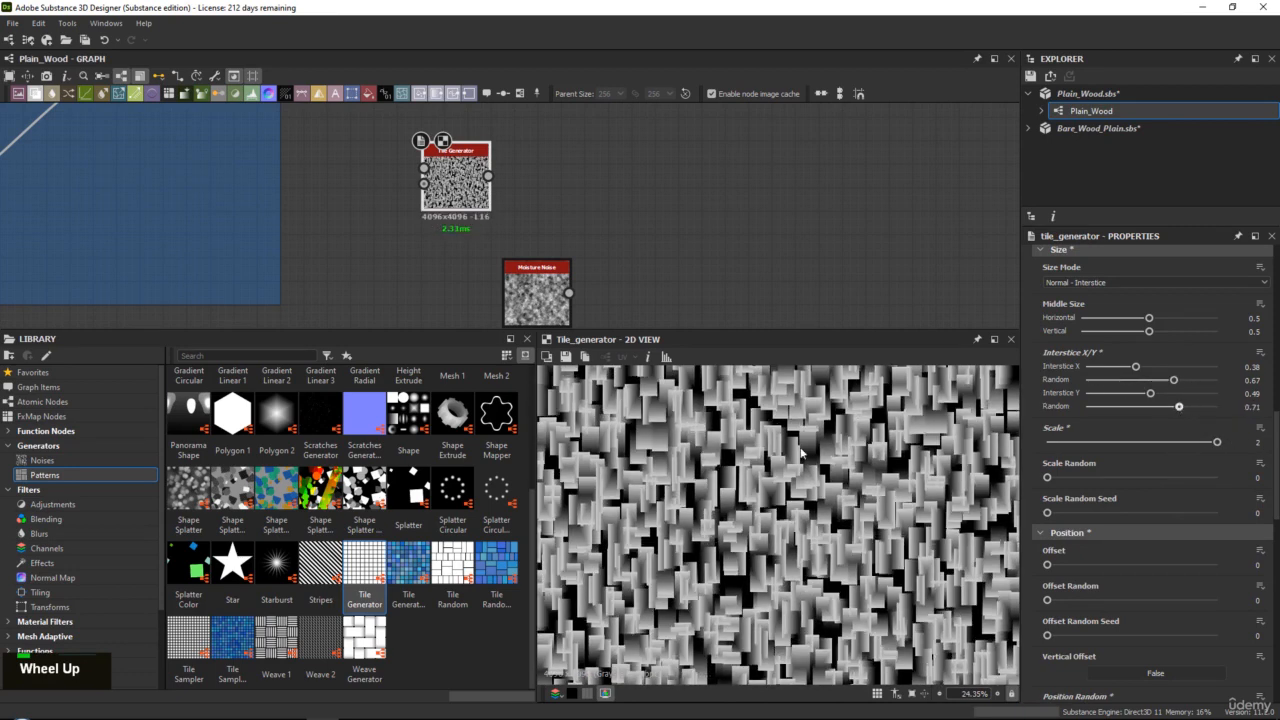
pyautogui.scroll(2, 778, 462)
# Step: Move Moisture Noise below the Tile Generator and combine both in a new Blend node, with the Tile Generator as foreground and the noise as background
pyautogui.moveTo(545, 303); pyautogui.dragTo(461, 274)
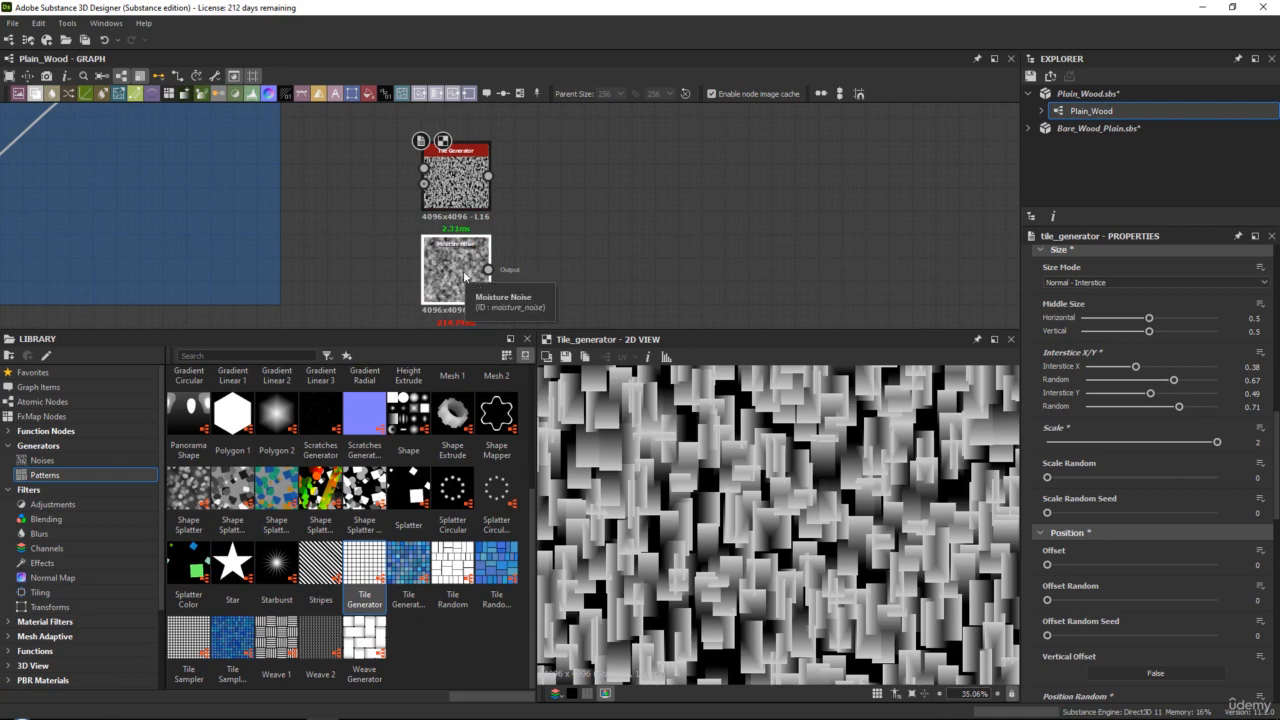
pyautogui.click(466, 277)
pyautogui.press('space')
pyautogui.write('blend')
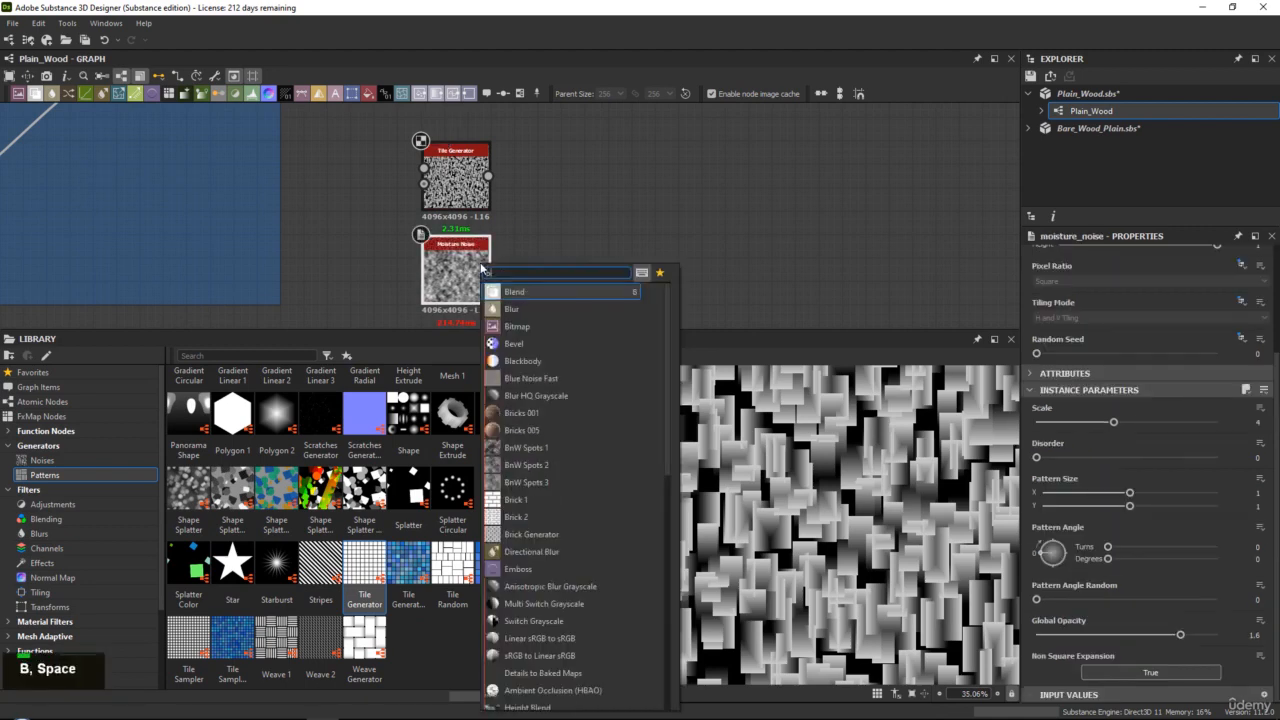
pyautogui.press('Return')
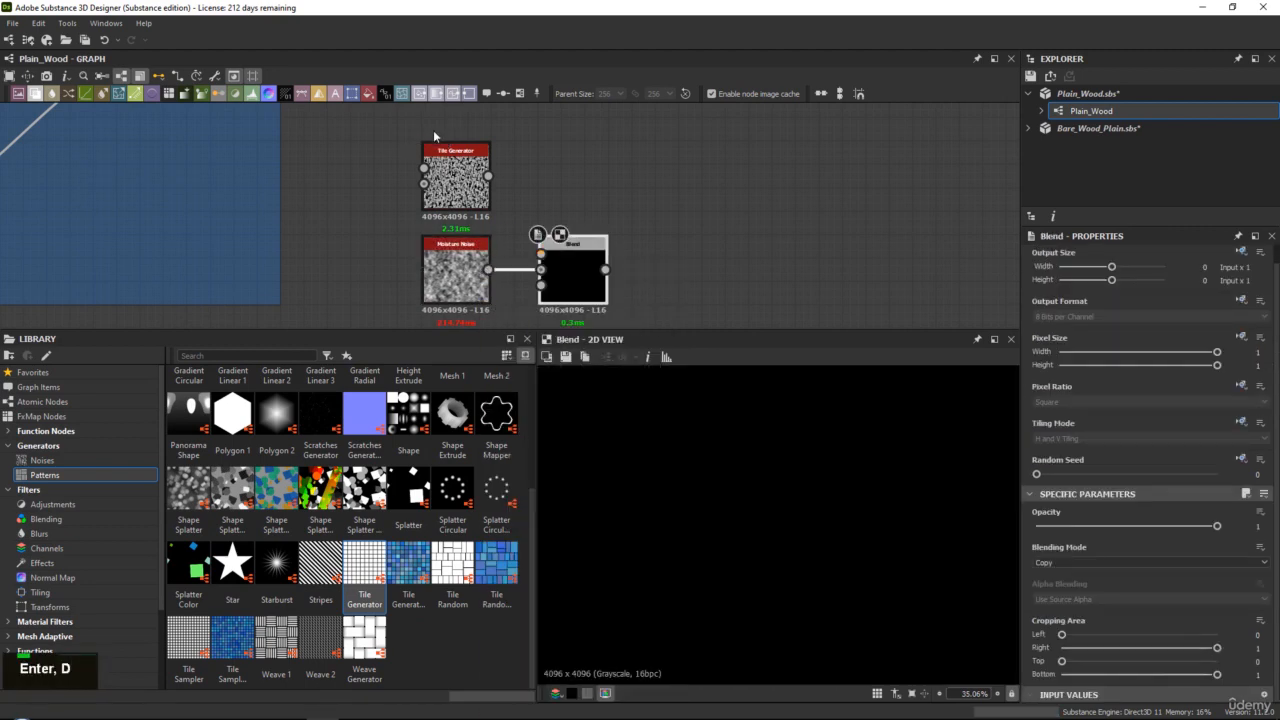
pyautogui.moveTo(487, 176); pyautogui.dragTo(542, 255)
pyautogui.doubleClick(568, 267)
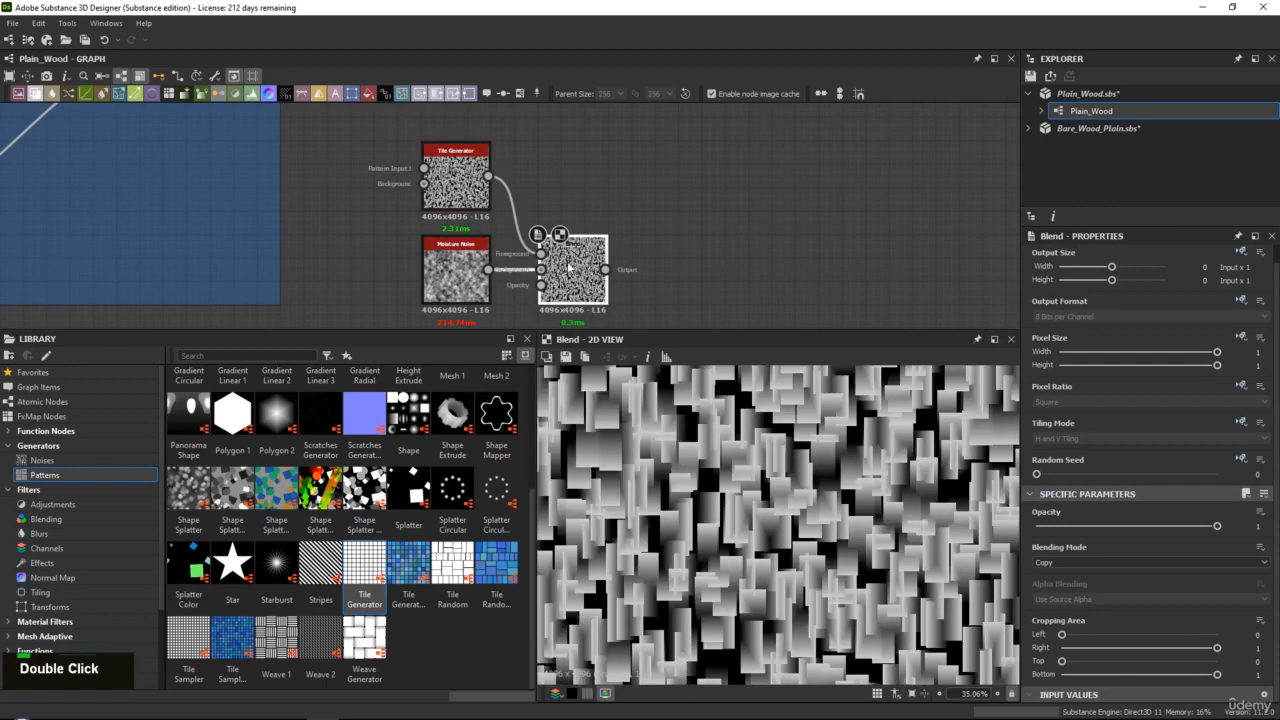
# Step: Set the new Blend node's Blending Mode to Multiply and its Opacity to 0.5
pyautogui.click(1064, 562)
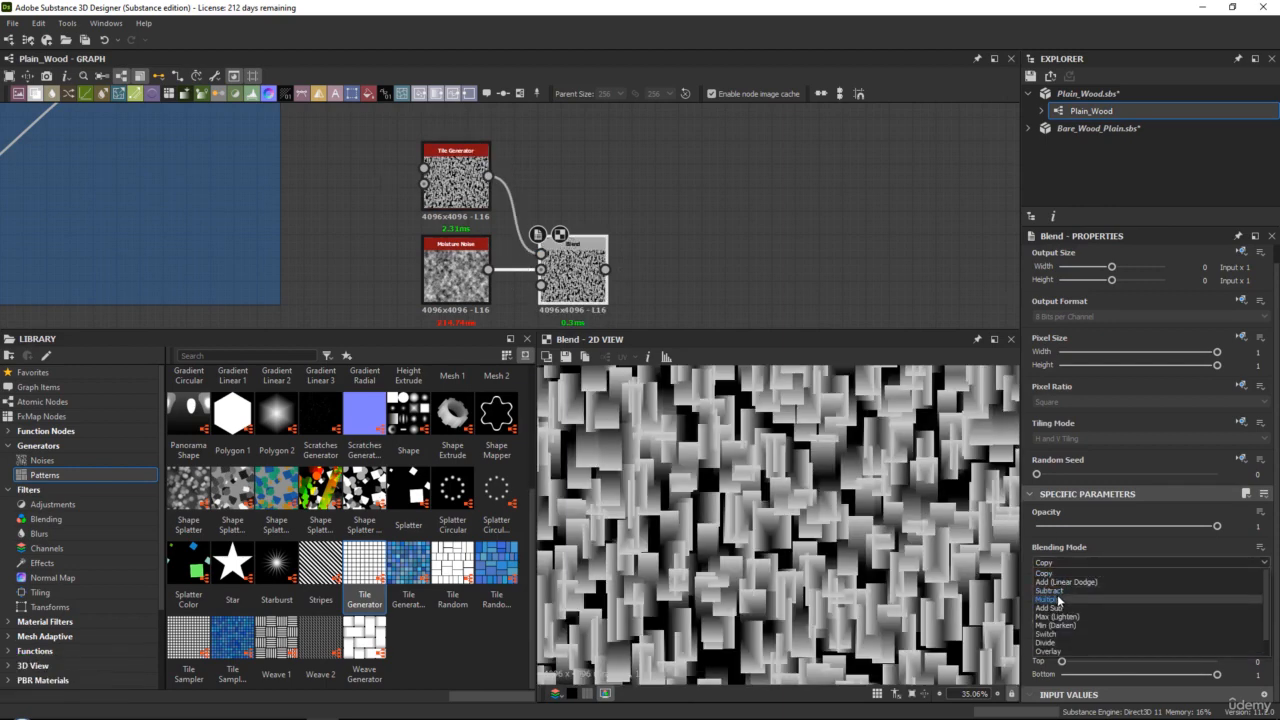
pyautogui.click(1059, 599)
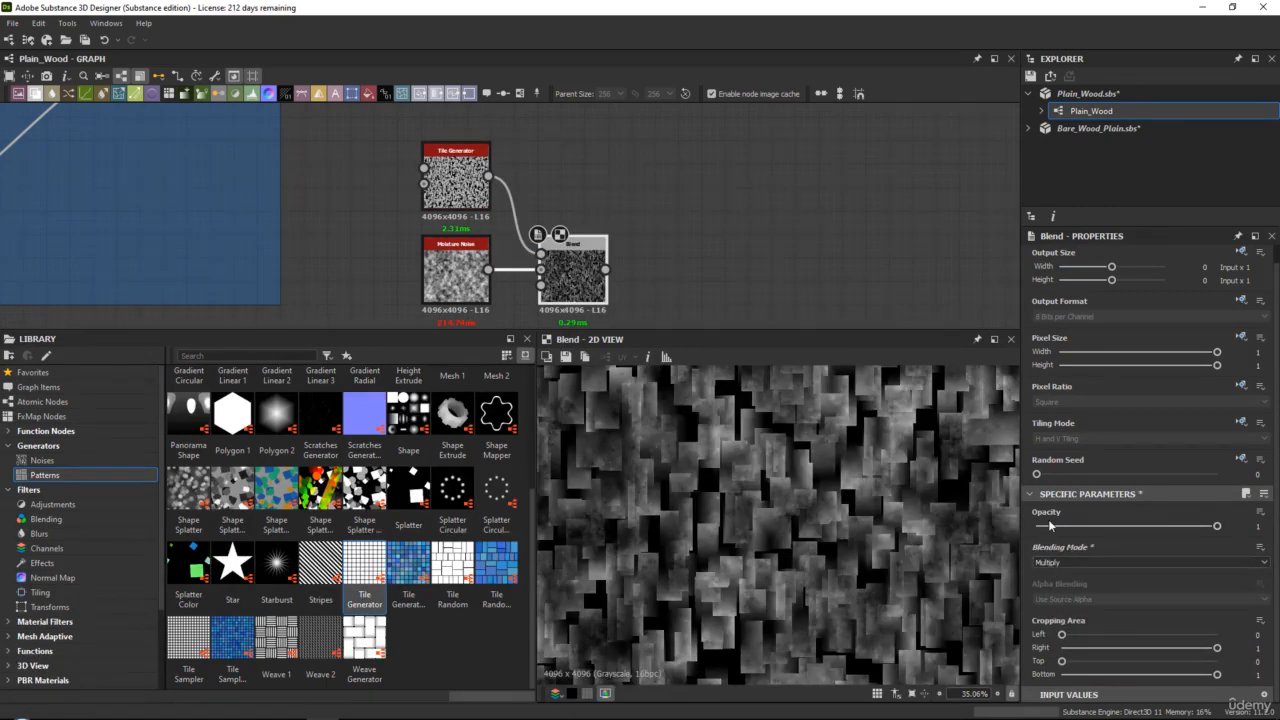
pyautogui.moveTo(1048, 522); pyautogui.dragTo(1129, 524)
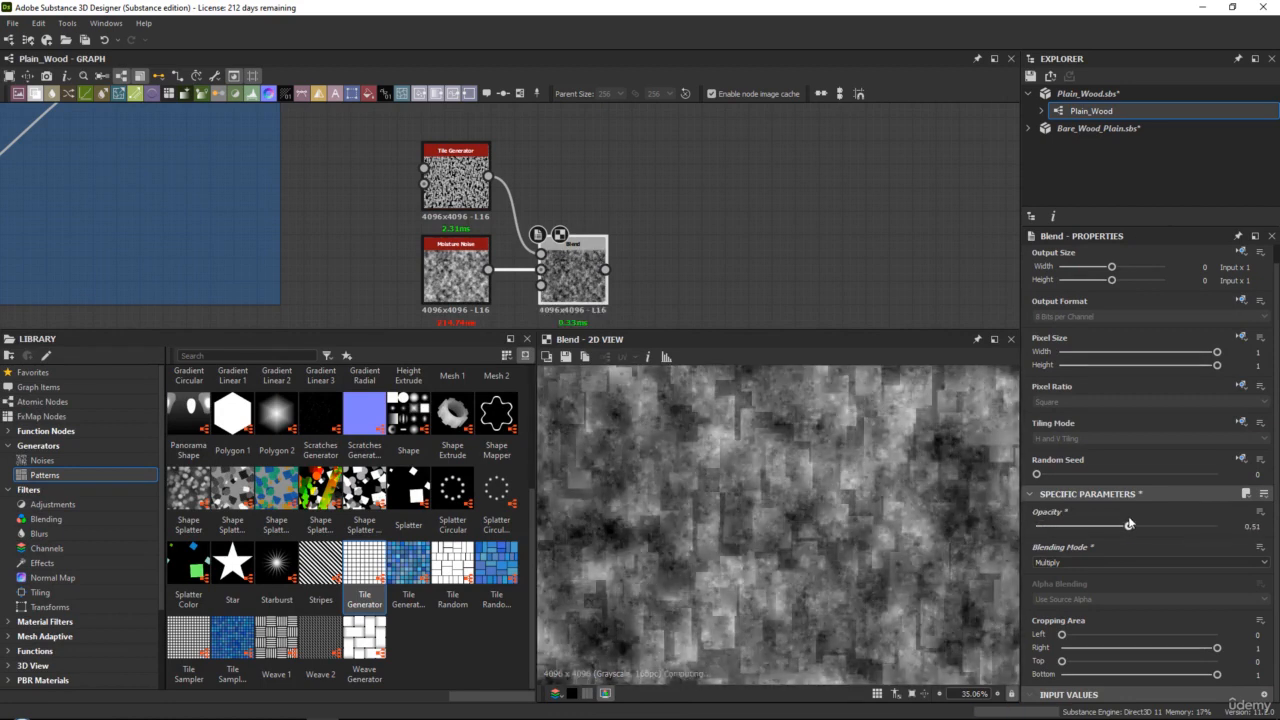
# Step: Connect the new Blend's output to the second input of the Slope Blur Grayscale node at the chain's end and show that node in the 2D view
pyautogui.scroll(-2, 571, 264)
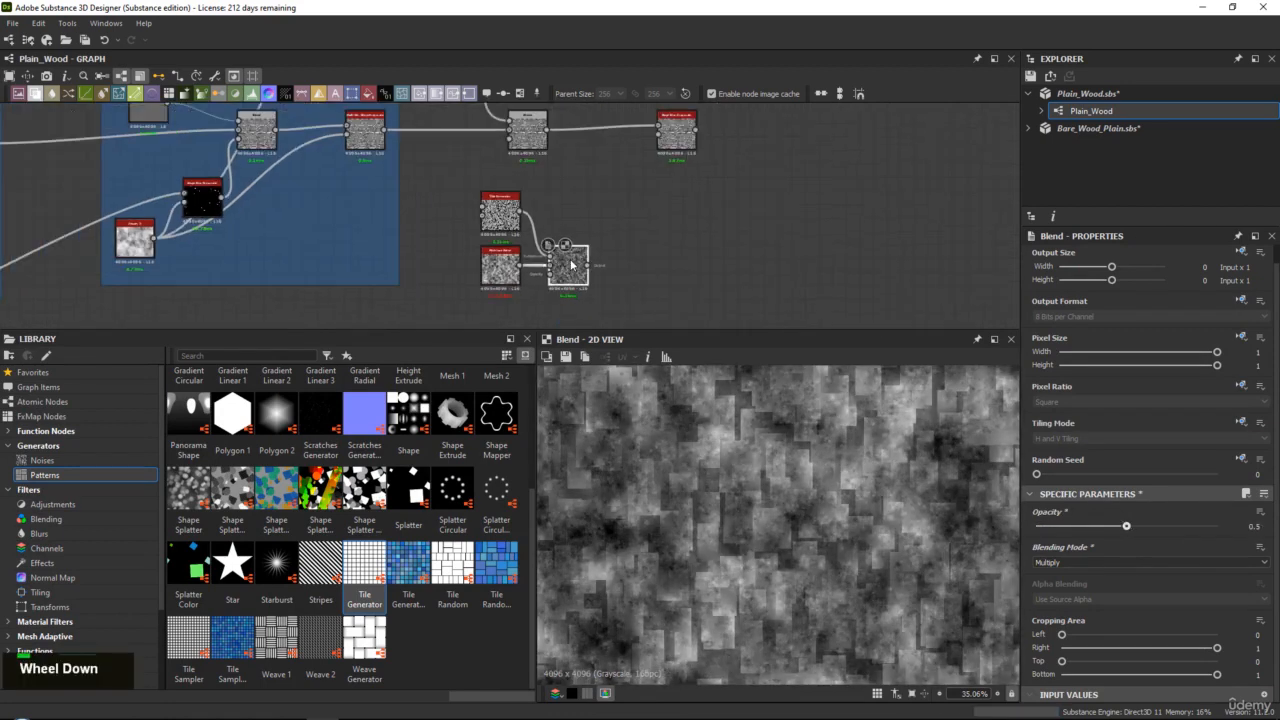
pyautogui.moveTo(587, 265); pyautogui.dragTo(663, 133)
pyautogui.doubleClick(683, 121)
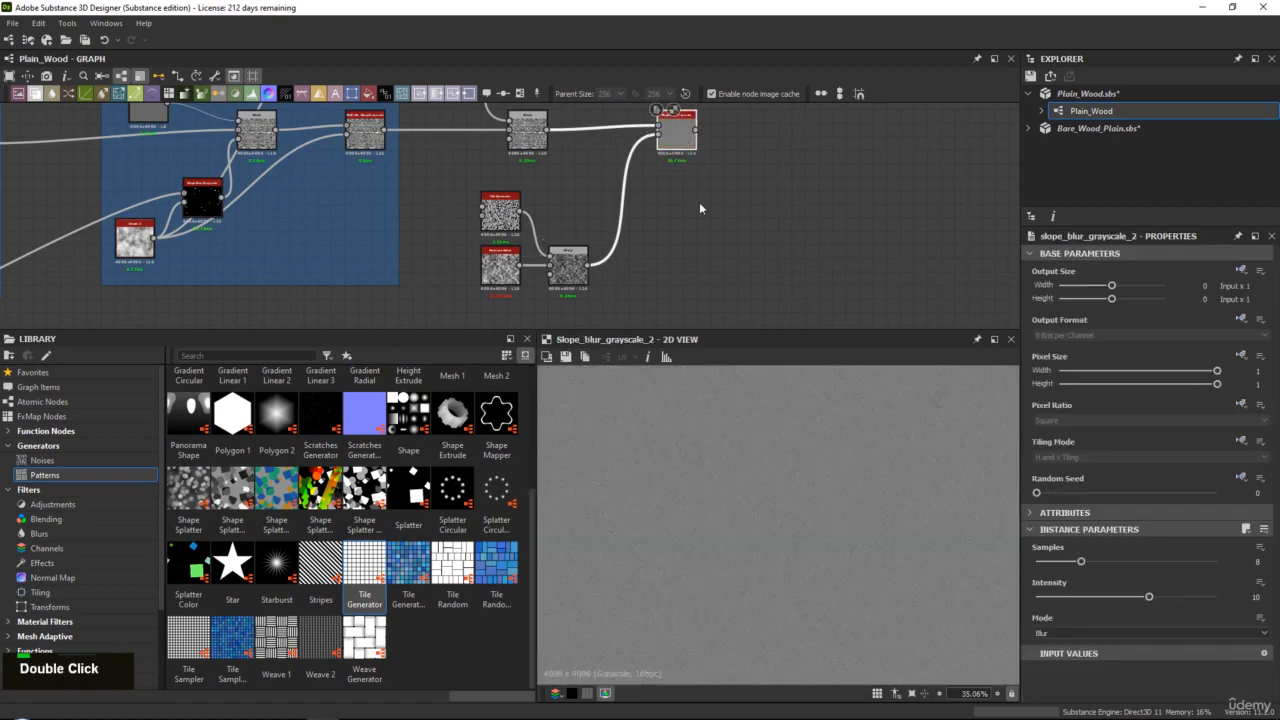
# Step: Move the multiplying Blend node away from the Tile Generator to make room between them and preview the Tile Generator
pyautogui.doubleClick(574, 265)
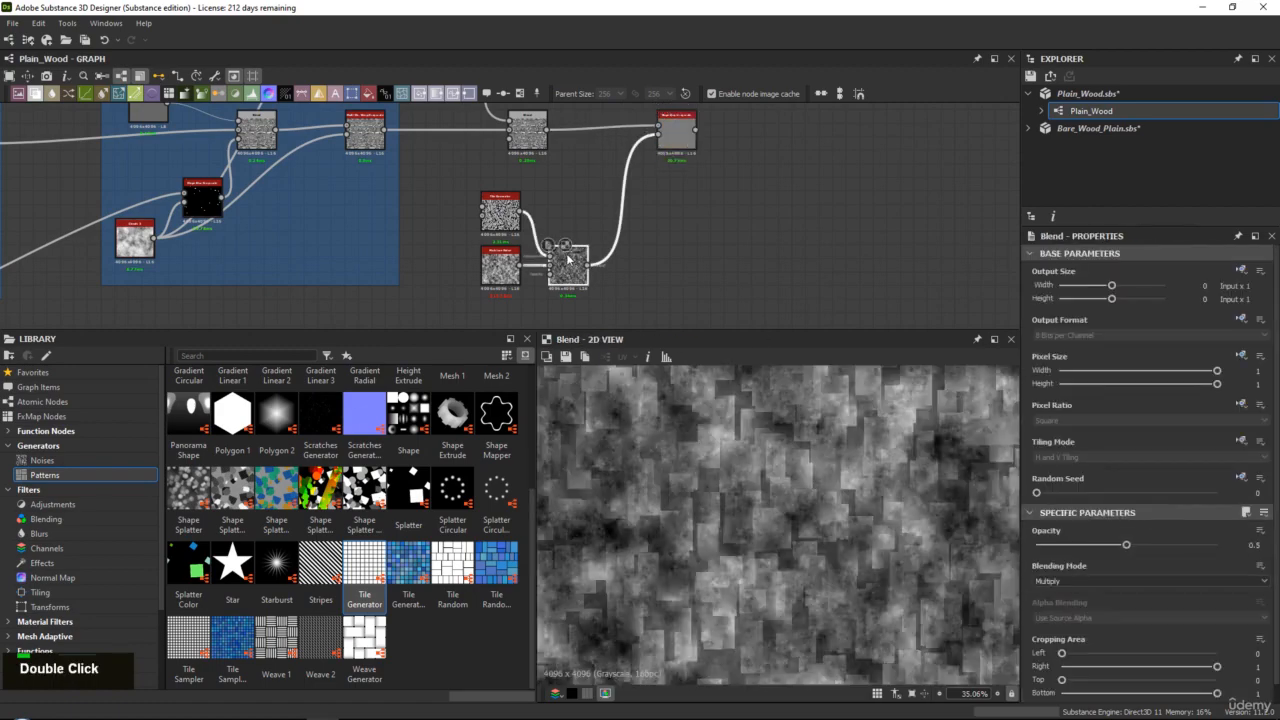
pyautogui.moveTo(573, 265); pyautogui.dragTo(641, 265)
pyautogui.doubleClick(504, 211)
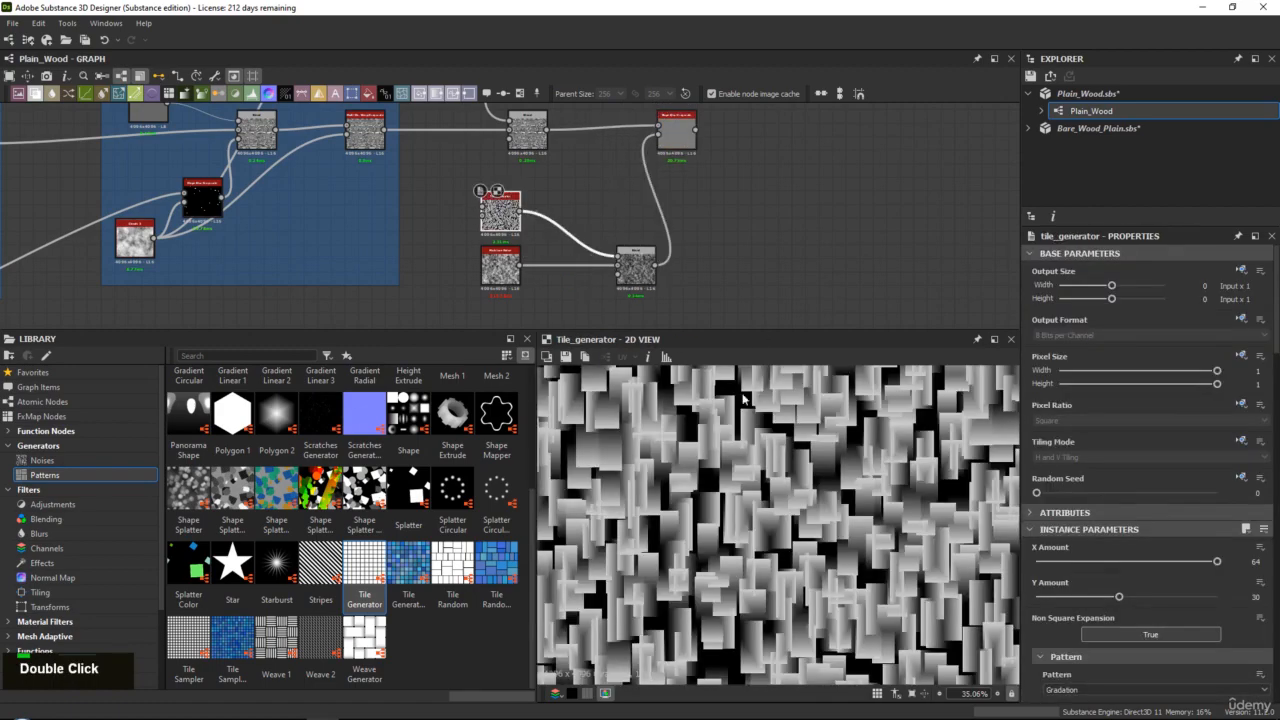
# Step: Insert a Safe Transform Grayscale node between the Tile Generator and the Blend, and set its Tile to 3
pyautogui.scroll(-3, 703, 384)
pyautogui.moveTo(531, 237); pyautogui.dragTo(510, 220, button='middle')
pyautogui.scroll(3, 510, 220)
pyautogui.press('space')
pyautogui.write('sh')
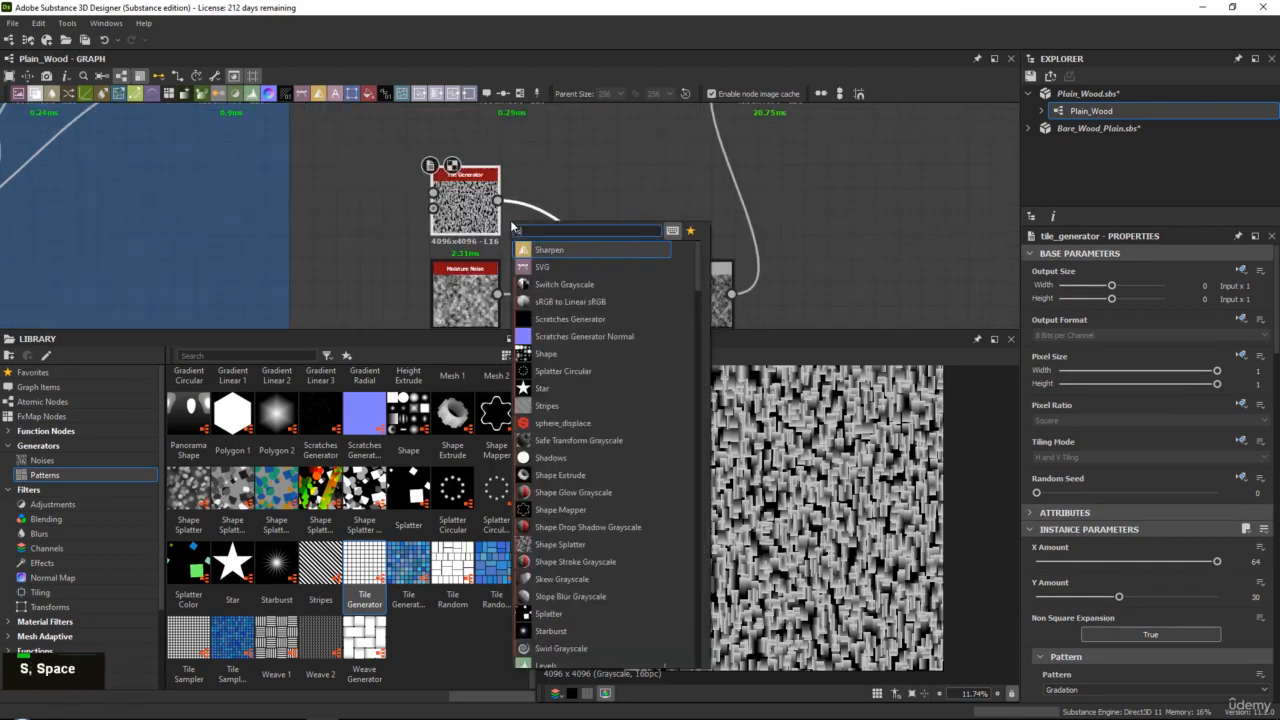
pyautogui.press('BackSpace')
pyautogui.write('a')
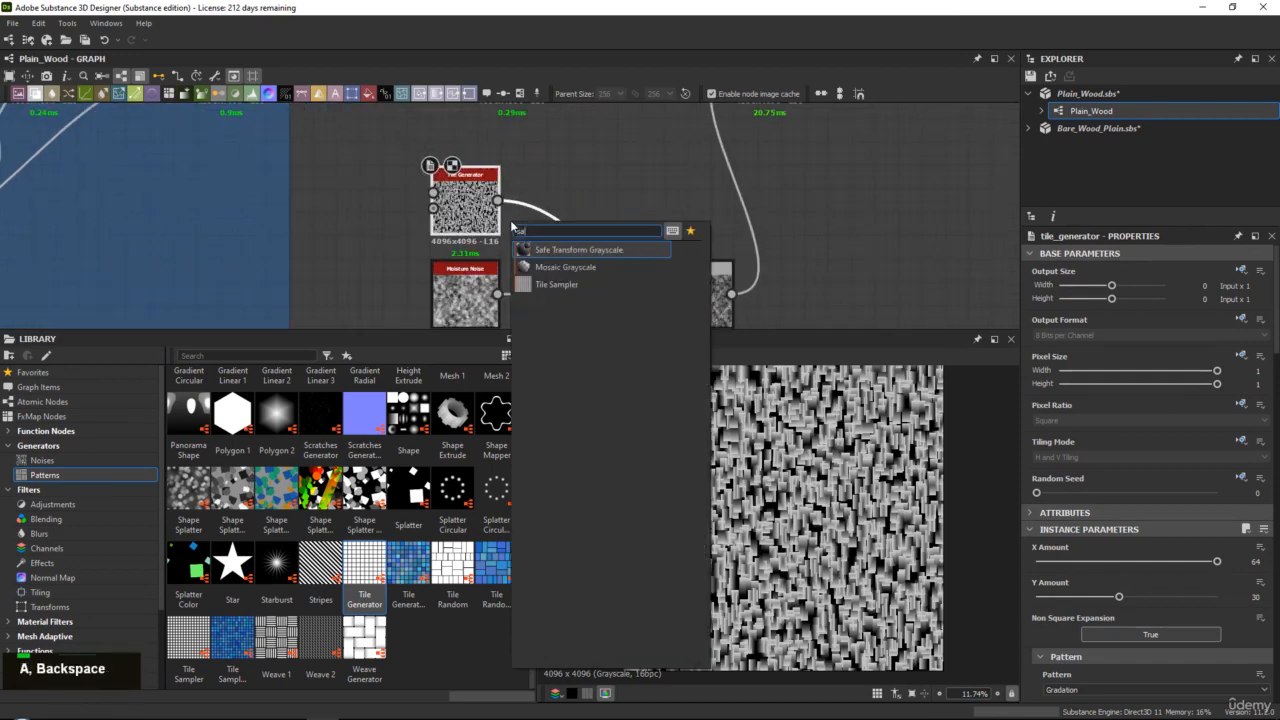
pyautogui.press('Return')
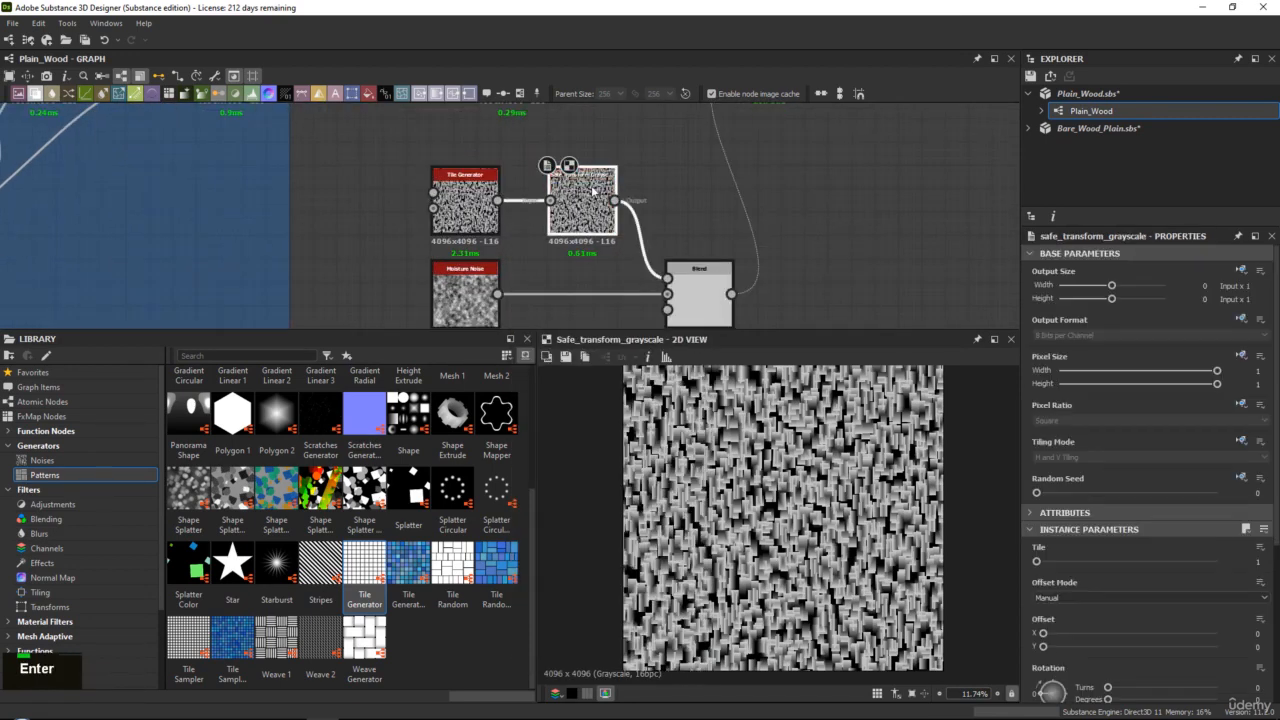
pyautogui.moveTo(595, 192)
pyautogui.mouseDown()
pyautogui.moveTo(546, 195)
pyautogui.moveTo(570, 195)
pyautogui.mouseUp()
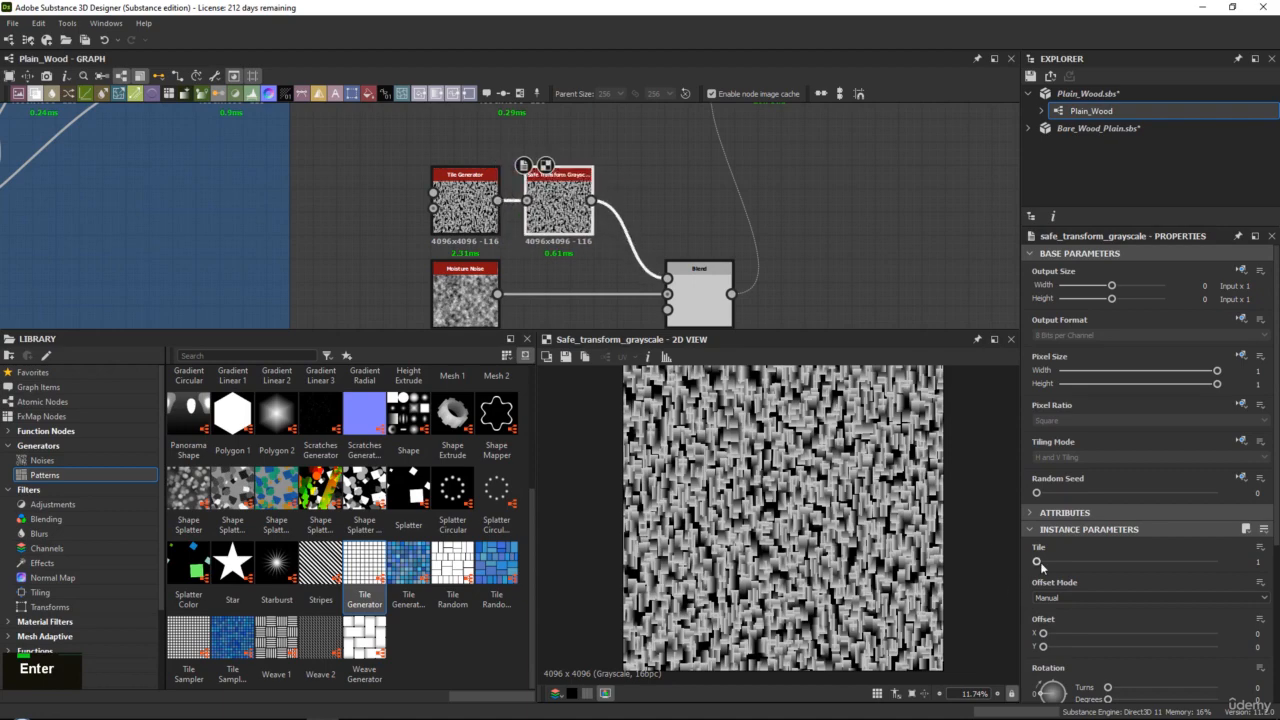
pyautogui.moveTo(1037, 563)
pyautogui.mouseDown()
pyautogui.moveTo(1088, 563)
pyautogui.moveTo(1062, 563)
pyautogui.mouseUp()
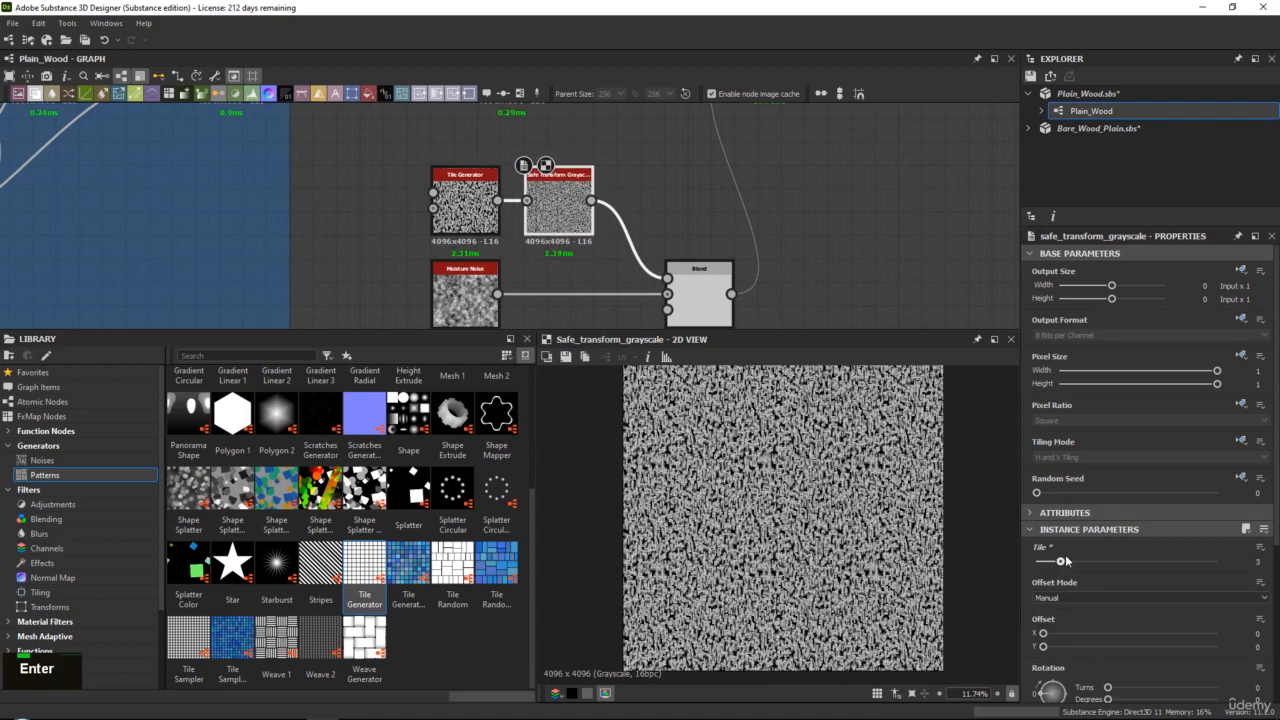
pyautogui.scroll(3, 805, 453)
# Step: Preview the Blend of the tile pattern and Moisture Noise and set its Opacity to 0.68
pyautogui.doubleClick(690, 290)
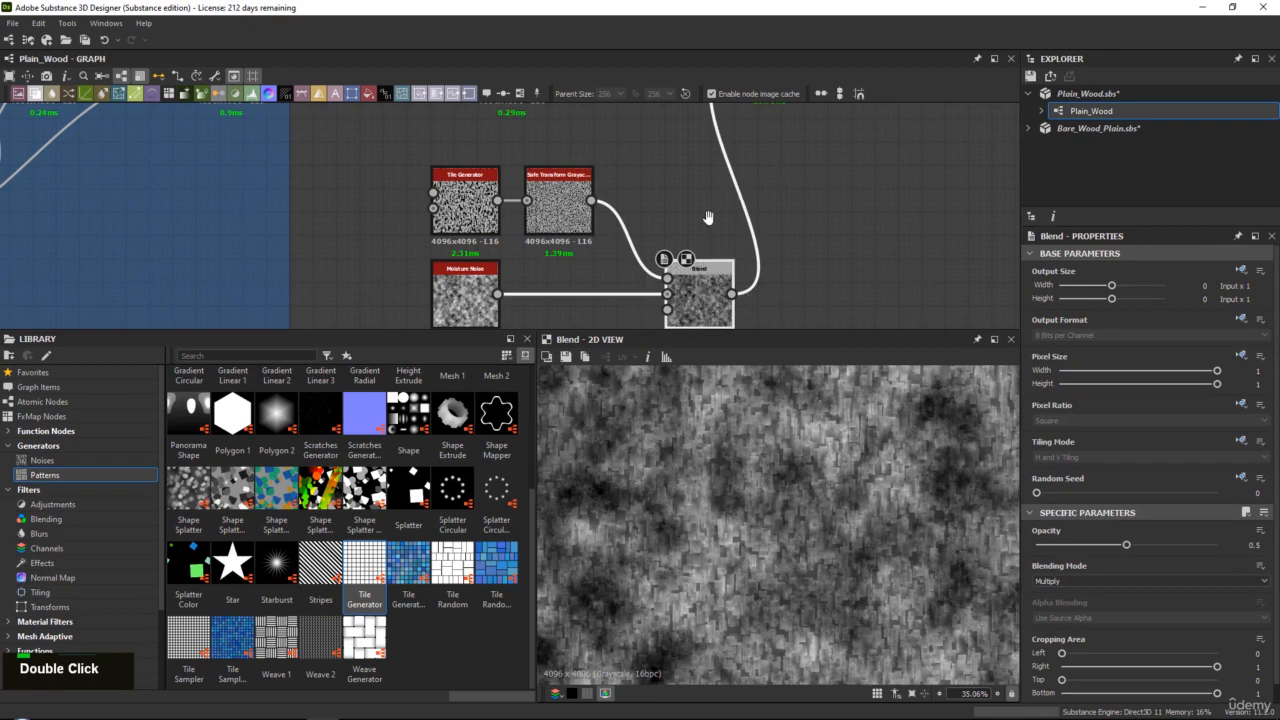
pyautogui.moveTo(701, 197); pyautogui.dragTo(611, 297, button='middle')
pyautogui.scroll(2, 869, 488)
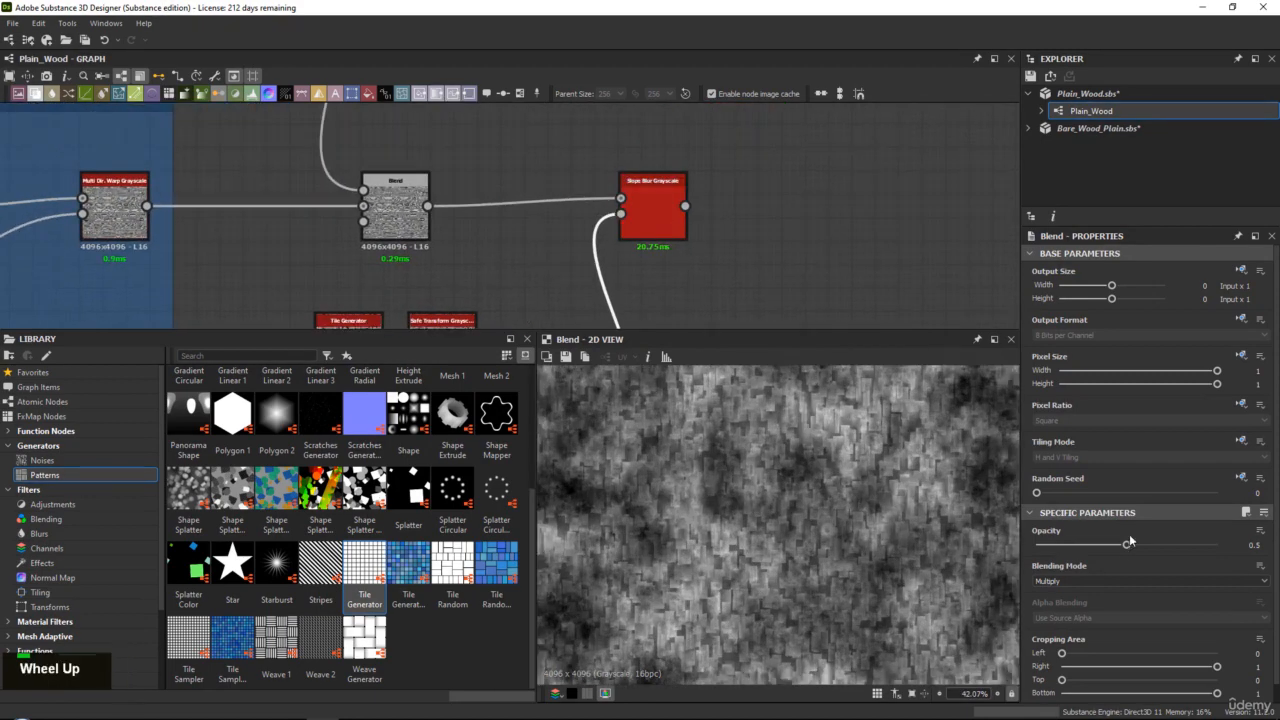
pyautogui.moveTo(1128, 543); pyautogui.dragTo(1160, 544)
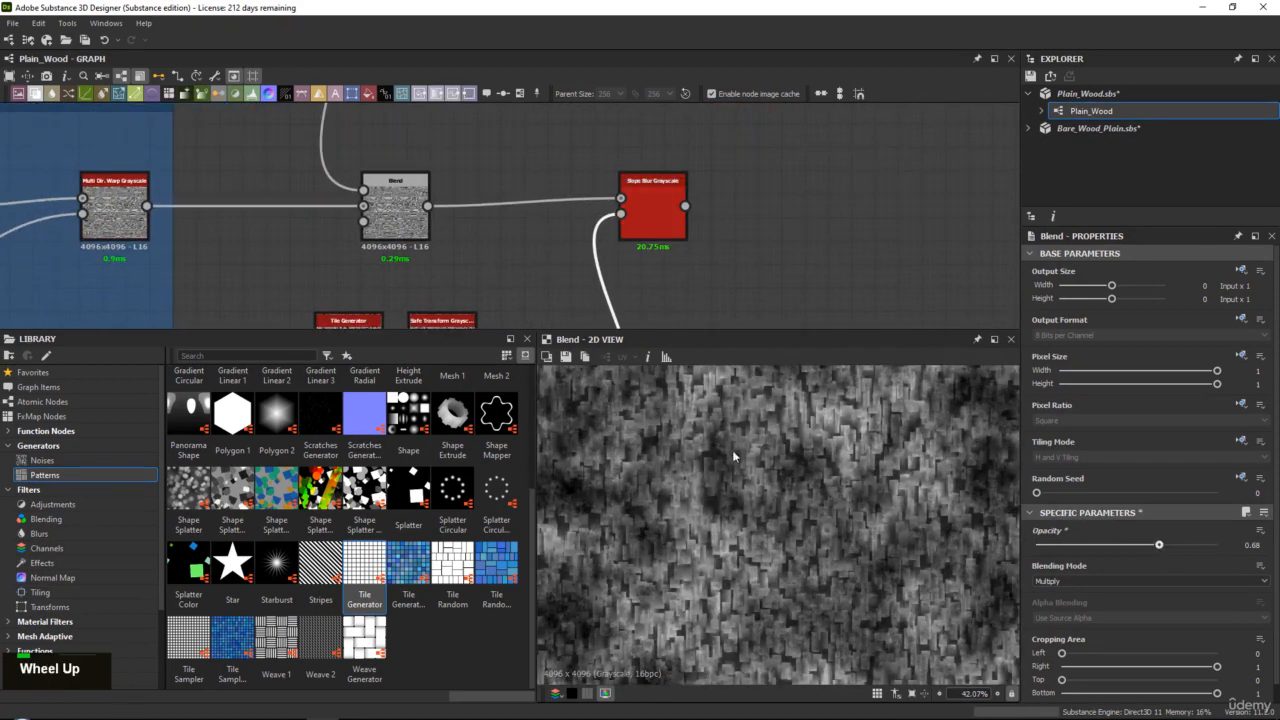
# Step: Set the final Slope Blur Grayscale node's Samples to 32 and its Mode to Min
pyautogui.doubleClick(652, 212)
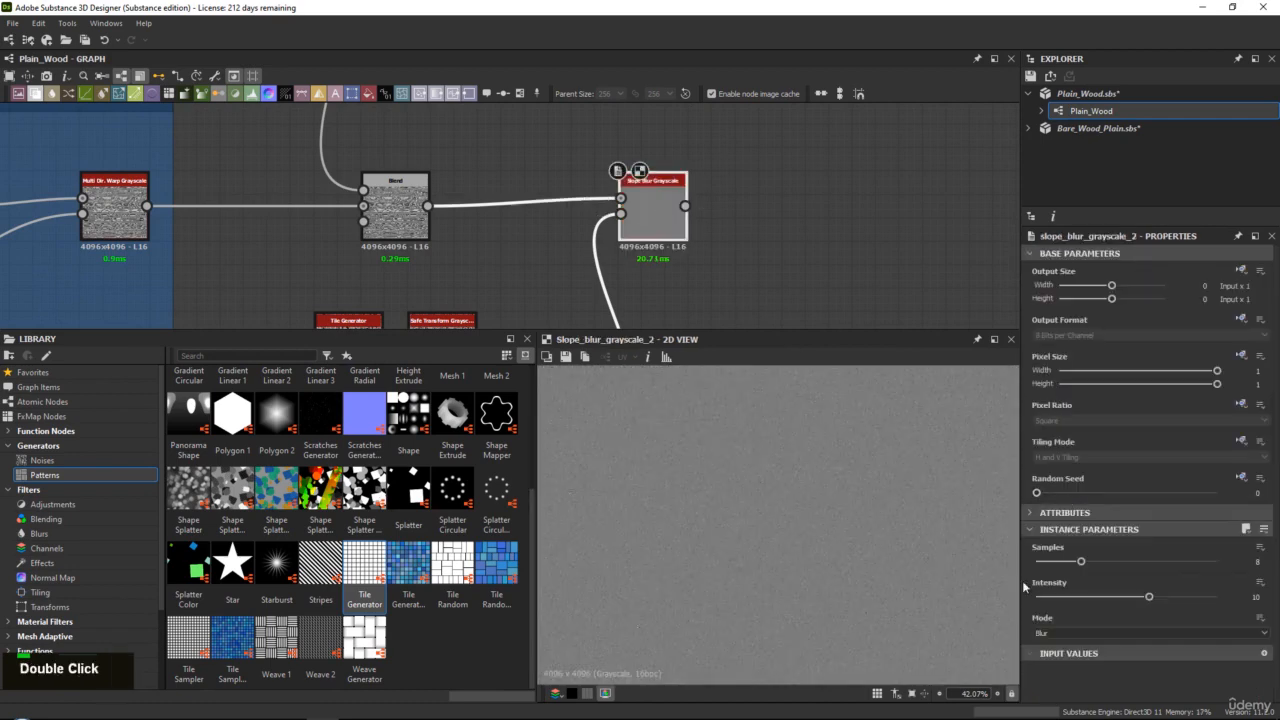
pyautogui.moveTo(1081, 561); pyautogui.dragTo(1217, 561)
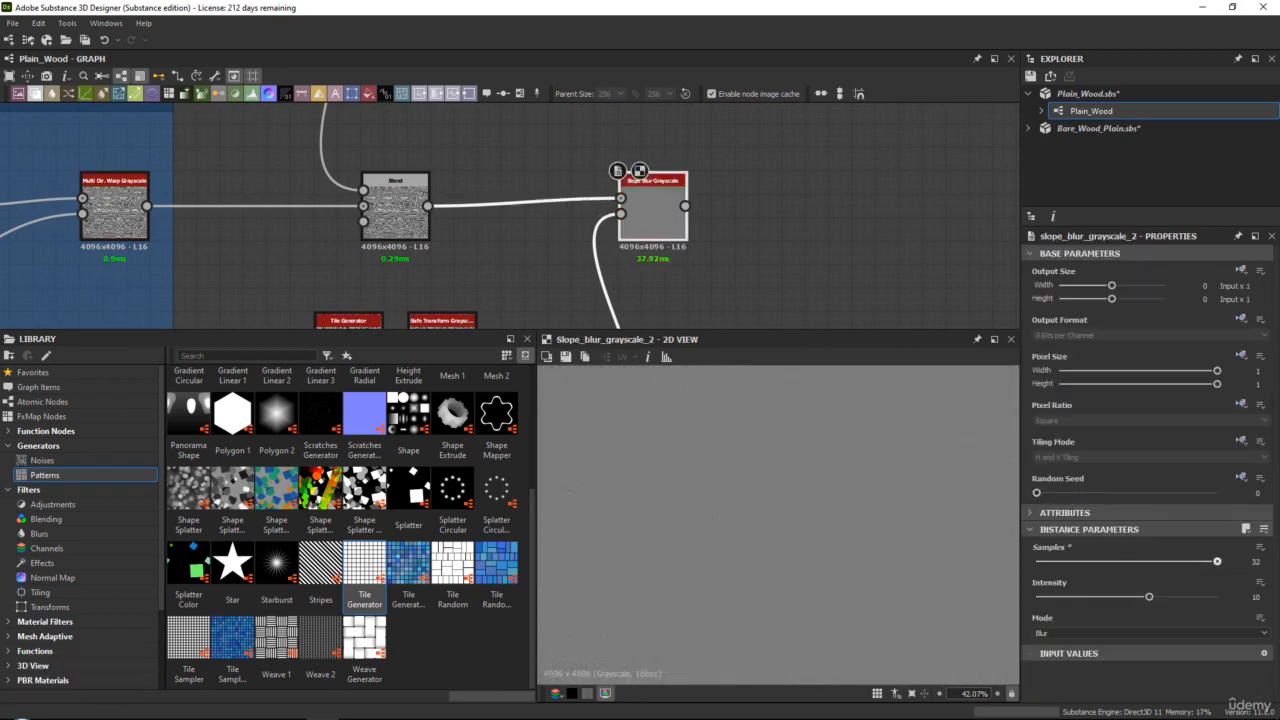
pyautogui.click(1055, 633)
pyautogui.click(1042, 652)
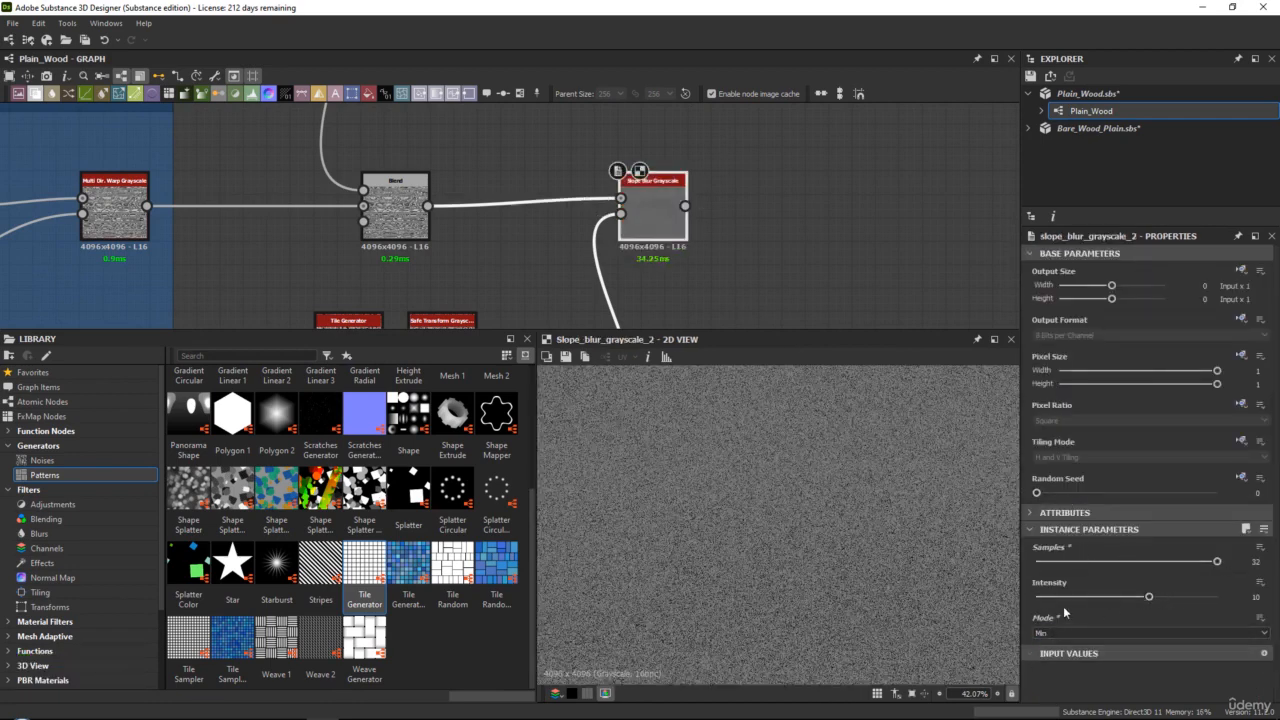
# Step: Set the Slope Blur Grayscale node's Intensity to 0.01 and check the wood fibres in the 2D view
pyautogui.click(1040, 597)
pyautogui.scroll(6, 797, 486)
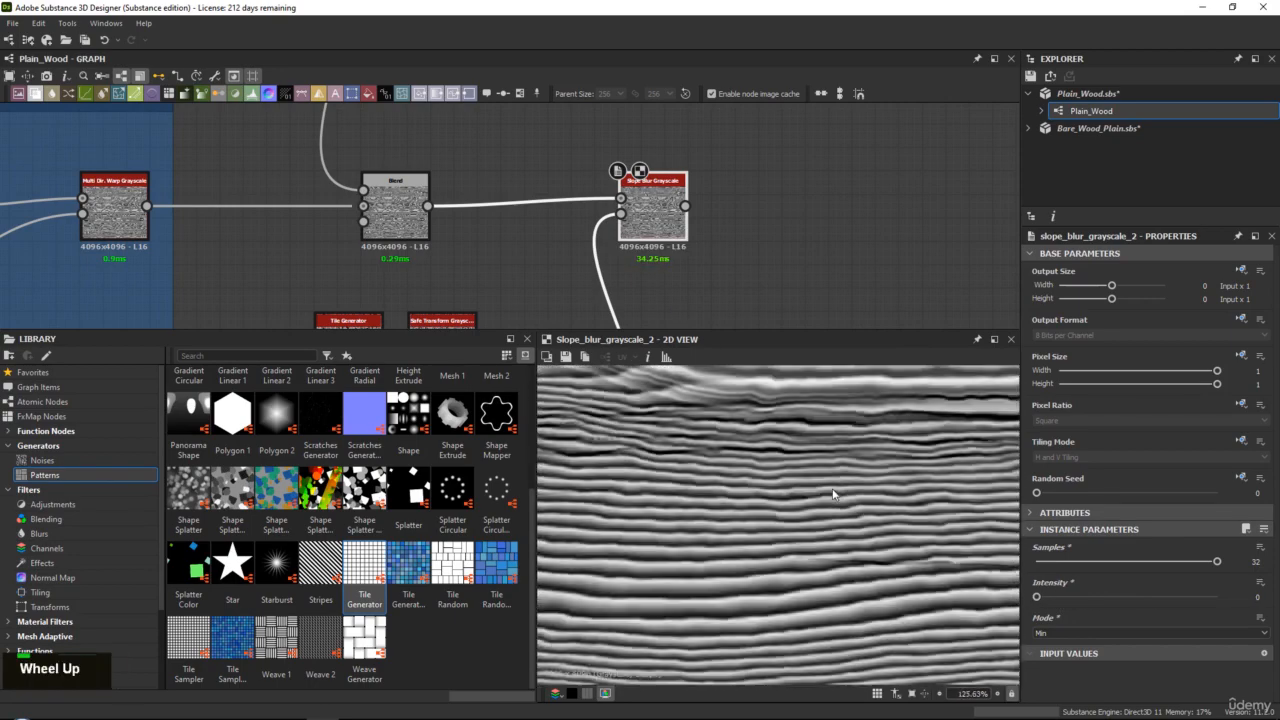
pyautogui.moveTo(1038, 597); pyautogui.dragTo(1039, 598)
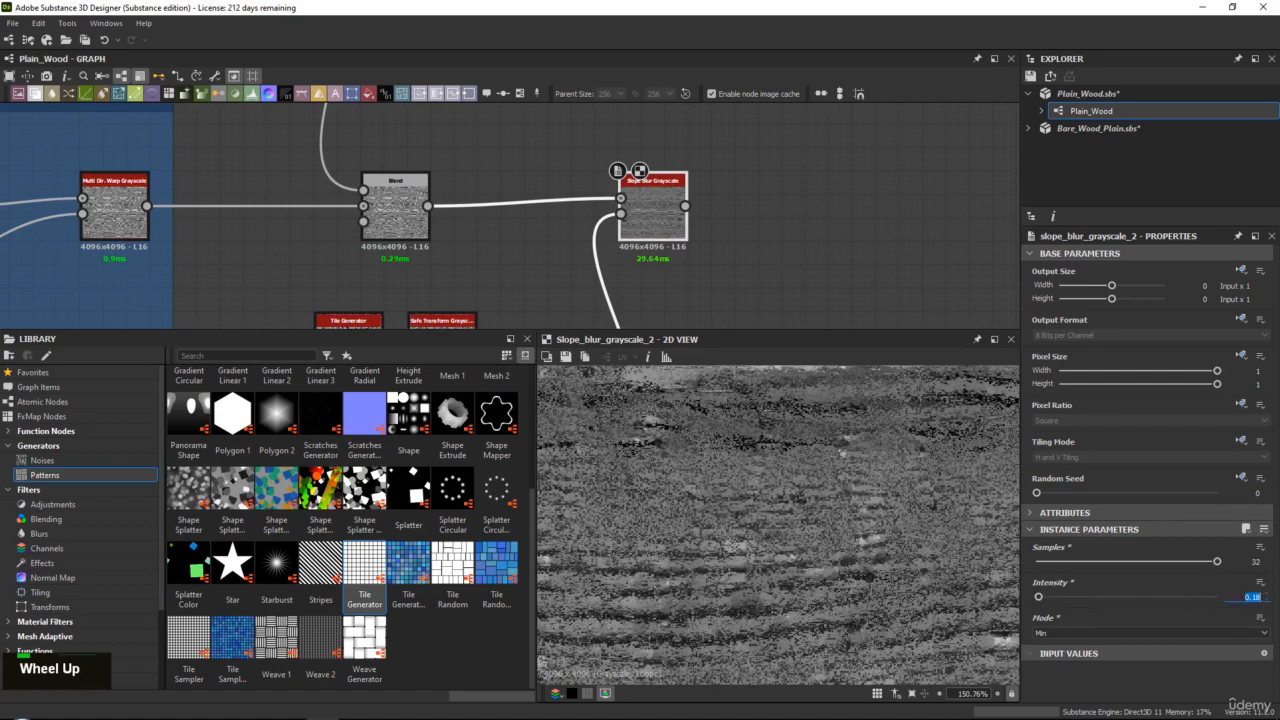
pyautogui.write('0.01')
pyautogui.press('Return')
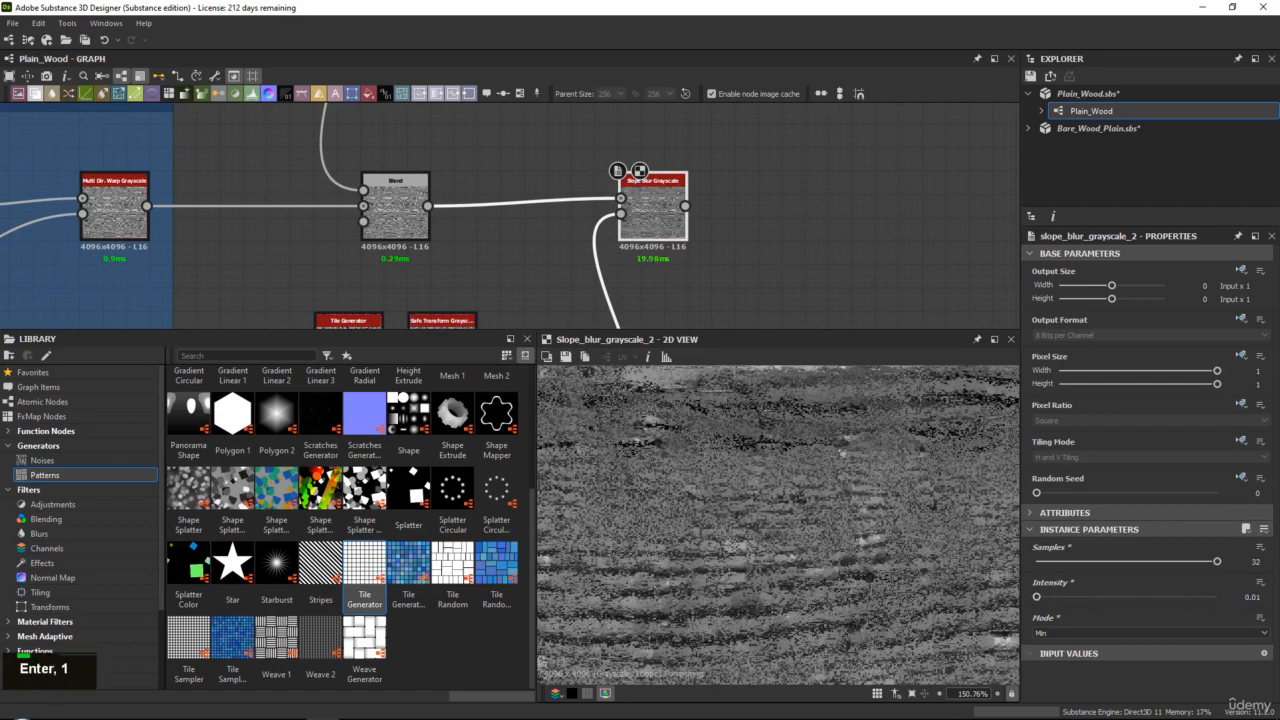
pyautogui.scroll(-5, 905, 542)
pyautogui.scroll(3, 905, 542)
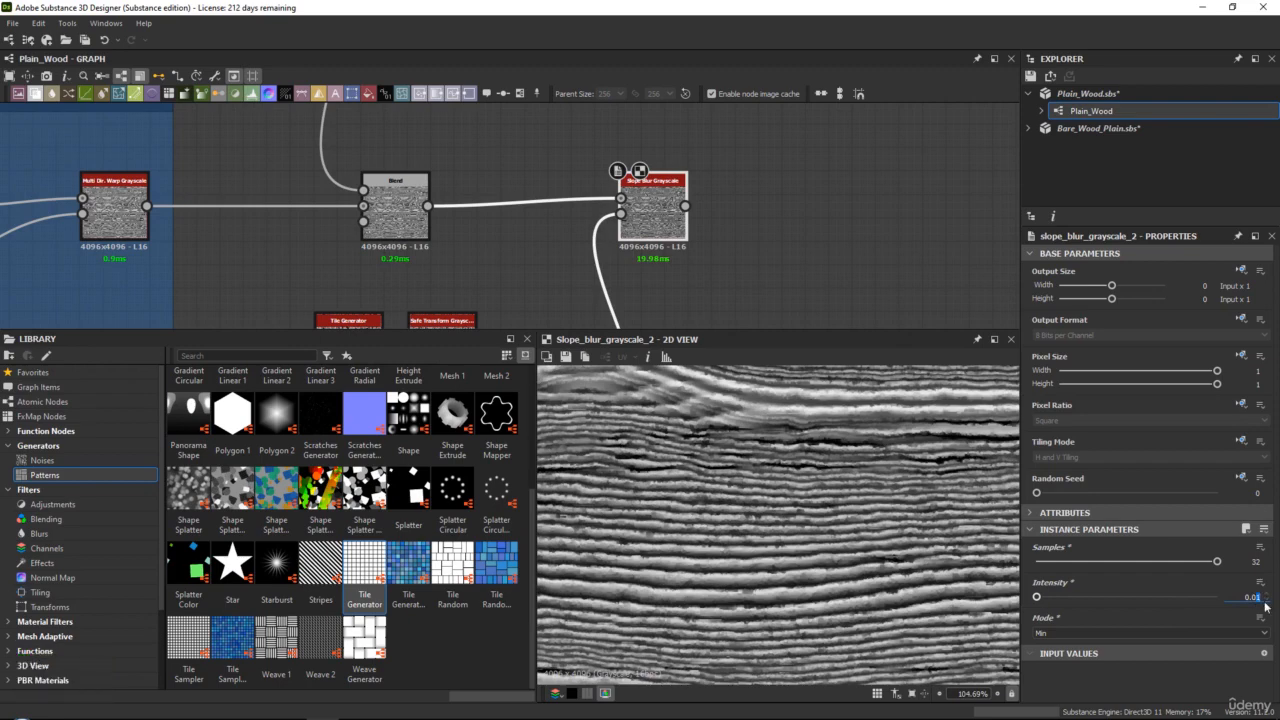
# Step: Lower the Slope Blur Grayscale node's Intensity to 0.005 and check the fibre edges up close
pyautogui.write('5')
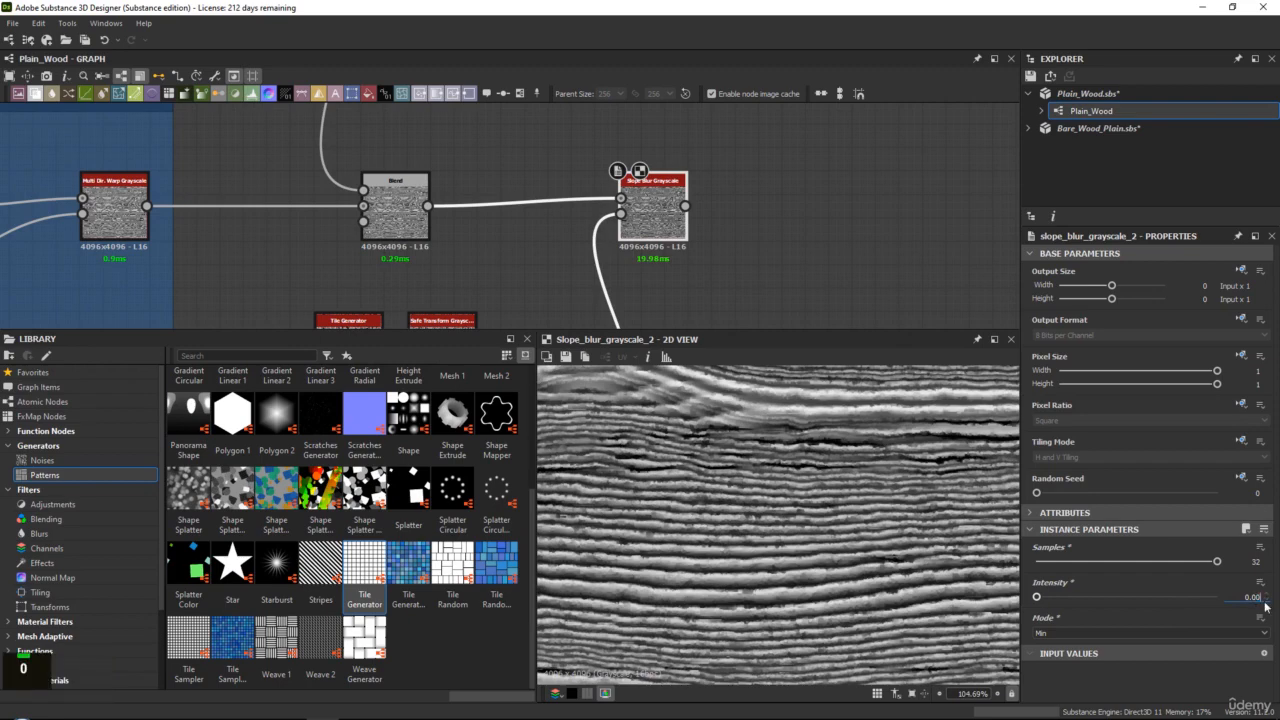
pyautogui.press('Return')
pyautogui.scroll(-3, 737, 530)
pyautogui.scroll(5, 757, 533)
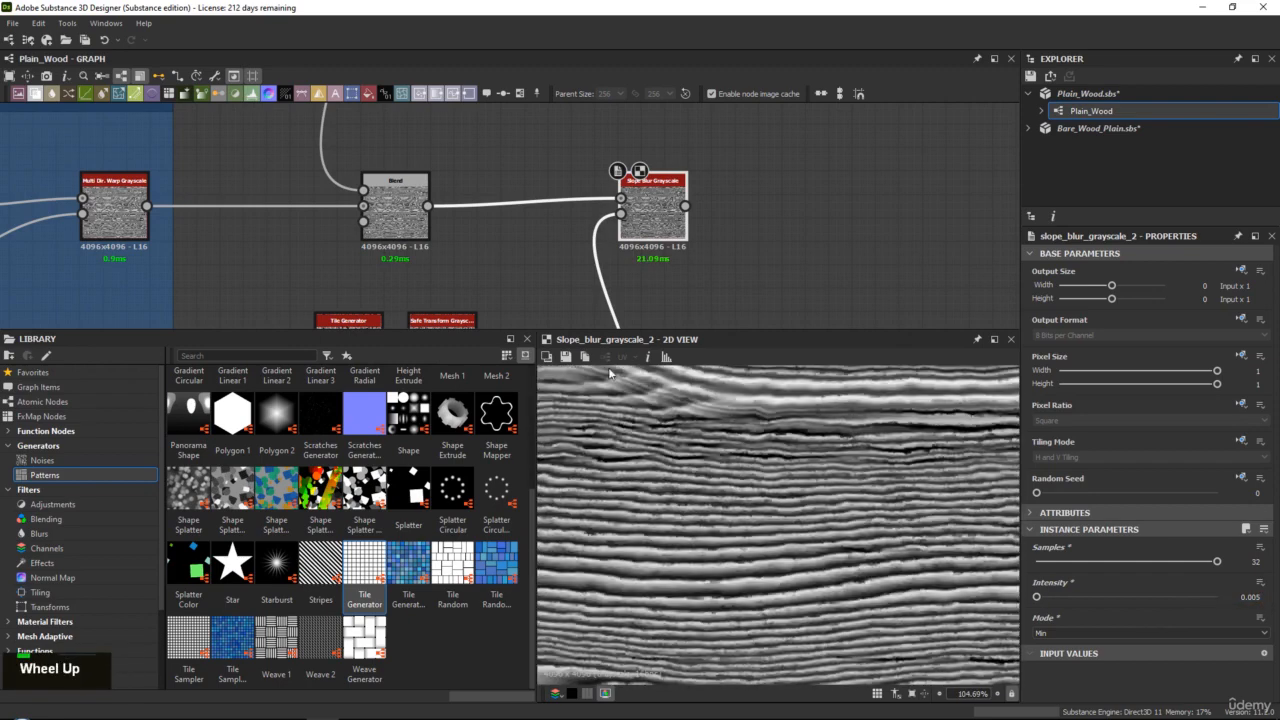
pyautogui.scroll(1, 406, 291)
# Step: Set the Safe Transform Grayscale node's Rotation to 90 degrees
pyautogui.moveTo(406, 291); pyautogui.dragTo(464, 187, button='middle')
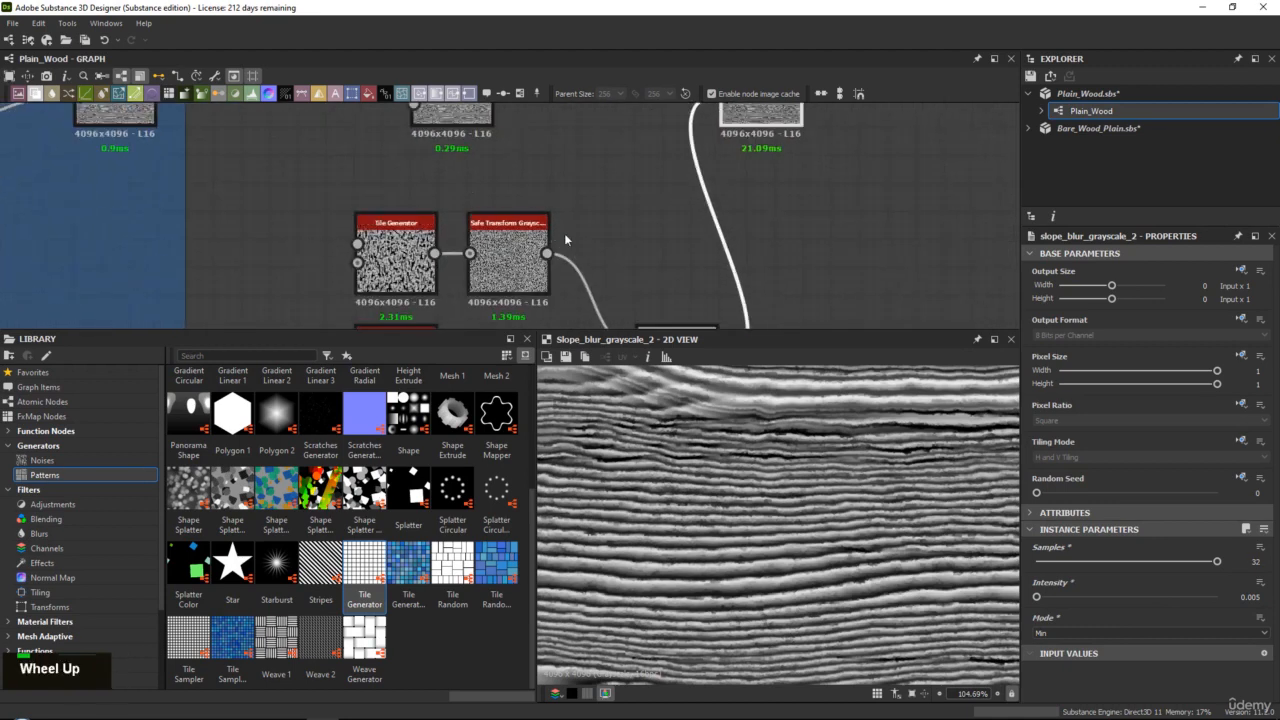
pyautogui.click(521, 246)
pyautogui.scroll(-2, 1068, 603)
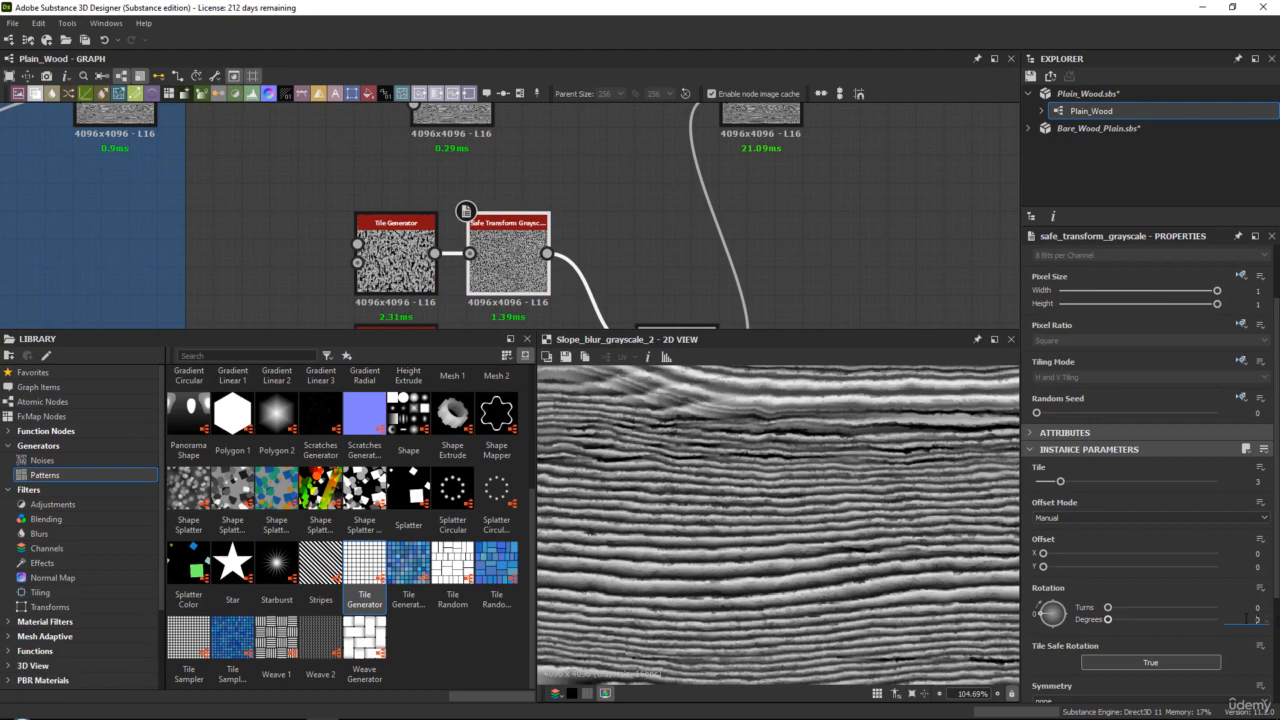
pyautogui.write('90')
pyautogui.press('Return')
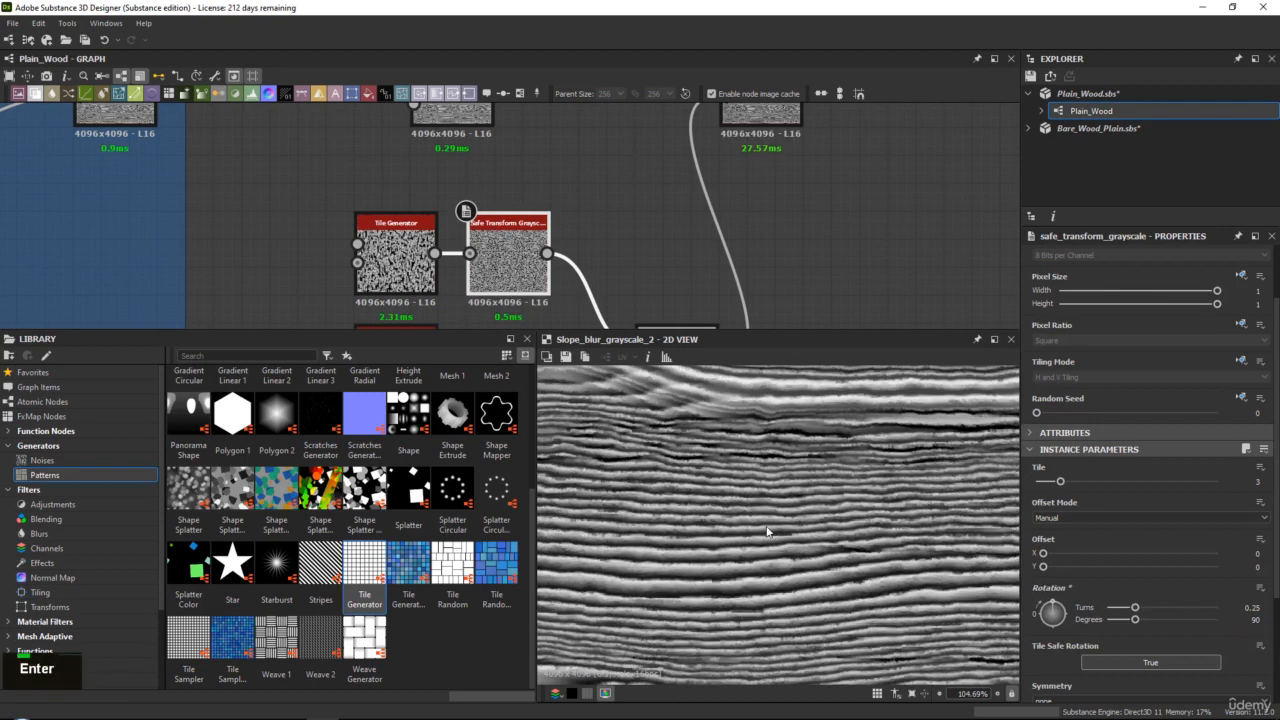
pyautogui.scroll(2, 766, 516)
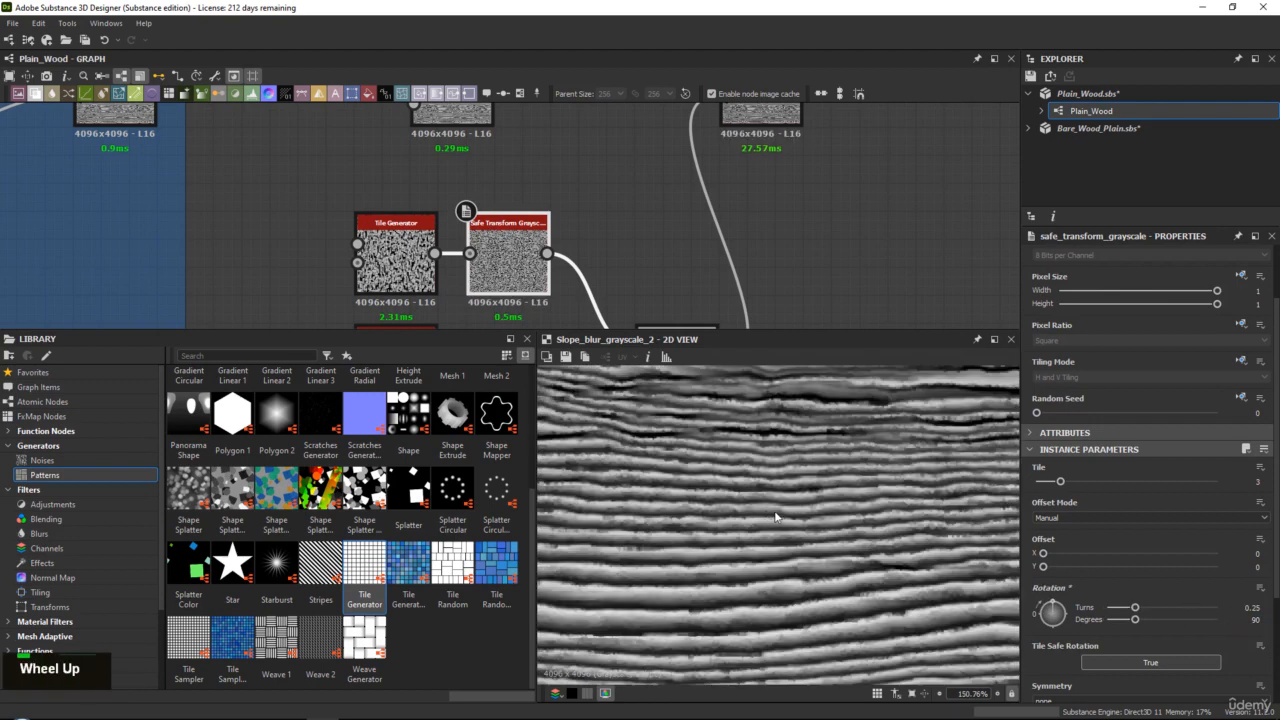
# Step: Examine the rotated tile pattern and the Slope Blur Grayscale result for chipped detail along the wood fibres
pyautogui.doubleClick(509, 267)
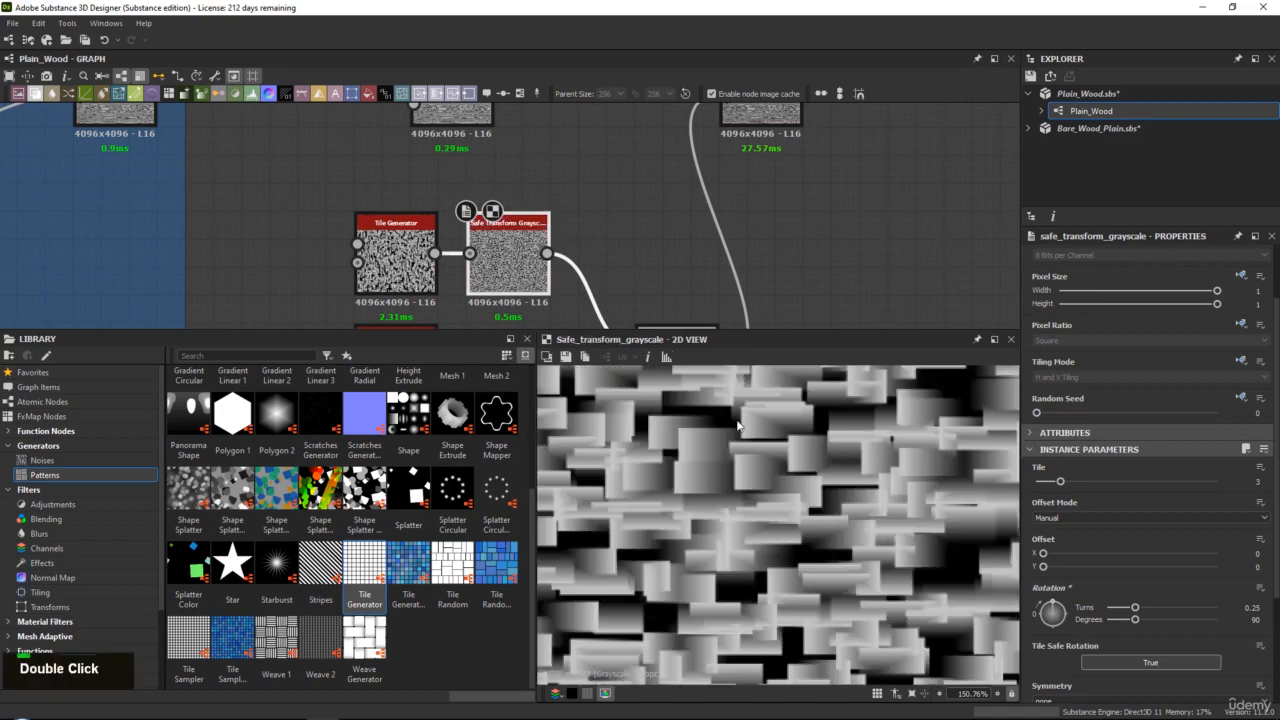
pyautogui.doubleClick(753, 112)
pyautogui.scroll(-6, 826, 468)
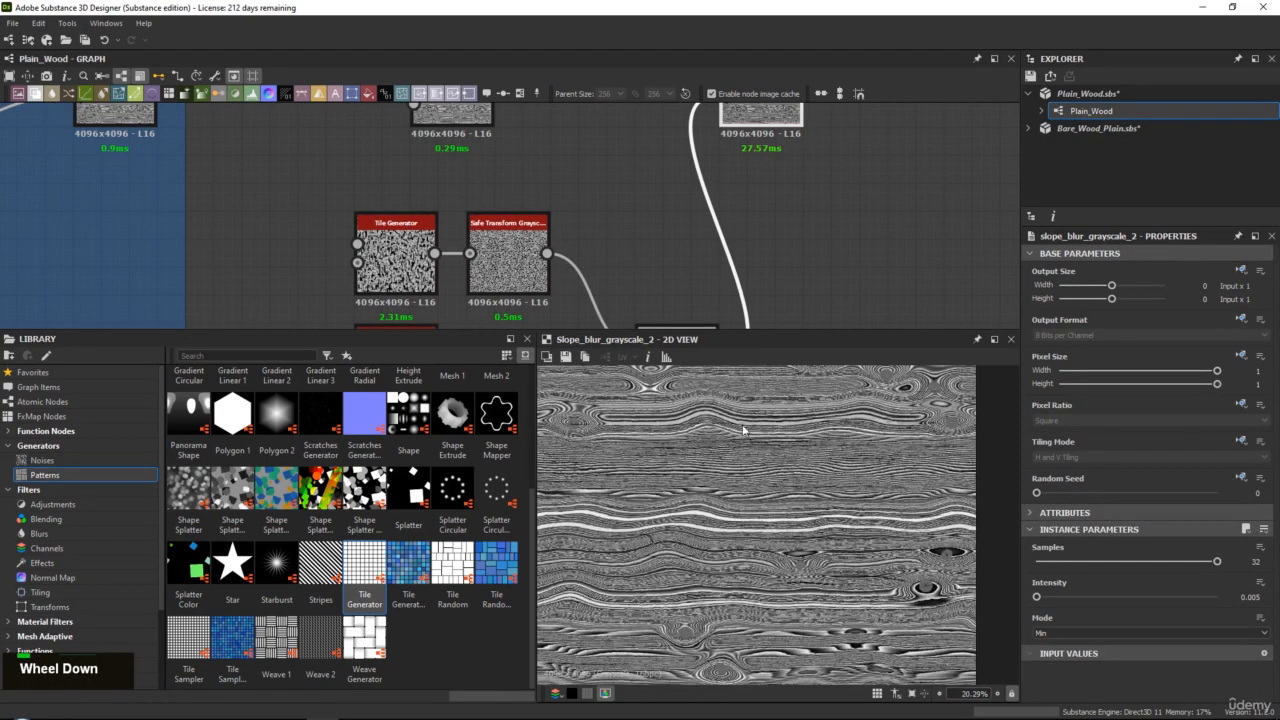
pyautogui.scroll(6, 826, 468)
pyautogui.moveTo(827, 396); pyautogui.dragTo(795, 560, button='middle')
pyautogui.moveTo(697, 431); pyautogui.dragTo(735, 457, button='middle')
pyautogui.scroll(-4, 825, 505)
pyautogui.moveTo(825, 505); pyautogui.dragTo(759, 593, button='middle')
pyautogui.scroll(3, 711, 431)
# Step: Set the final Slope Blur Grayscale node's Intensity to 0.003
pyautogui.moveTo(785, 158); pyautogui.dragTo(754, 239, button='middle')
pyautogui.doubleClick(737, 171)
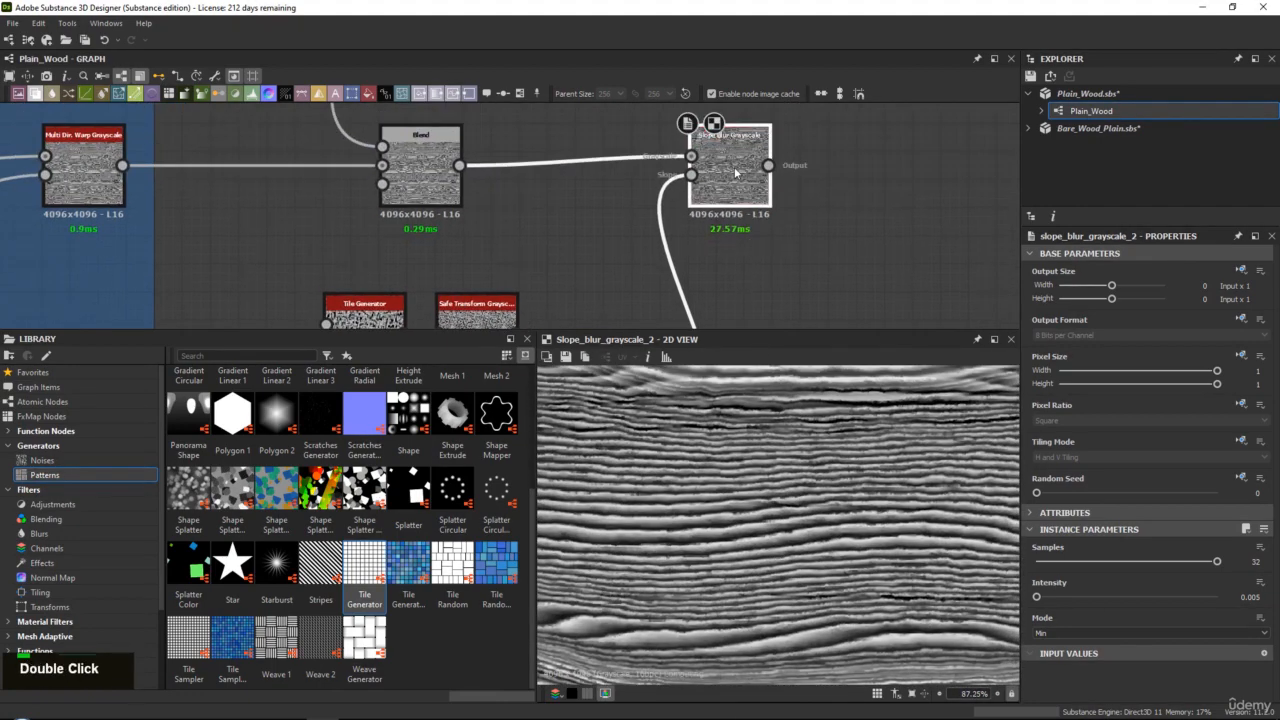
pyautogui.doubleClick(1258, 597)
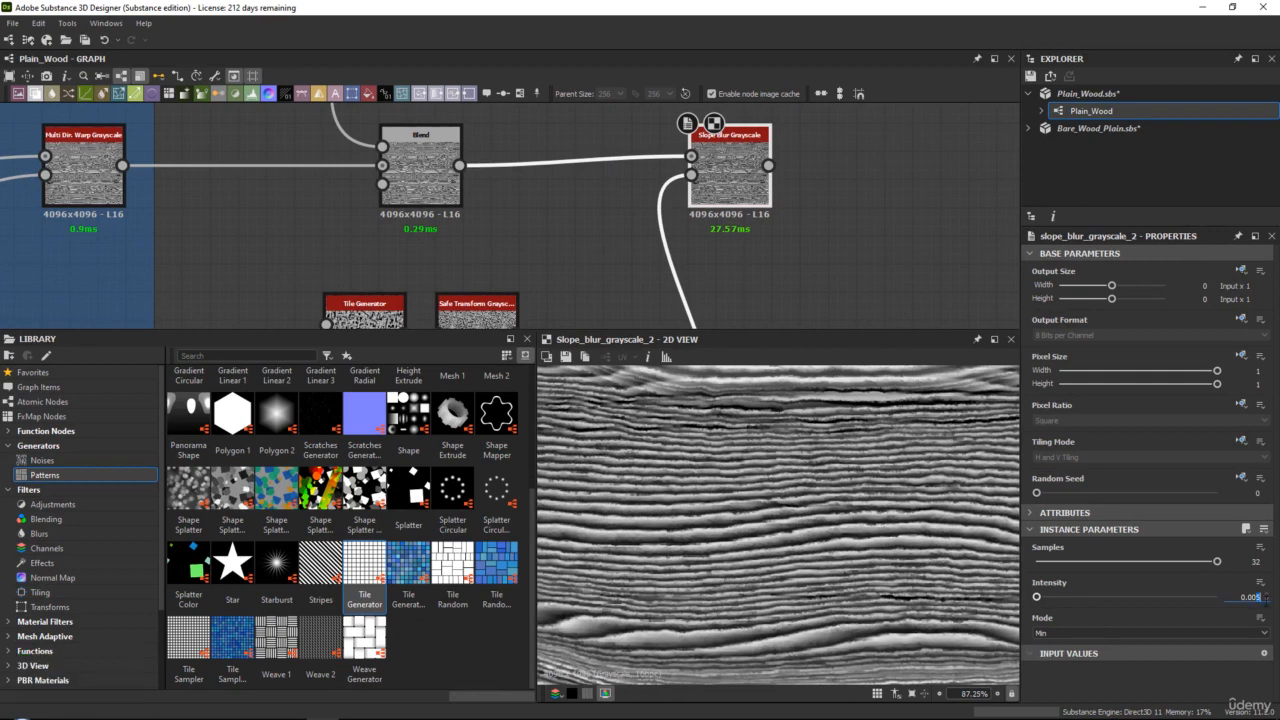
pyautogui.write('3')
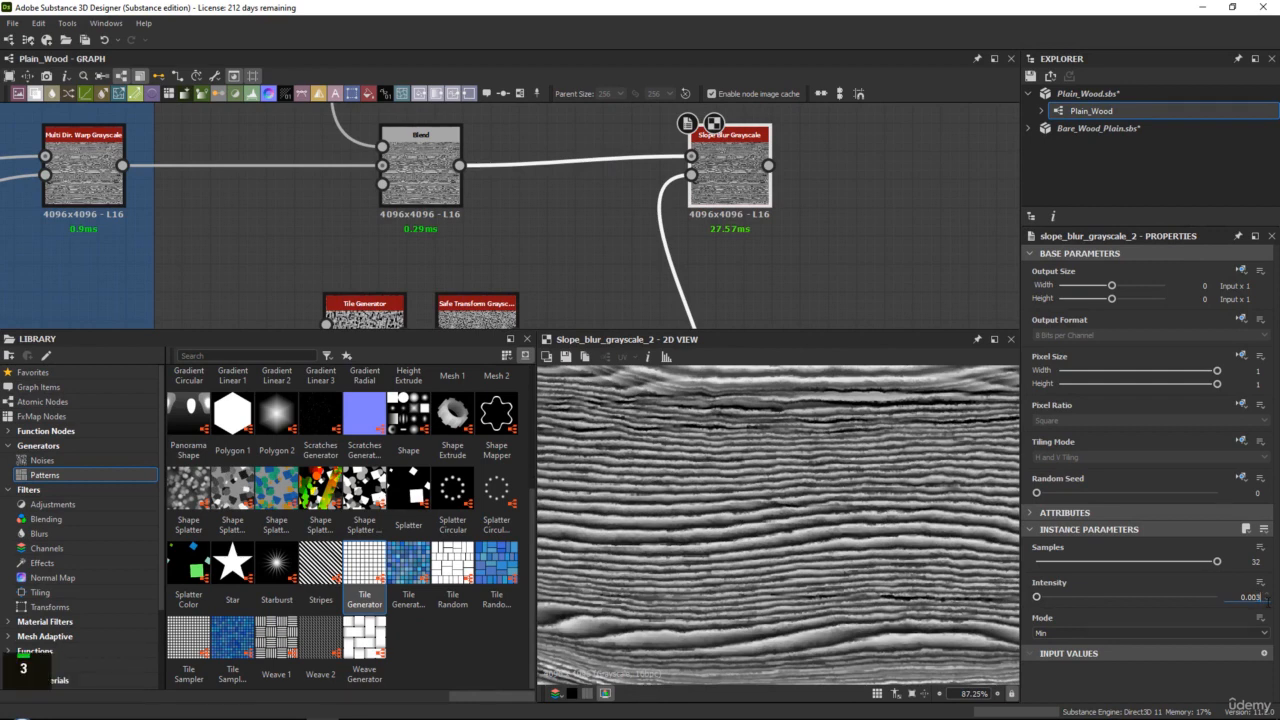
pyautogui.press('Return')
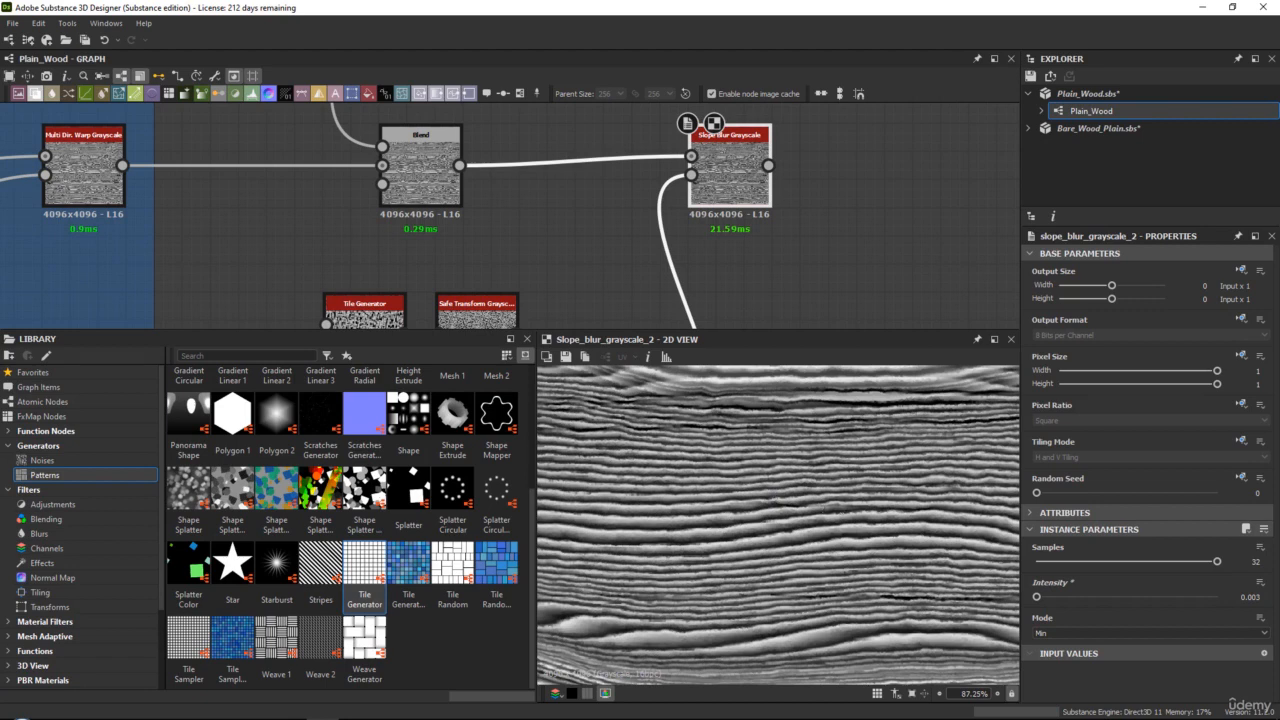
# Step: Examine the slope-blurred wood grain and knots at several zoom levels in the 2D view
pyautogui.press('Right')
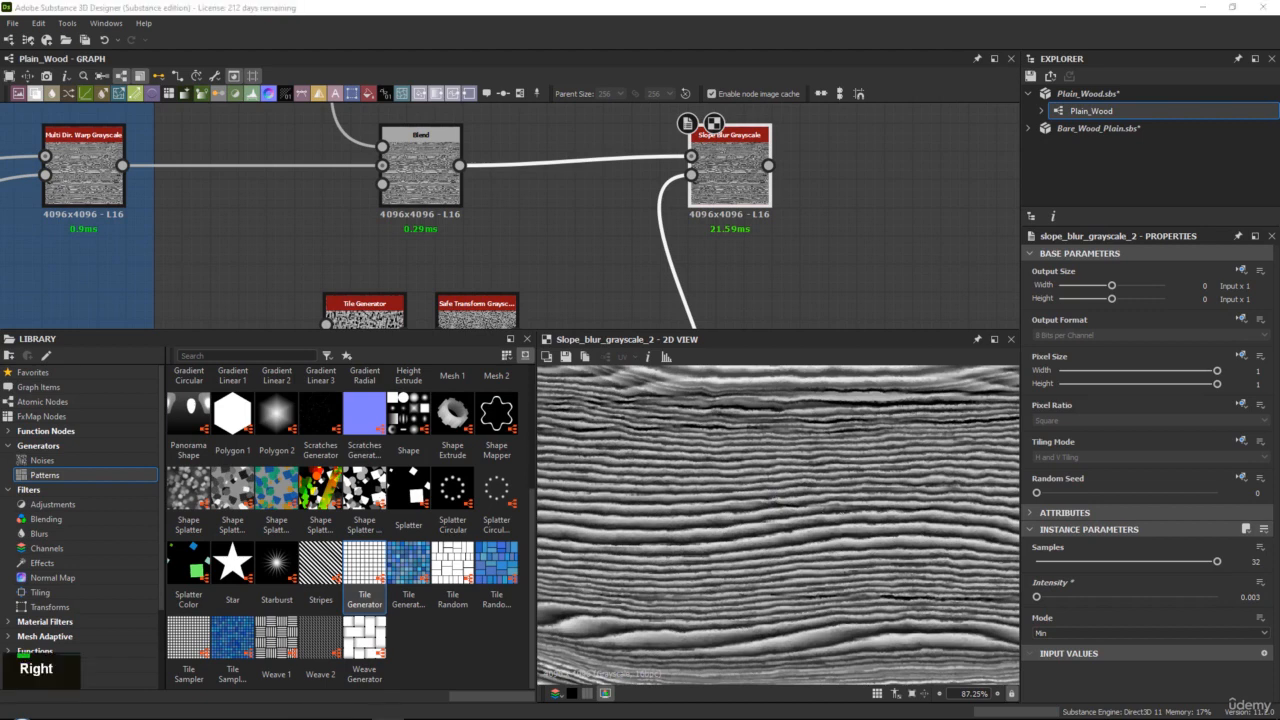
pyautogui.press('Left')
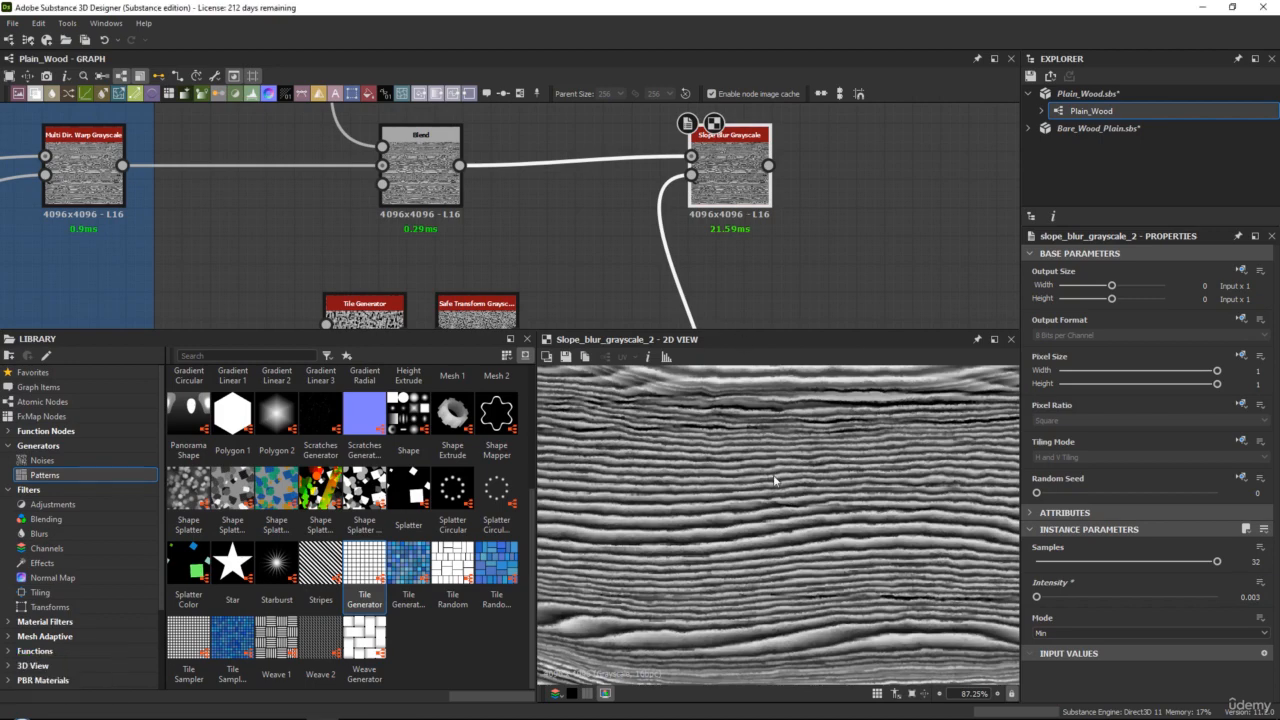
pyautogui.scroll(-15, 773, 481)
pyautogui.scroll(11, 760, 481)
pyautogui.moveTo(695, 420); pyautogui.dragTo(886, 485, button='middle')
pyautogui.scroll(5, 636, 409)
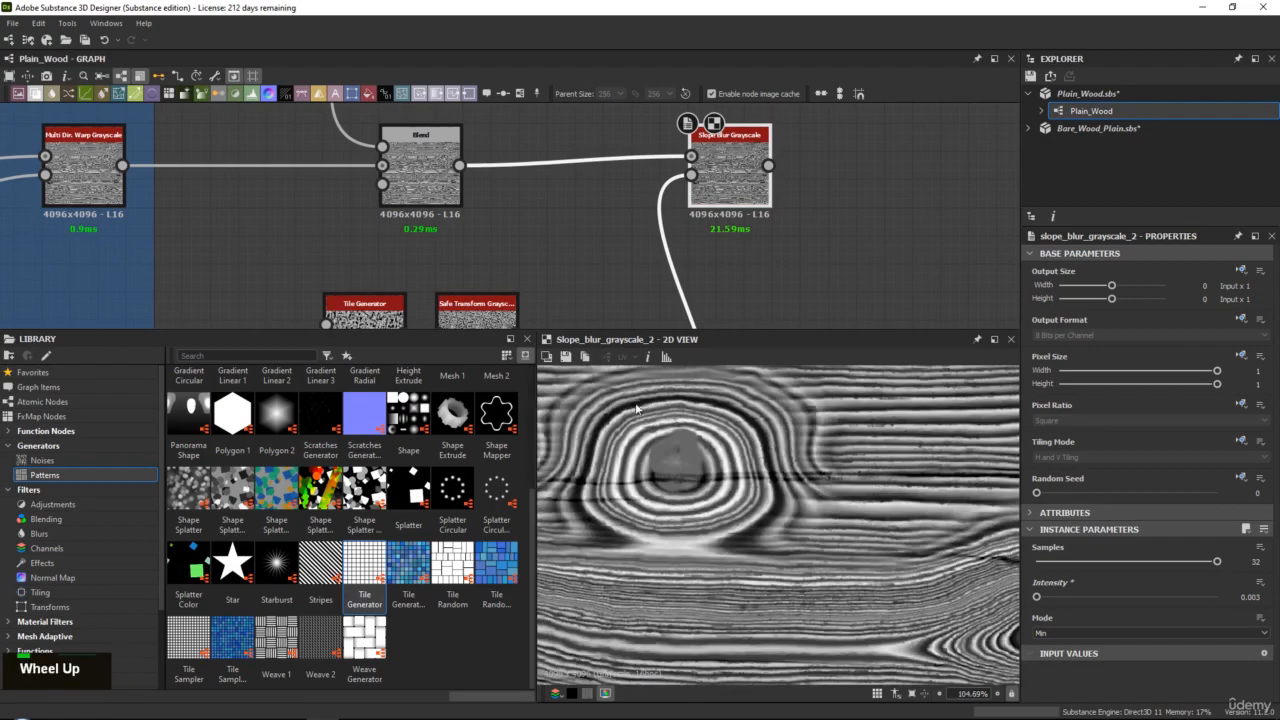
pyautogui.scroll(-6, 636, 409)
pyautogui.moveTo(740, 500); pyautogui.dragTo(777, 528, button='middle')
pyautogui.scroll(6, 812, 537)
pyautogui.scroll(-4, 812, 537)
# Step: Look over the graph between the final Slope Blur Grayscale node and the output nodes
pyautogui.moveTo(570, 206); pyautogui.dragTo(432, 213, button='middle')
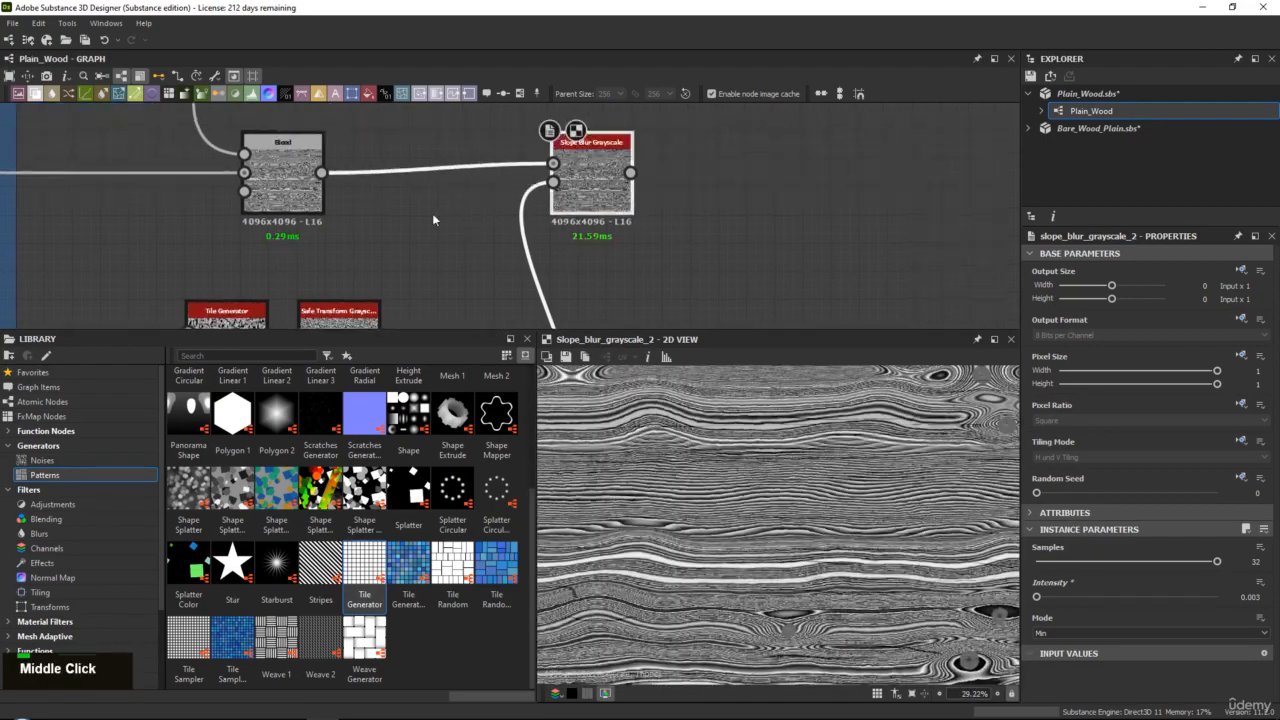
pyautogui.scroll(-4, 614, 195)
pyautogui.moveTo(614, 195); pyautogui.dragTo(659, 206, button='middle')
pyautogui.scroll(3, 659, 206)
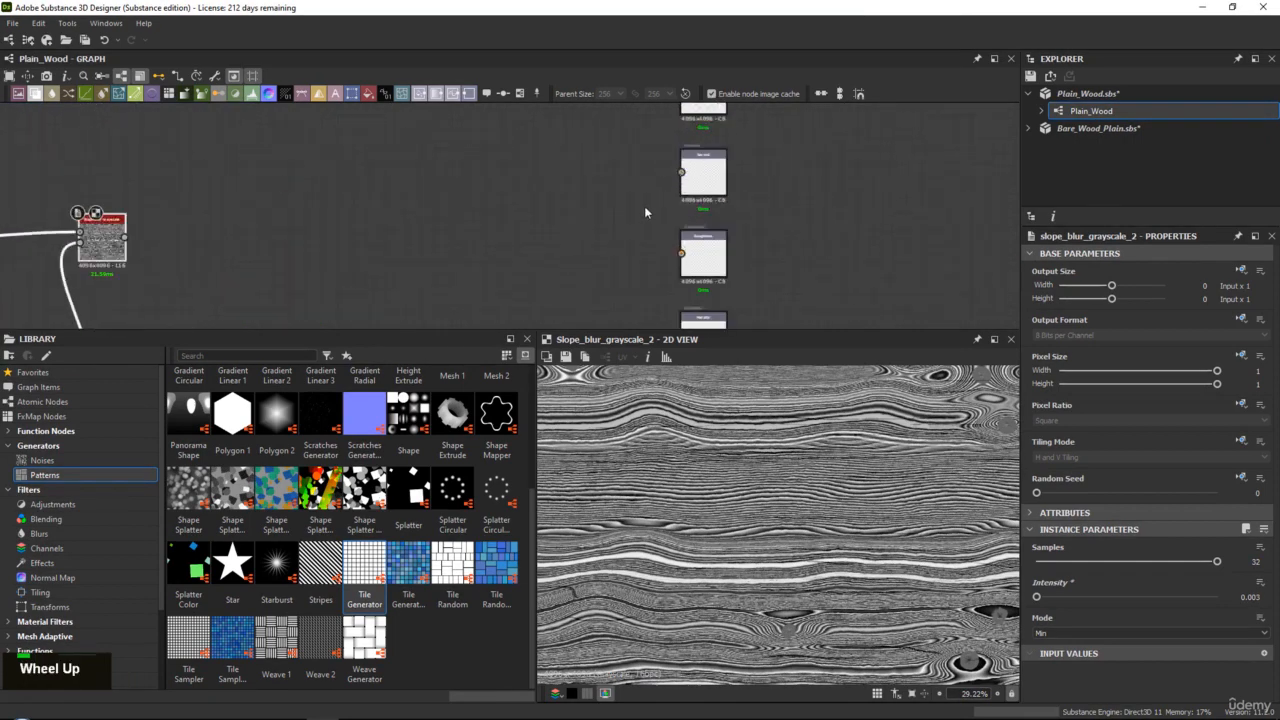
pyautogui.scroll(-2, 645, 212)
pyautogui.moveTo(544, 235); pyautogui.dragTo(682, 235, button='middle')
pyautogui.scroll(4, 430, 232)
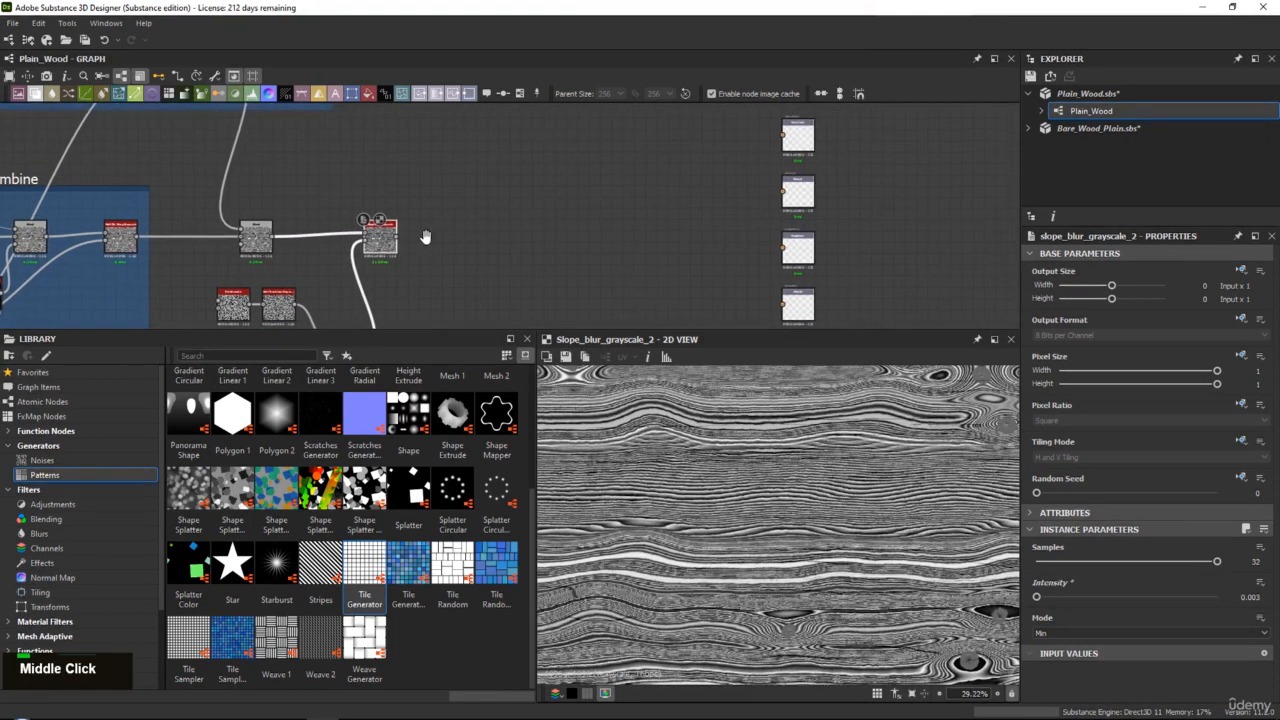
# Step: Add a Normal node fed by the final Slope Blur Grayscale node, preview it and place it near the Normal output
pyautogui.doubleClick(341, 258)
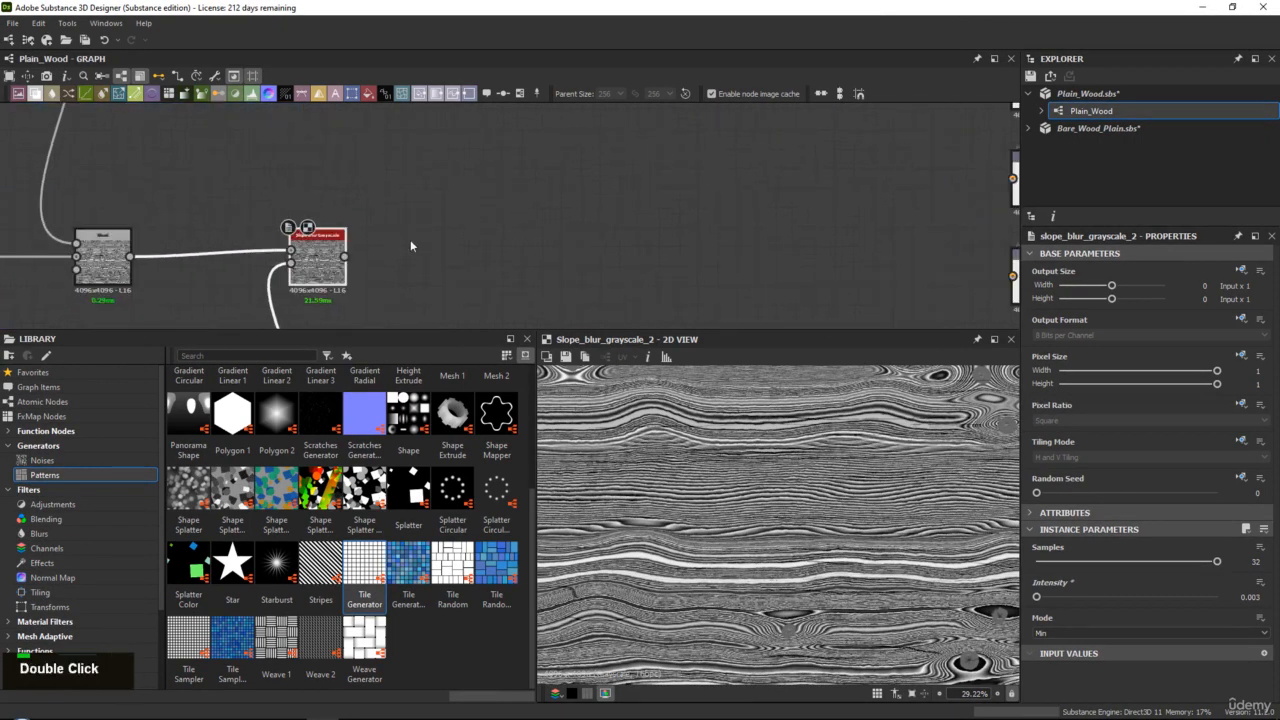
pyautogui.press('space')
pyautogui.write('nor')
pyautogui.press('Return')
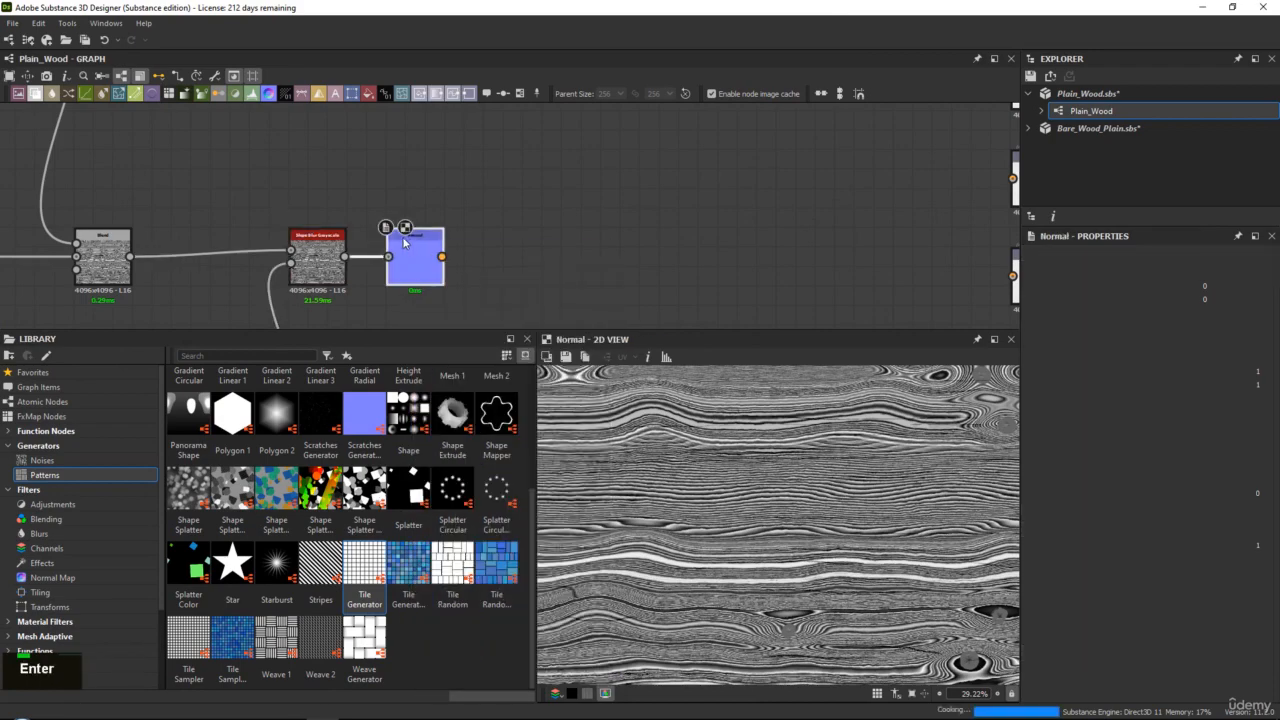
pyautogui.doubleClick(415, 257)
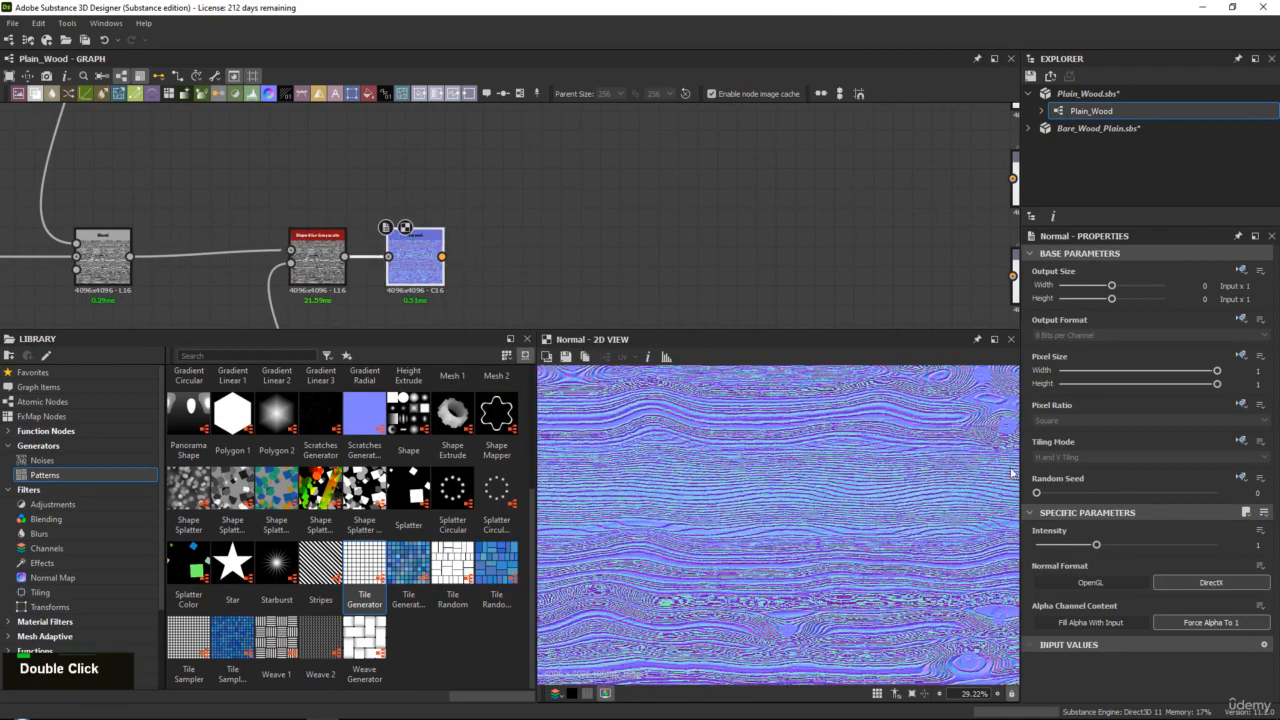
pyautogui.moveTo(501, 267); pyautogui.dragTo(300, 284, button='middle')
pyautogui.moveTo(209, 286); pyautogui.dragTo(546, 214)
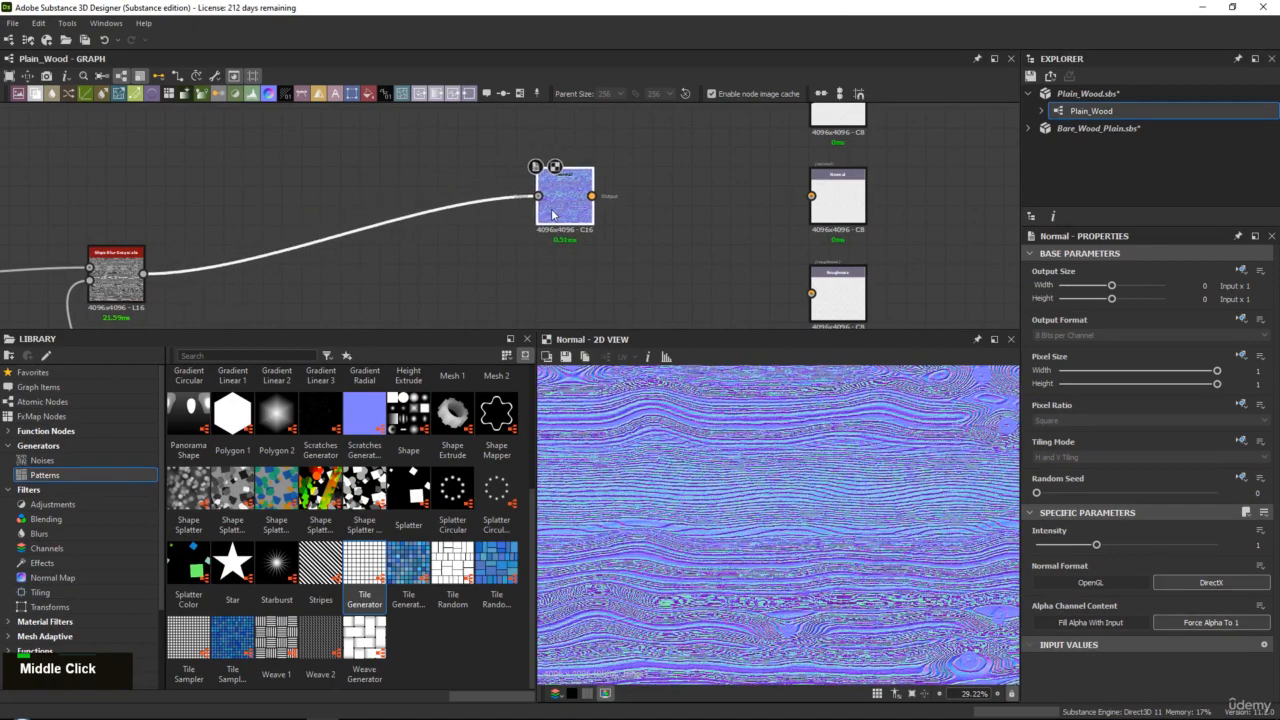
# Step: Switch the Normal node to OpenGL format, widen the 2D view and lower the node's Intensity to 0.09
pyautogui.click(1096, 583)
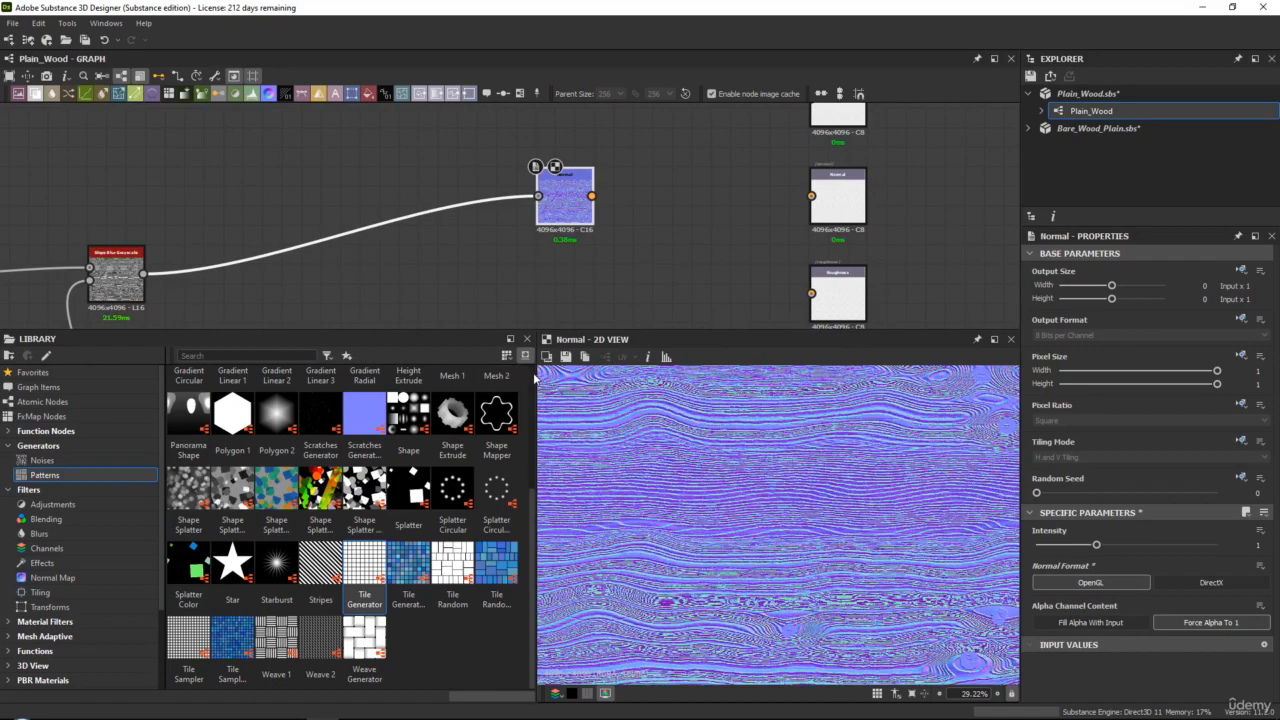
pyautogui.moveTo(536, 375); pyautogui.dragTo(443, 375)
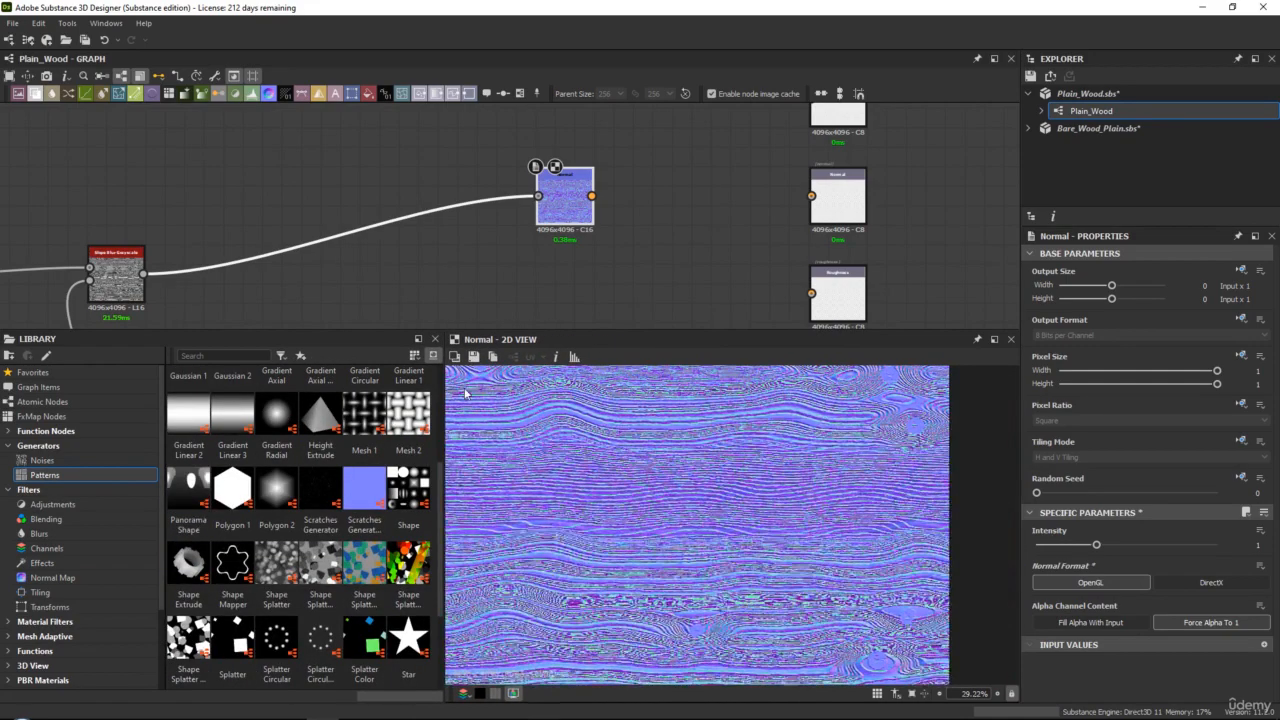
pyautogui.middleClick(634, 491)
pyautogui.scroll(3, 670, 455)
pyautogui.moveTo(670, 455); pyautogui.dragTo(810, 415, button='middle')
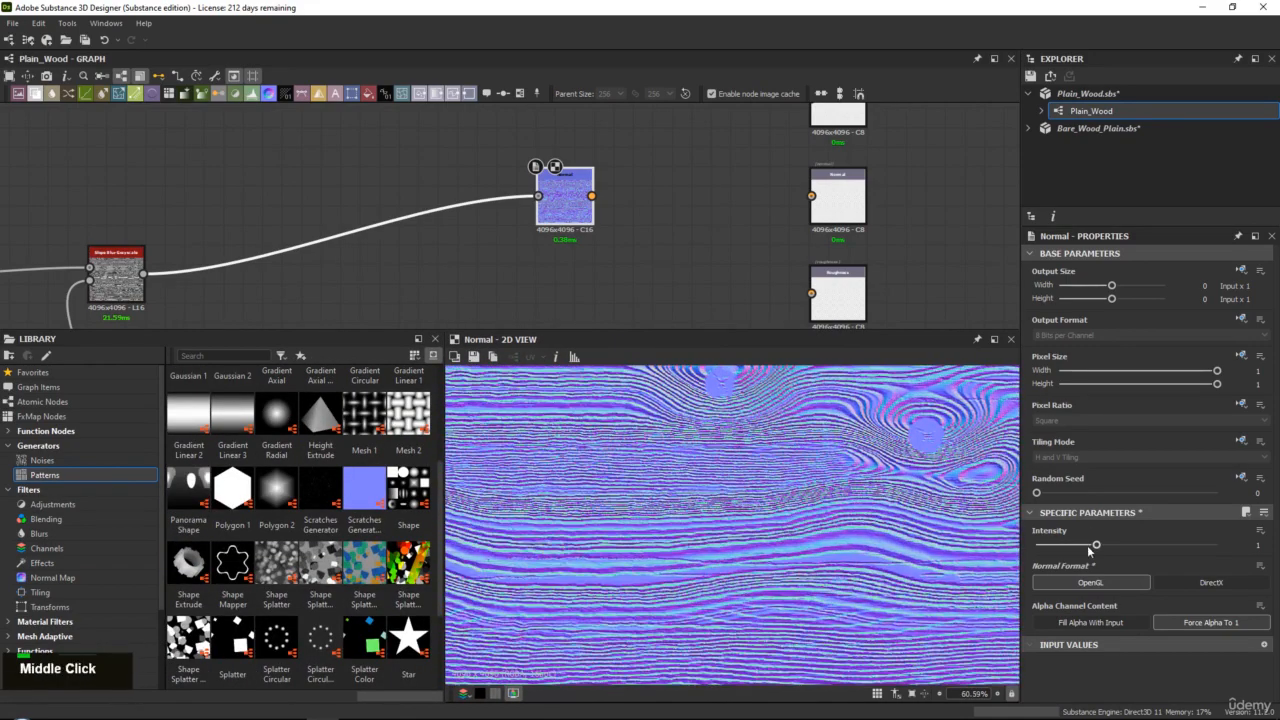
pyautogui.moveTo(1095, 546); pyautogui.dragTo(1044, 548)
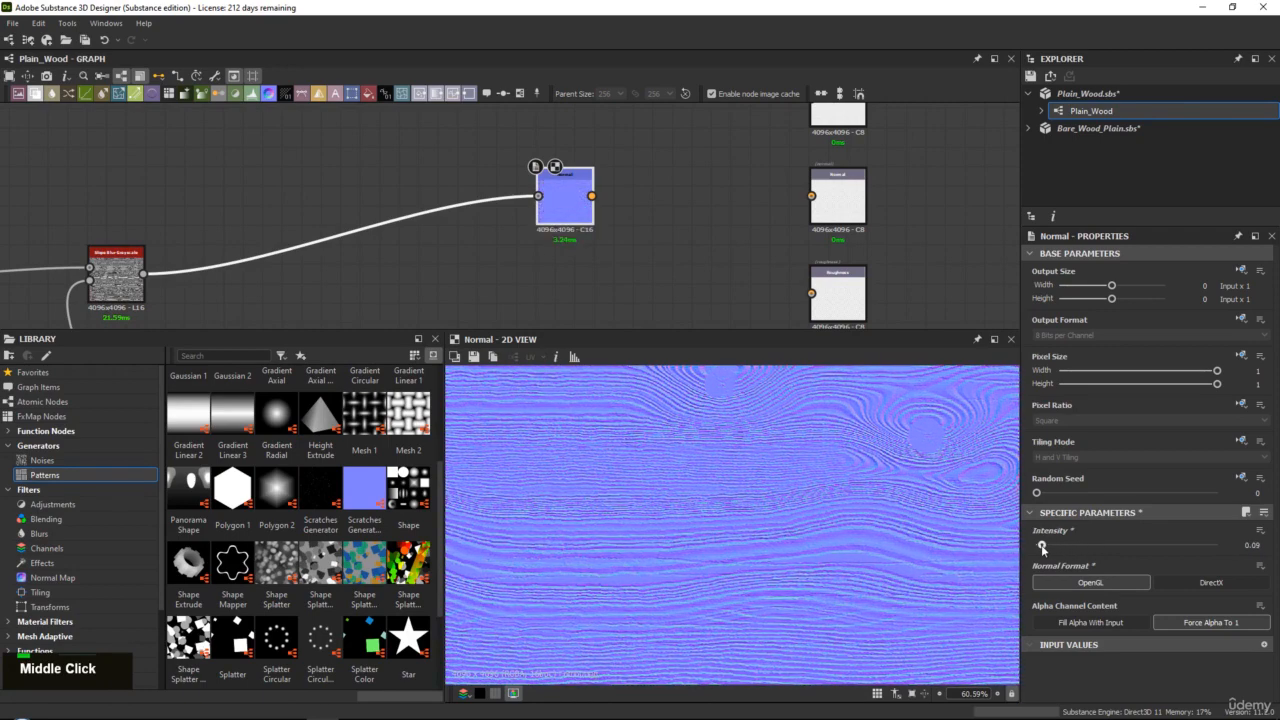
# Step: Examine the grain and knots in the normal map at several zoom levels in the 2D view
pyautogui.scroll(-3, 660, 510)
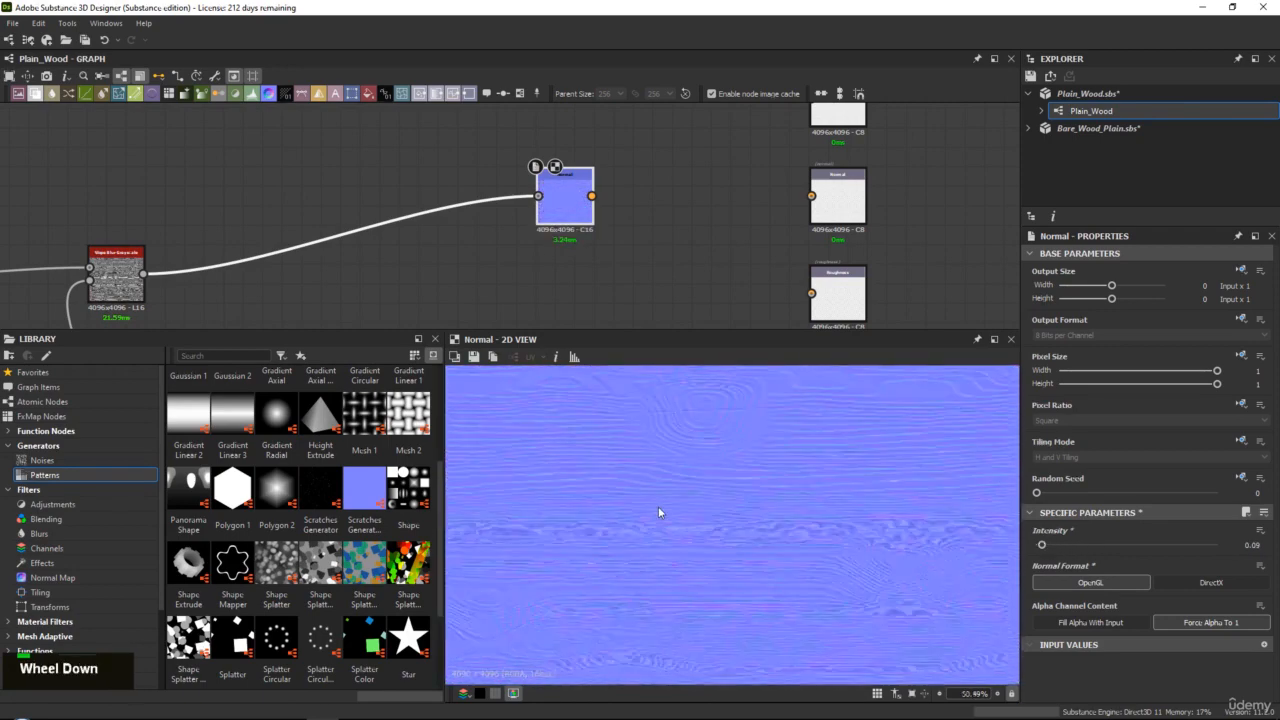
pyautogui.moveTo(660, 510); pyautogui.dragTo(758, 478, button='middle')
pyautogui.scroll(6, 635, 484)
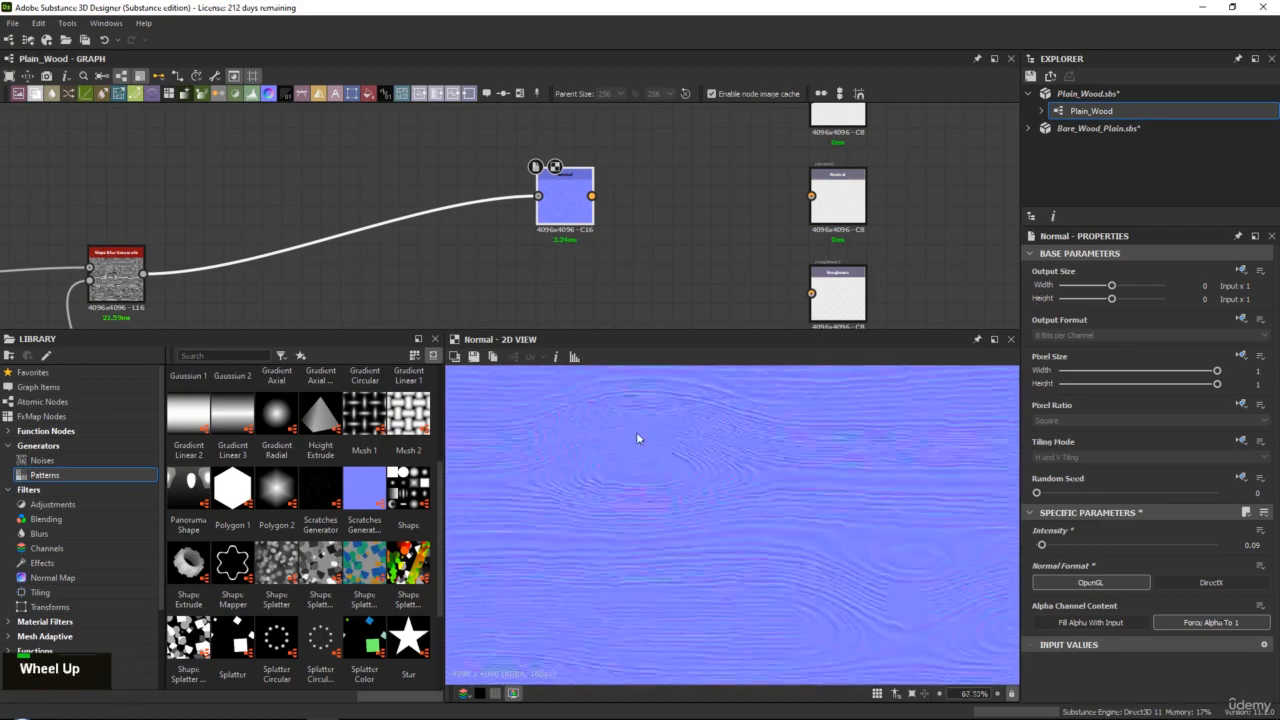
pyautogui.scroll(-3, 612, 444)
pyautogui.moveTo(680, 443); pyautogui.dragTo(854, 540, button='middle')
pyautogui.scroll(3, 705, 540)
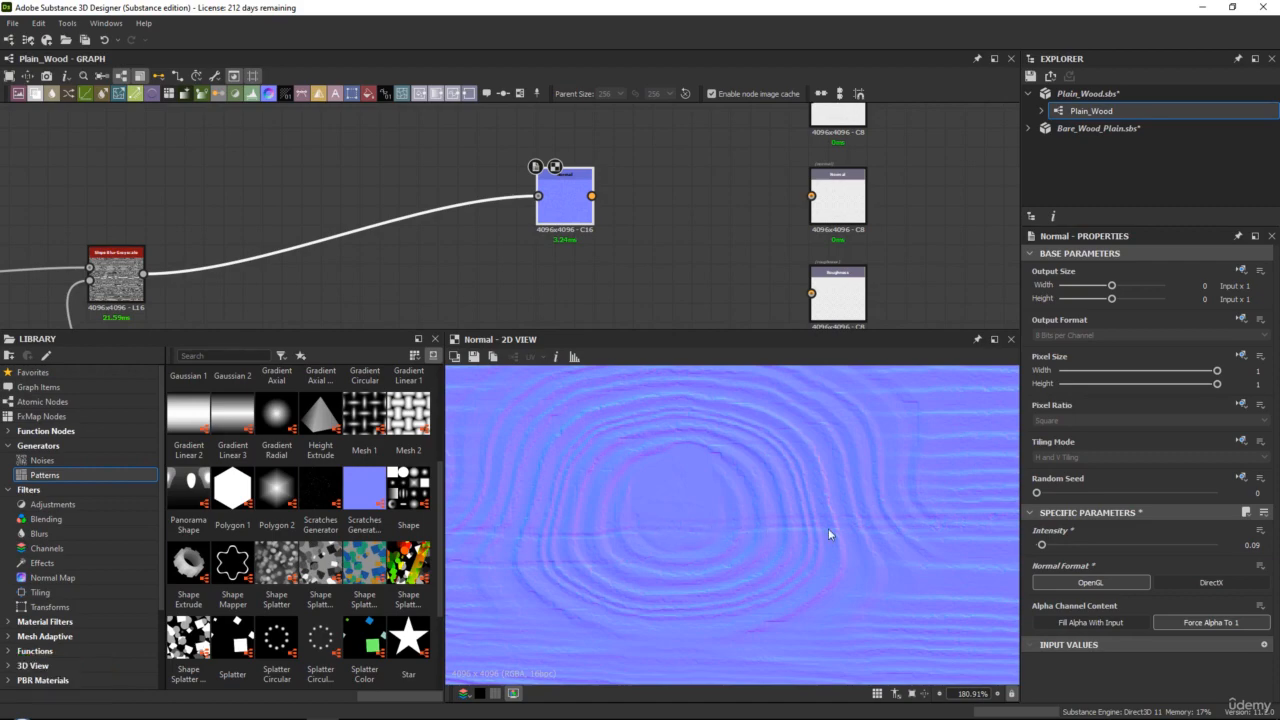
pyautogui.scroll(-4, 686, 457)
pyautogui.moveTo(686, 457); pyautogui.dragTo(662, 463, button='middle')
pyautogui.scroll(-6, 750, 520)
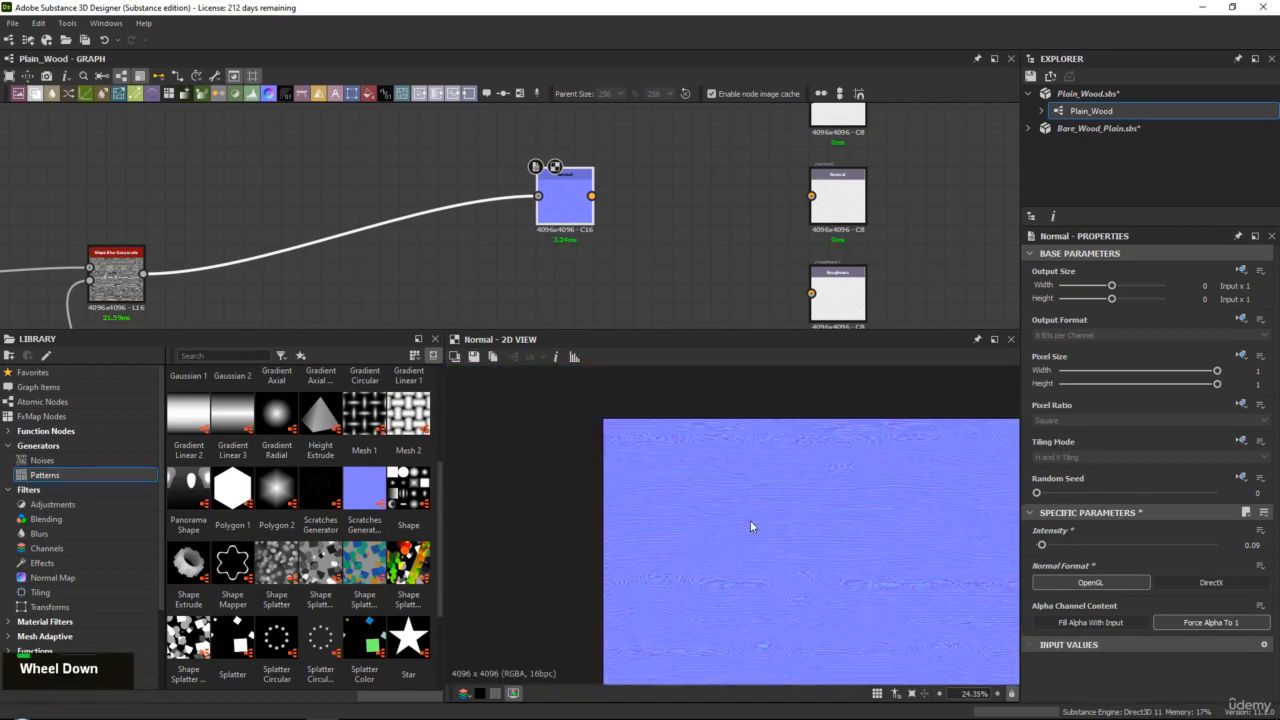
pyautogui.moveTo(750, 520); pyautogui.dragTo(600, 437, button='middle')
pyautogui.scroll(3, 578, 510)
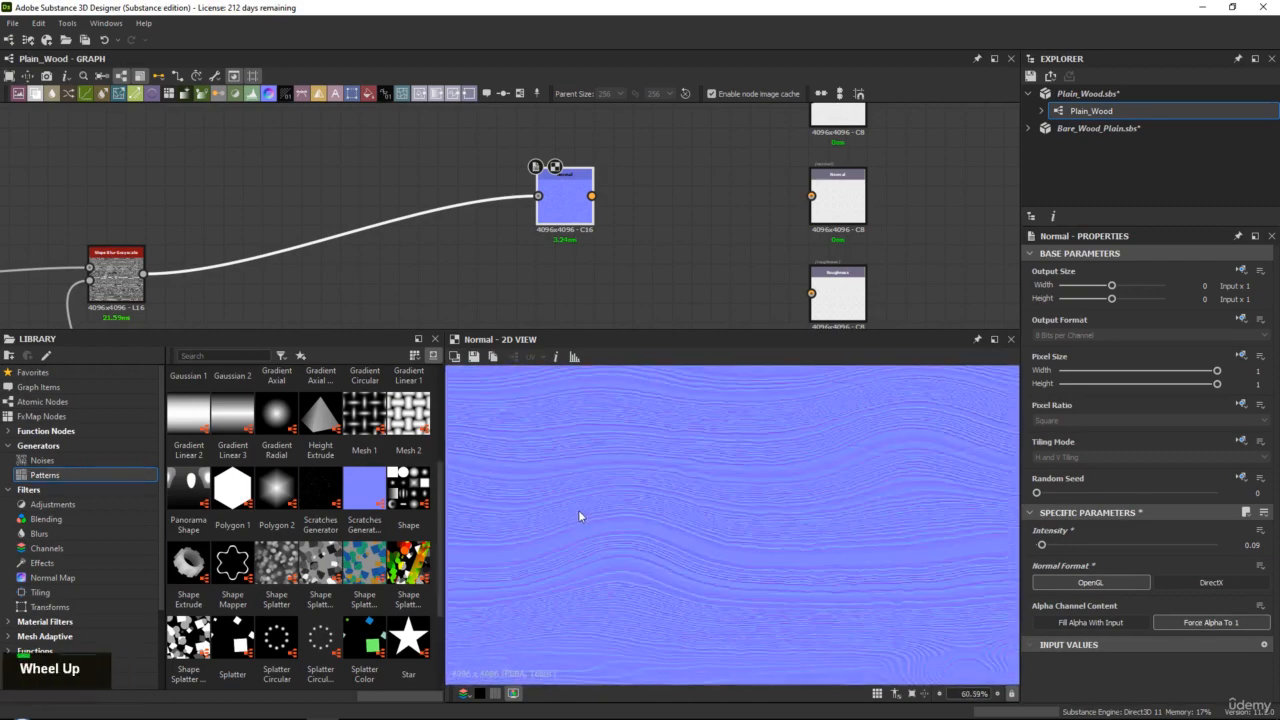
pyautogui.scroll(-4, 753, 428)
pyautogui.scroll(4, 661, 467)
pyautogui.moveTo(753, 428); pyautogui.dragTo(744, 539, button='middle')
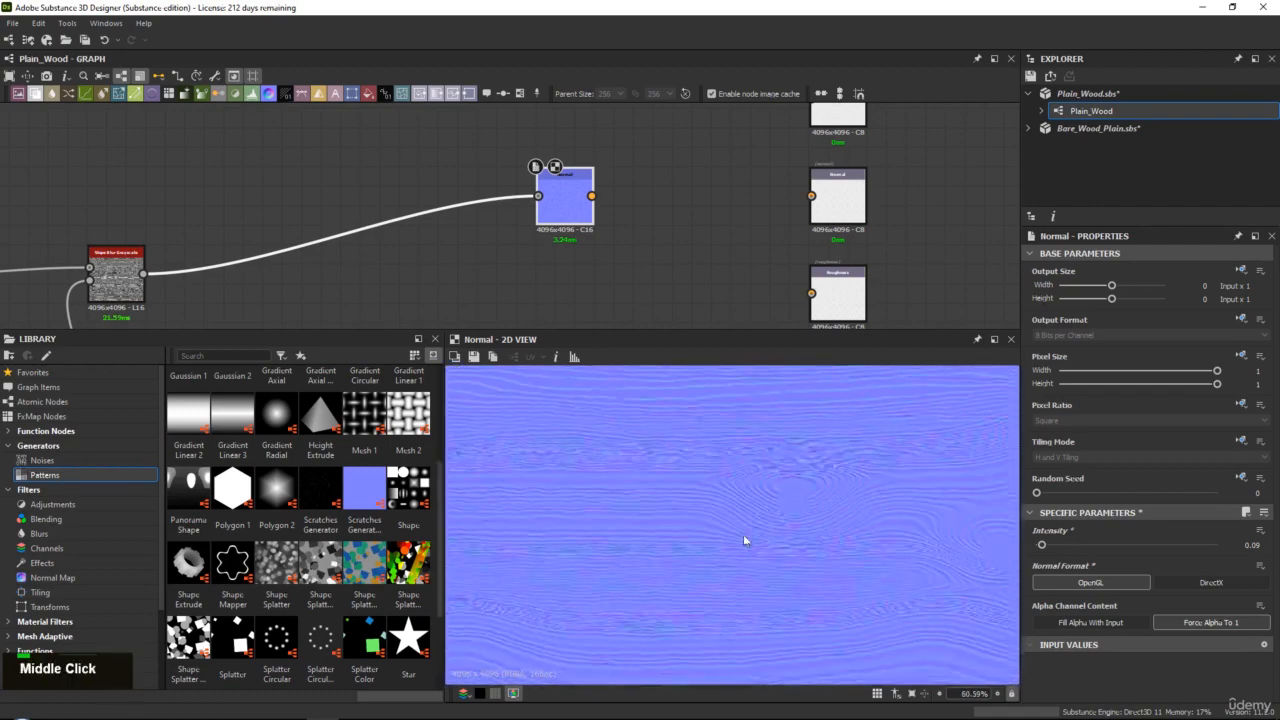
pyautogui.scroll(3, 744, 539)
# Step: Set the Normal node's Intensity to 0.1 and shift the node slightly away from the outputs
pyautogui.moveTo(1047, 545); pyautogui.dragTo(1043, 546)
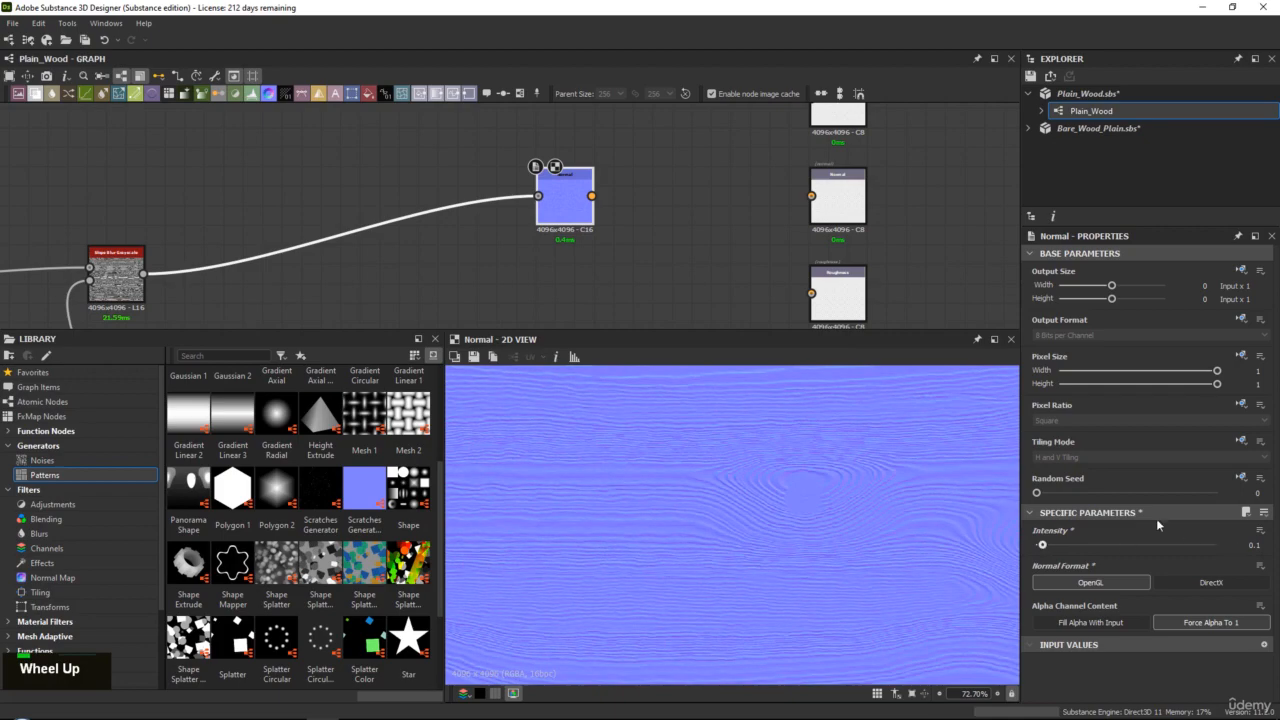
pyautogui.scroll(-3, 811, 473)
pyautogui.moveTo(811, 473); pyautogui.dragTo(865, 478, button='middle')
pyautogui.scroll(1, 800, 468)
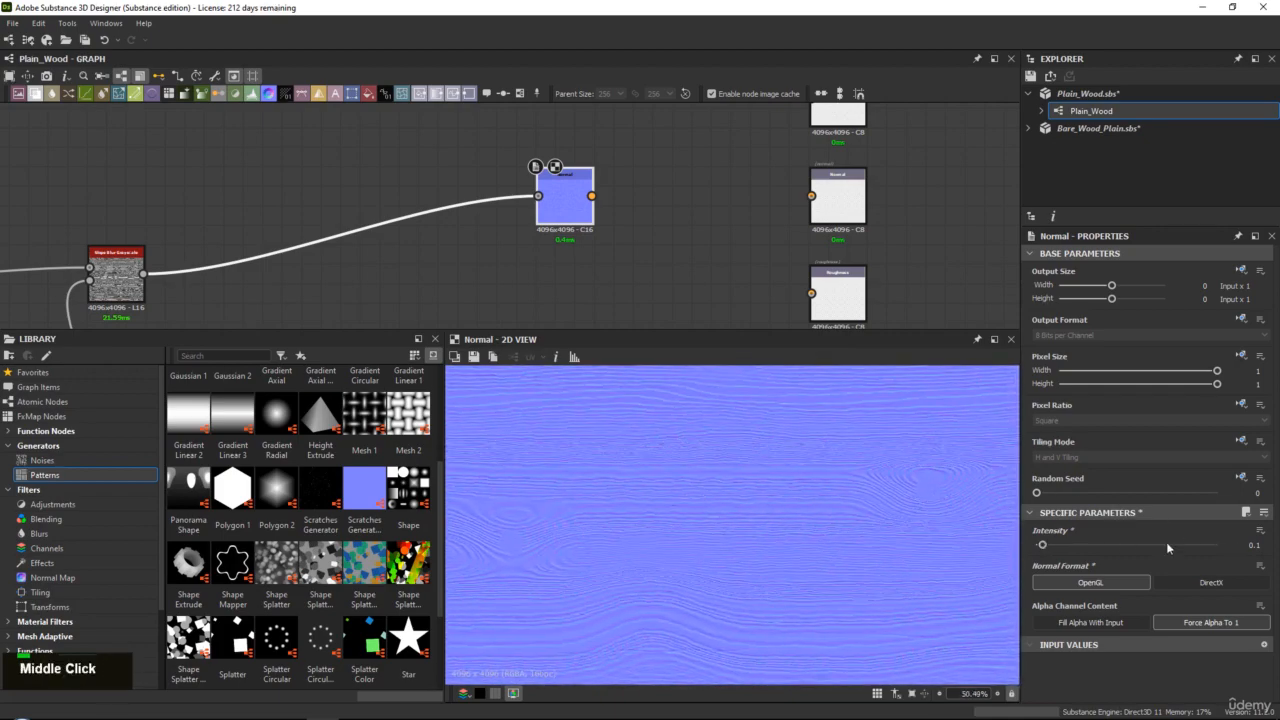
pyautogui.moveTo(567, 199); pyautogui.dragTo(547, 199)
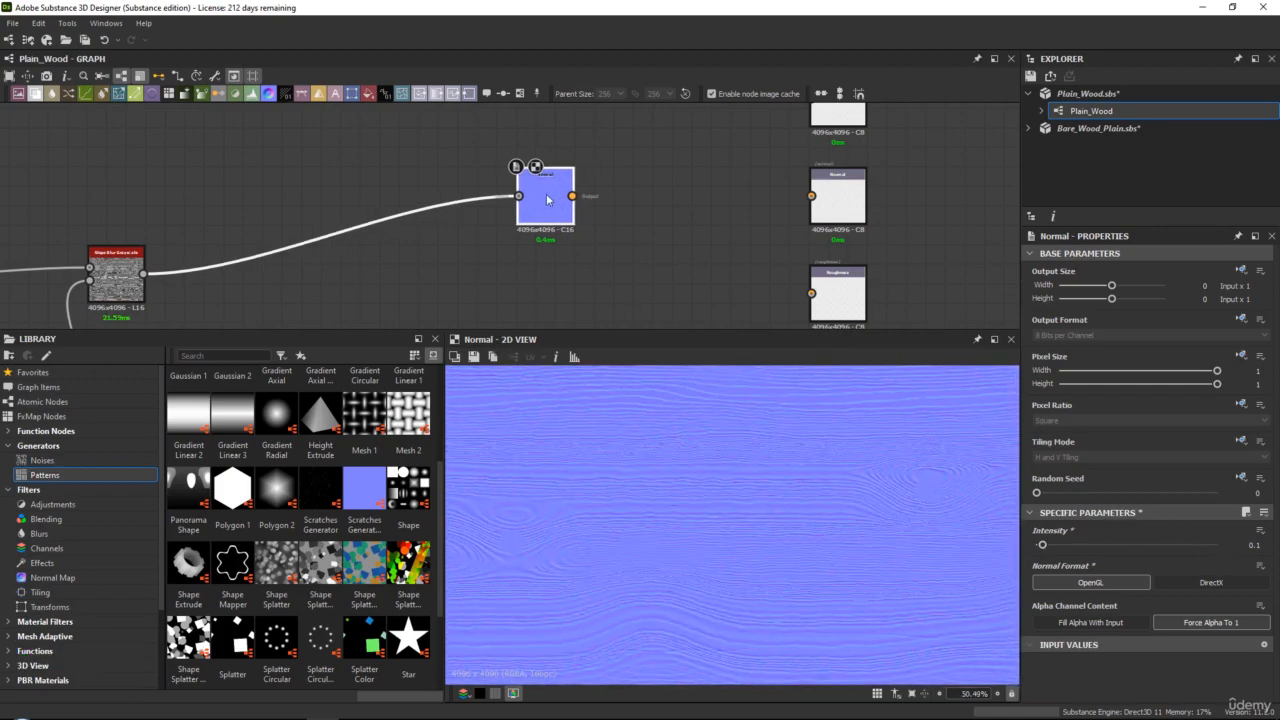
# Step: Raise the Opacity of the Subtract Blend node feeding the final Slope Blur Grayscale node to 1
pyautogui.moveTo(248, 178); pyautogui.dragTo(694, 208, button='middle')
pyautogui.scroll(-3, 694, 208)
pyautogui.moveTo(367, 144); pyautogui.dragTo(420, 217, button='middle')
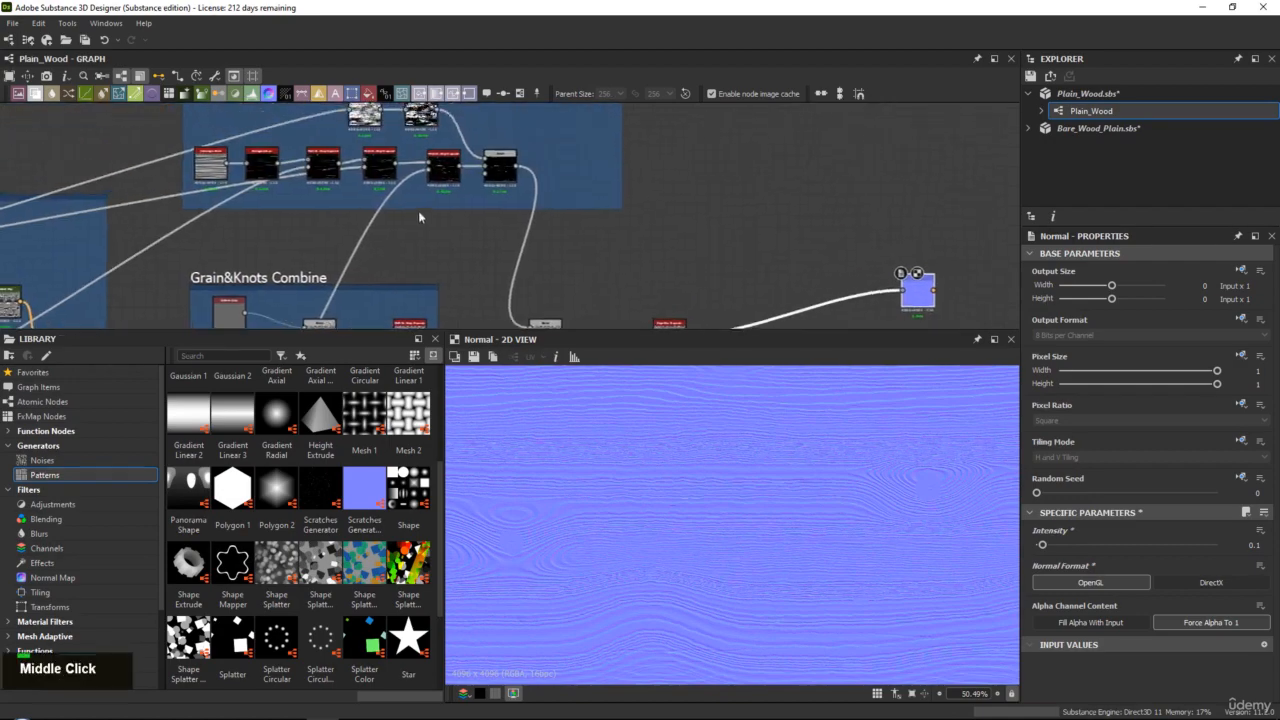
pyautogui.scroll(5, 512, 209)
pyautogui.click(486, 264)
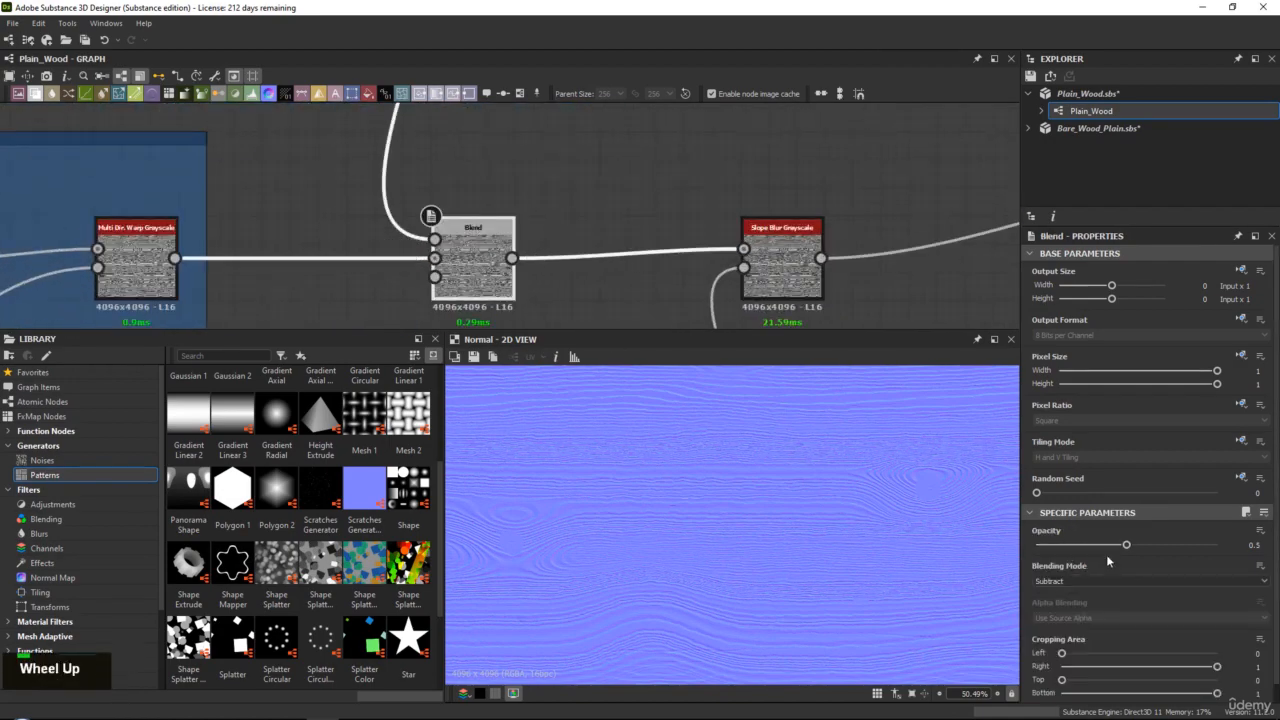
pyautogui.moveTo(1173, 544); pyautogui.dragTo(1249, 552)
# Step: Examine how the Blend node's full-opacity subtraction affects the fibres in the normal map at several zoom levels
pyautogui.scroll(-6, 832, 468)
pyautogui.moveTo(830, 466); pyautogui.dragTo(663, 509, button='middle')
pyautogui.scroll(5, 760, 583)
pyautogui.moveTo(760, 583); pyautogui.dragTo(783, 494, button='middle')
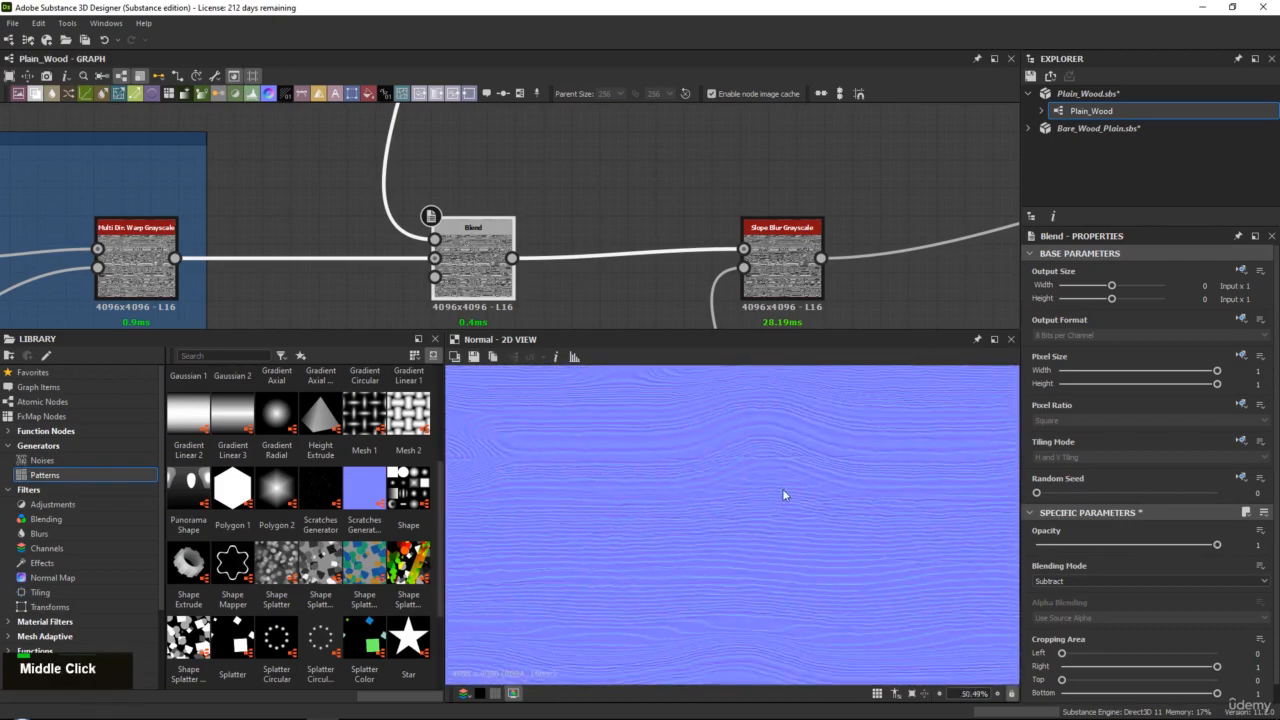
pyautogui.scroll(5, 802, 458)
pyautogui.scroll(3, 803, 458)
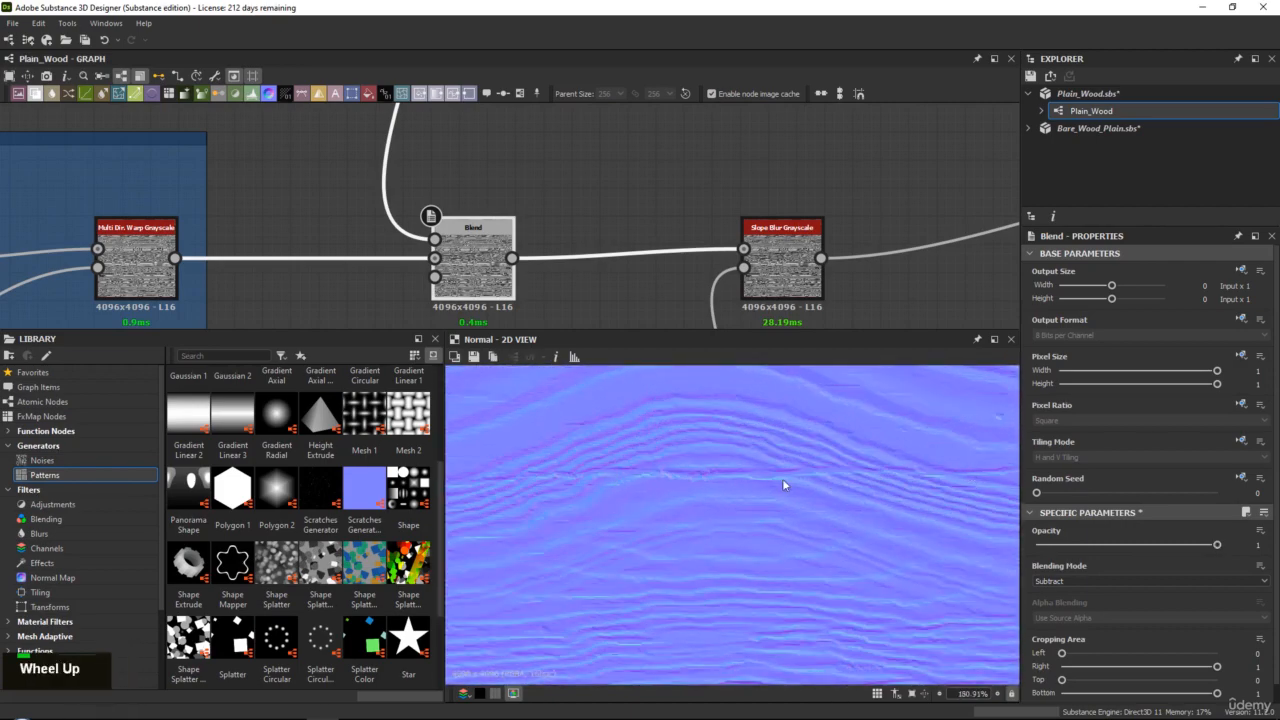
pyautogui.scroll(-7, 738, 492)
pyautogui.moveTo(738, 492); pyautogui.dragTo(674, 512, button='middle')
pyautogui.scroll(4, 617, 458)
# Step: Connect the Normal node to the Normal output and move the node closer to that output
pyautogui.moveTo(806, 217); pyautogui.dragTo(509, 232, button='middle')
pyautogui.scroll(-4, 711, 209)
pyautogui.moveTo(711, 209); pyautogui.dragTo(651, 232, button='middle')
pyautogui.doubleClick(652, 238)
pyautogui.moveTo(673, 243); pyautogui.dragTo(838, 248)
pyautogui.moveTo(876, 237); pyautogui.dragTo(771, 207, button='middle')
pyautogui.scroll(4, 771, 207)
pyautogui.moveTo(333, 210); pyautogui.dragTo(488, 210)
# Step: Connect the final Slope Blur Grayscale node to the Height output
pyautogui.scroll(-3, 512, 198)
pyautogui.moveTo(600, 310); pyautogui.dragTo(628, 266, button='middle')
pyautogui.scroll(4, 628, 266)
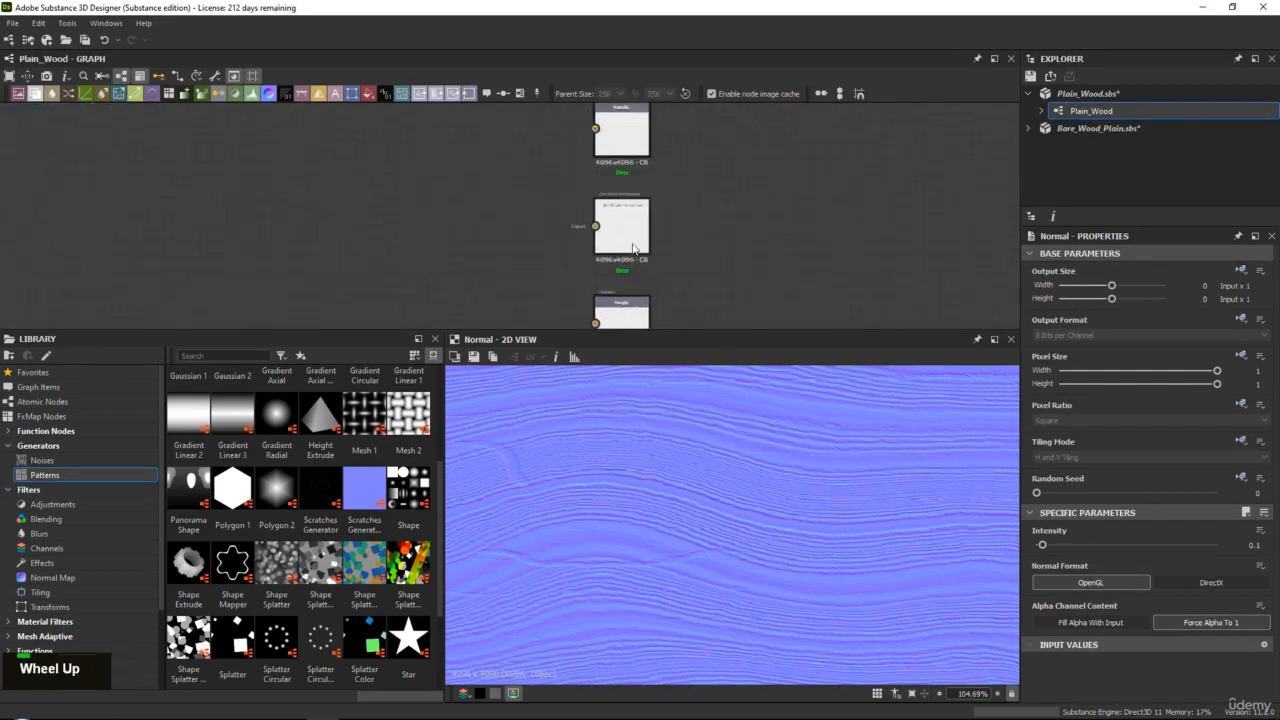
pyautogui.scroll(-4, 446, 213)
pyautogui.moveTo(362, 134); pyautogui.dragTo(357, 155, button='middle')
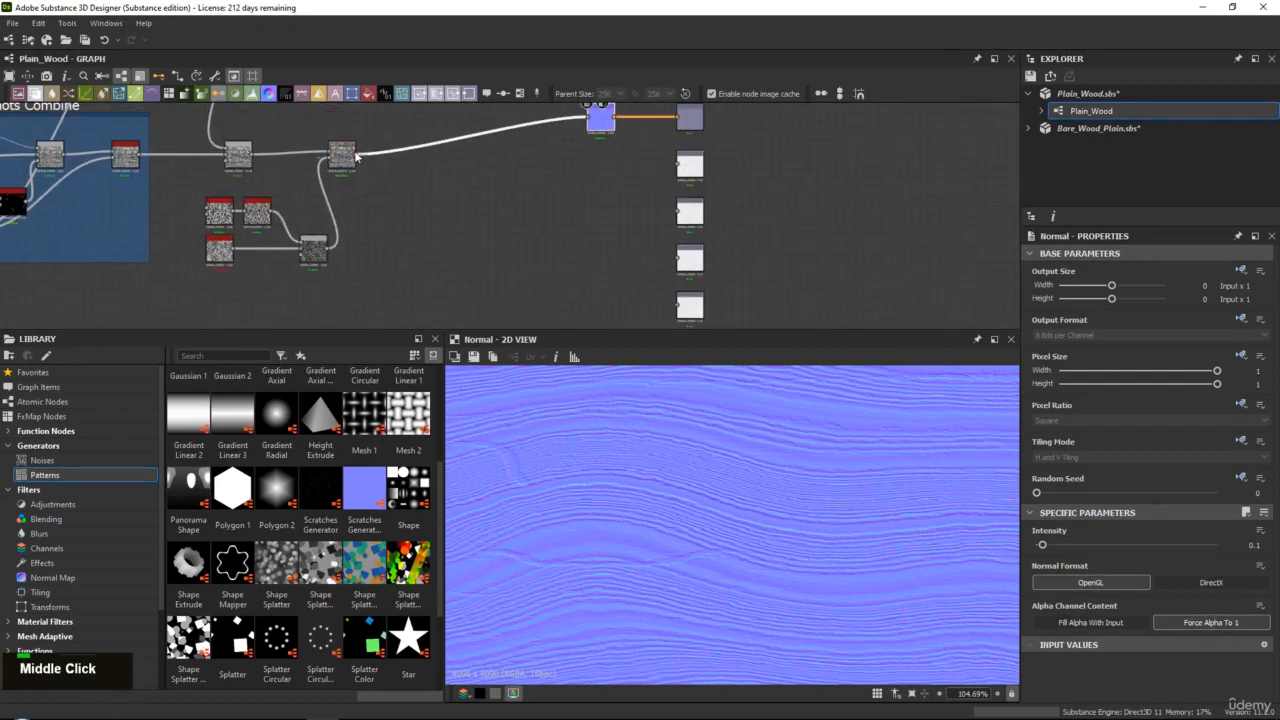
pyautogui.moveTo(355, 153); pyautogui.dragTo(679, 305)
pyautogui.scroll(3, 337, 157)
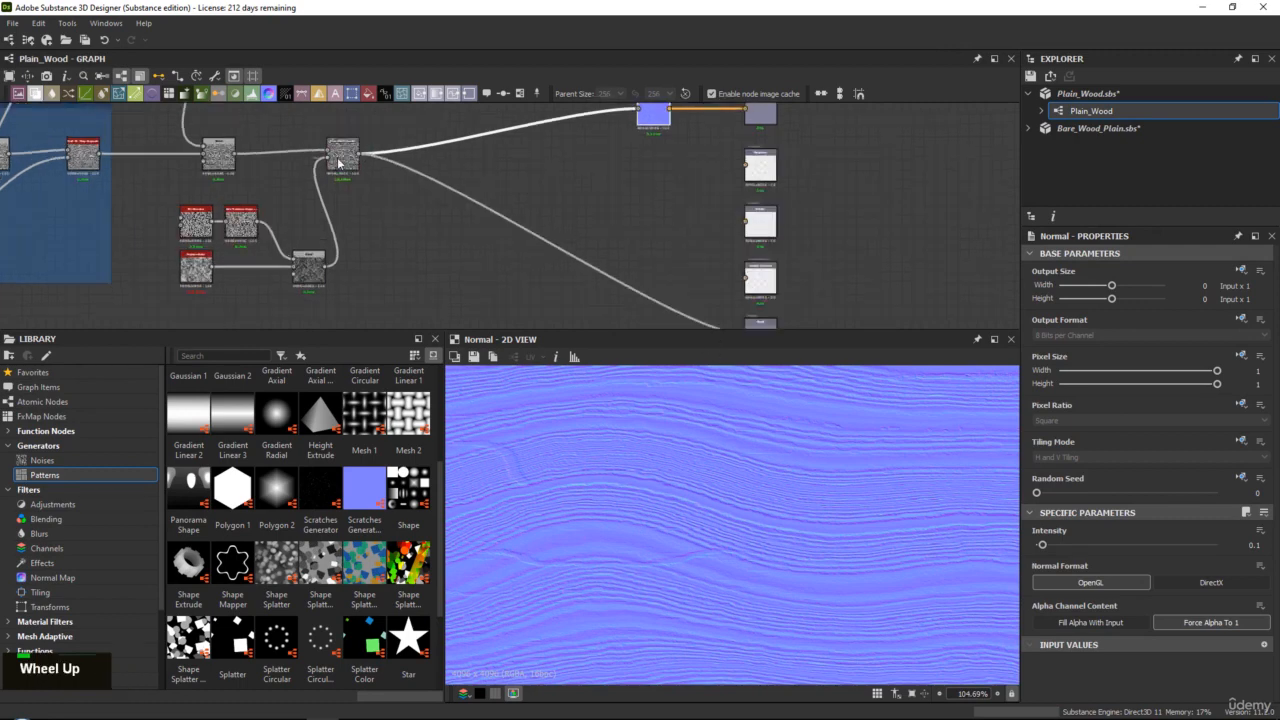
# Step: Add an Ambient Occlusion (RTAO) node beside the Ambient Occlusion output
pyautogui.scroll(-3, 692, 242)
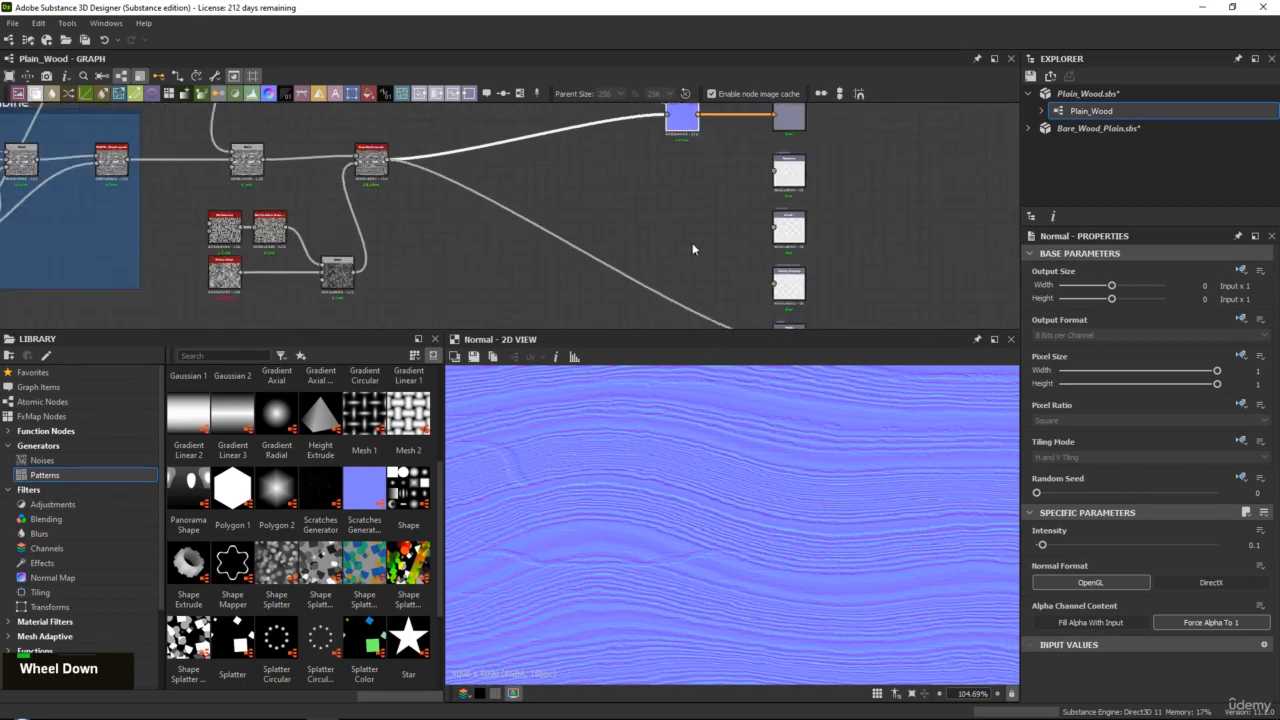
pyautogui.moveTo(692, 242); pyautogui.dragTo(582, 247, button='middle')
pyautogui.scroll(1, 582, 247)
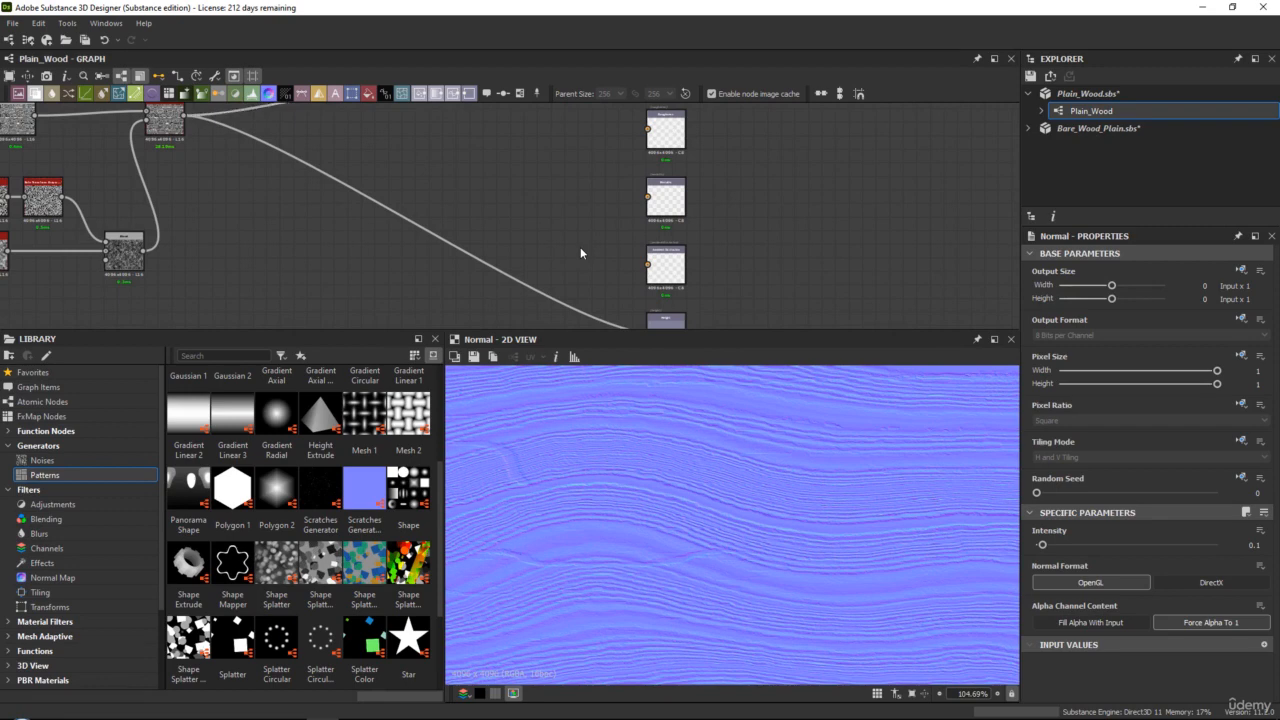
pyautogui.moveTo(566, 251); pyautogui.dragTo(556, 238, button='middle')
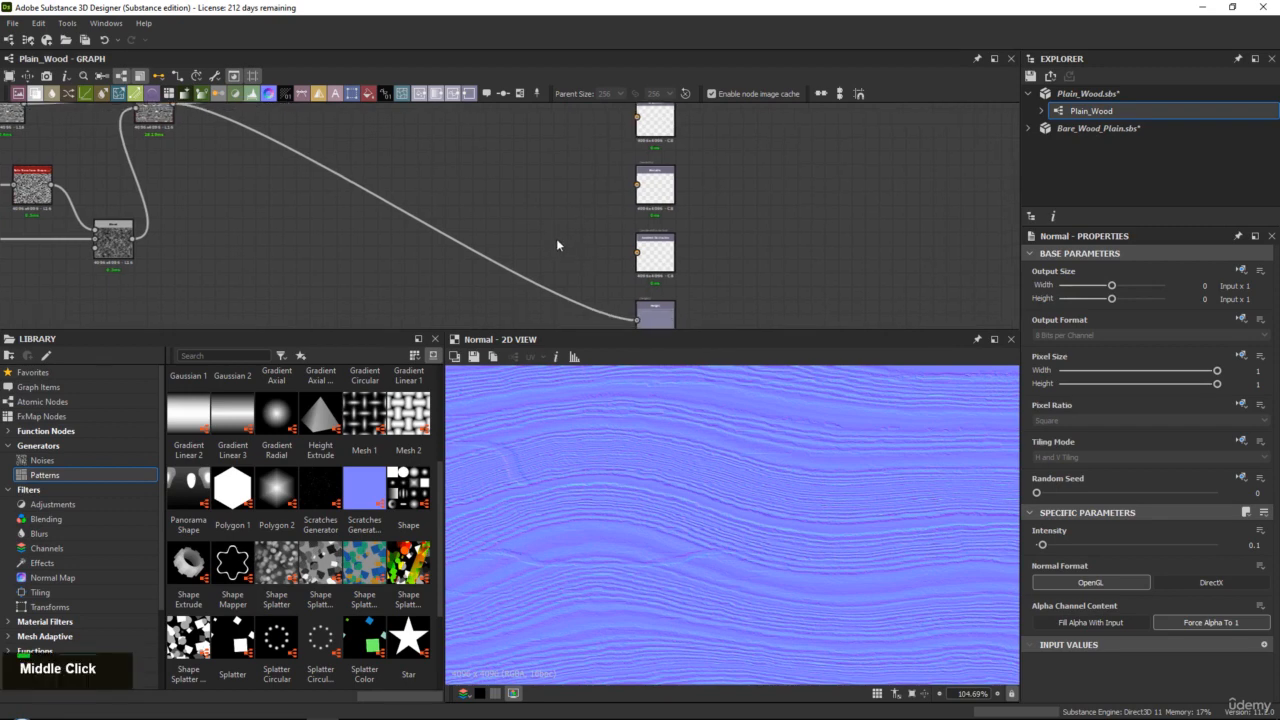
pyautogui.press('space')
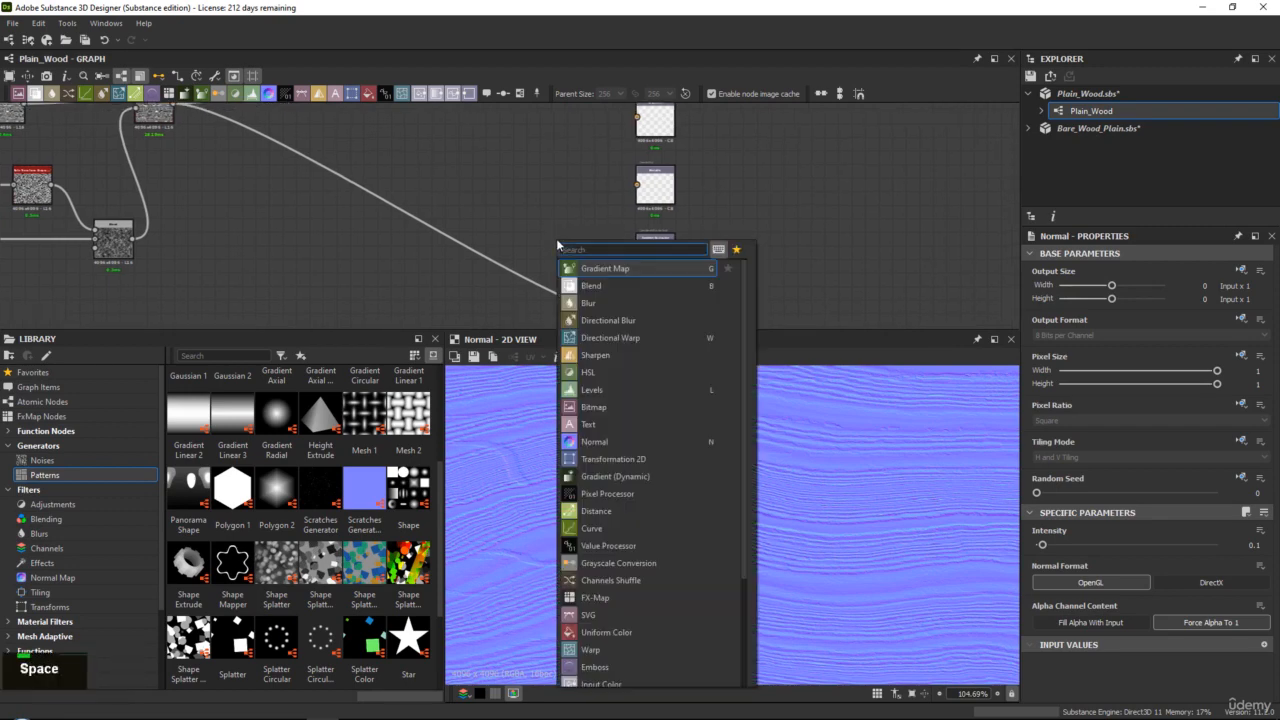
pyautogui.write('amb')
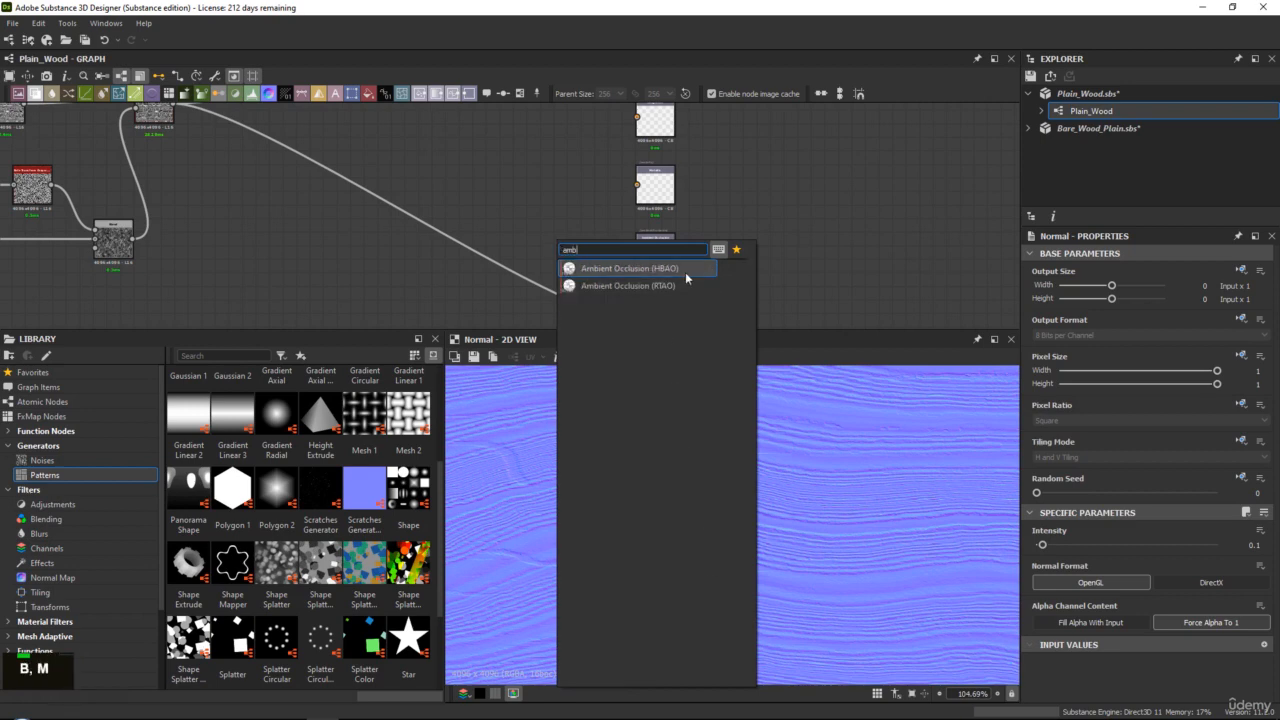
pyautogui.click(627, 286)
pyautogui.scroll(4, 612, 280)
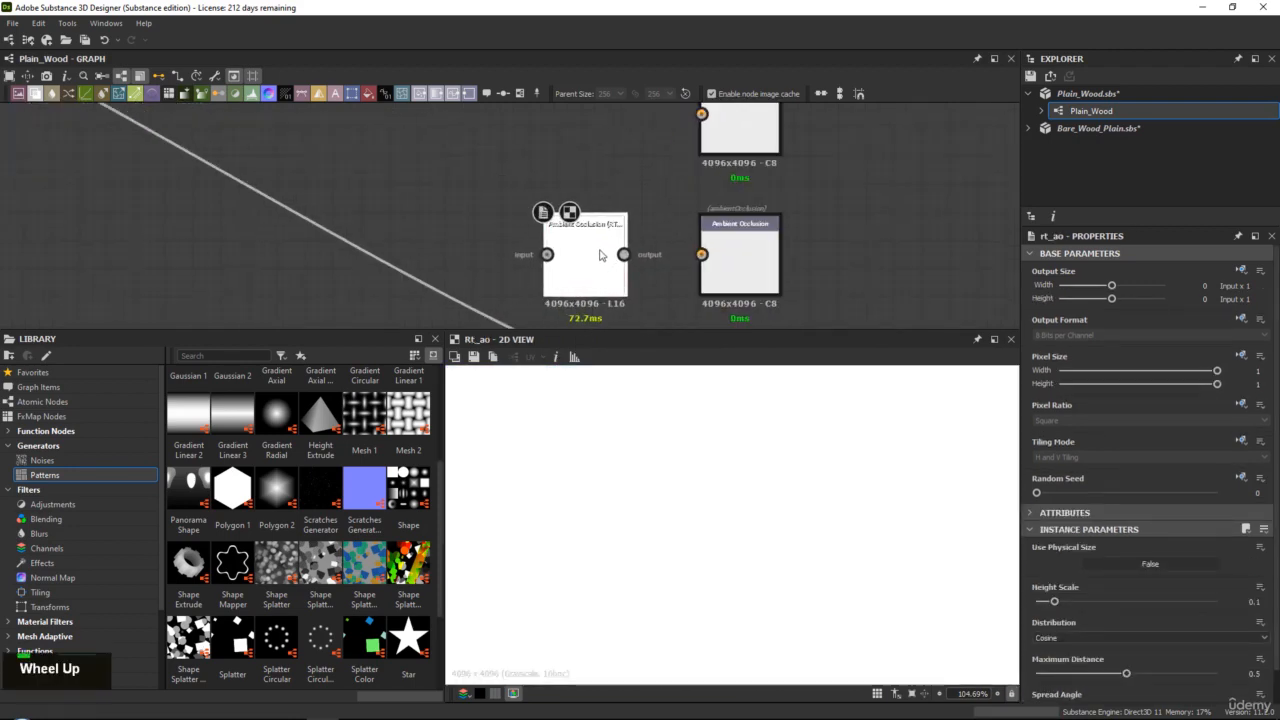
# Step: Feed the final Slope Blur Grayscale result into the Ambient Occlusion (RTAO) node and preview it in the 2D view
pyautogui.scroll(-4, 500, 200)
pyautogui.moveTo(500, 200); pyautogui.dragTo(557, 257, button='middle')
pyautogui.scroll(3, 410, 178)
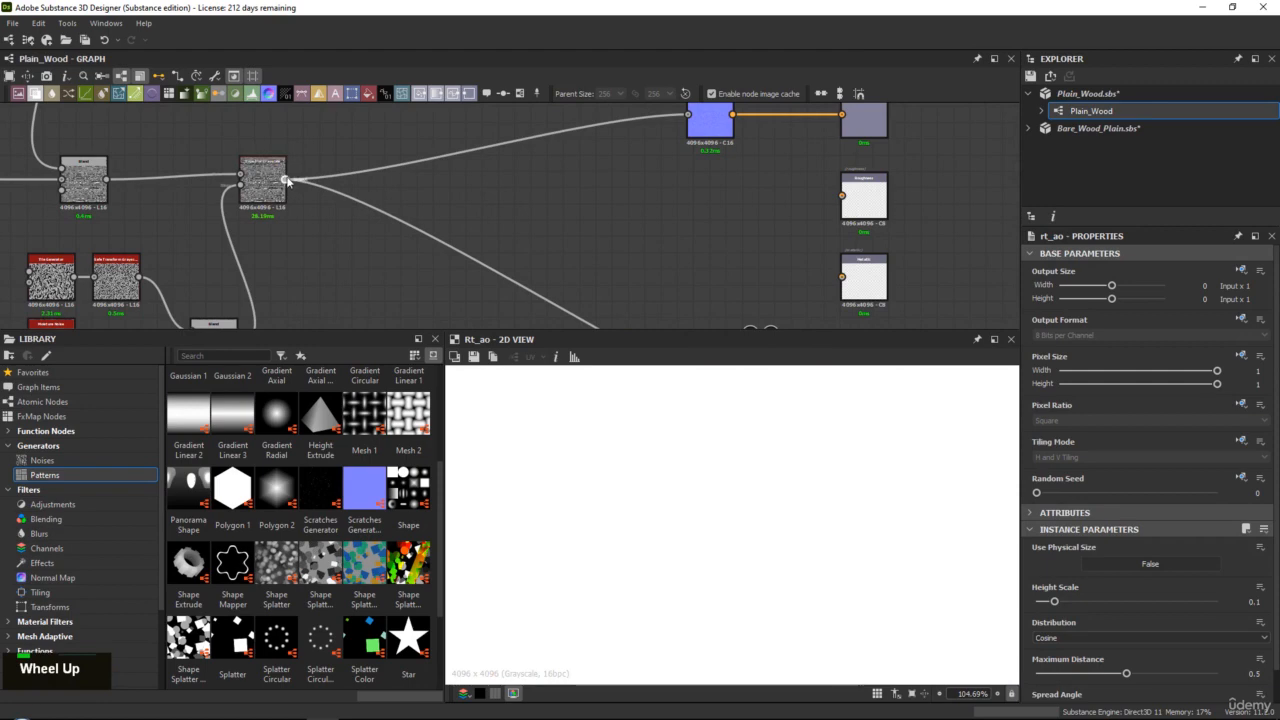
pyautogui.moveTo(287, 180); pyautogui.dragTo(480, 224)
pyautogui.doubleClick(512, 229)
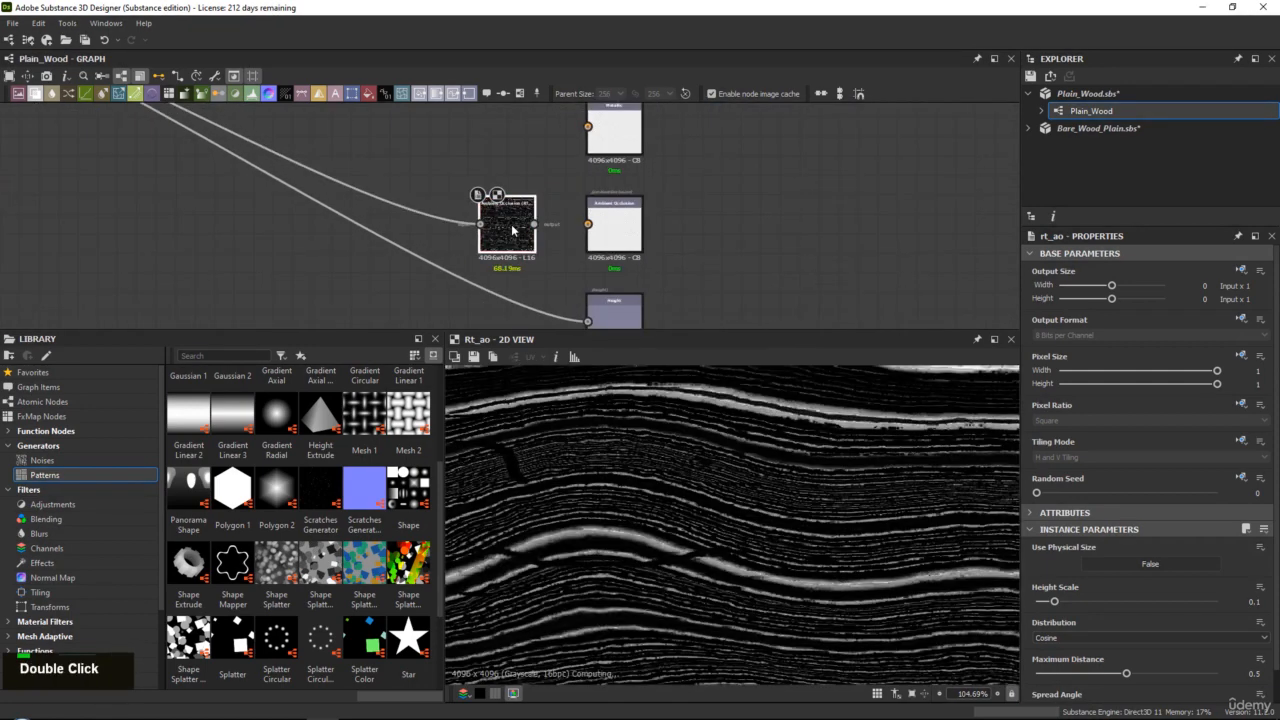
# Step: Set the Ambient Occlusion (RTAO) node's Height Scale to 0.001
pyautogui.scroll(-1, 1055, 594)
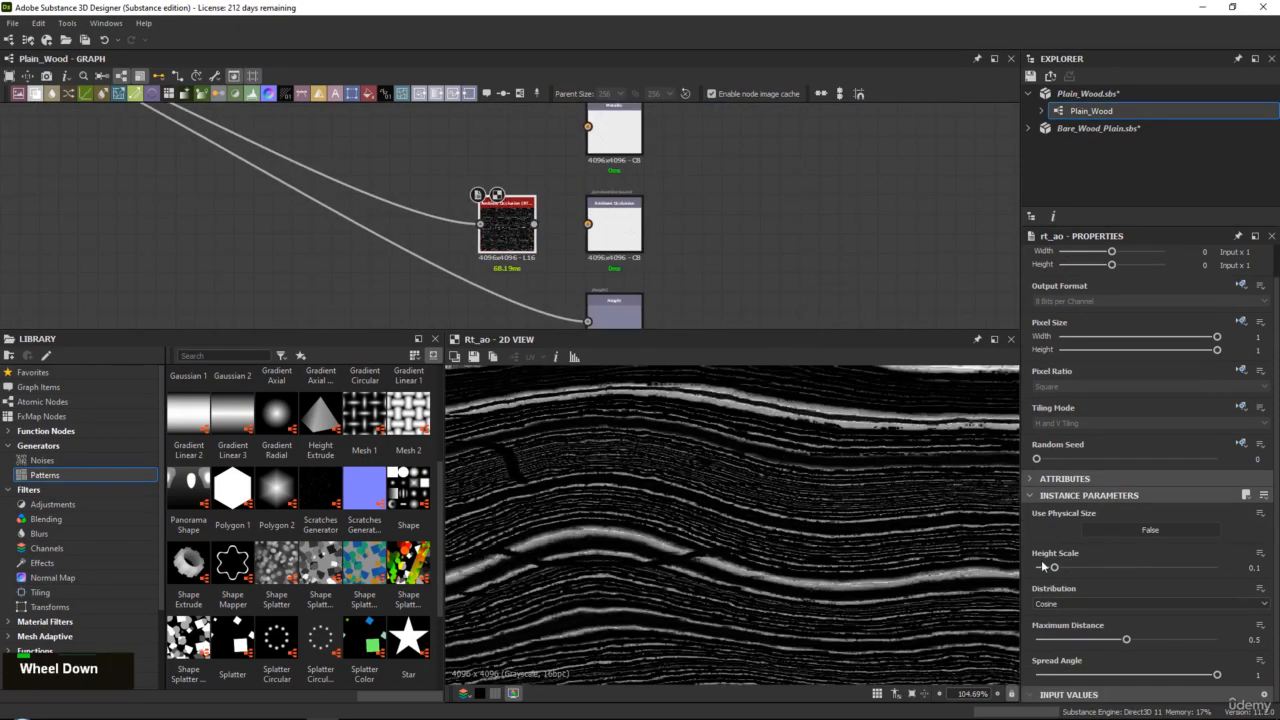
pyautogui.click(1037, 567)
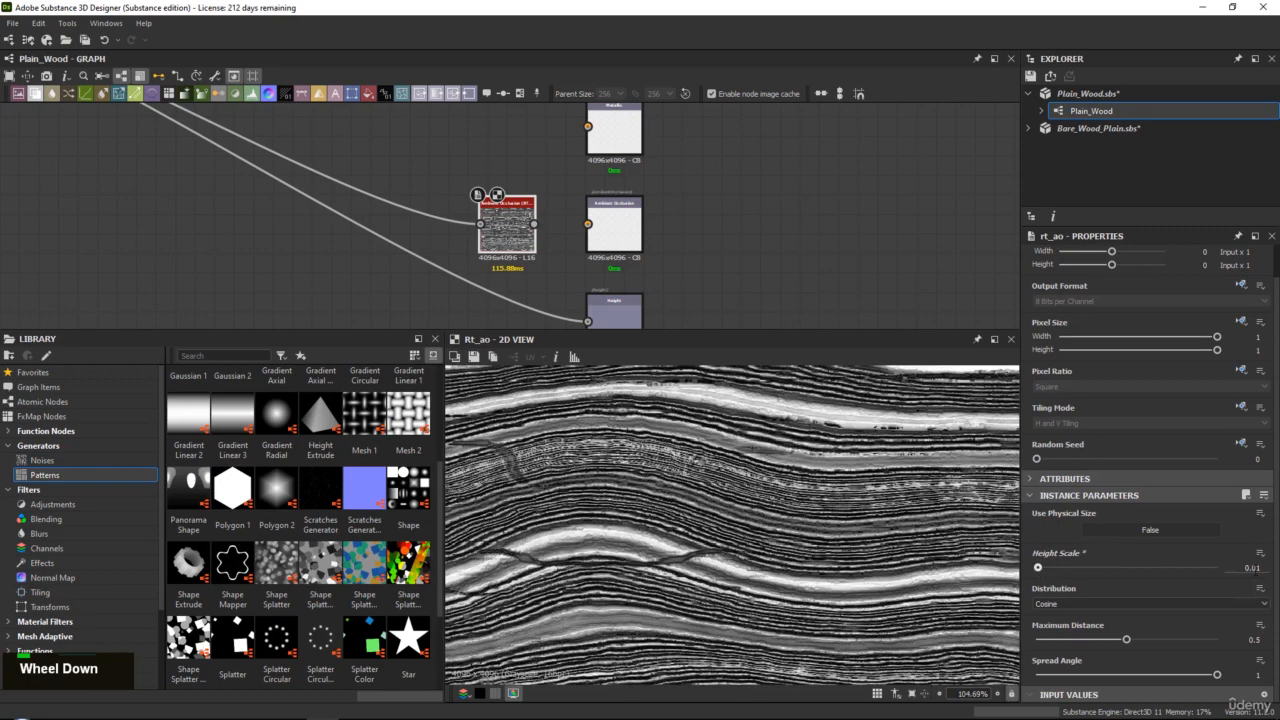
pyautogui.press('Return')
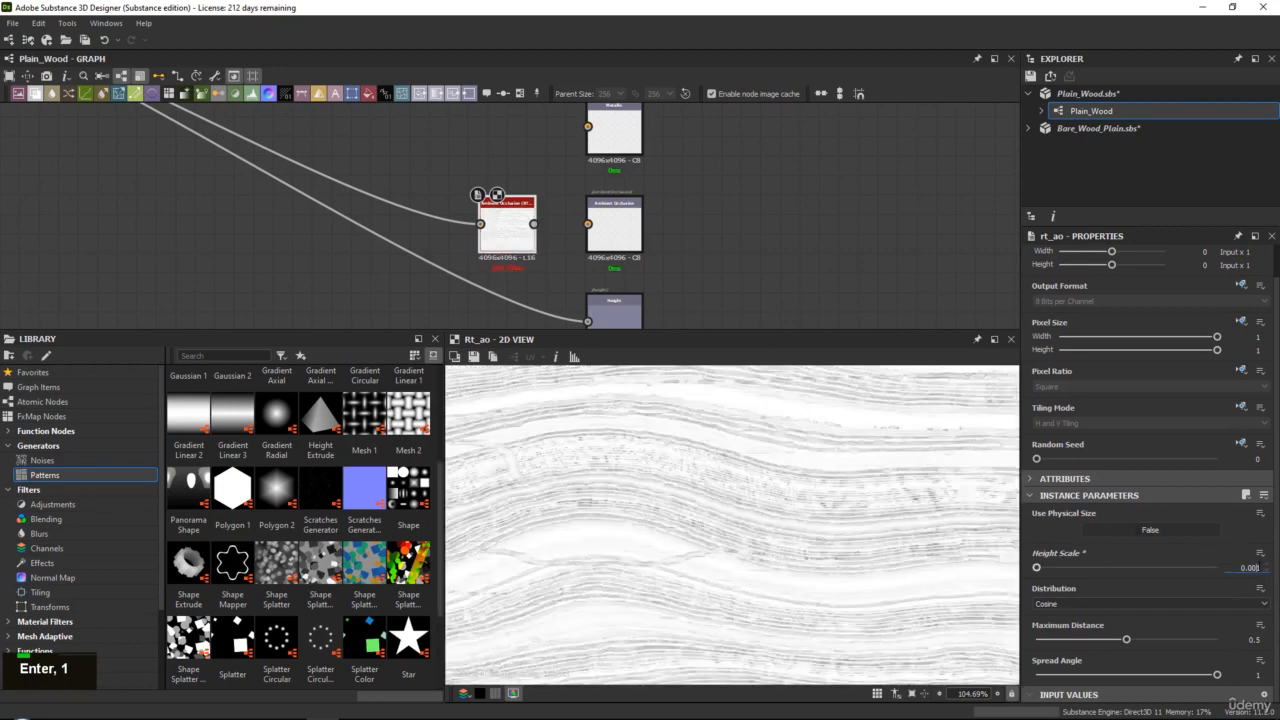
# Step: Set the Ambient Occlusion (RTAO) node's Height Scale to 0.002 and connect the node to the Ambient Occlusion output
pyautogui.write('2')
pyautogui.press('Return')
pyautogui.scroll(-5, 785, 487)
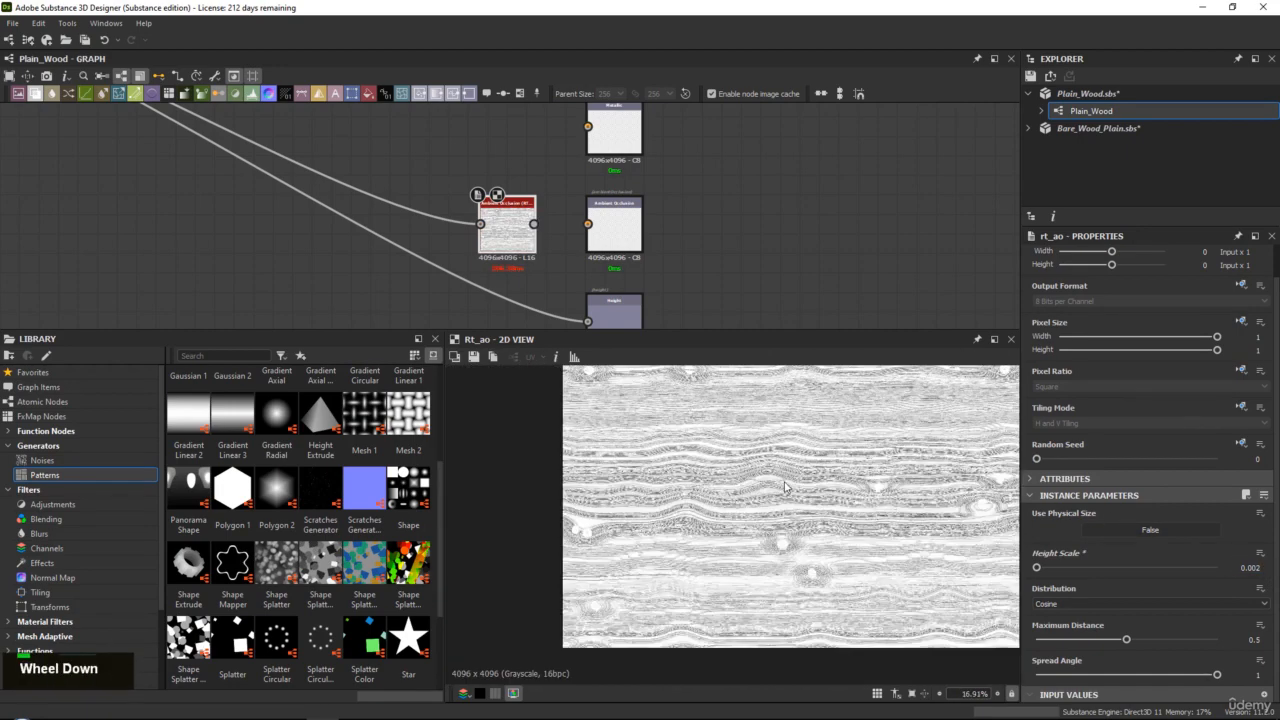
pyautogui.scroll(5, 785, 487)
pyautogui.moveTo(785, 487); pyautogui.dragTo(763, 497, button='middle')
pyautogui.moveTo(784, 437); pyautogui.dragTo(764, 490, button='middle')
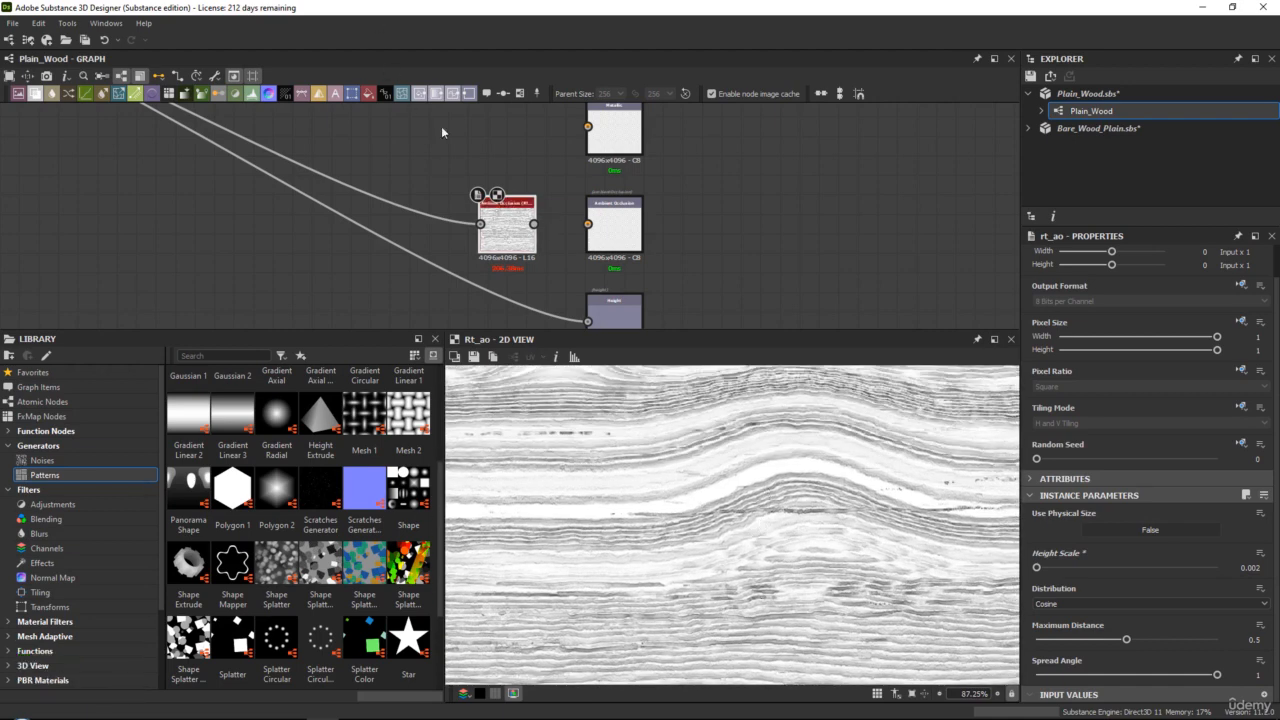
pyautogui.moveTo(535, 223); pyautogui.dragTo(588, 224)
pyautogui.scroll(2, 520, 220)
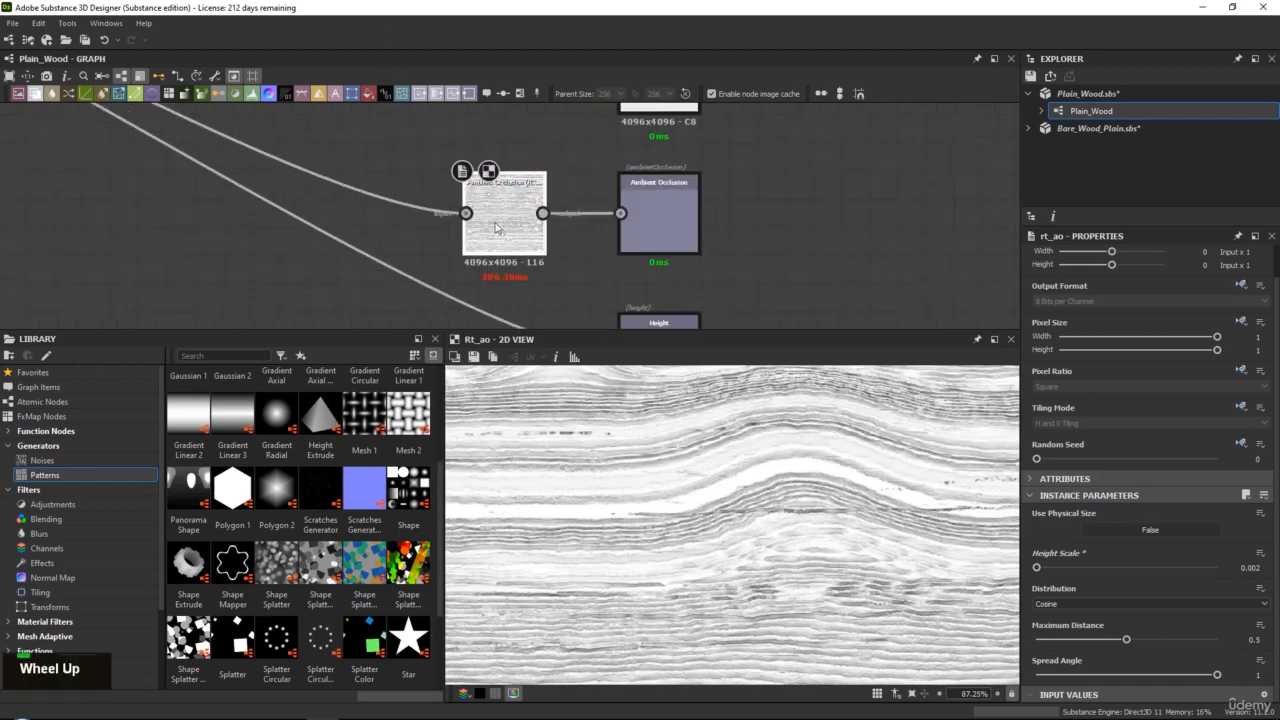
# Step: Add an Ambient Occlusion (HBAO) node above the RTAO node, feed it the same Slope Blur Grayscale result and preview it
pyautogui.moveTo(460, 136); pyautogui.dragTo(460, 183, button='middle')
pyautogui.press('space')
pyautogui.write('bm')
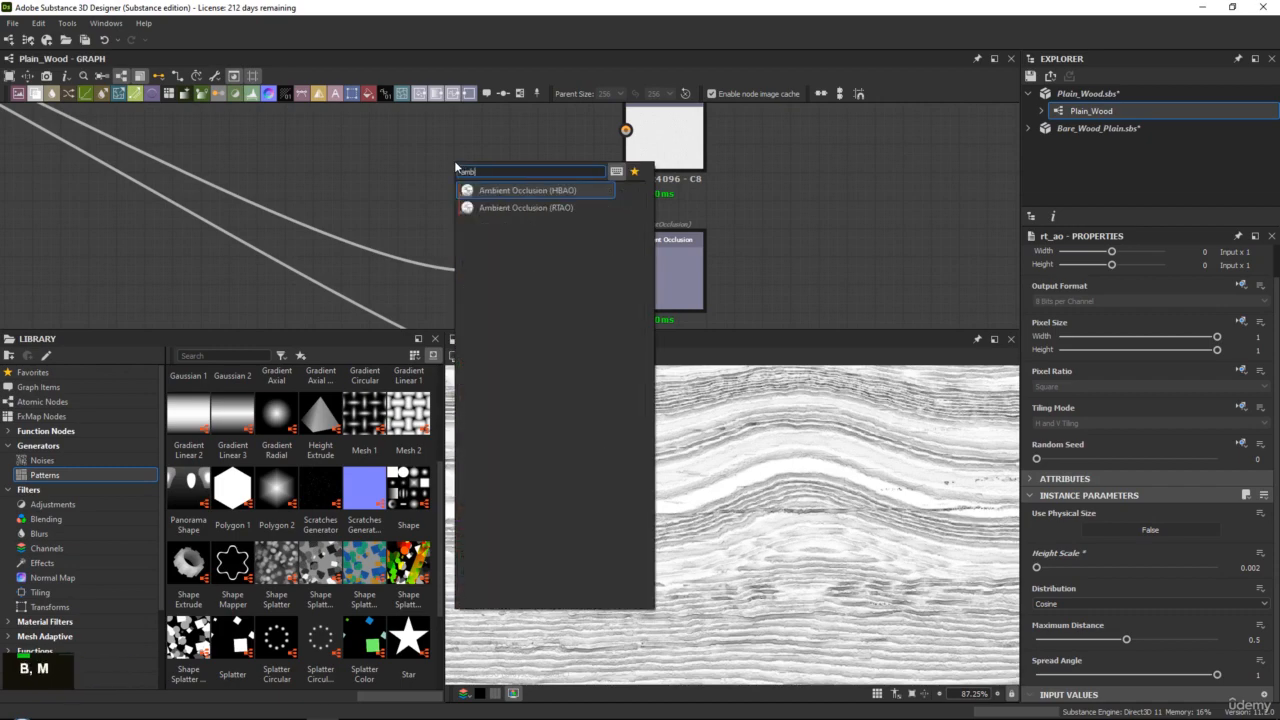
pyautogui.press('Return')
pyautogui.keyDown('ctrl'); pyautogui.moveTo(471, 270); pyautogui.dragTo(429, 158); pyautogui.keyUp('ctrl')
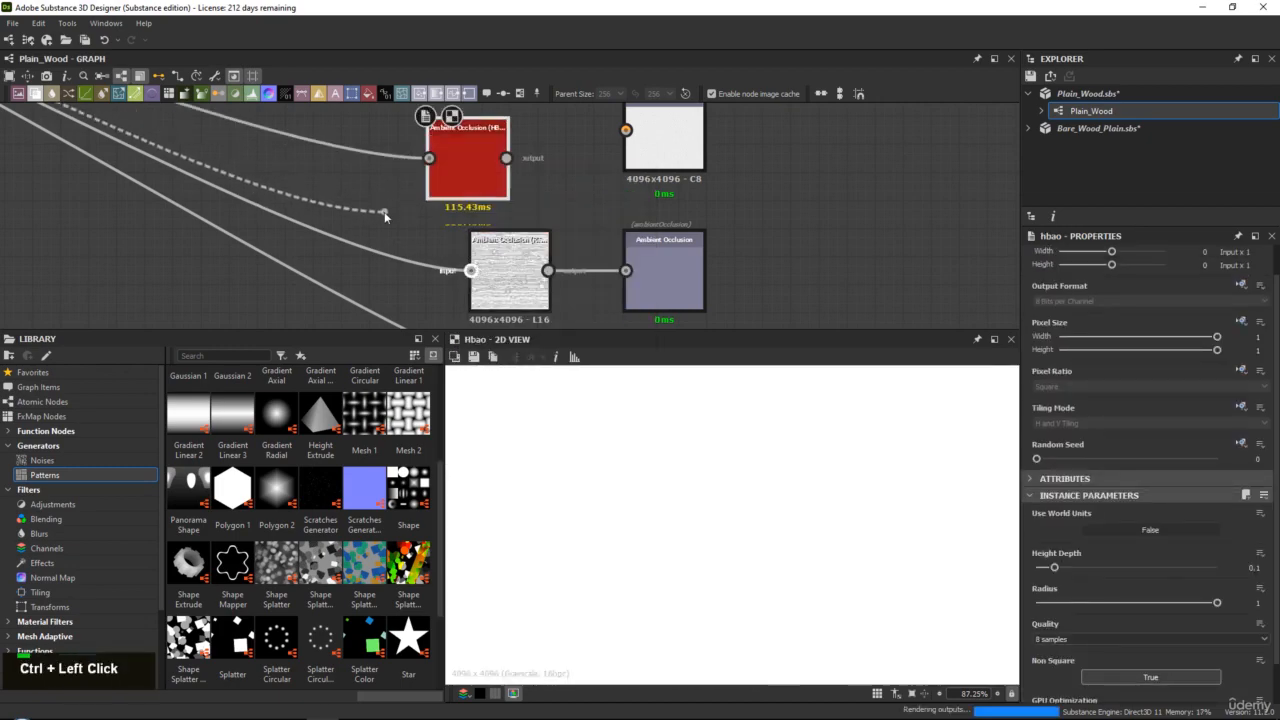
pyautogui.doubleClick(480, 163)
pyautogui.moveTo(507, 168); pyautogui.dragTo(563, 140)
pyautogui.scroll(-1, 1126, 657)
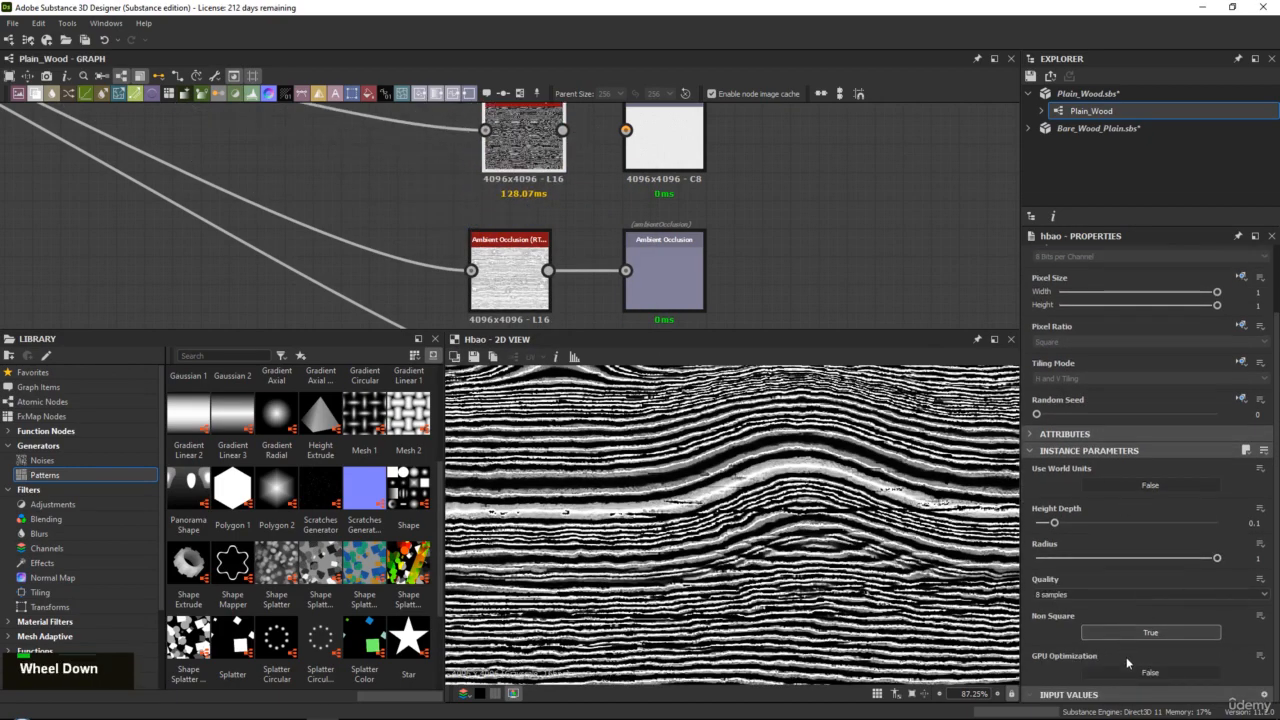
# Step: Turn on GPU Optimization for the Ambient Occlusion (HBAO) node and set its Height Depth to 0.002
pyautogui.click(1140, 673)
pyautogui.moveTo(542, 168); pyautogui.dragTo(529, 180)
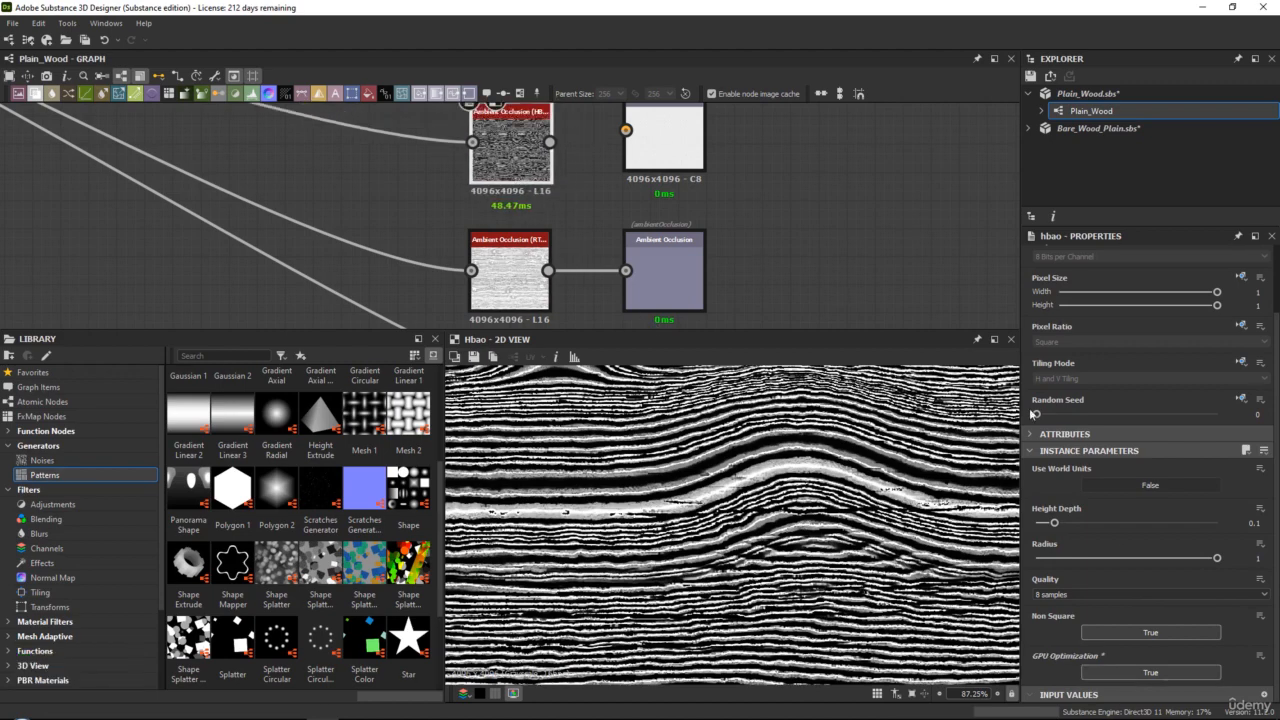
pyautogui.moveTo(1054, 522); pyautogui.dragTo(1039, 523)
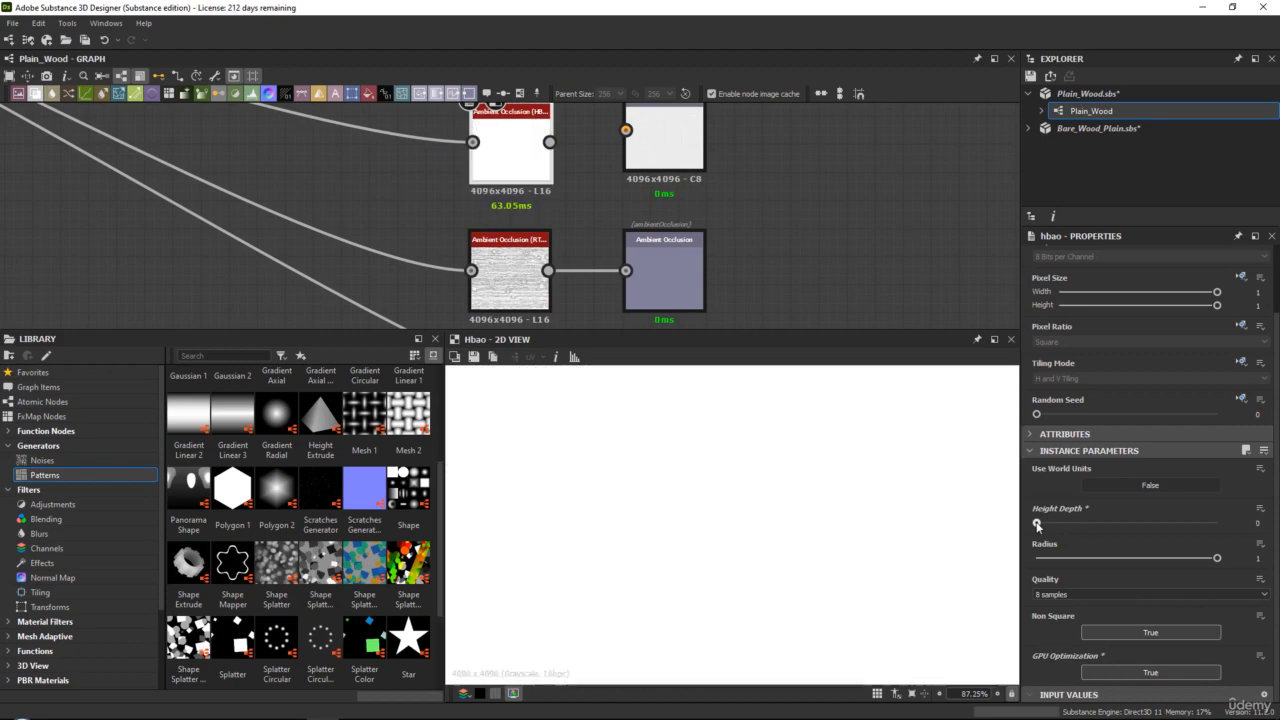
pyautogui.click(1251, 523)
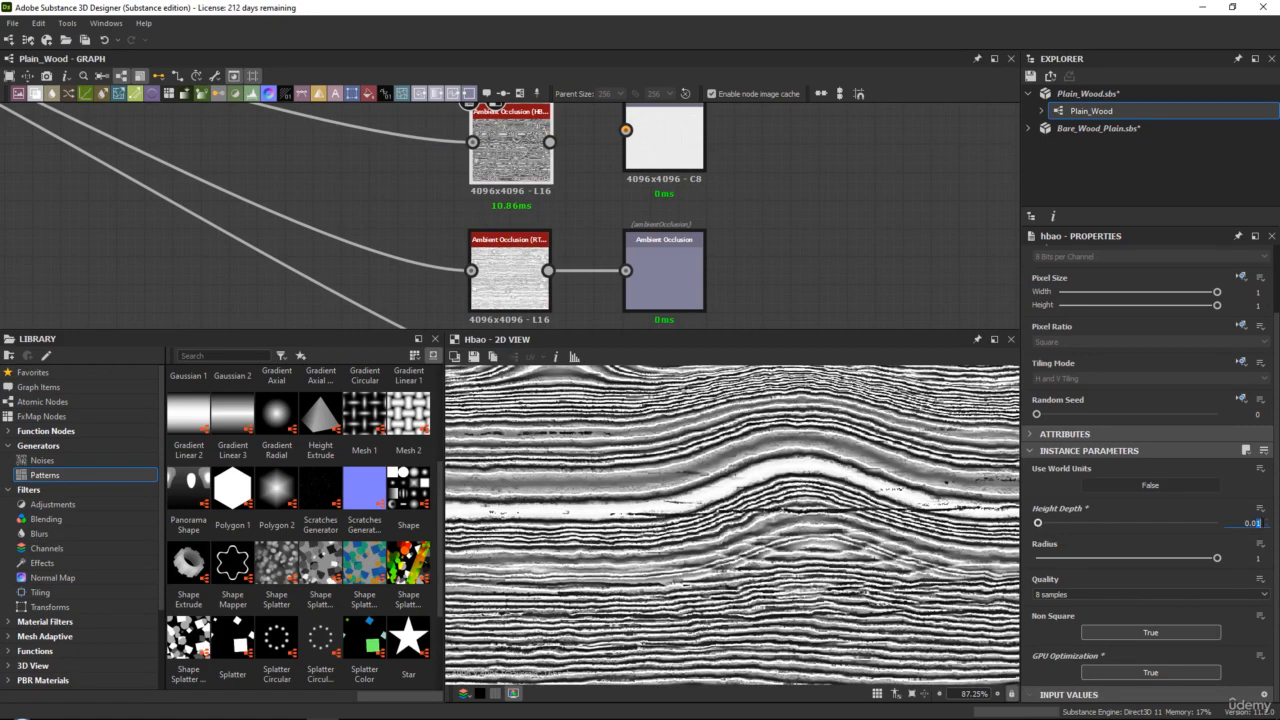
pyautogui.write('2')
pyautogui.press('Return')
# Step: Compare the fine fibre detail of the RTAO and HBAO ambient occlusion results up close in the 2D view
pyautogui.doubleClick(490, 277)
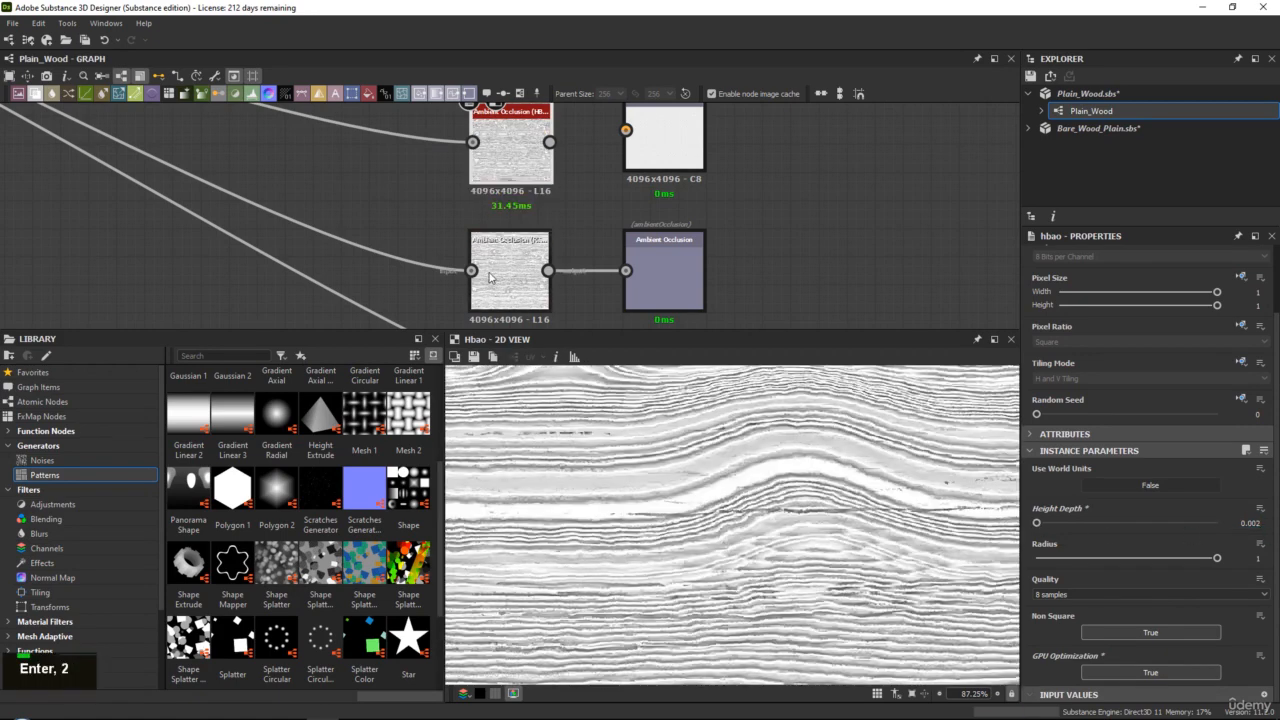
pyautogui.scroll(4, 804, 400)
pyautogui.moveTo(806, 410); pyautogui.dragTo(726, 472, button='middle')
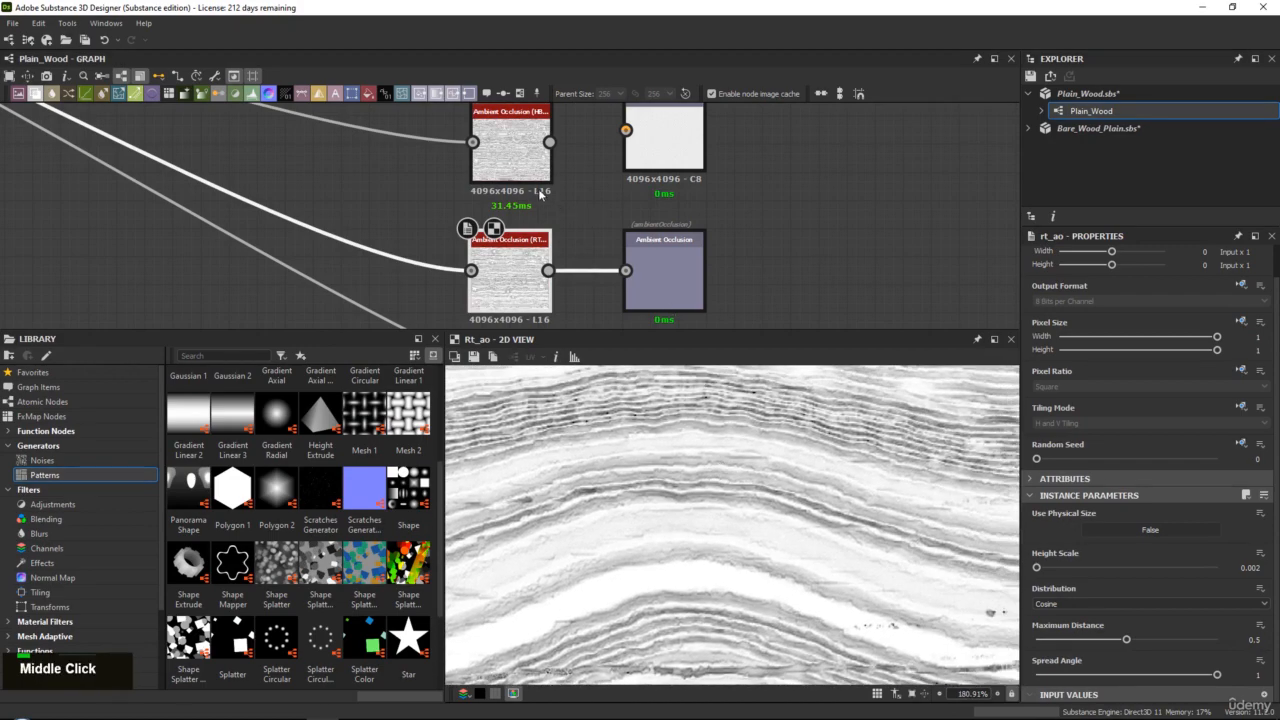
pyautogui.doubleClick(523, 167)
pyautogui.click(513, 290)
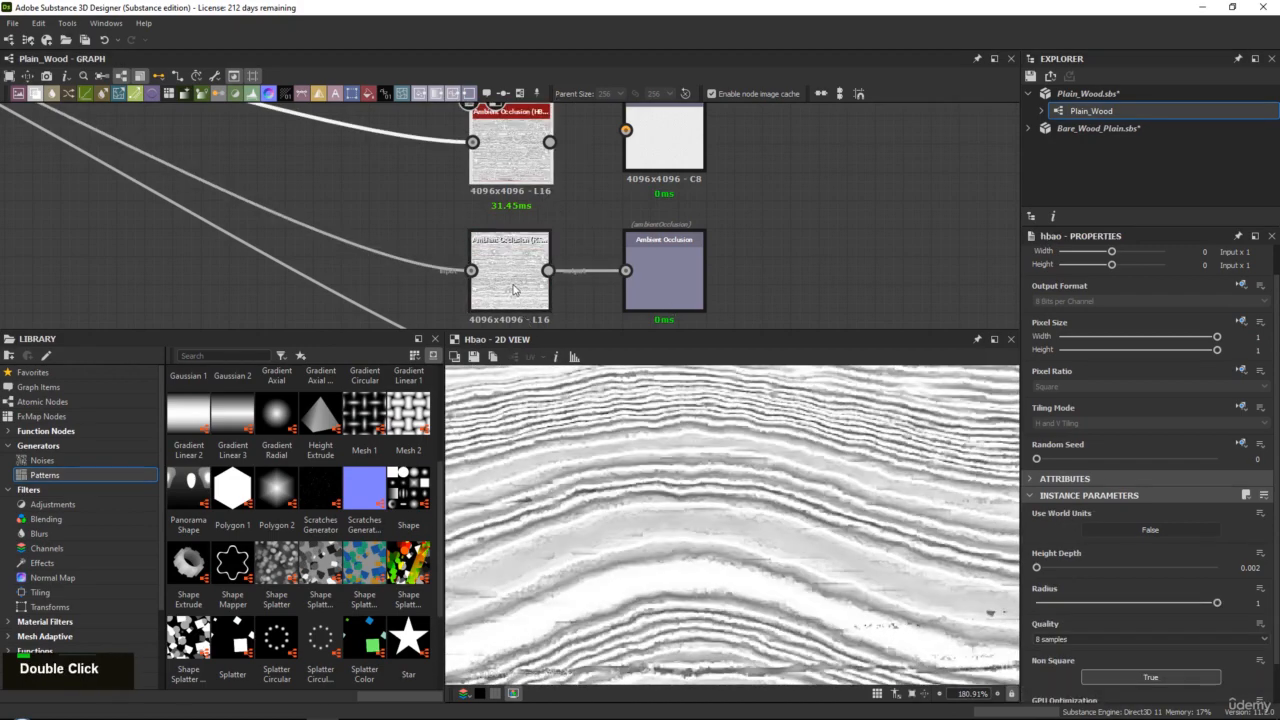
pyautogui.doubleClick(513, 290)
pyautogui.doubleClick(500, 157)
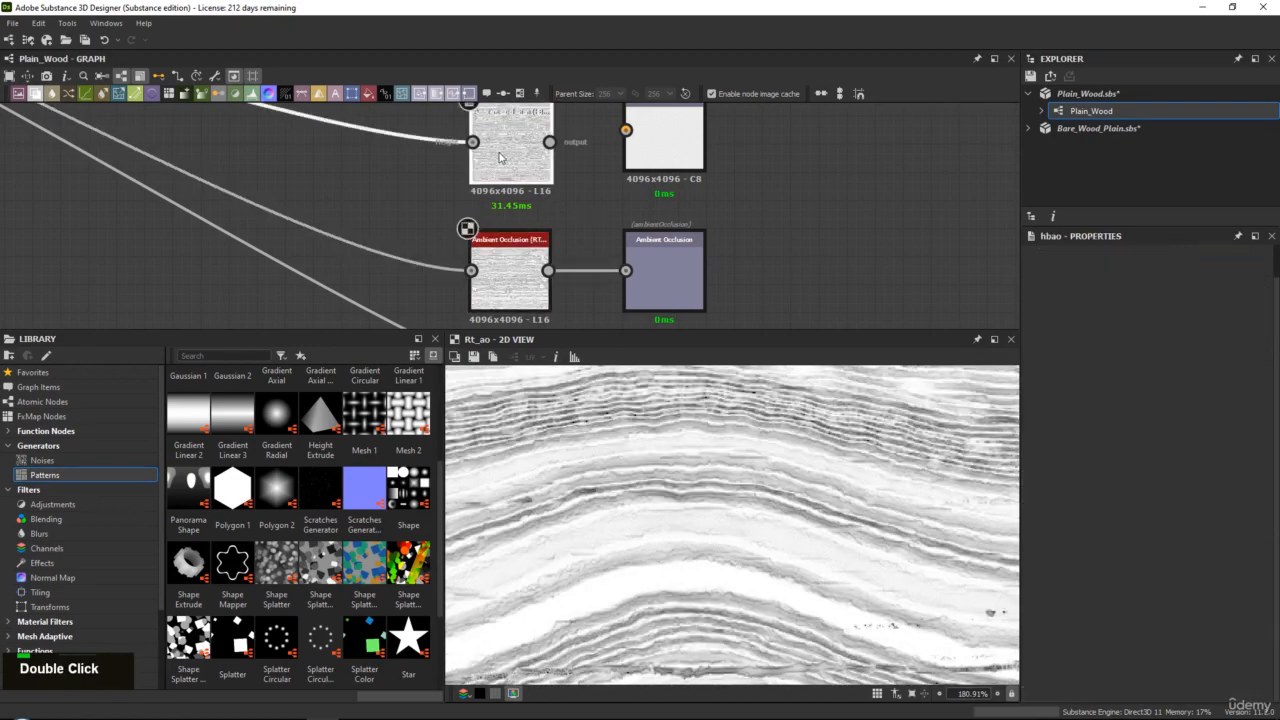
# Step: Delete the Ambient Occlusion (HBAO) node and preview the RTAO node again in the 2D view
pyautogui.moveTo(508, 168); pyautogui.dragTo(440, 156)
pyautogui.press('Delete')
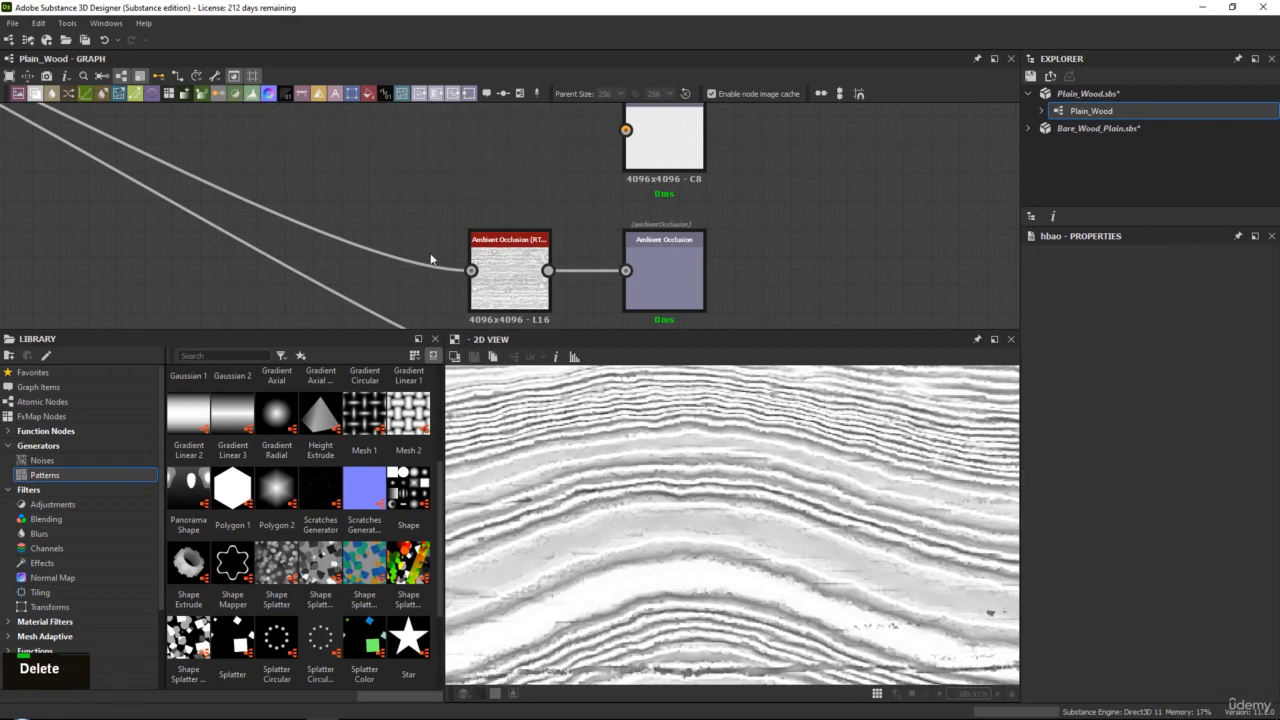
pyautogui.doubleClick(513, 285)
# Step: Enlarge the graph view's height around the output nodes and save the Plain_Wood.sbs package
pyautogui.scroll(-3, 646, 297)
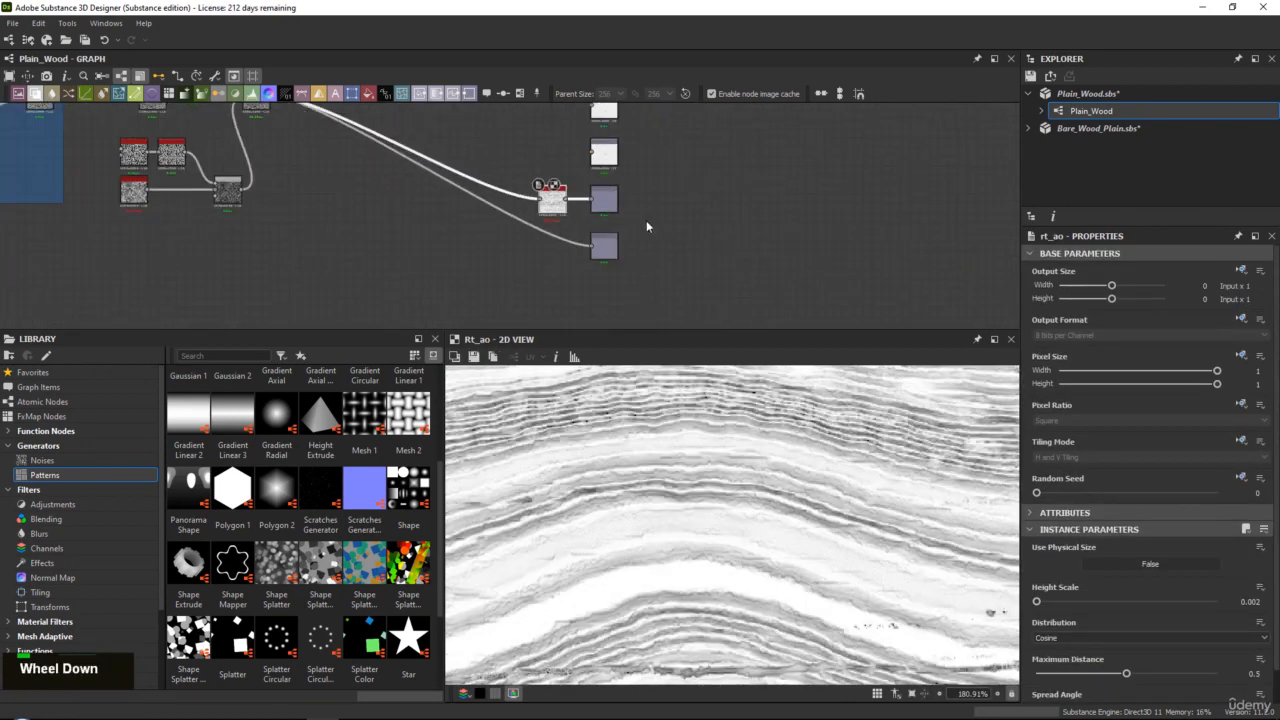
pyautogui.moveTo(634, 129); pyautogui.dragTo(645, 212, button='middle')
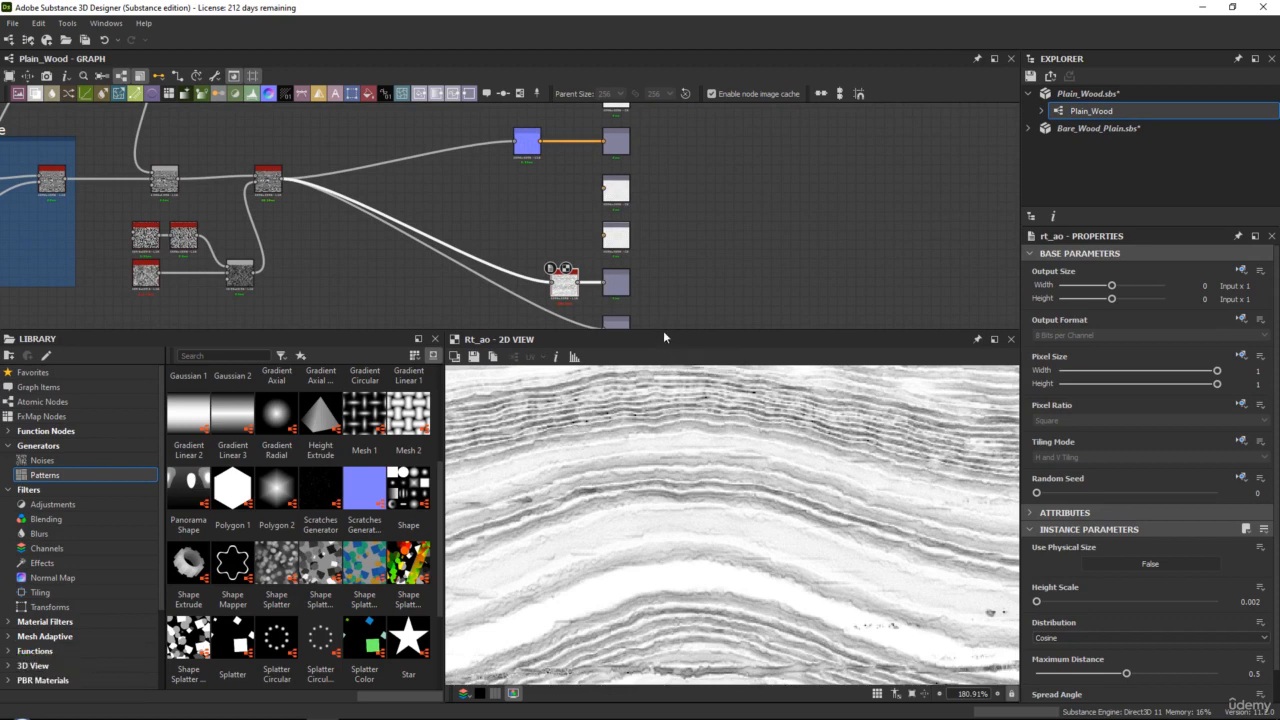
pyautogui.scroll(3, 625, 252)
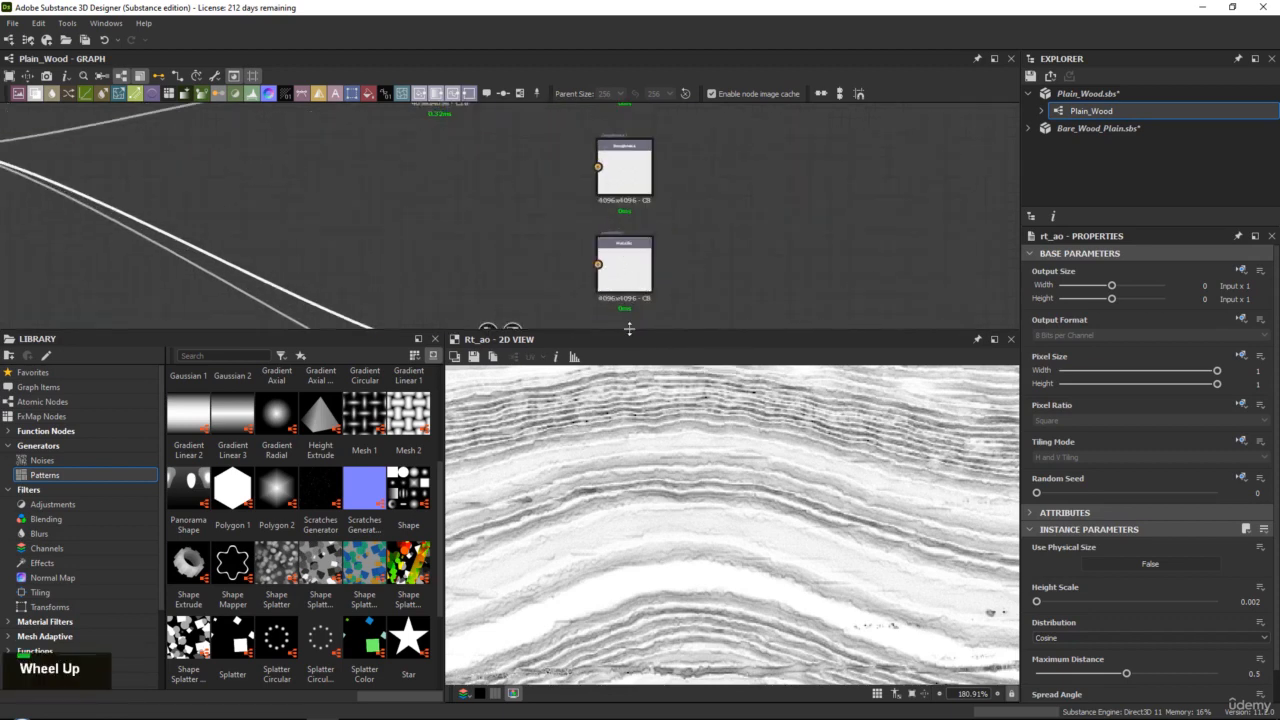
pyautogui.moveTo(629, 330); pyautogui.dragTo(637, 371)
pyautogui.scroll(-3, 537, 268)
pyautogui.moveTo(640, 278); pyautogui.dragTo(650, 299, button='middle')
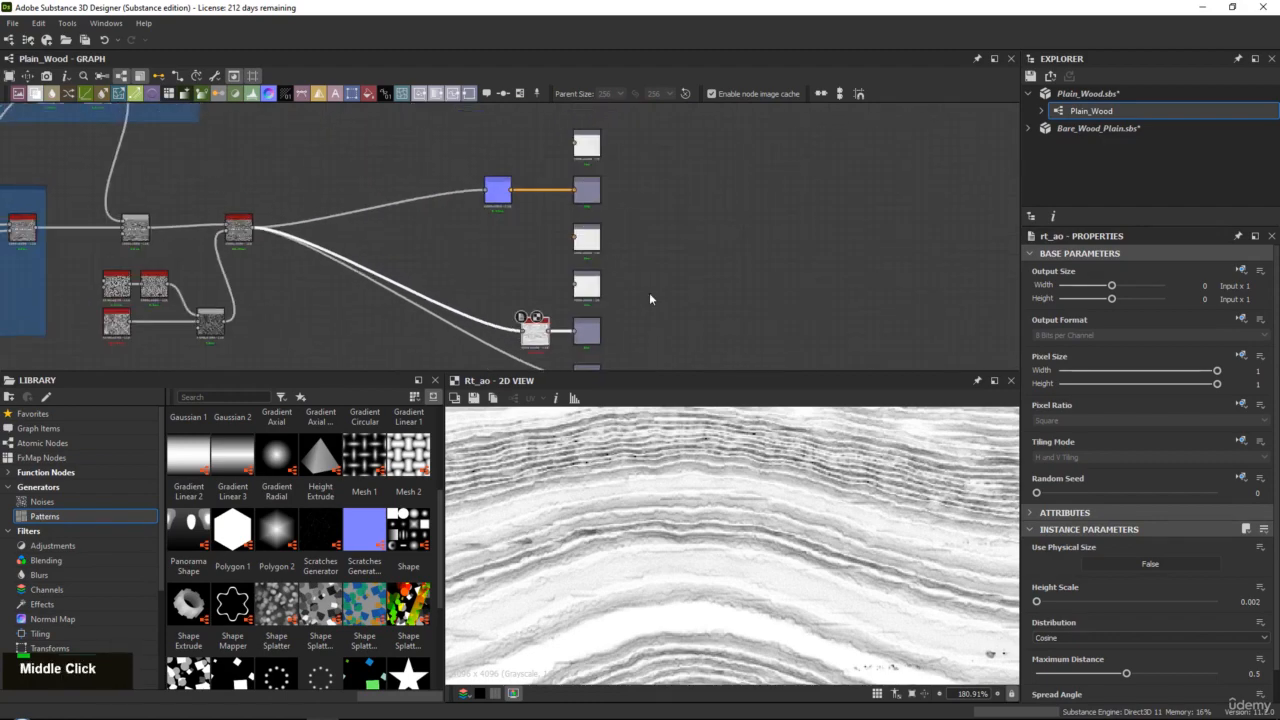
pyautogui.rightClick(1063, 92)
pyautogui.click(1114, 179)
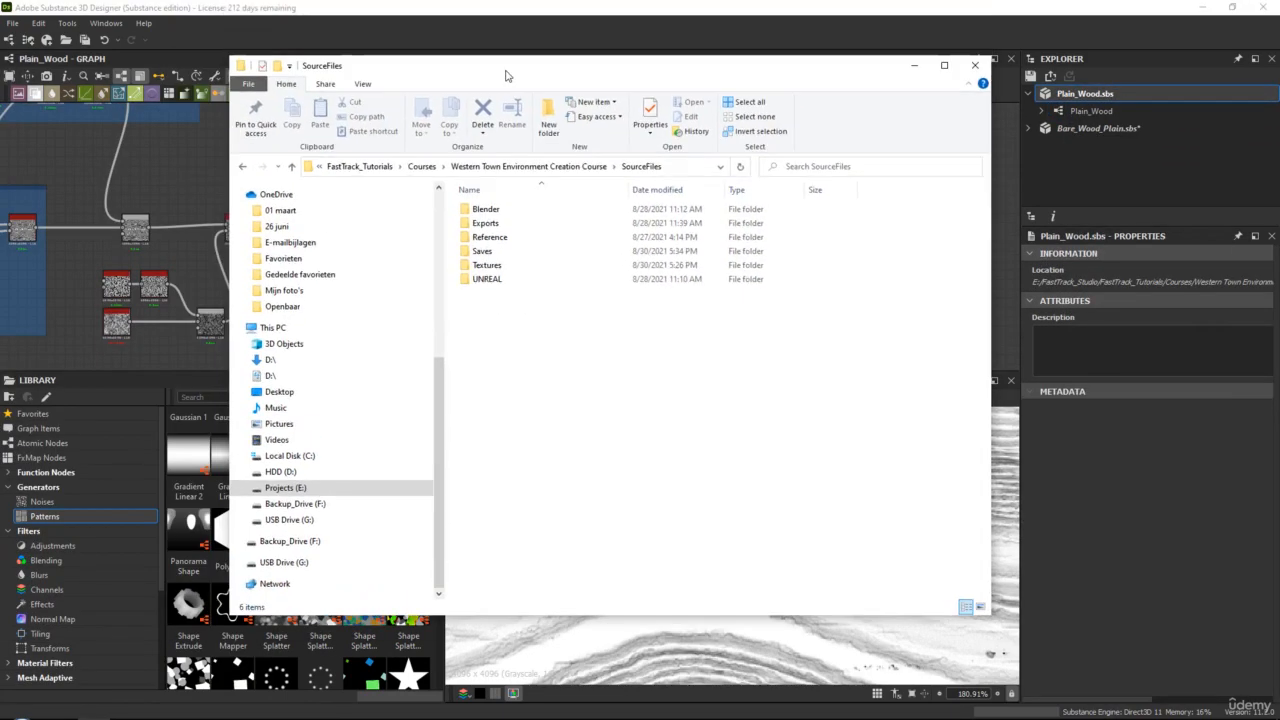
# Step: In File Explorer, create a folder named Final inside the project's Textures\Plain_Wood folder
pyautogui.doubleClick(494, 270)
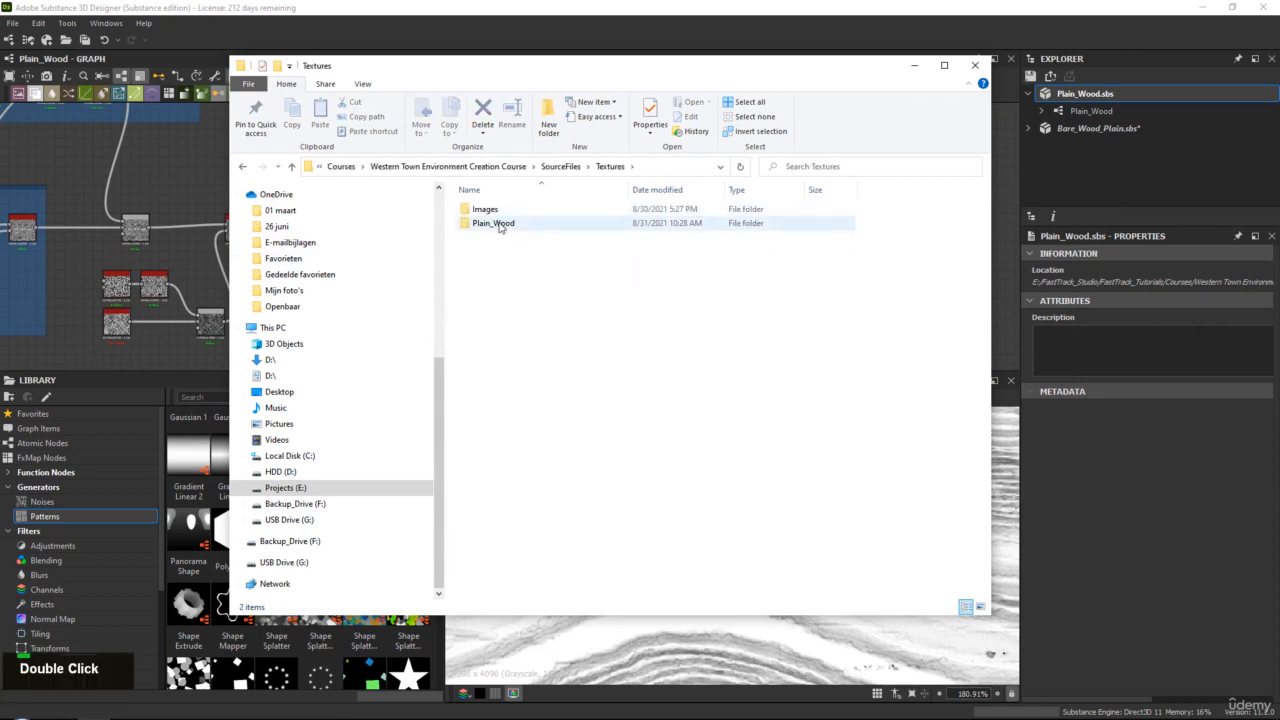
pyautogui.doubleClick(494, 223)
pyautogui.click(548, 124)
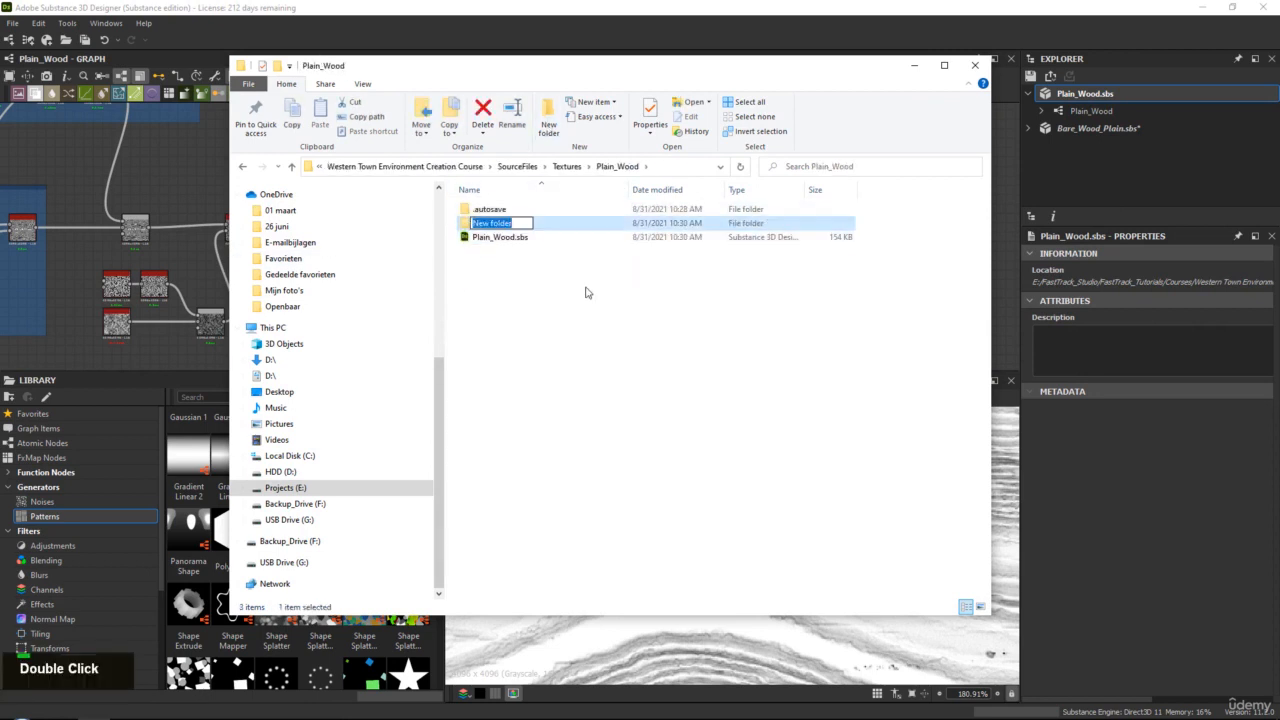
pyautogui.write('Final')
pyautogui.press('Return')
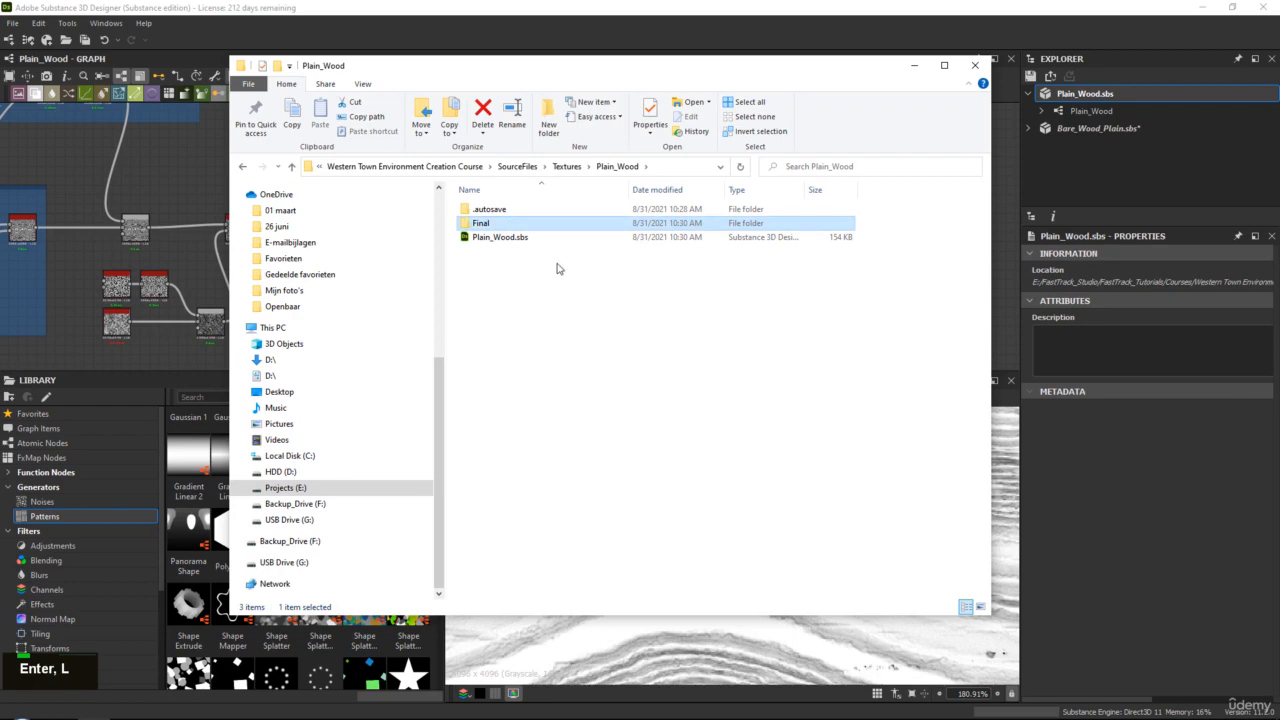
# Step: Open the Final folder, copy its path and minimise the File Explorer window
pyautogui.doubleClick(560, 224)
pyautogui.click(698, 171)
pyautogui.hotkey('ctrl', 'c')
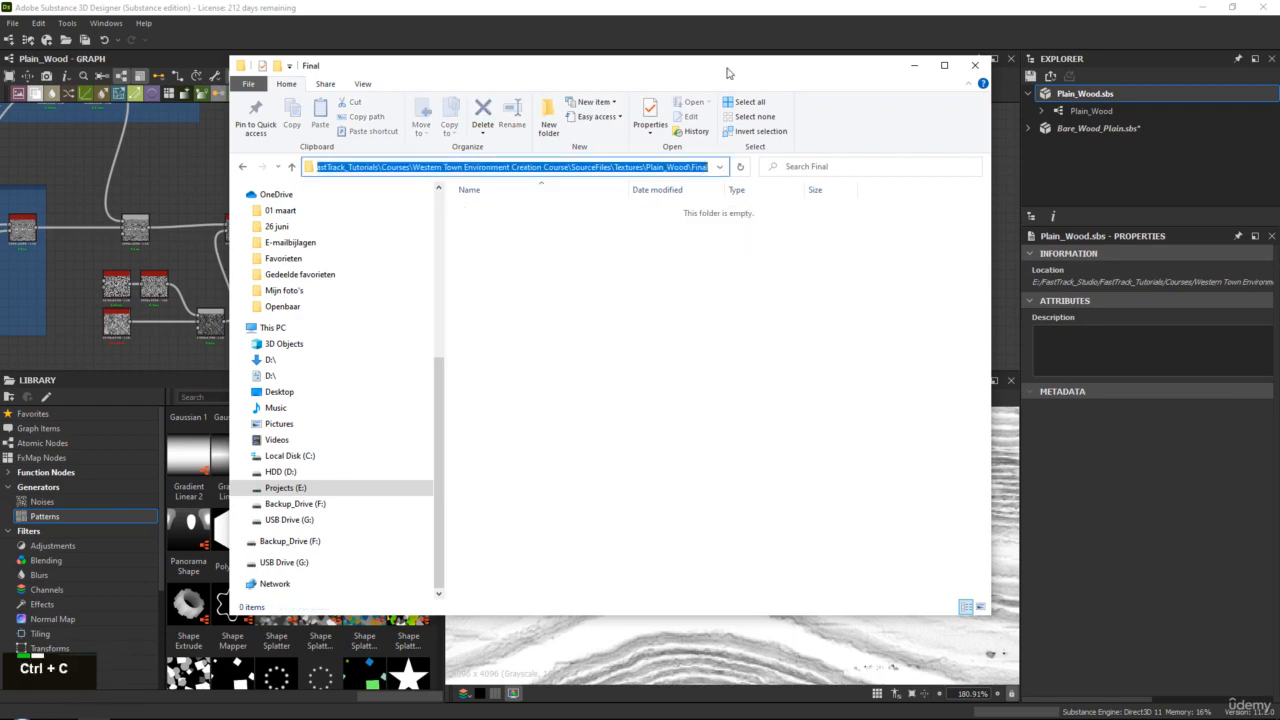
pyautogui.click(914, 66)
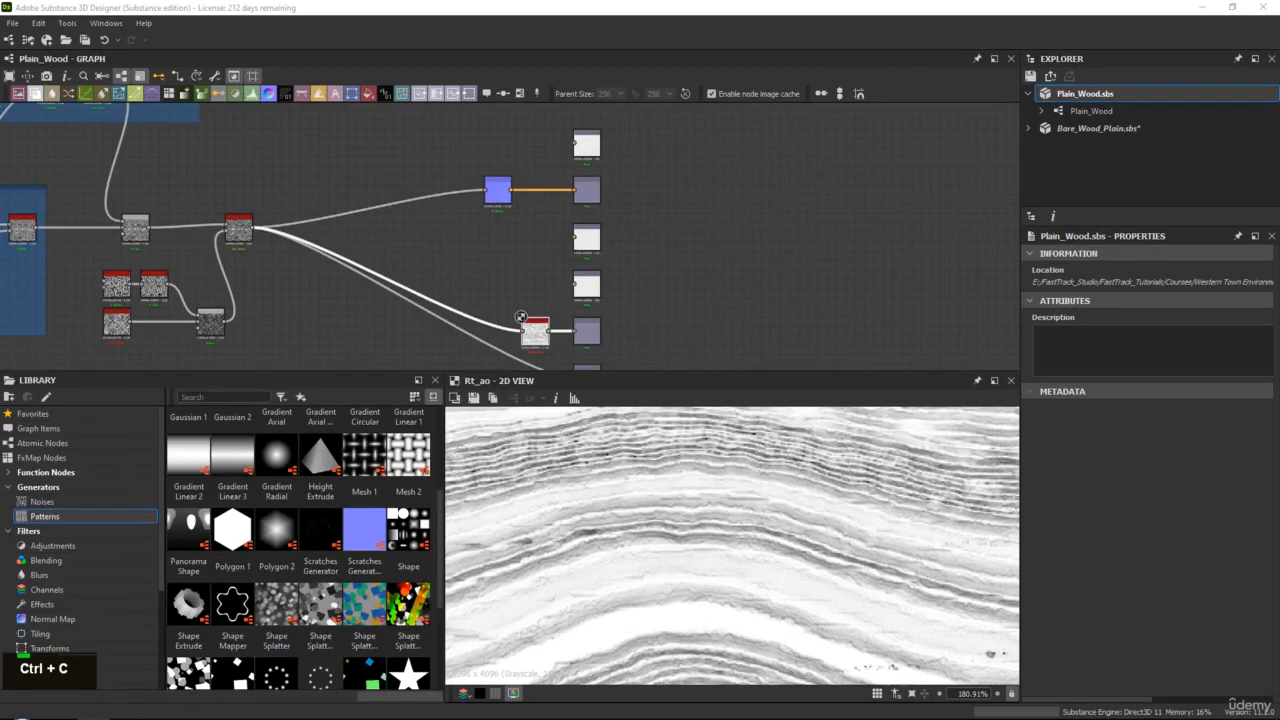
# Step: Start exporting the Plain_Wood graph's outputs as bitmaps and choose the Plain_Wood/Final folder as destination
pyautogui.click(1117, 109)
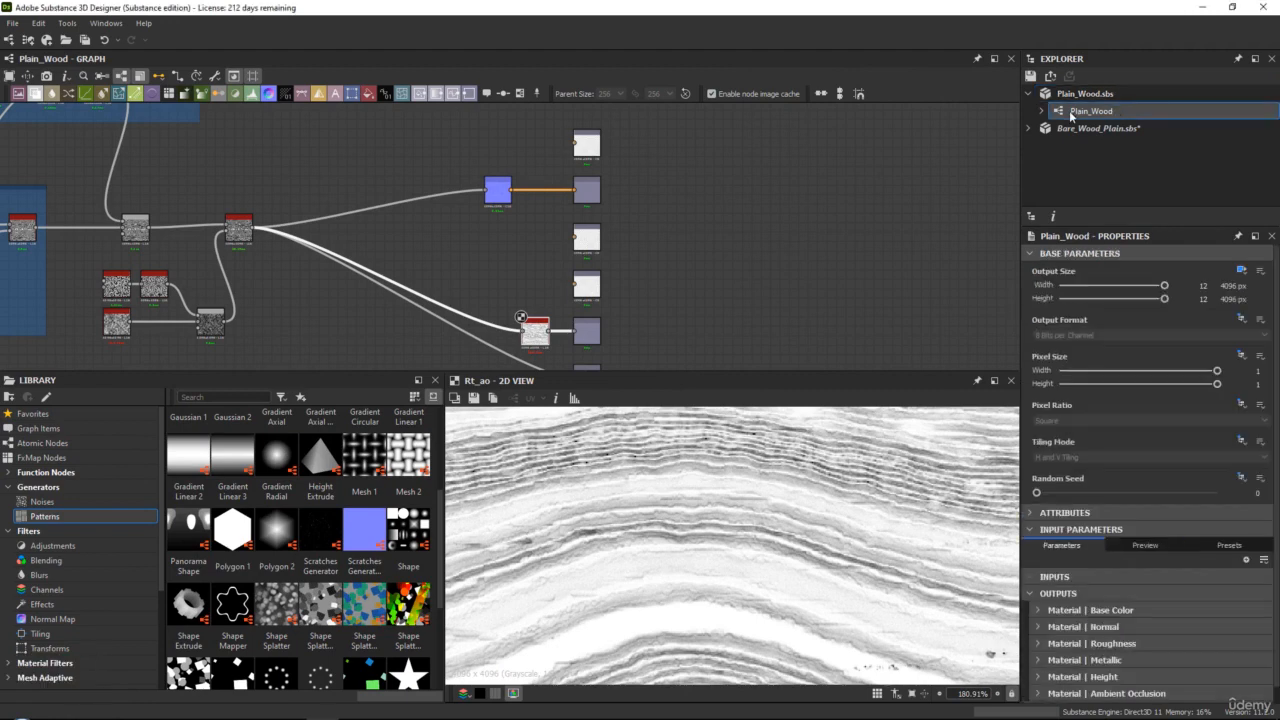
pyautogui.rightClick(1118, 110)
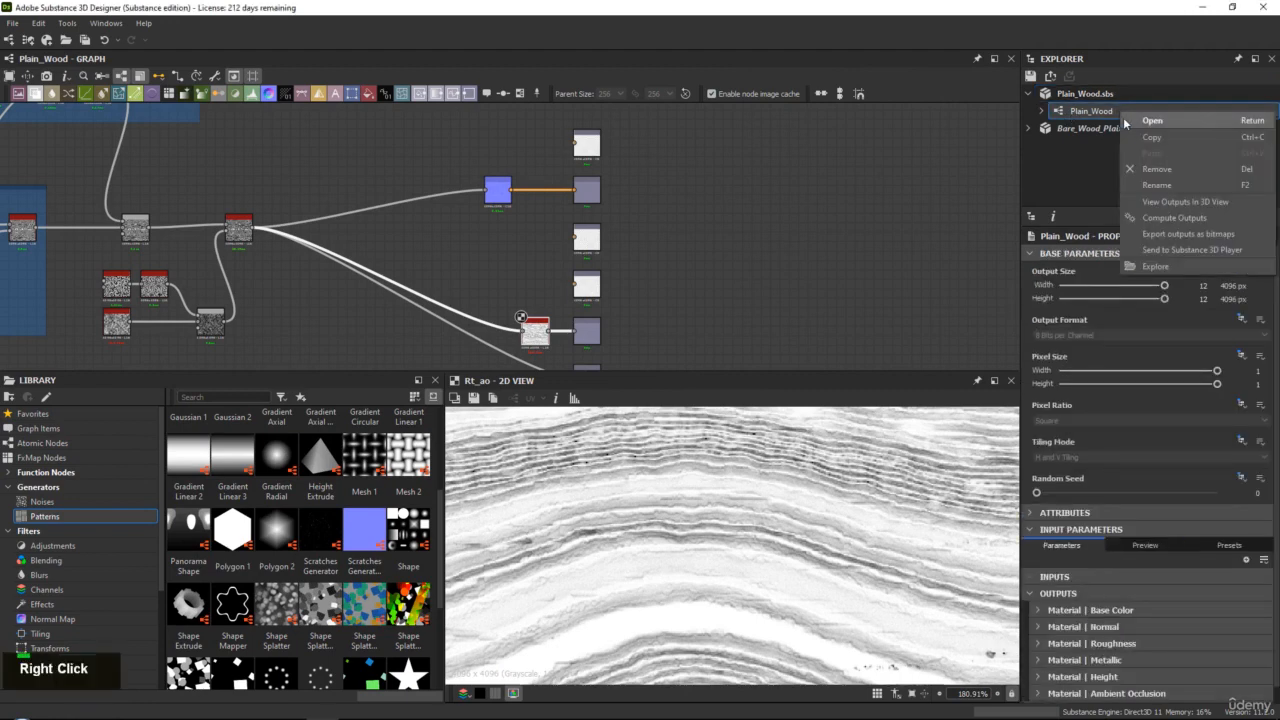
pyautogui.click(1166, 236)
pyautogui.click(827, 204)
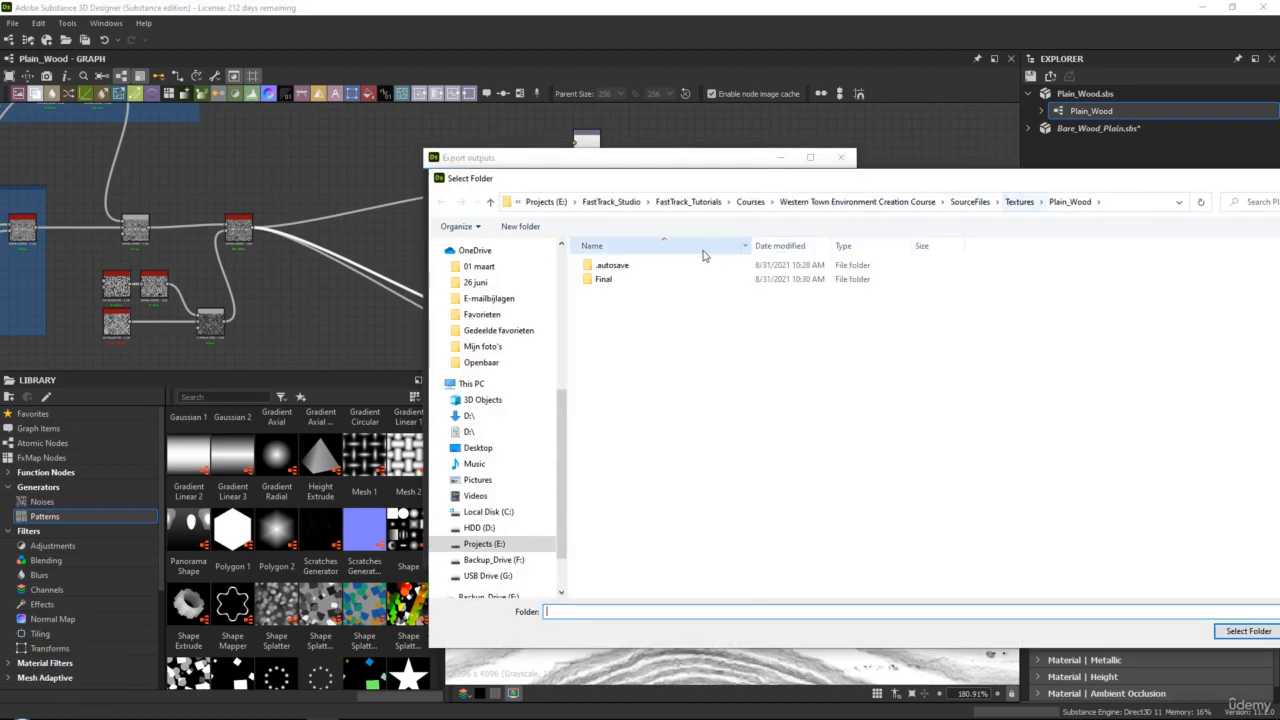
pyautogui.doubleClick(605, 279)
pyautogui.moveTo(665, 190); pyautogui.dragTo(323, 106)
pyautogui.click(908, 556)
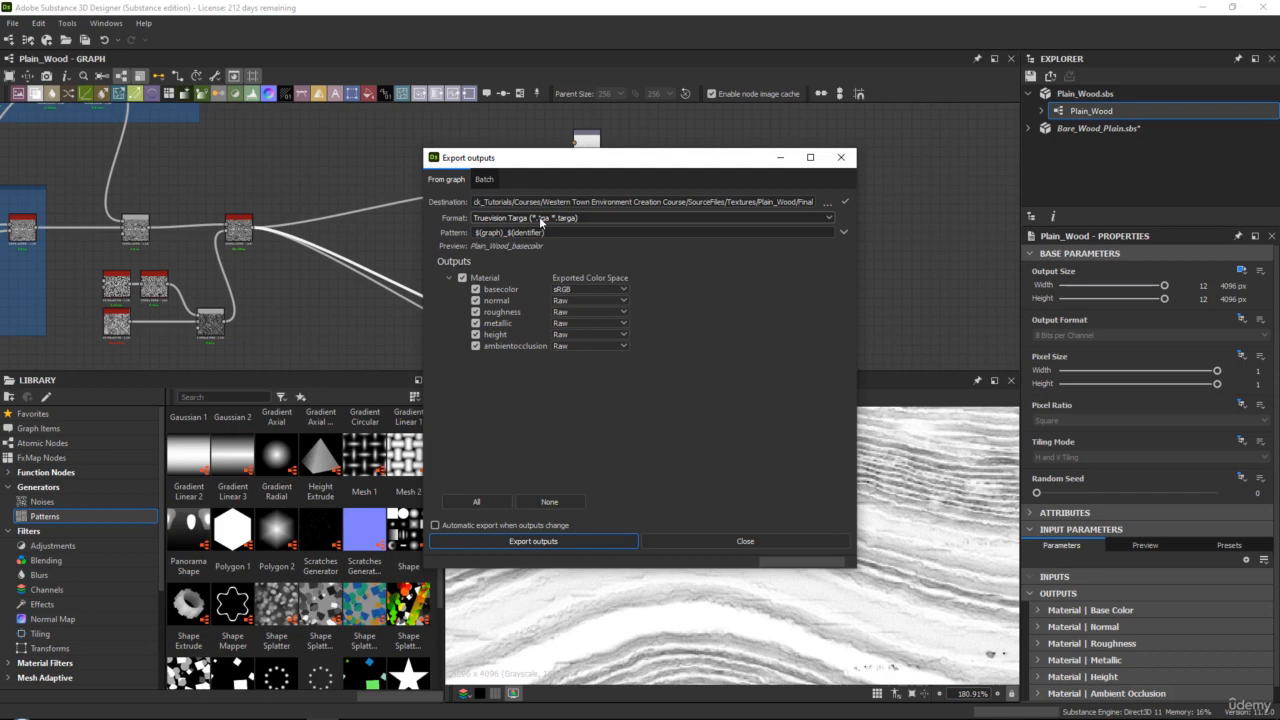
# Step: Enable automatic export when outputs change, export all material outputs as Truevision Targa files and close the export dialog
pyautogui.click(440, 525)
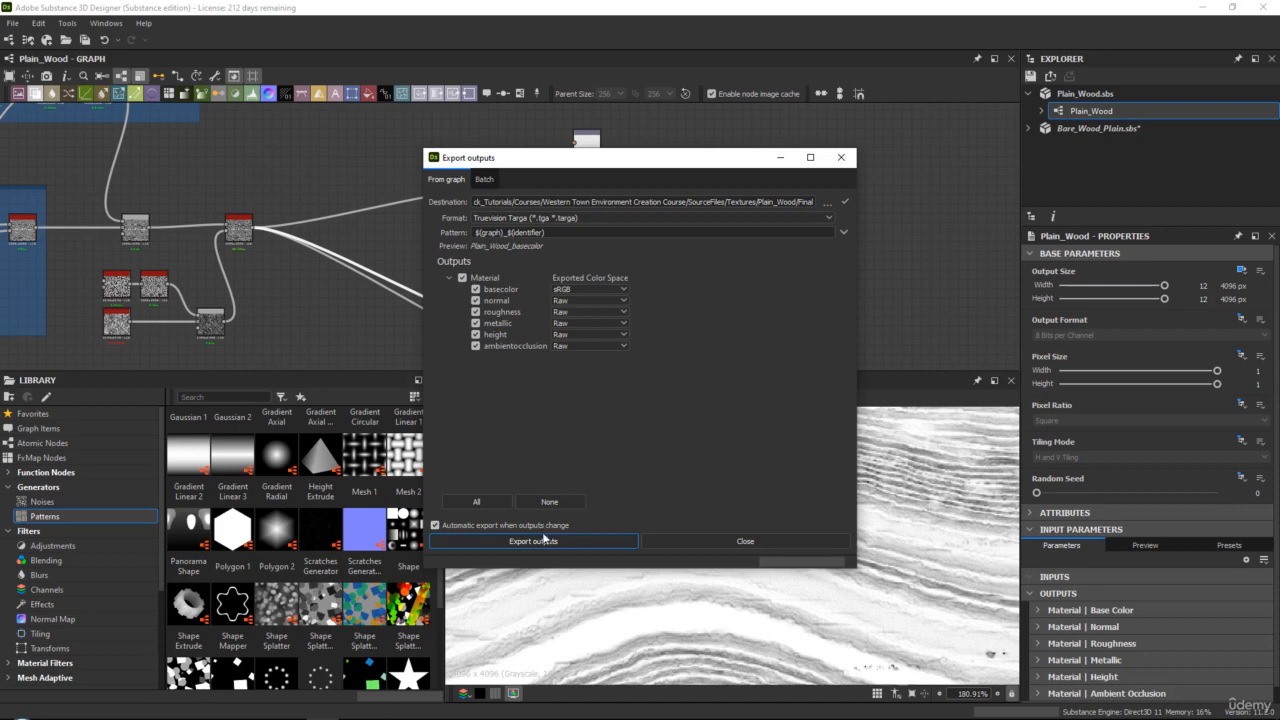
pyautogui.click(546, 542)
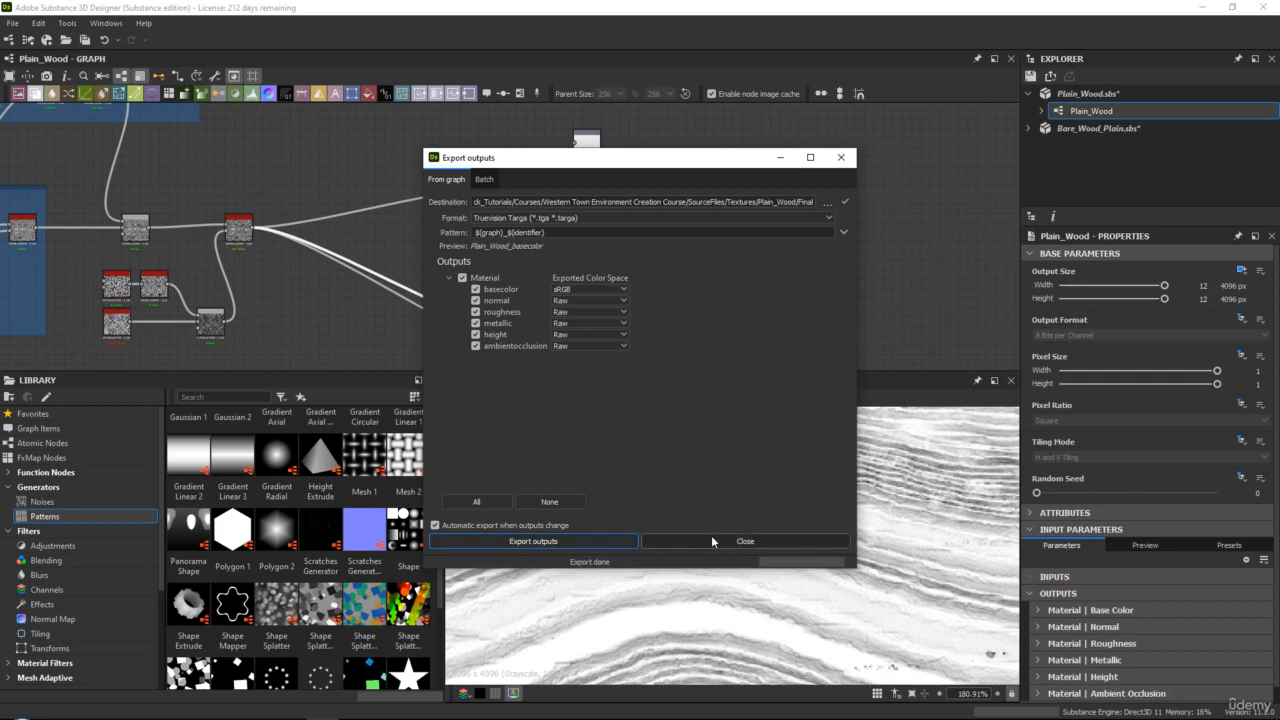
pyautogui.click(711, 535)
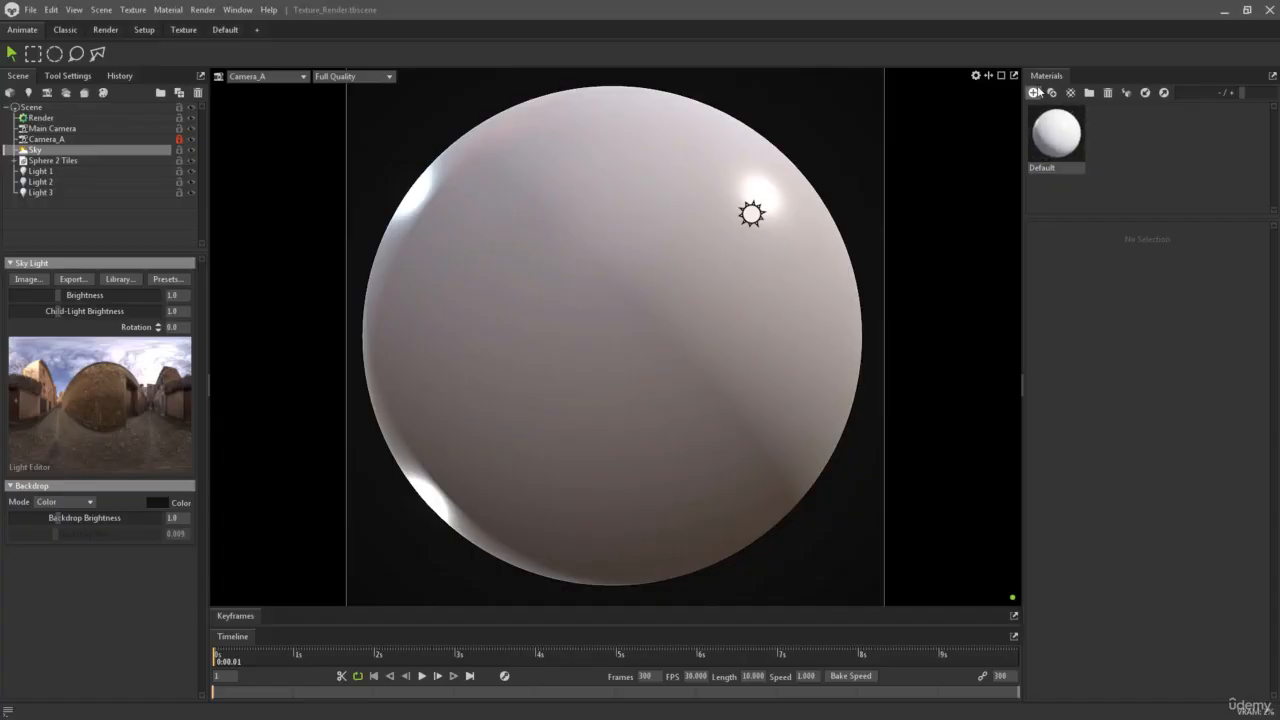
# Step: In Marmoset Toolbag's Texture_Render scene, create a new material and name it Wood_Plain
pyautogui.click(1035, 92)
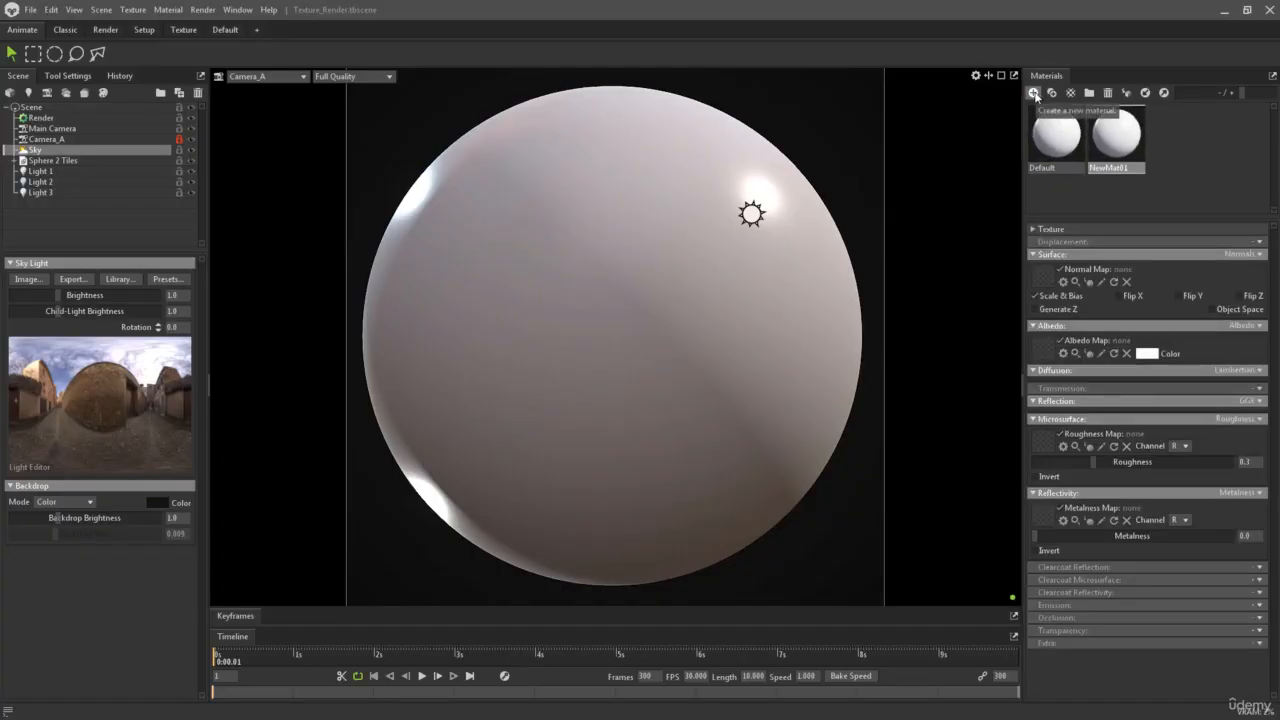
pyautogui.doubleClick(1129, 170)
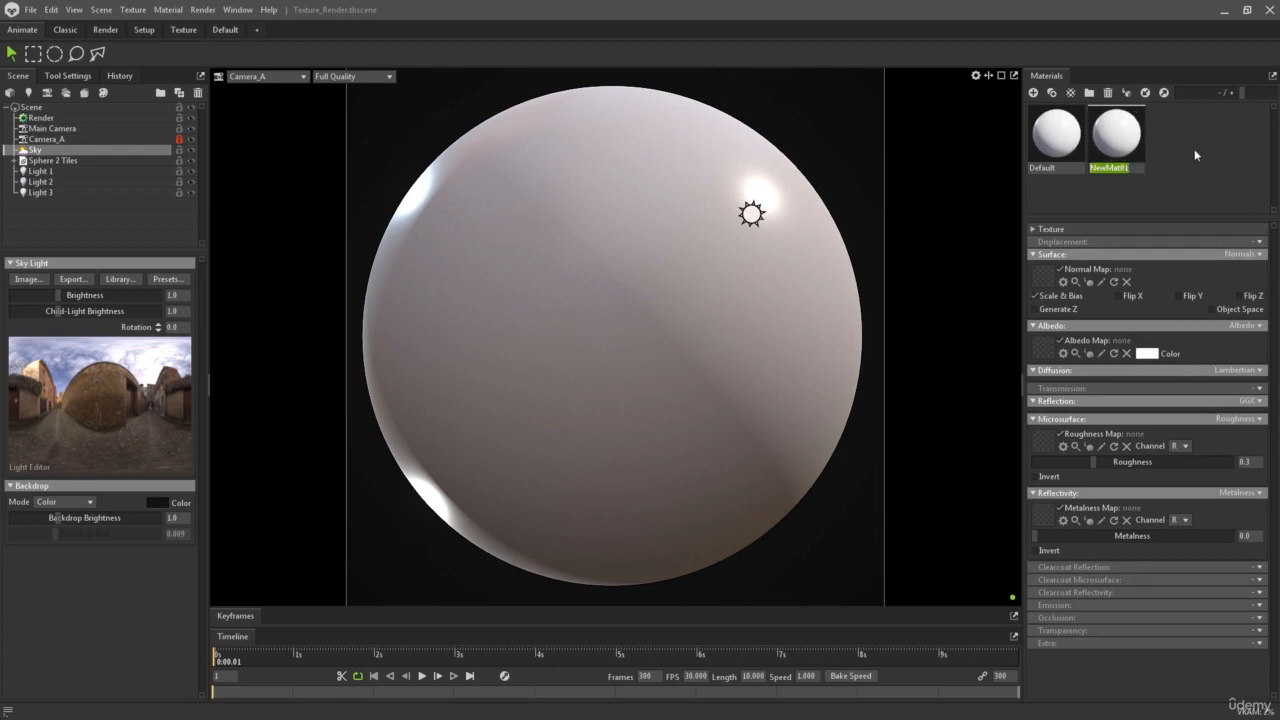
pyautogui.write('Wood_Pla')
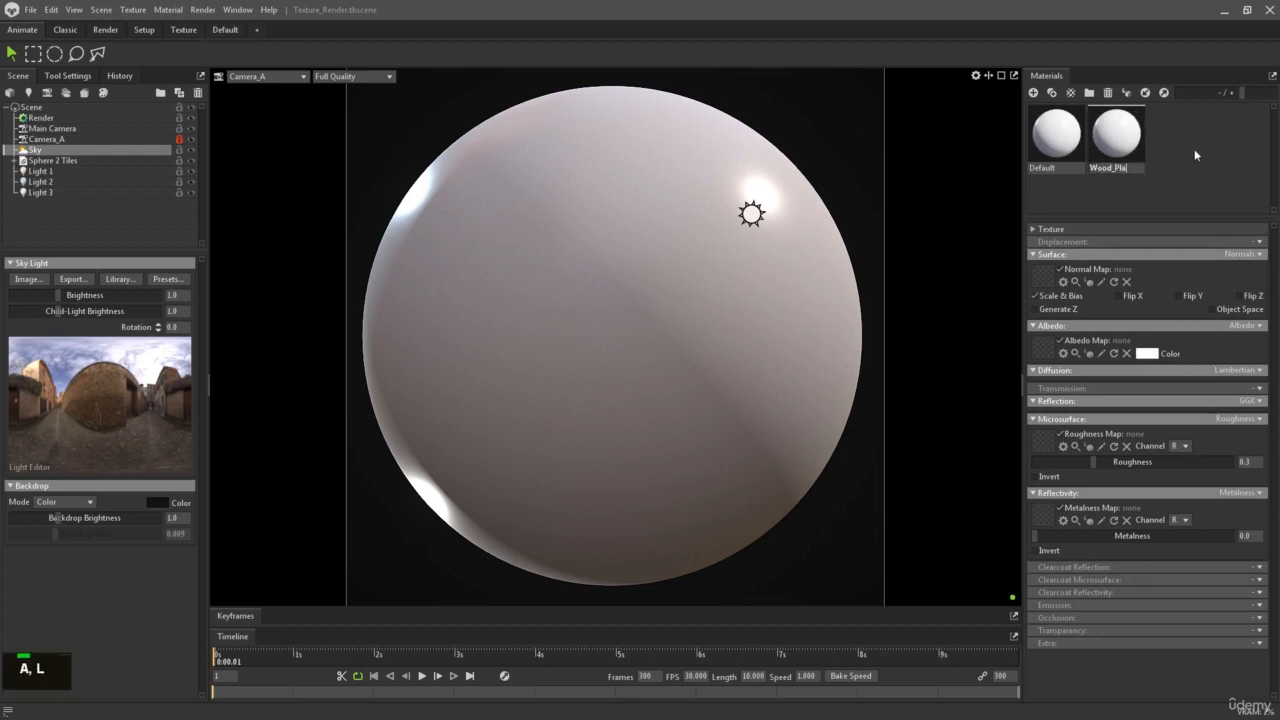
pyautogui.write('in')
pyautogui.press('Return')
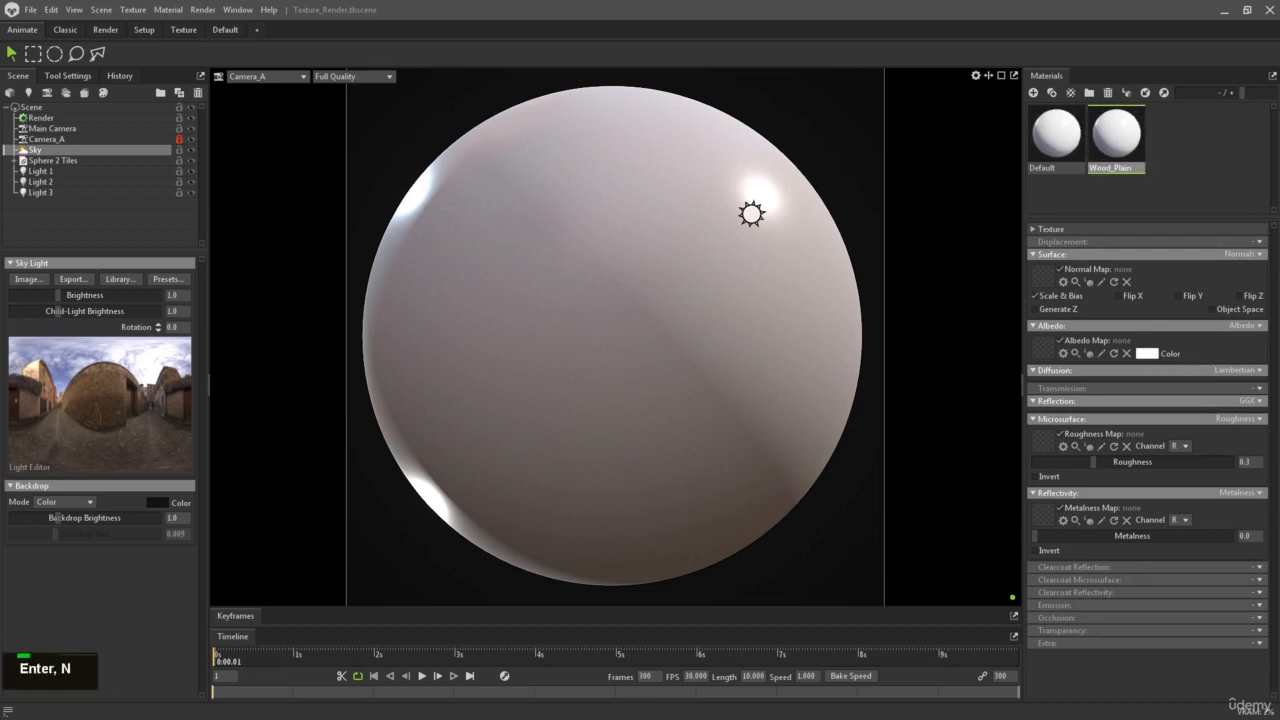
# Step: Assign Plain_Wood_normal.tga to Wood_Plain's normal map, and enable standard Occlusion with Plain_Wood_ambientocclusion.tga as its map
pyautogui.moveTo(0, 172); pyautogui.dragTo(599, 93)
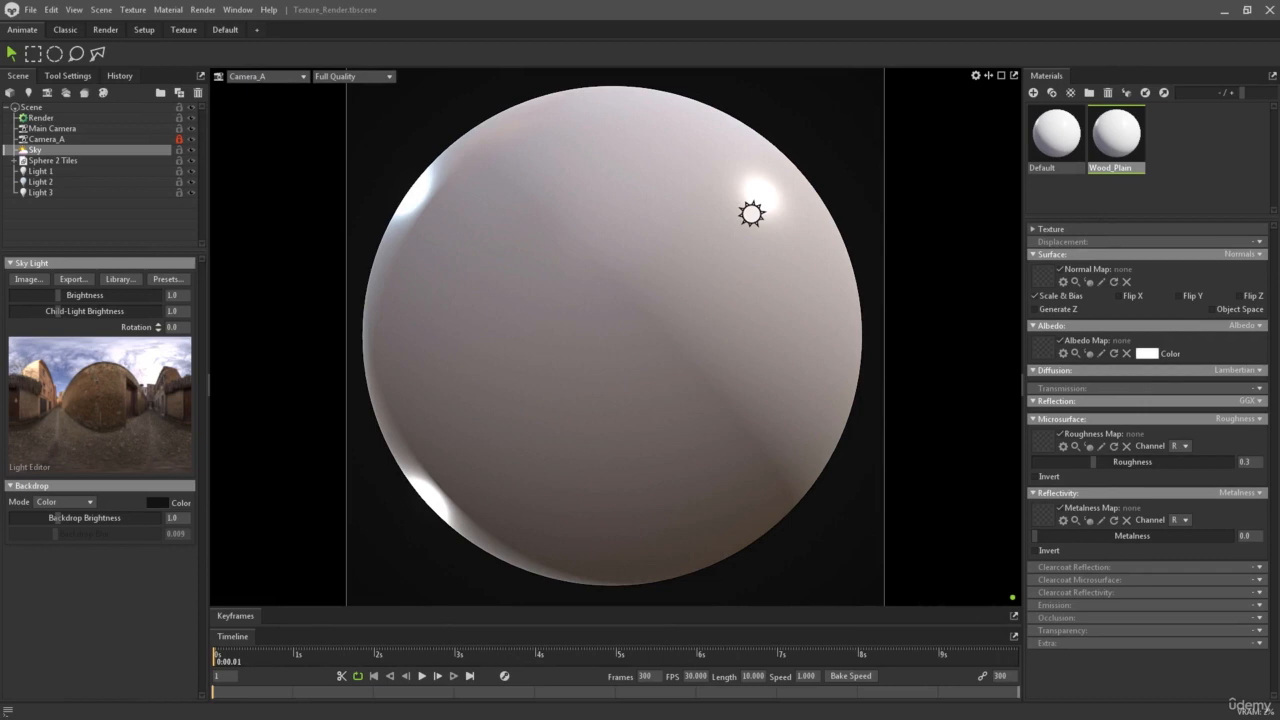
pyautogui.moveTo(0, 390); pyautogui.dragTo(1044, 268)
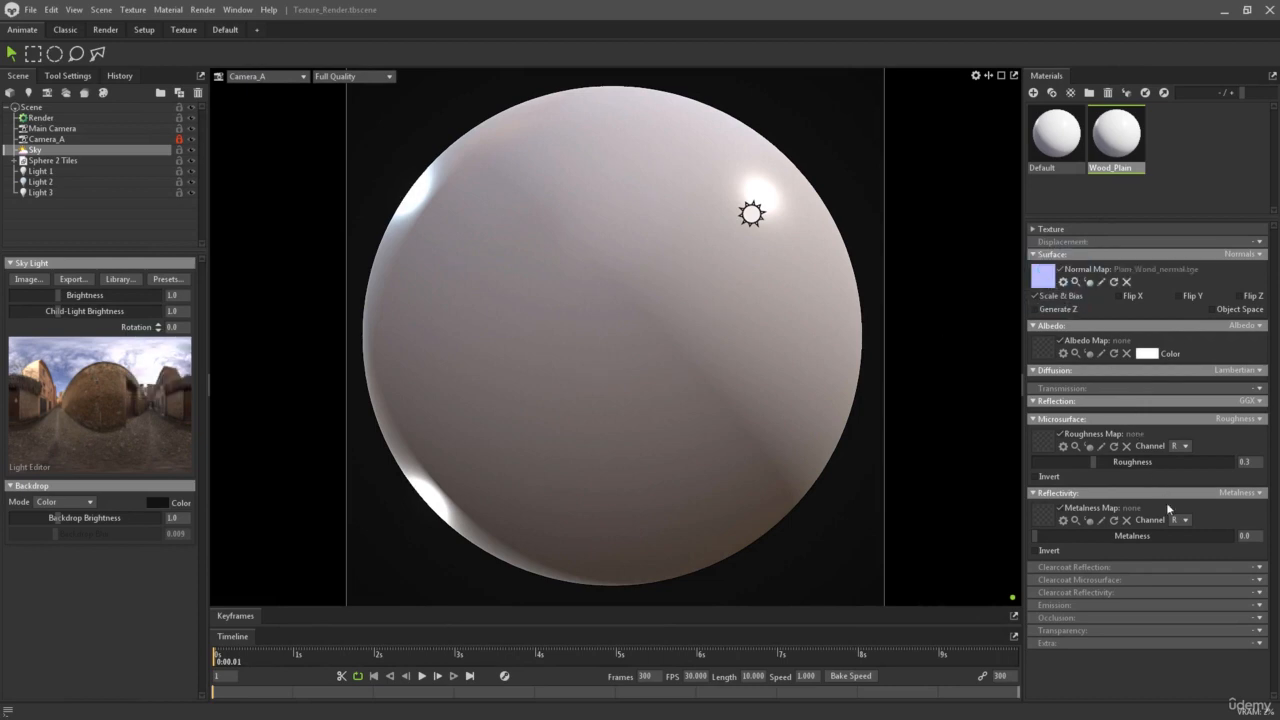
pyautogui.scroll(-1, 1210, 570)
pyautogui.click(1259, 618)
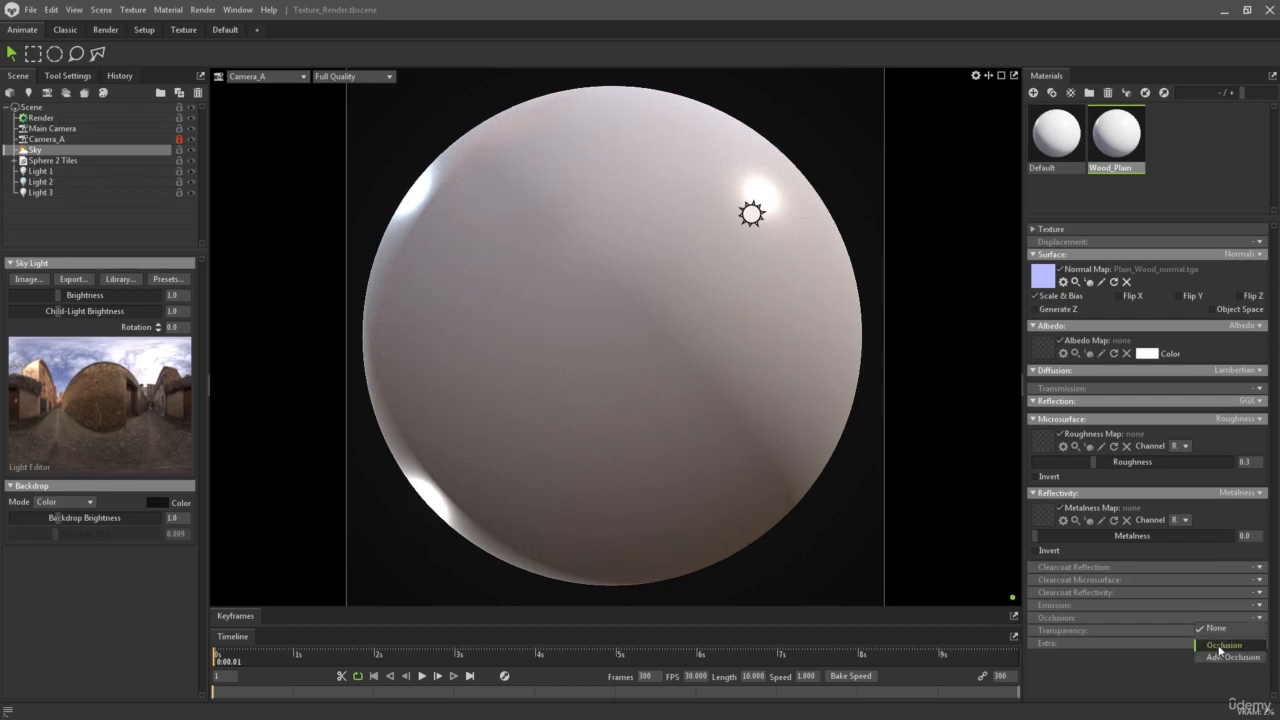
pyautogui.click(1228, 645)
pyautogui.scroll(-1, 1150, 600)
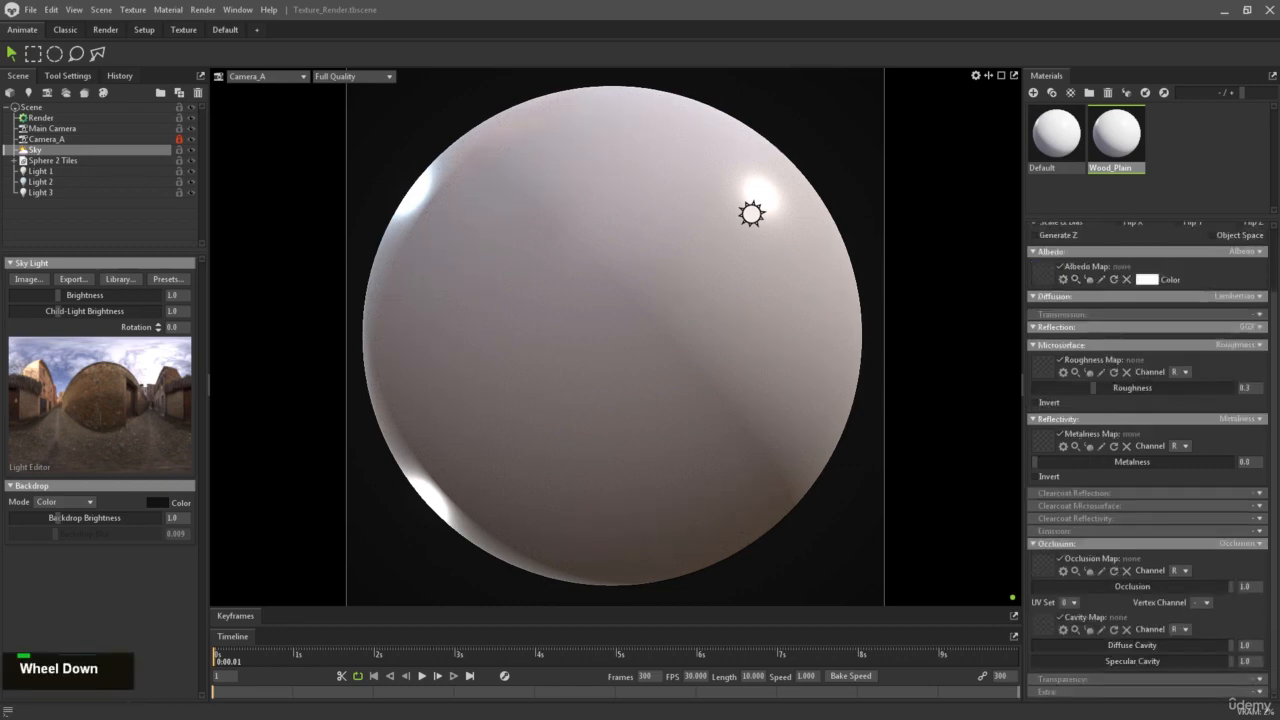
pyautogui.moveTo(982, 354); pyautogui.dragTo(1044, 566)
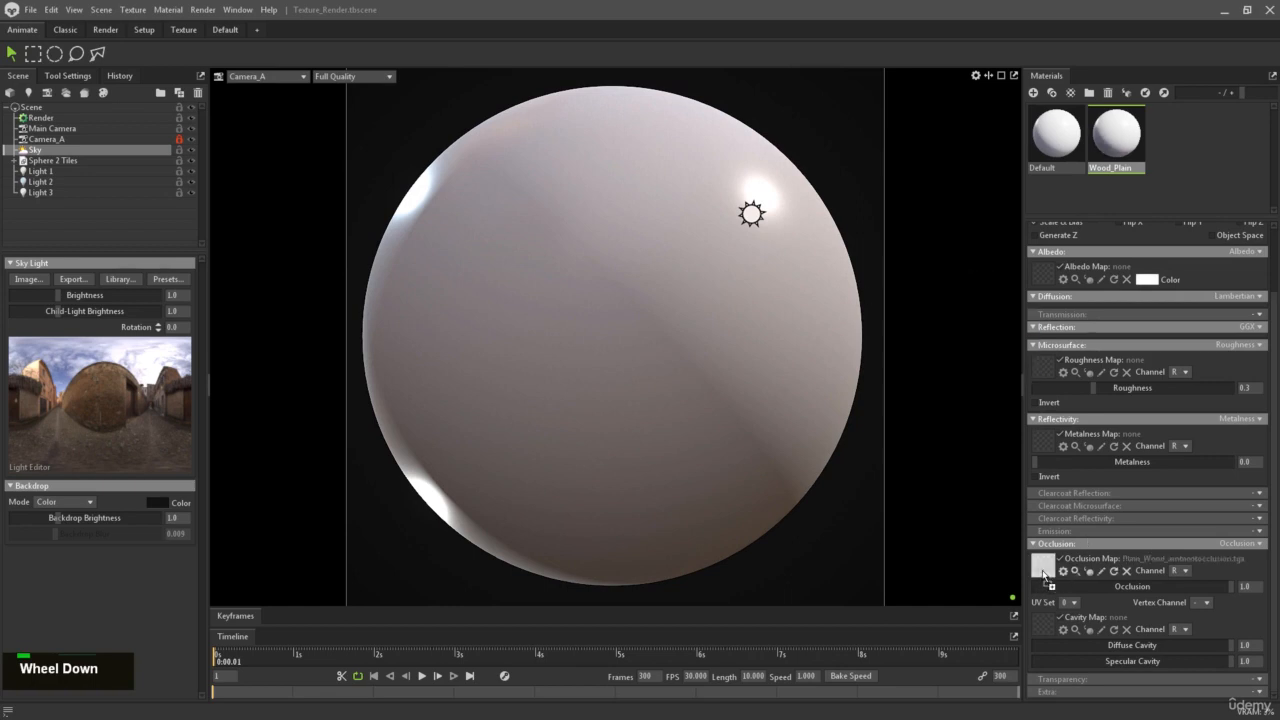
# Step: Apply the Wood_Plain material to the sphere and set its occlusion strength to 0.502
pyautogui.moveTo(1116, 134); pyautogui.dragTo(579, 240)
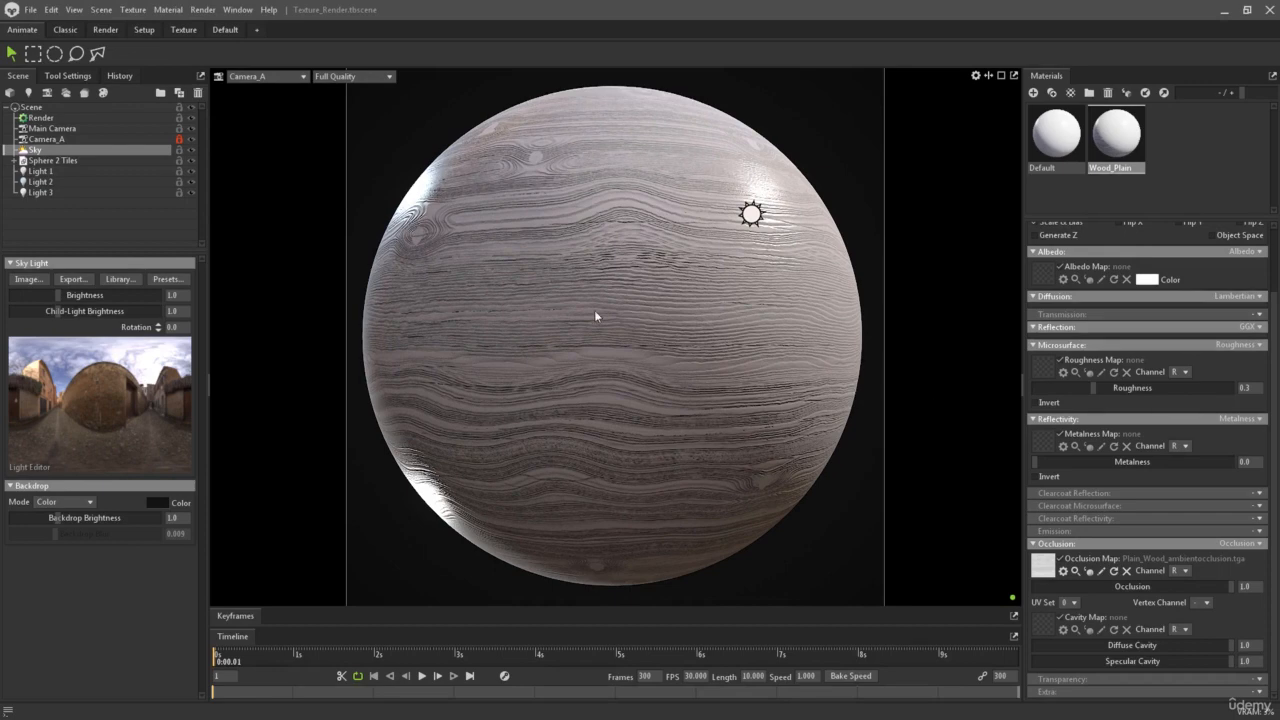
pyautogui.moveTo(1161, 589); pyautogui.dragTo(1133, 589)
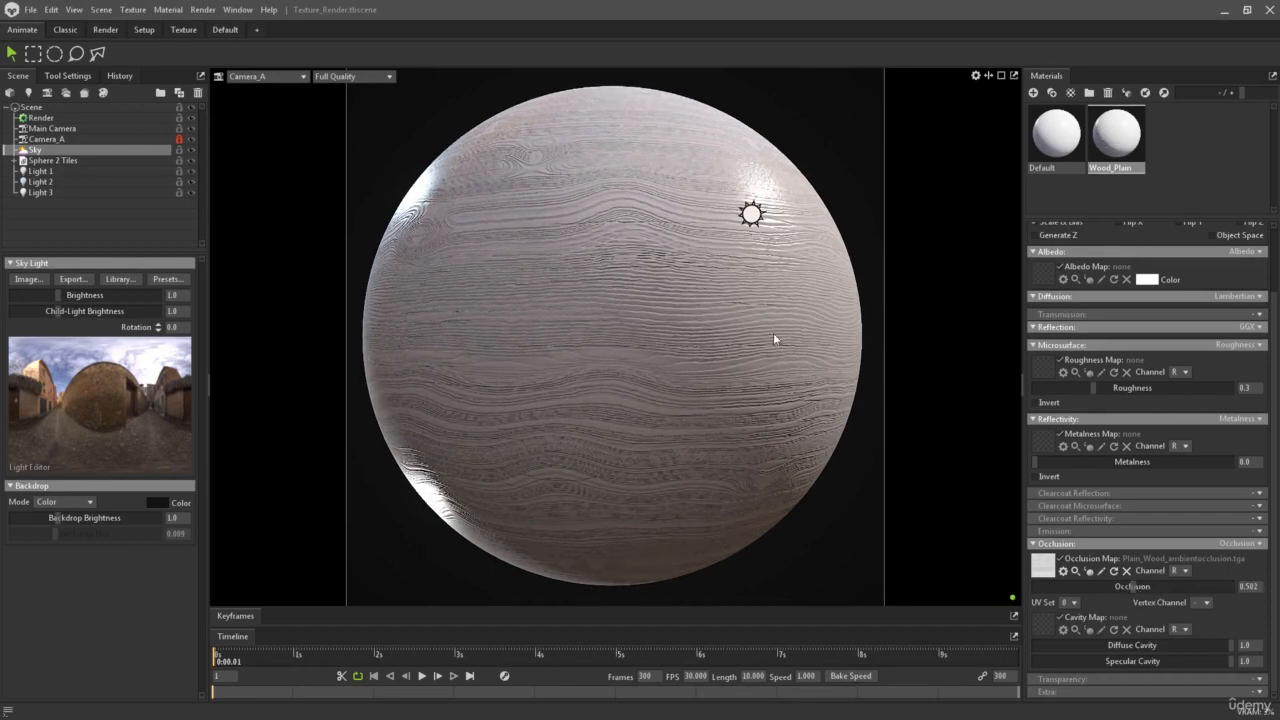
# Step: Set Wood_Plain's texture tiling to 2 and its roughness to 0.82
pyautogui.scroll(3, 1166, 450)
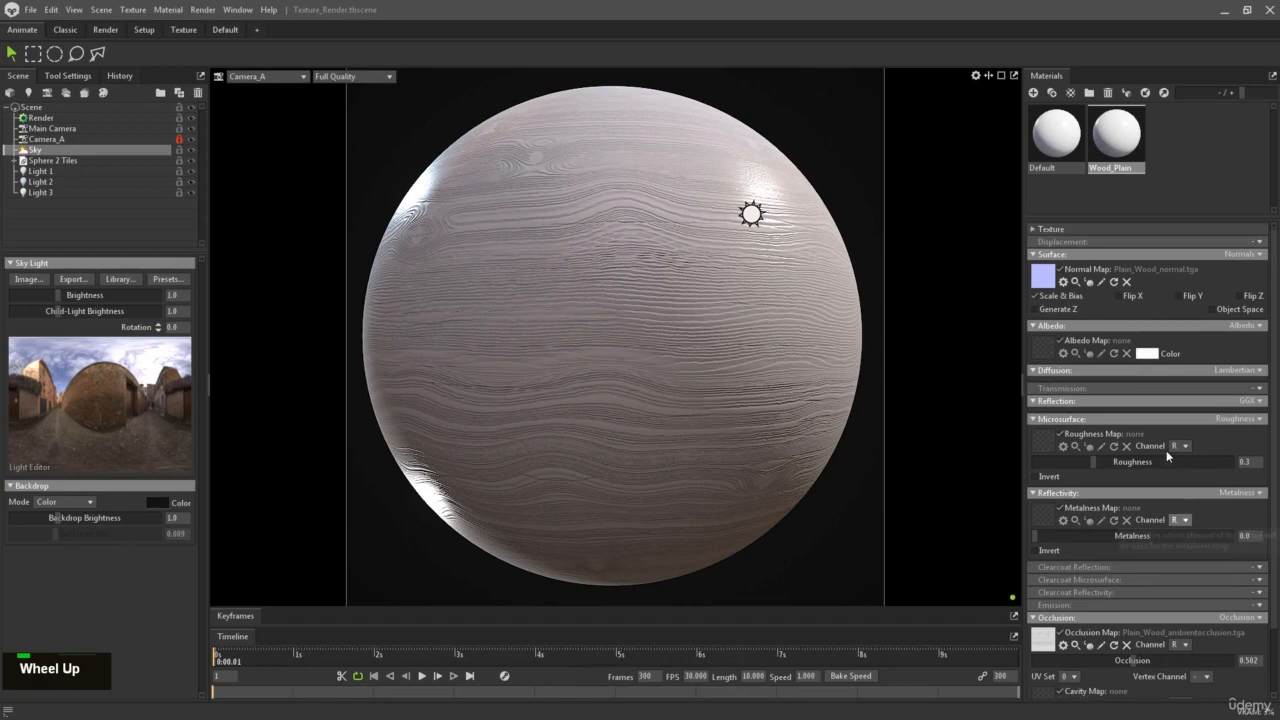
pyautogui.click(1034, 229)
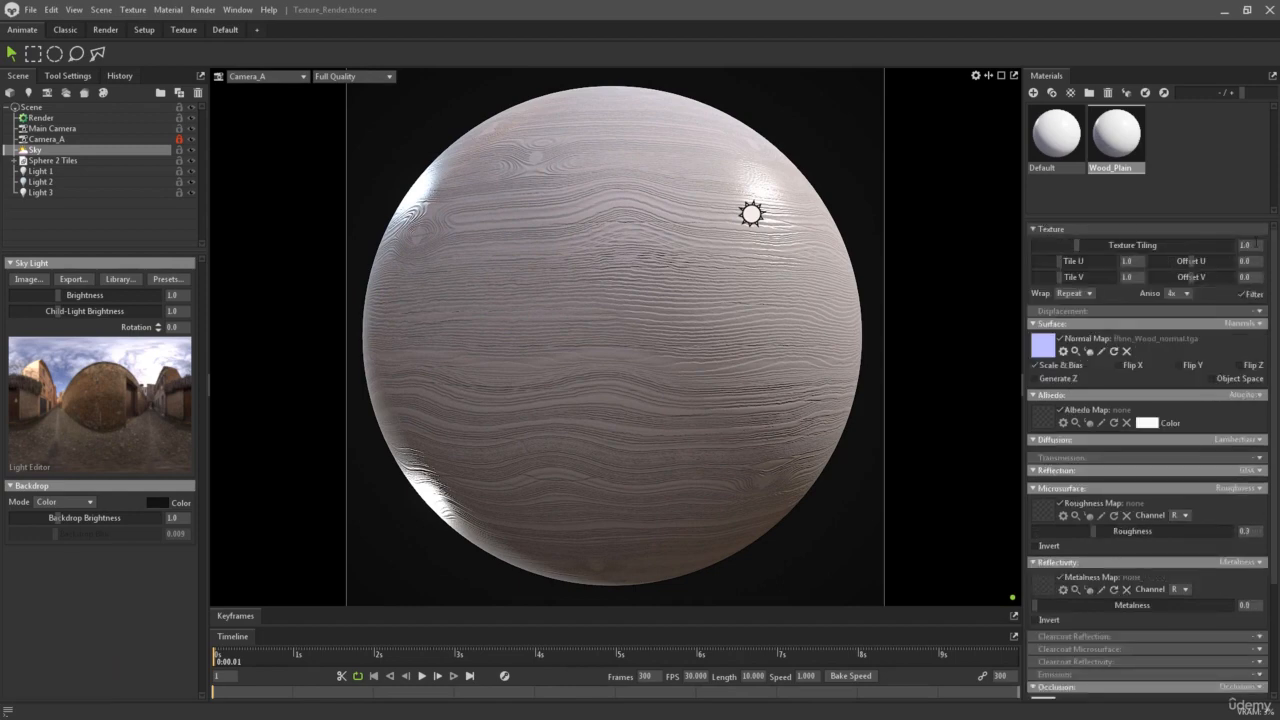
pyautogui.click(1244, 245)
pyautogui.write('2')
pyautogui.press('Return')
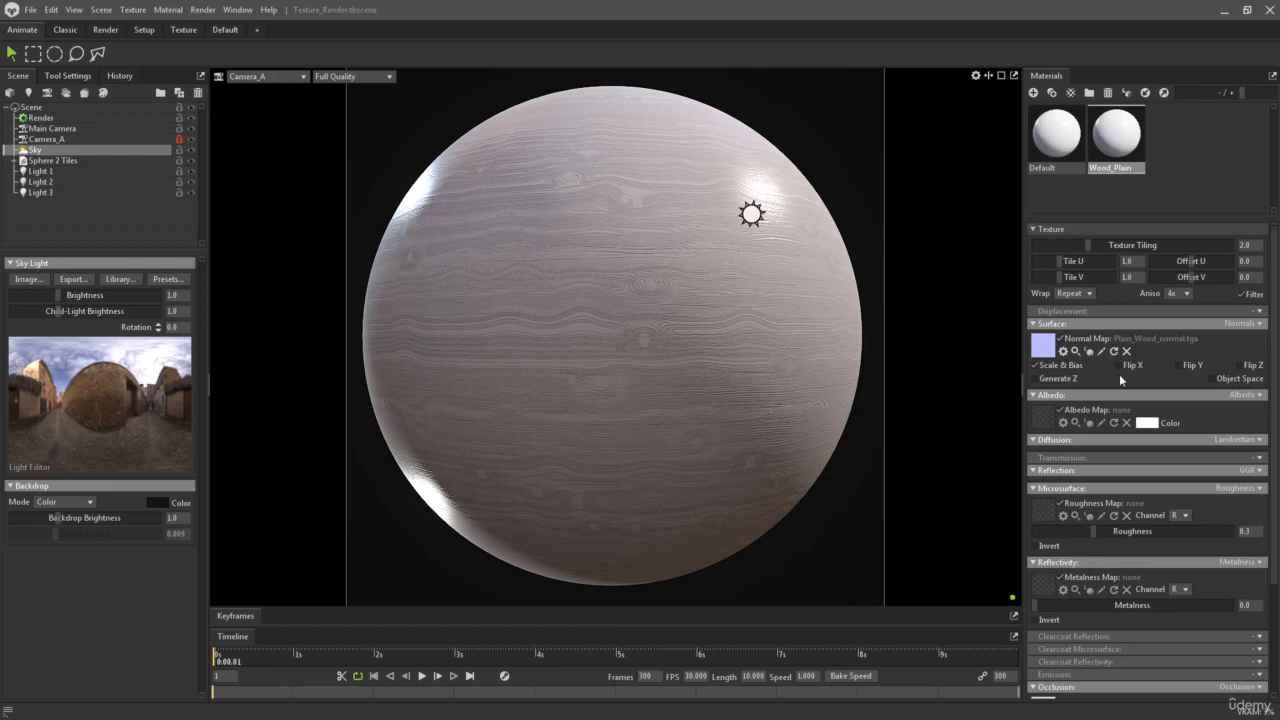
pyautogui.scroll(-3, 1116, 376)
pyautogui.moveTo(1106, 435); pyautogui.dragTo(1196, 435)
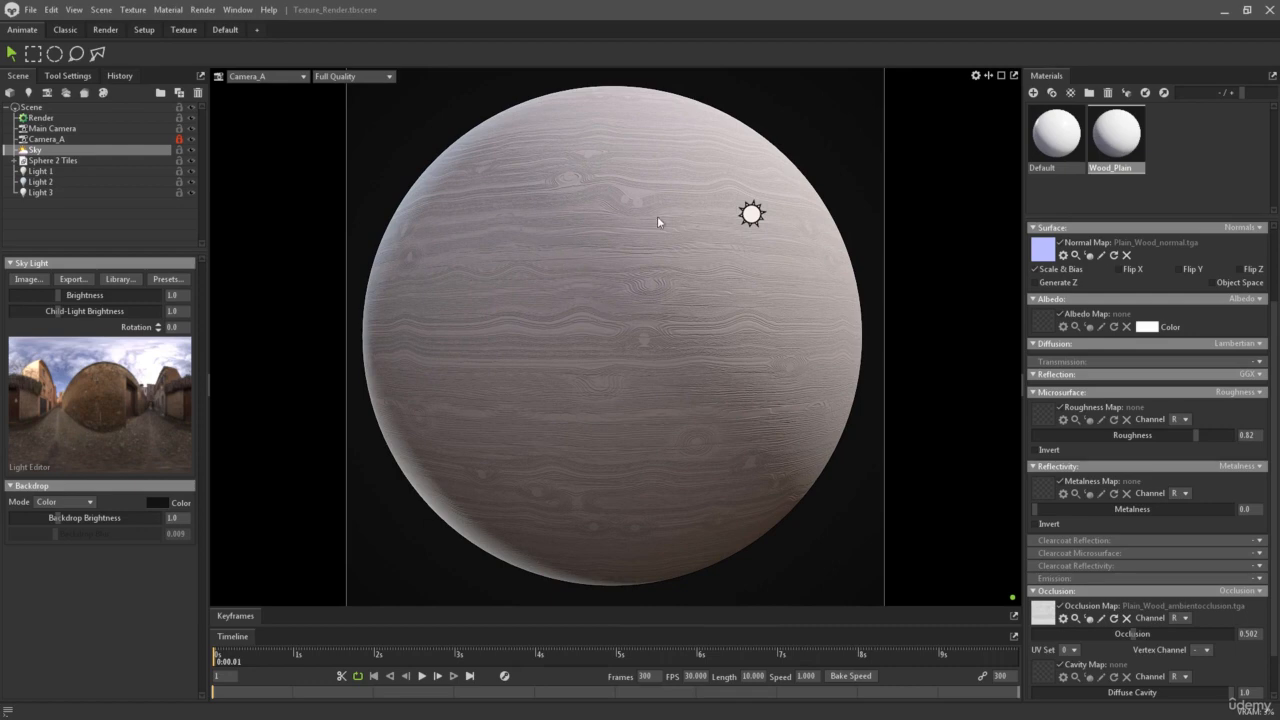
# Step: Try a texture tiling of about 1.17 on the sphere and return it to 2
pyautogui.scroll(2, 1126, 284)
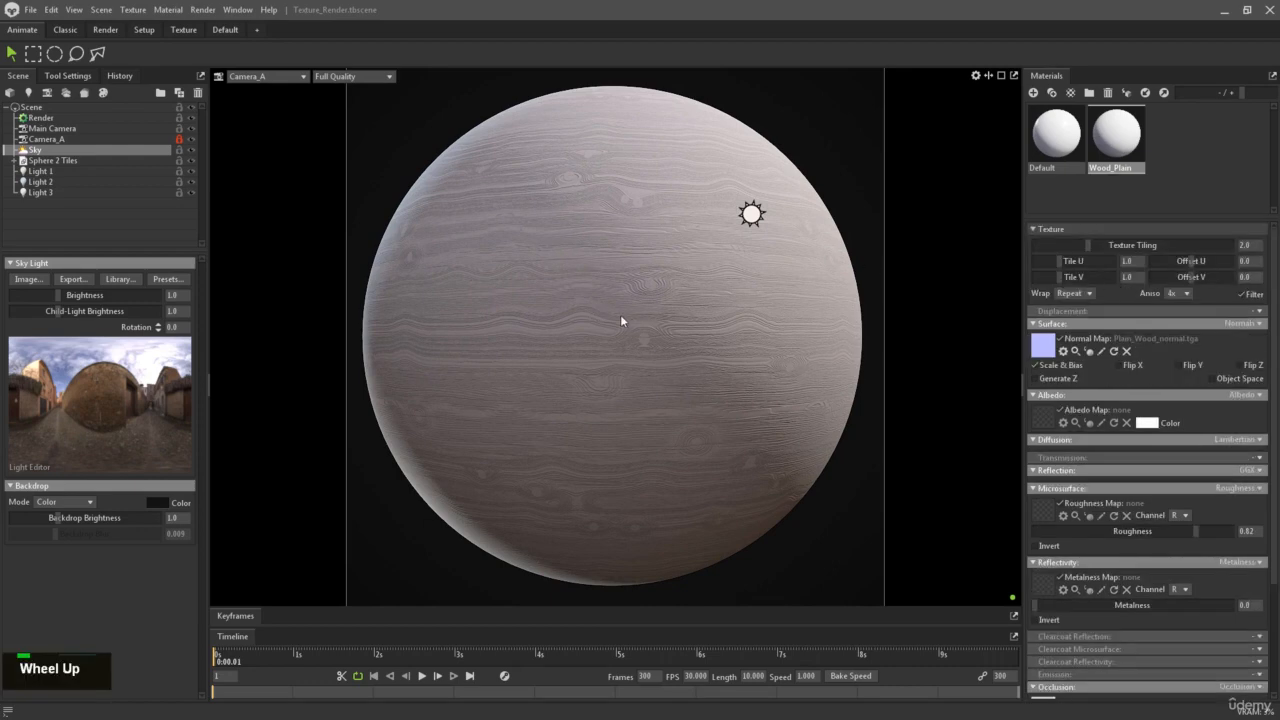
pyautogui.moveTo(1084, 244); pyautogui.dragTo(1078, 244)
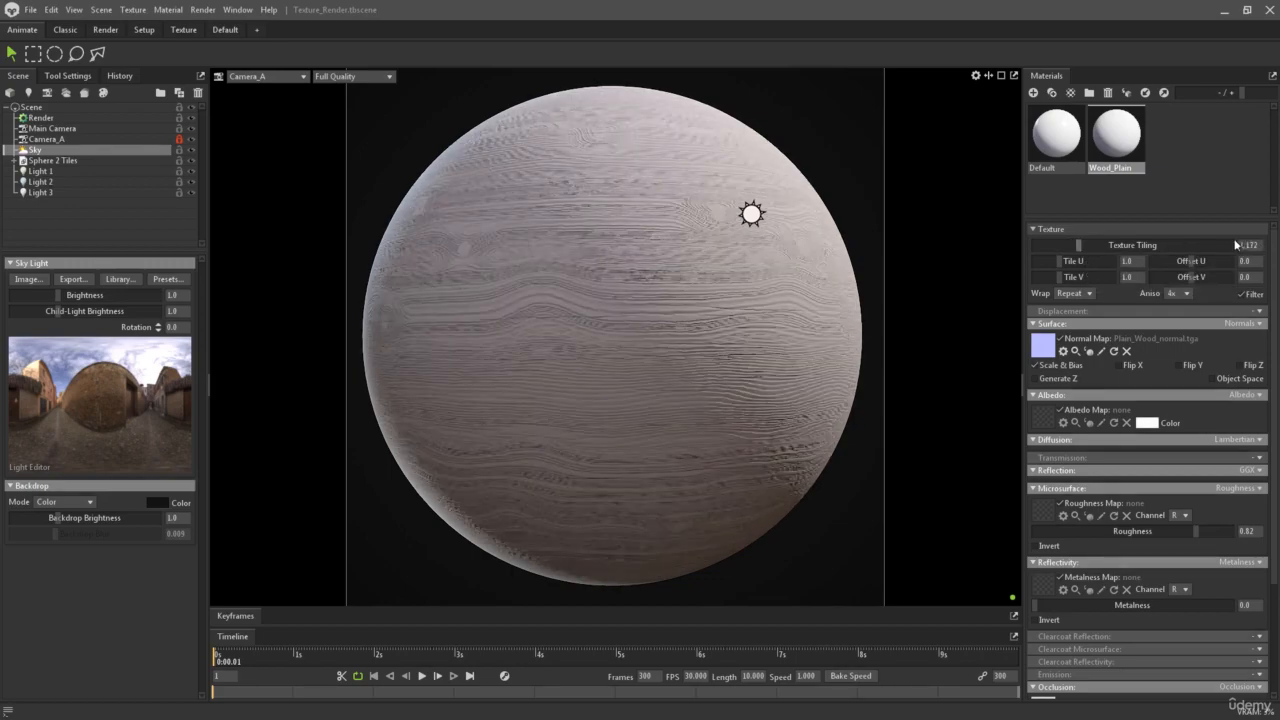
pyautogui.write('2')
pyautogui.press('Return')
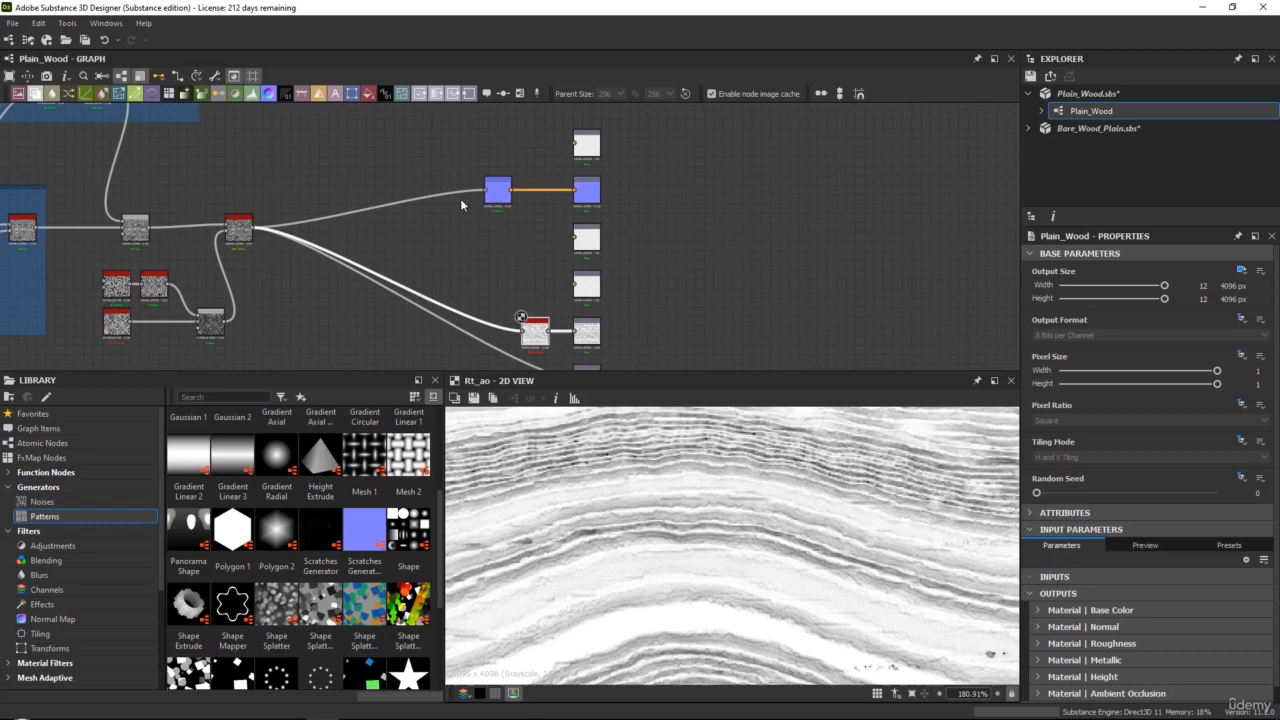
# Step: In Substance 3D Designer's Plain_Wood graph, preview the last Multi Dir. Warp Grayscale node of the Strong_Cuts frame and examine its lines
pyautogui.moveTo(460, 198); pyautogui.dragTo(531, 255, button='middle')
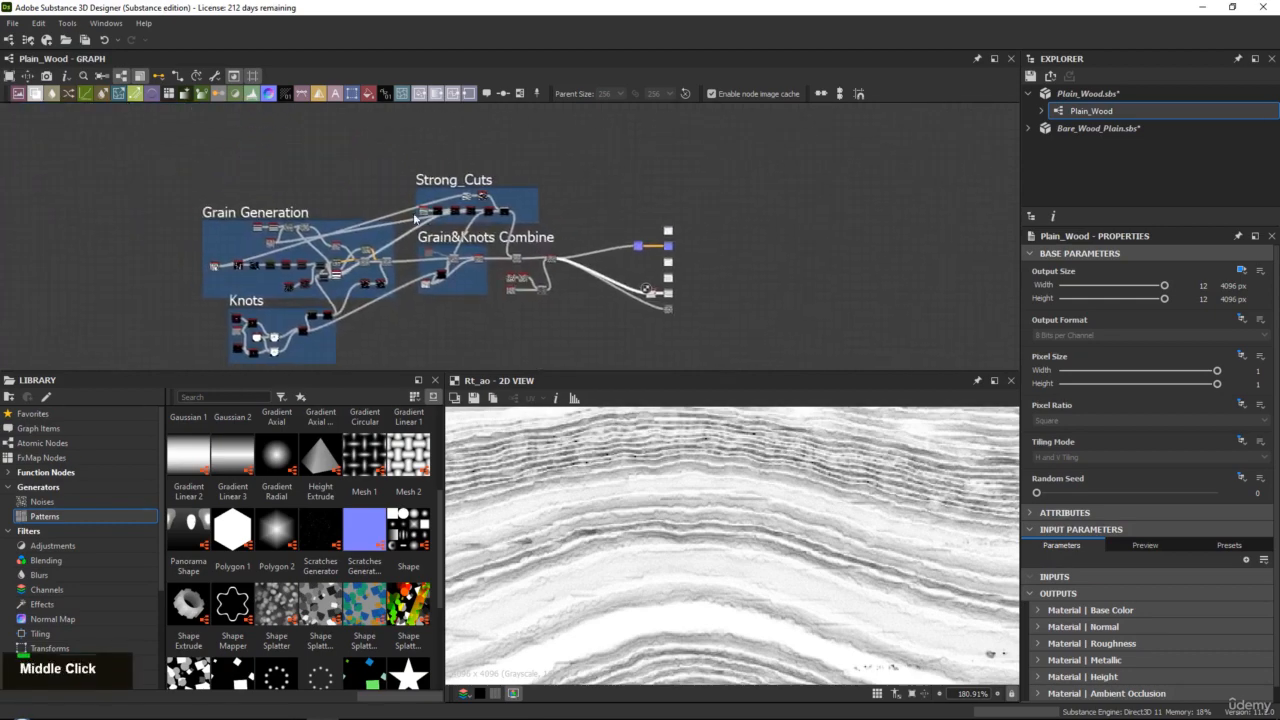
pyautogui.scroll(3, 620, 252)
pyautogui.doubleClick(525, 249)
pyautogui.scroll(-5, 740, 506)
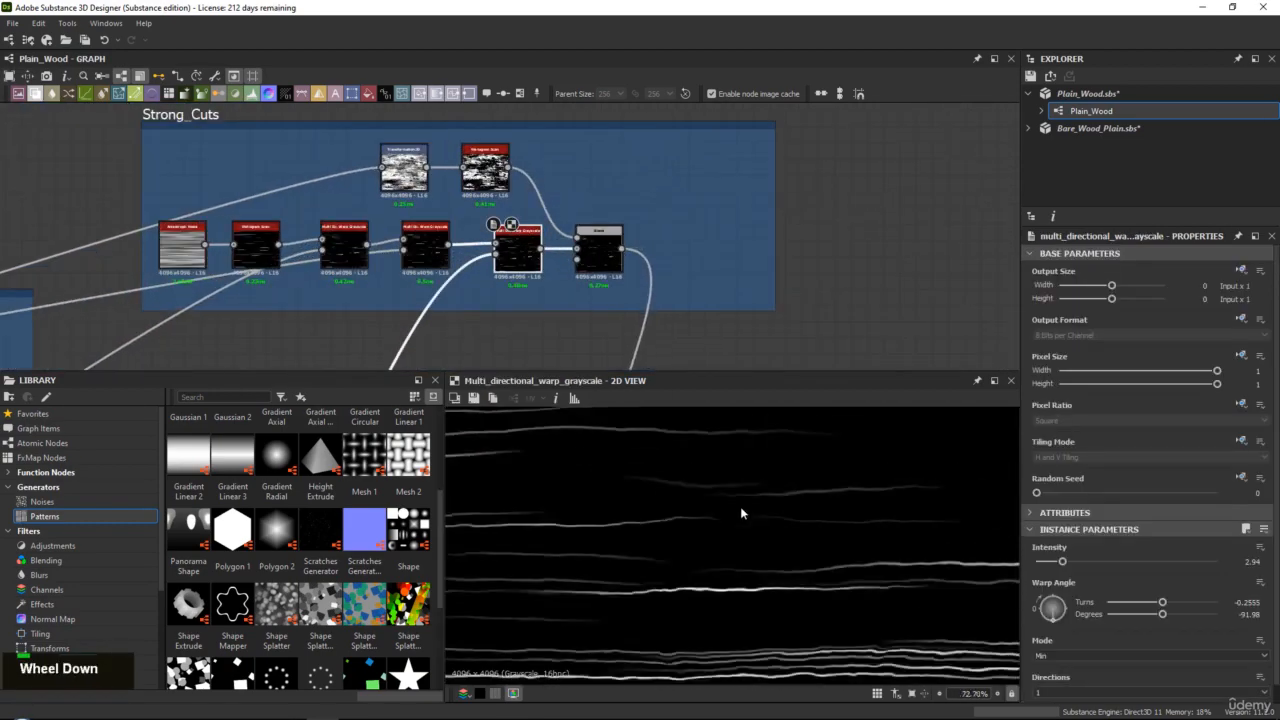
pyautogui.scroll(-1, 727, 527)
pyautogui.moveTo(726, 606); pyautogui.dragTo(725, 552, button='middle')
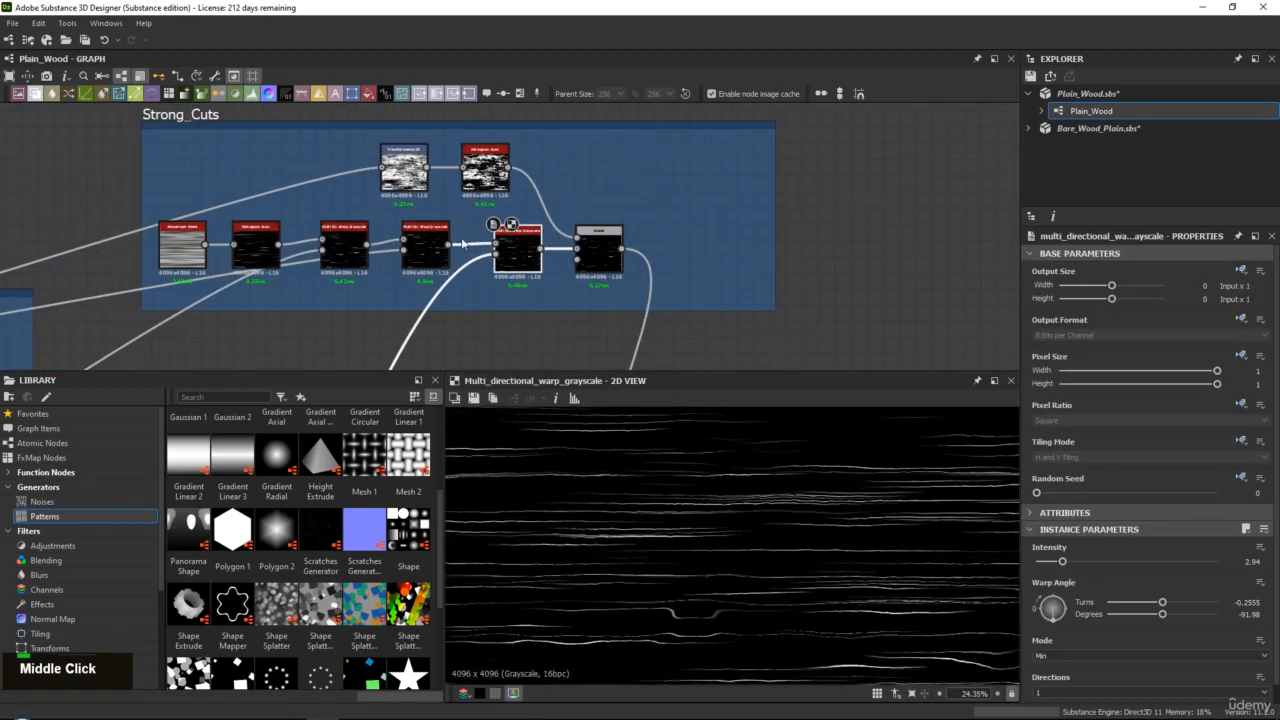
# Step: Add a Warp node below the third Multi Dir. Warp Grayscale, with the second one's output feeding its input
pyautogui.moveTo(478, 214); pyautogui.dragTo(494, 185, button='middle')
pyautogui.scroll(2, 519, 267)
pyautogui.moveTo(519, 267); pyautogui.dragTo(491, 234, button='middle')
pyautogui.press('space')
pyautogui.write('wa')
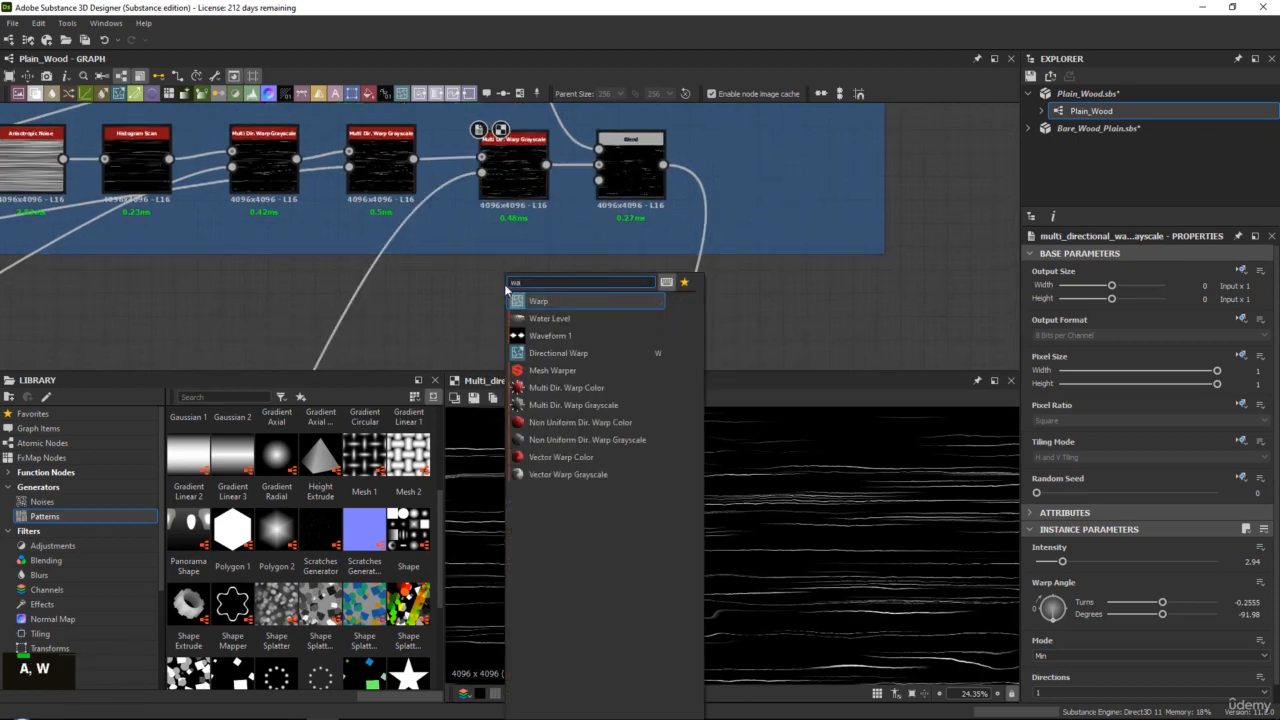
pyautogui.press('Return')
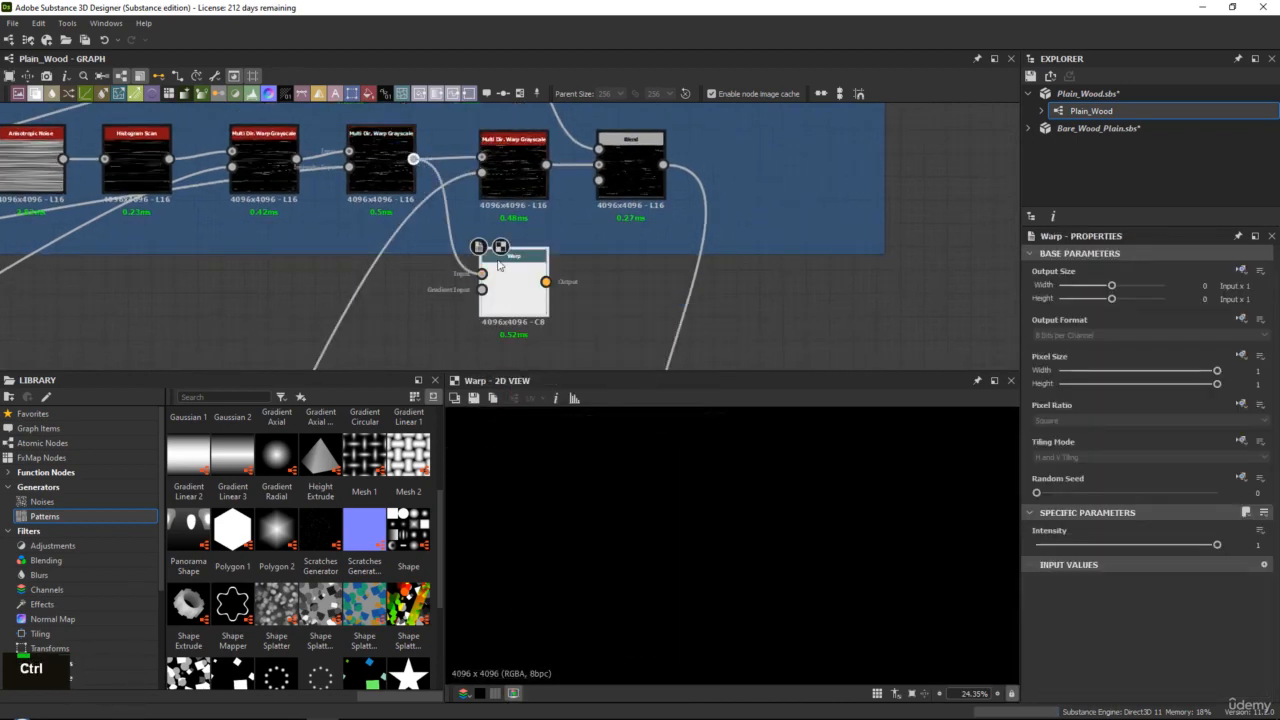
# Step: Link the third Multi Dir. Warp Grayscale's intensity source to the Warp's gradient input as well and set the Warp intensity to 0.03
pyautogui.keyDown('ctrl'); pyautogui.moveTo(498, 265); pyautogui.dragTo(445, 318); pyautogui.keyUp('ctrl')
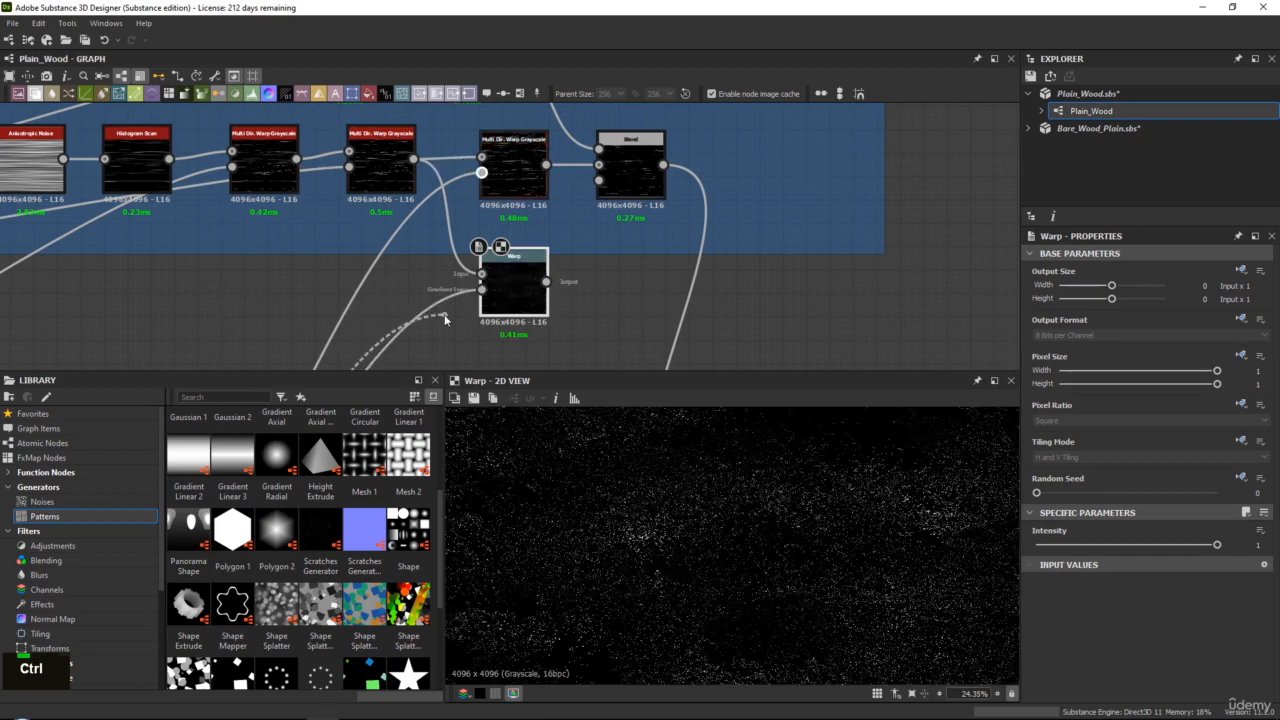
pyautogui.doubleClick(533, 288)
pyautogui.click(1044, 545)
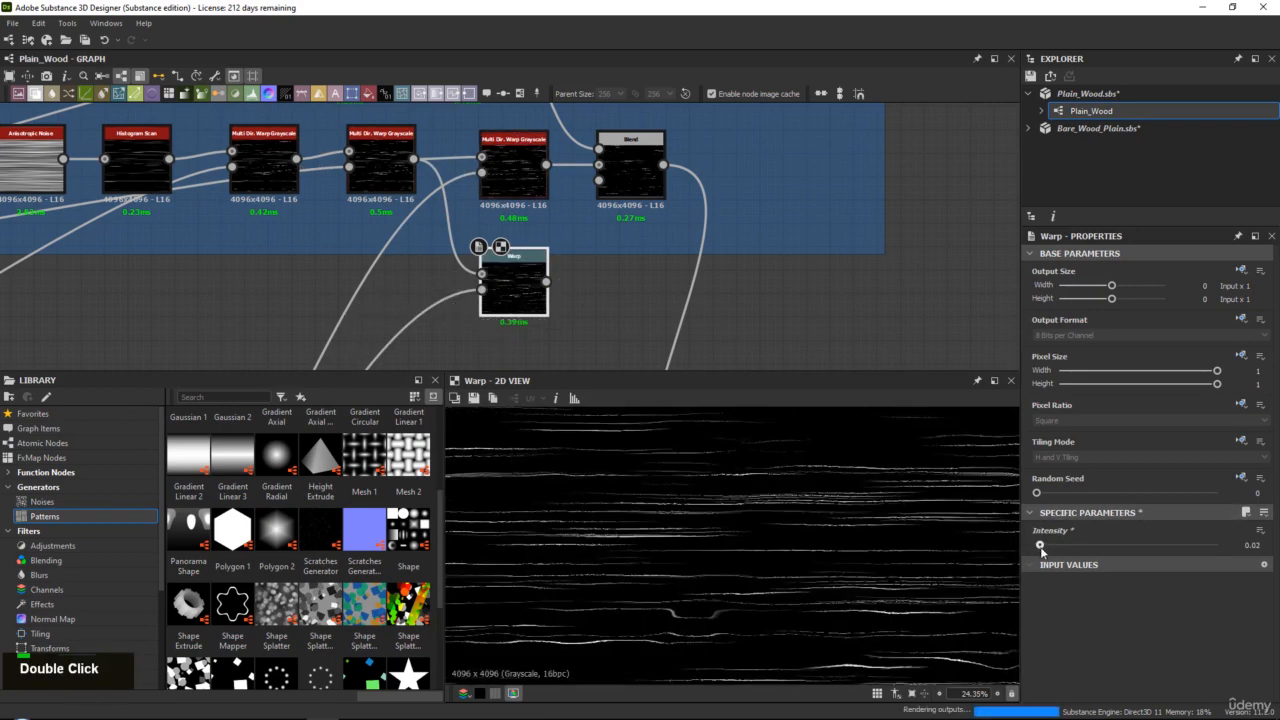
pyautogui.moveTo(1048, 546); pyautogui.dragTo(1042, 545)
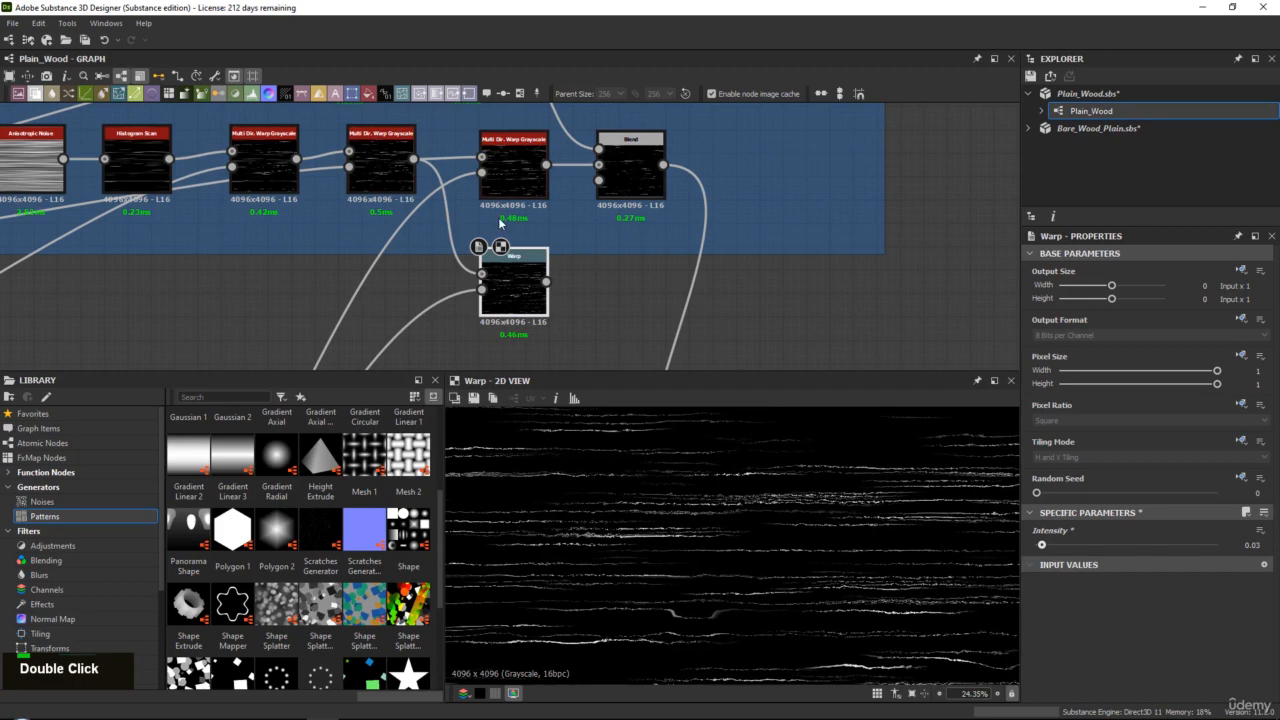
# Step: Preview the earlier warp nodes, move the Warp node back near the Histogram Scan and feed its input from the Histogram Scan's output
pyautogui.doubleClick(369, 176)
pyautogui.moveTo(400, 192); pyautogui.dragTo(488, 197, button='middle')
pyautogui.moveTo(599, 287); pyautogui.dragTo(436, 288)
pyautogui.click(349, 180)
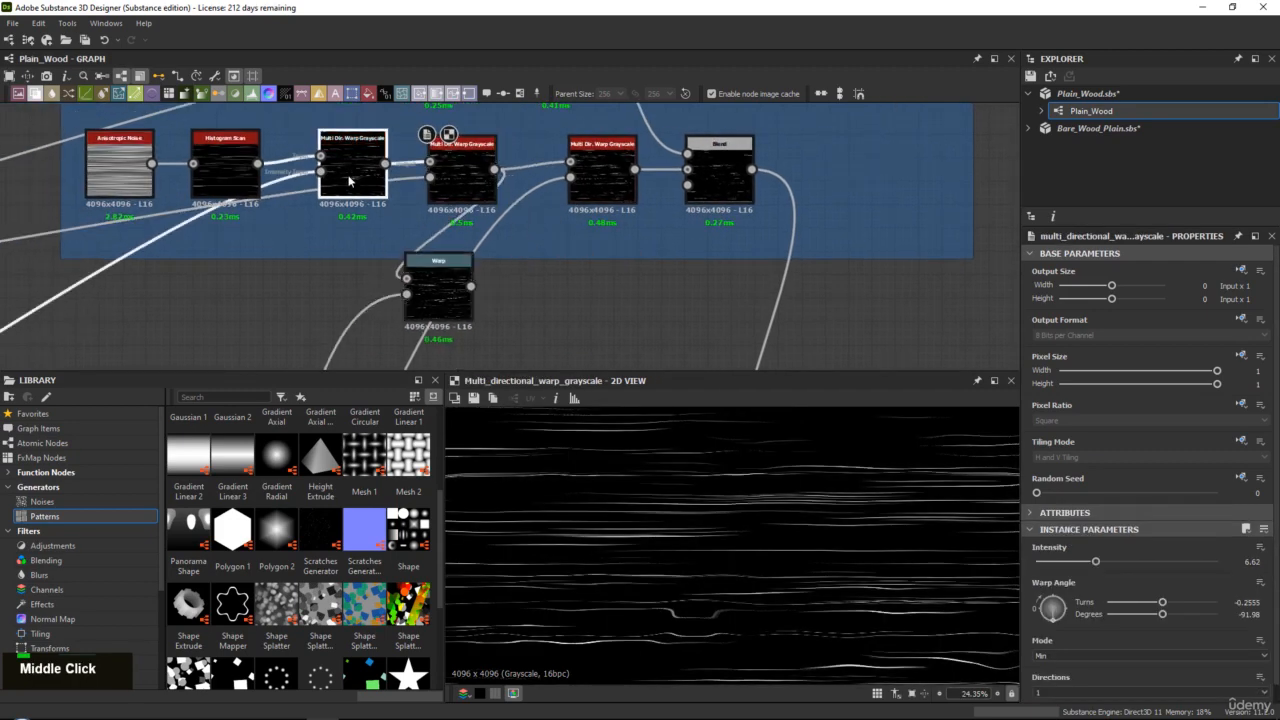
pyautogui.doubleClick(349, 180)
pyautogui.moveTo(291, 167); pyautogui.dragTo(311, 166, button='middle')
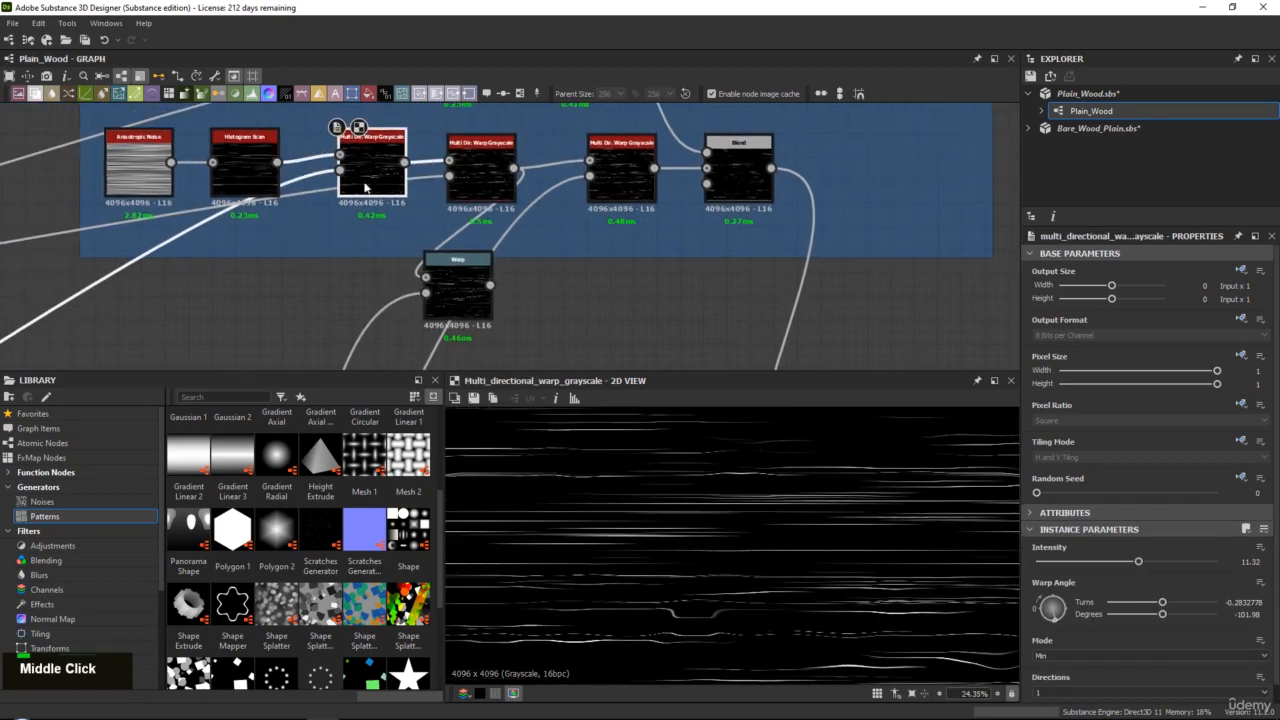
pyautogui.moveTo(478, 259); pyautogui.dragTo(361, 259)
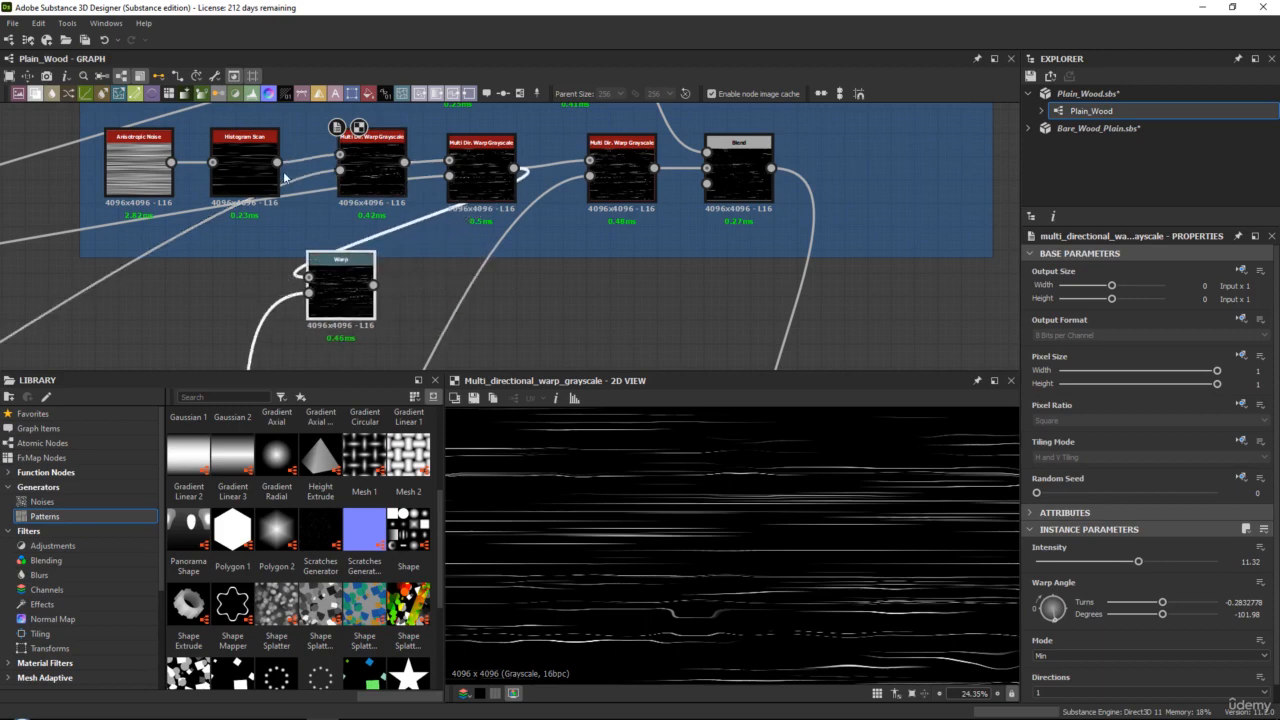
pyautogui.doubleClick(320, 272)
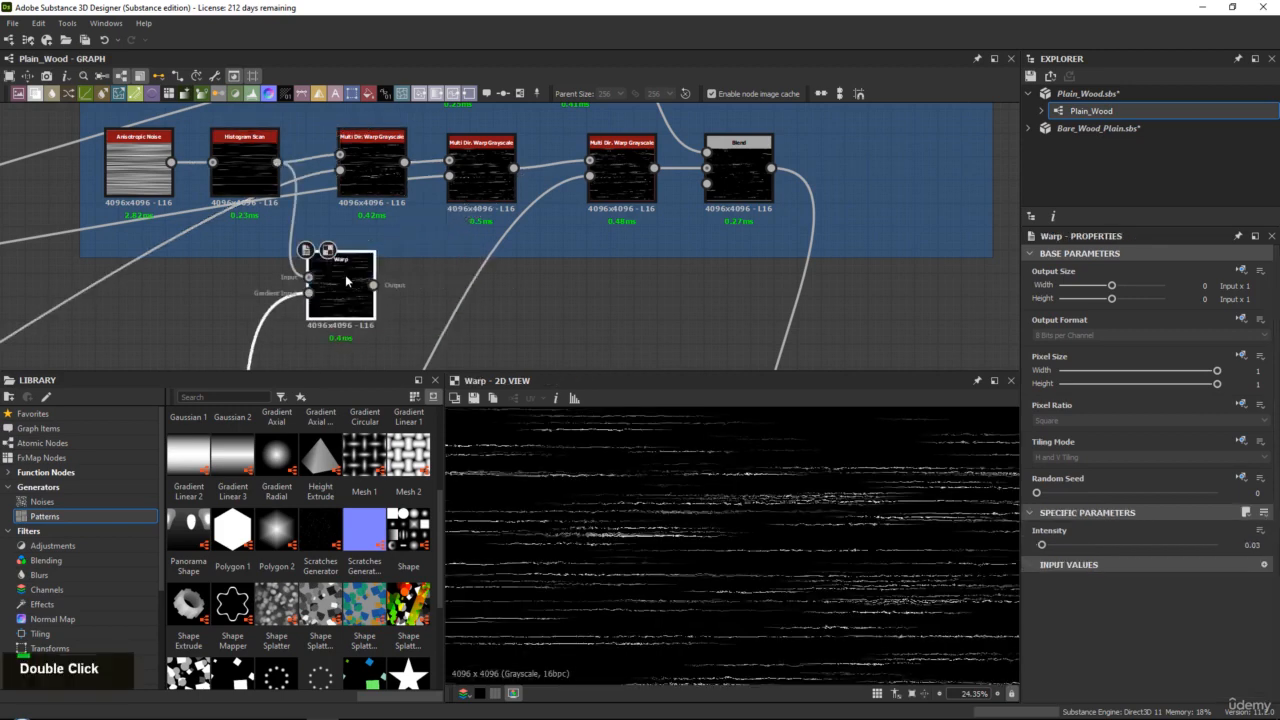
pyautogui.click(229, 154)
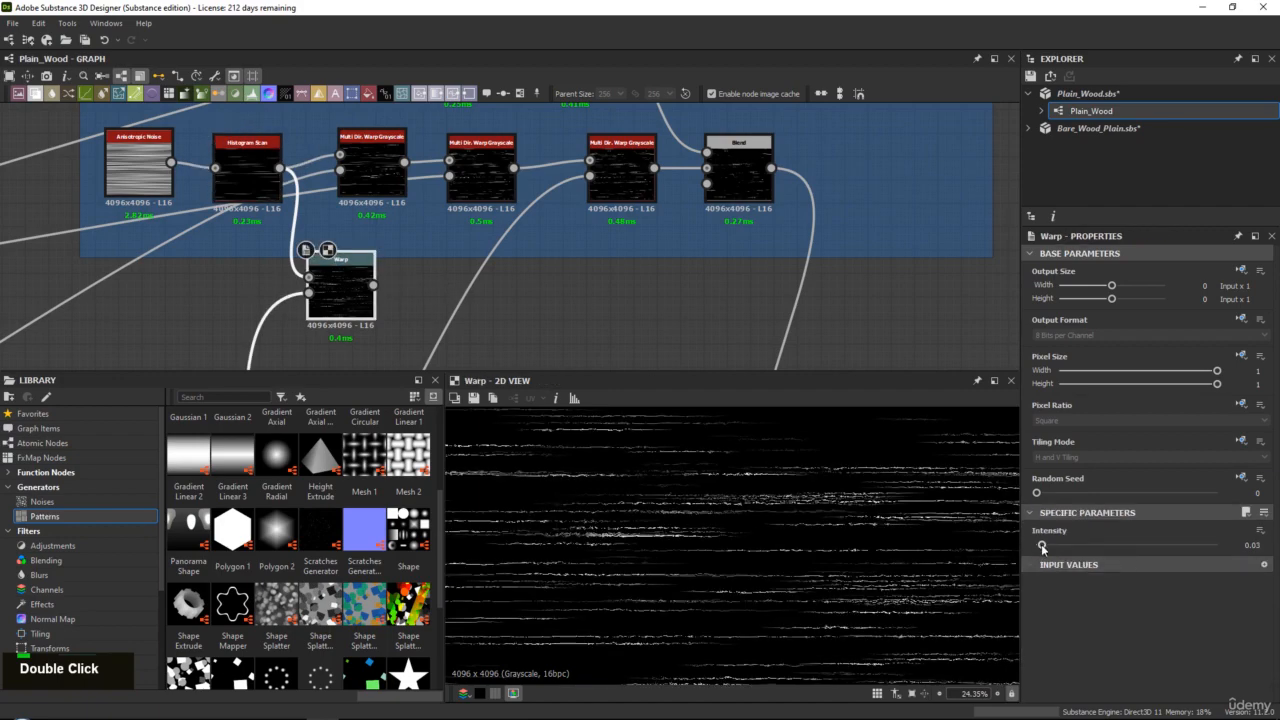
# Step: Set the Warp node's intensity to 0.04 and inspect the distorted lines up close
pyautogui.moveTo(1042, 547); pyautogui.dragTo(1044, 545)
pyautogui.scroll(3, 750, 503)
pyautogui.scroll(3, 750, 503)
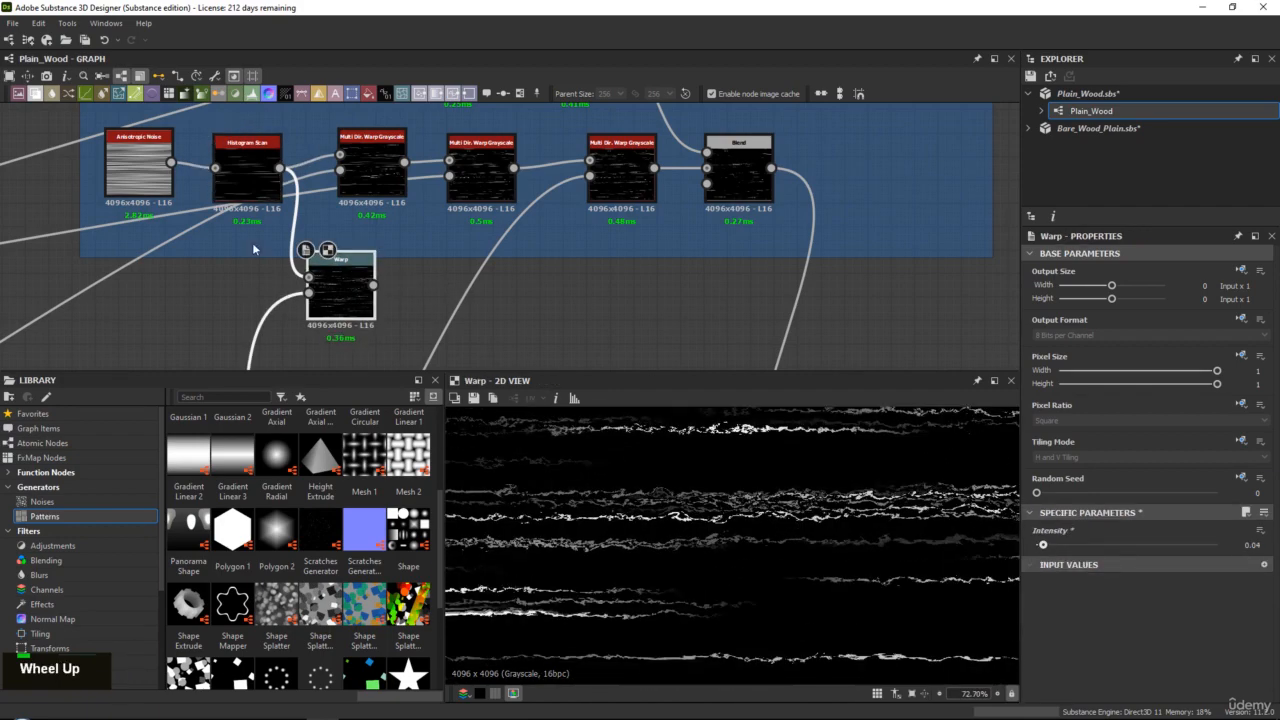
# Step: Rewire the Warp's gradient input to the source feeding the first Multi Dir. Warp Grayscale's intensity input and preview the Warp
pyautogui.scroll(-3, 410, 161)
pyautogui.moveTo(410, 161); pyautogui.dragTo(394, 206, button='middle')
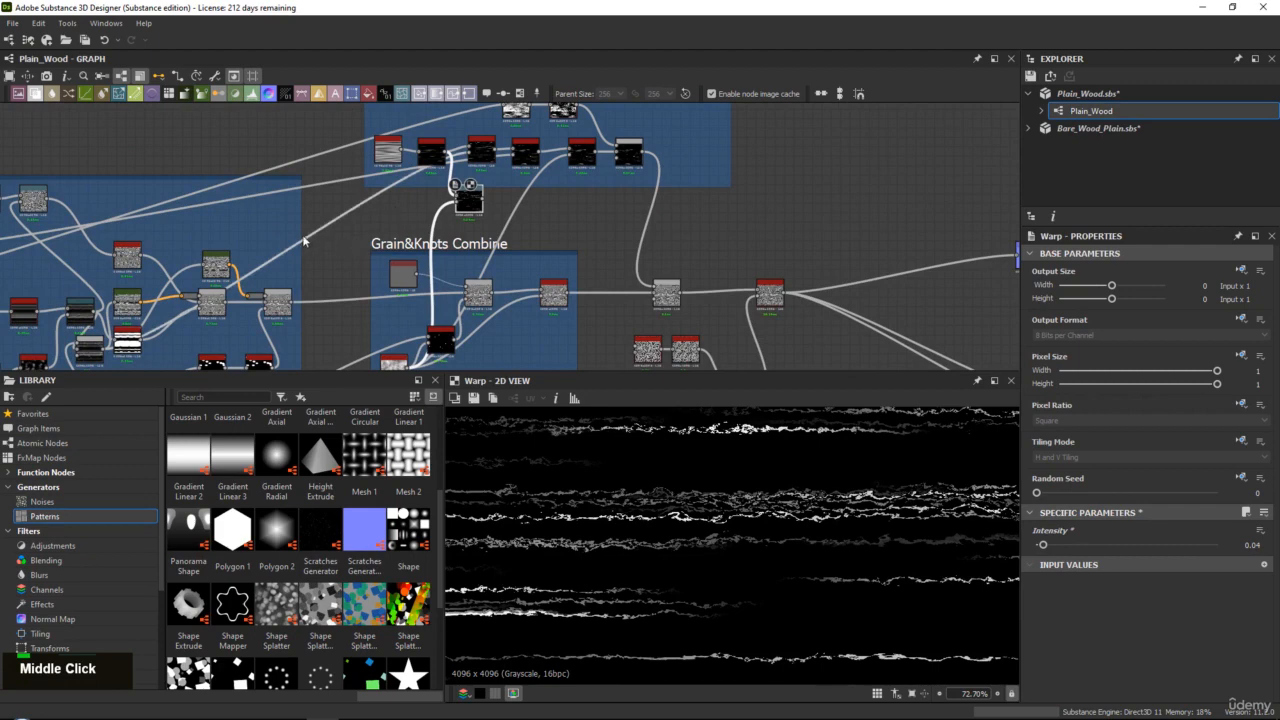
pyautogui.scroll(5, 457, 172)
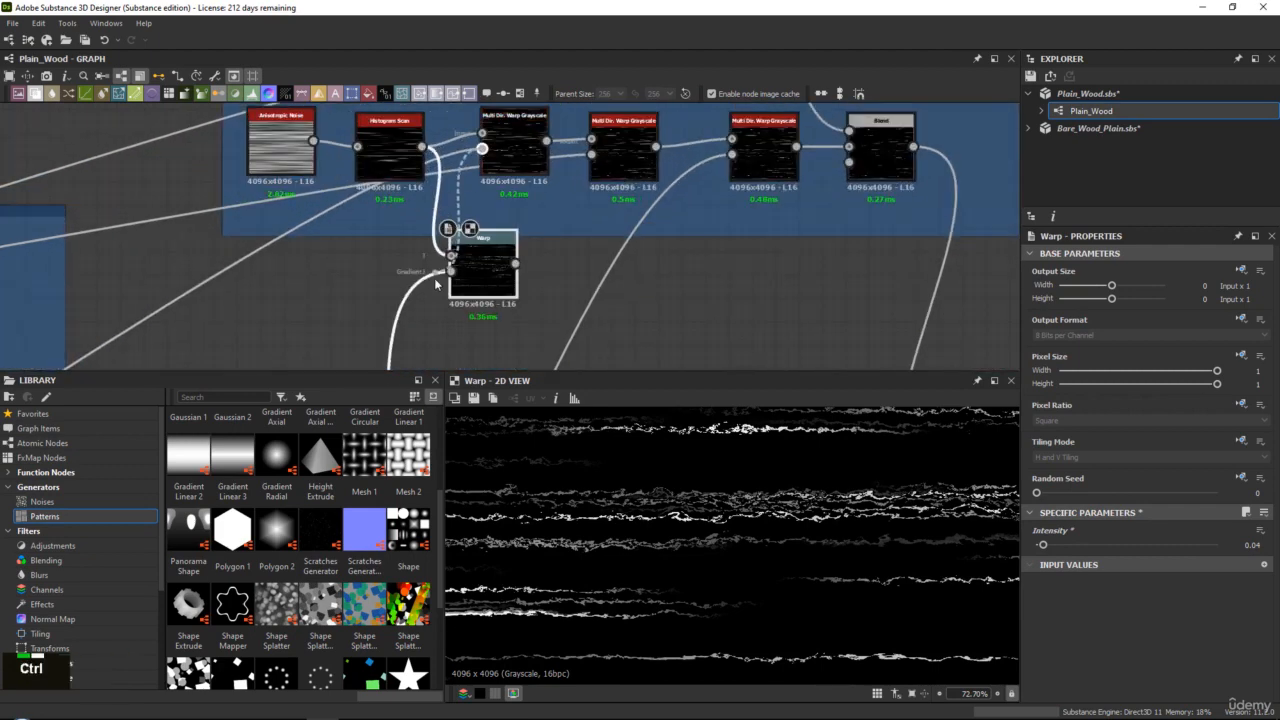
pyautogui.keyDown('ctrl'); pyautogui.moveTo(531, 243); pyautogui.dragTo(531, 241); pyautogui.keyUp('ctrl')
pyautogui.click(492, 305)
pyautogui.keyDown('ctrl'); pyautogui.moveTo(482, 149); pyautogui.dragTo(451, 271); pyautogui.keyUp('ctrl')
pyautogui.doubleClick(482, 265)
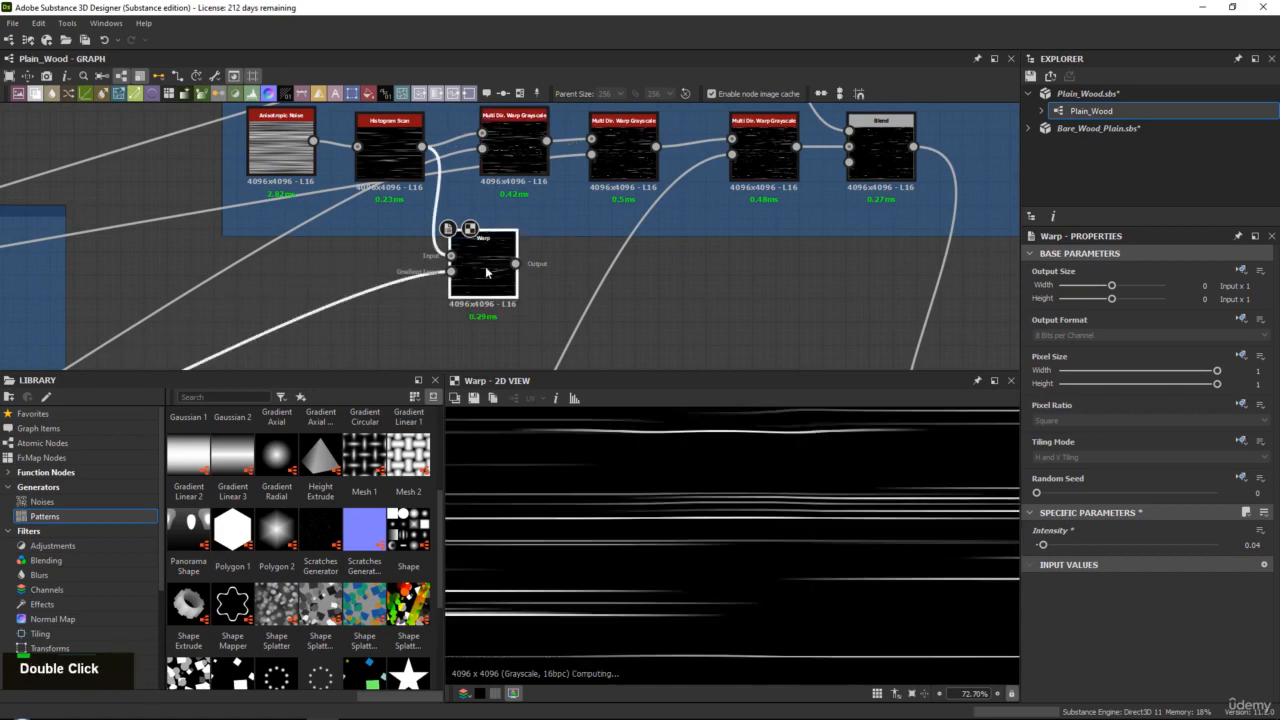
# Step: Set the Warp's intensity to 0.17 and compare its result with the first Multi Dir. Warp Grayscale
pyautogui.moveTo(1049, 545); pyautogui.dragTo(1067, 545)
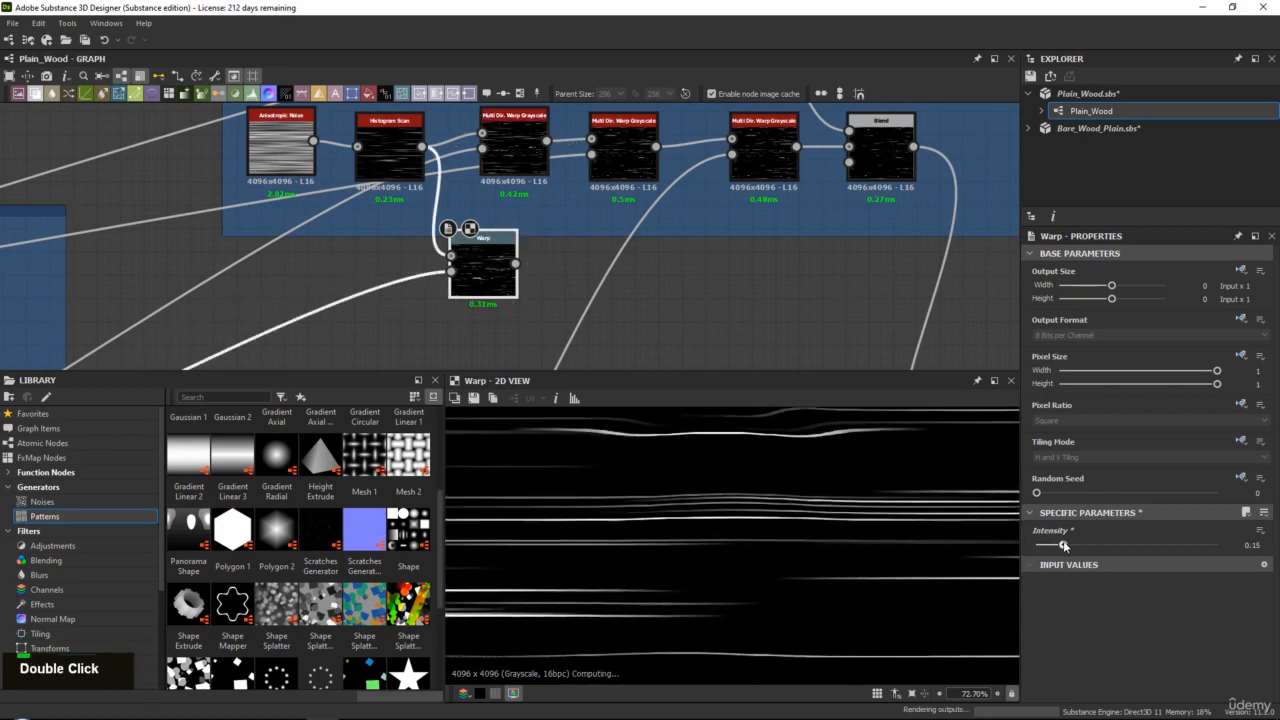
pyautogui.scroll(-5, 717, 493)
pyautogui.scroll(2, 717, 490)
pyautogui.moveTo(690, 480); pyautogui.dragTo(662, 468, button='middle')
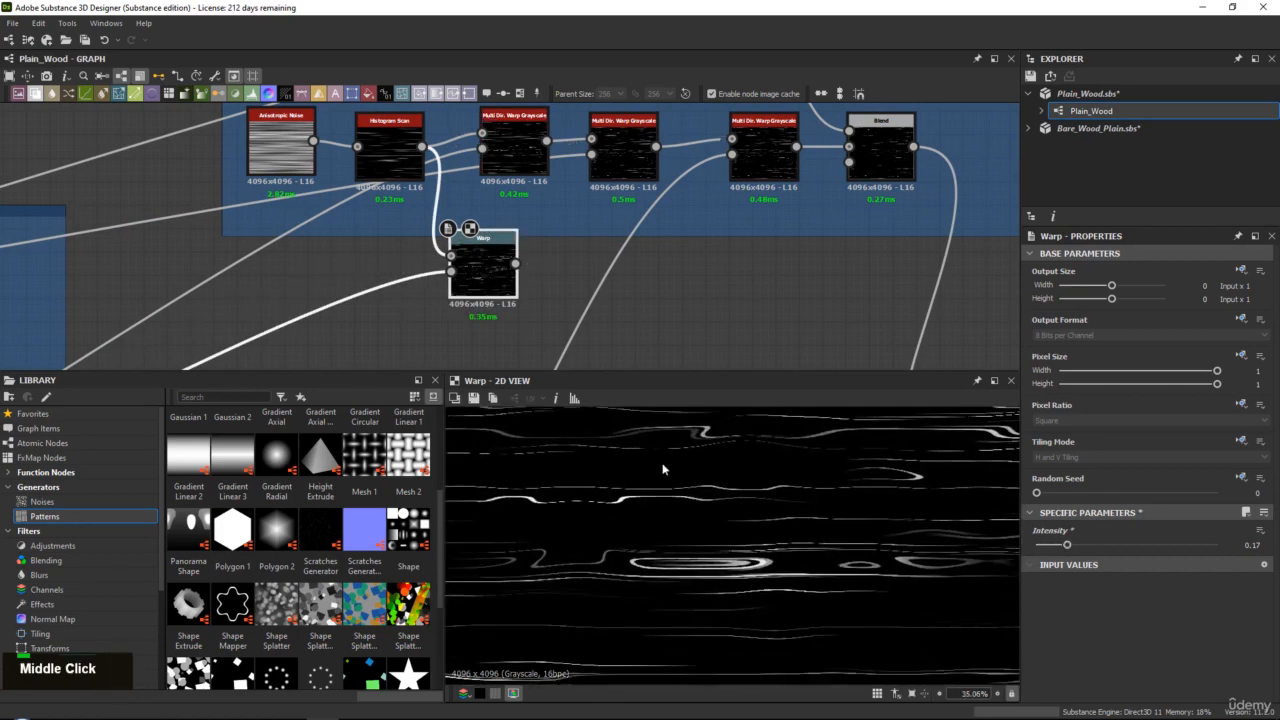
pyautogui.doubleClick(519, 128)
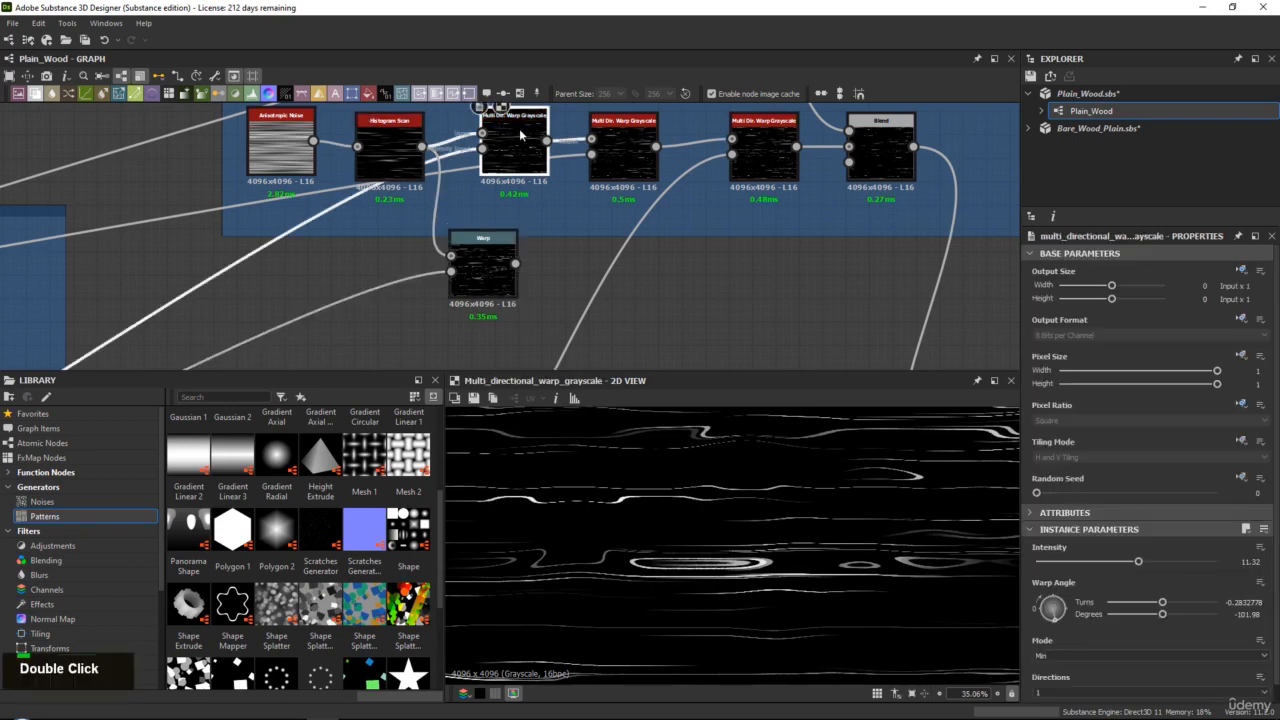
pyautogui.doubleClick(488, 260)
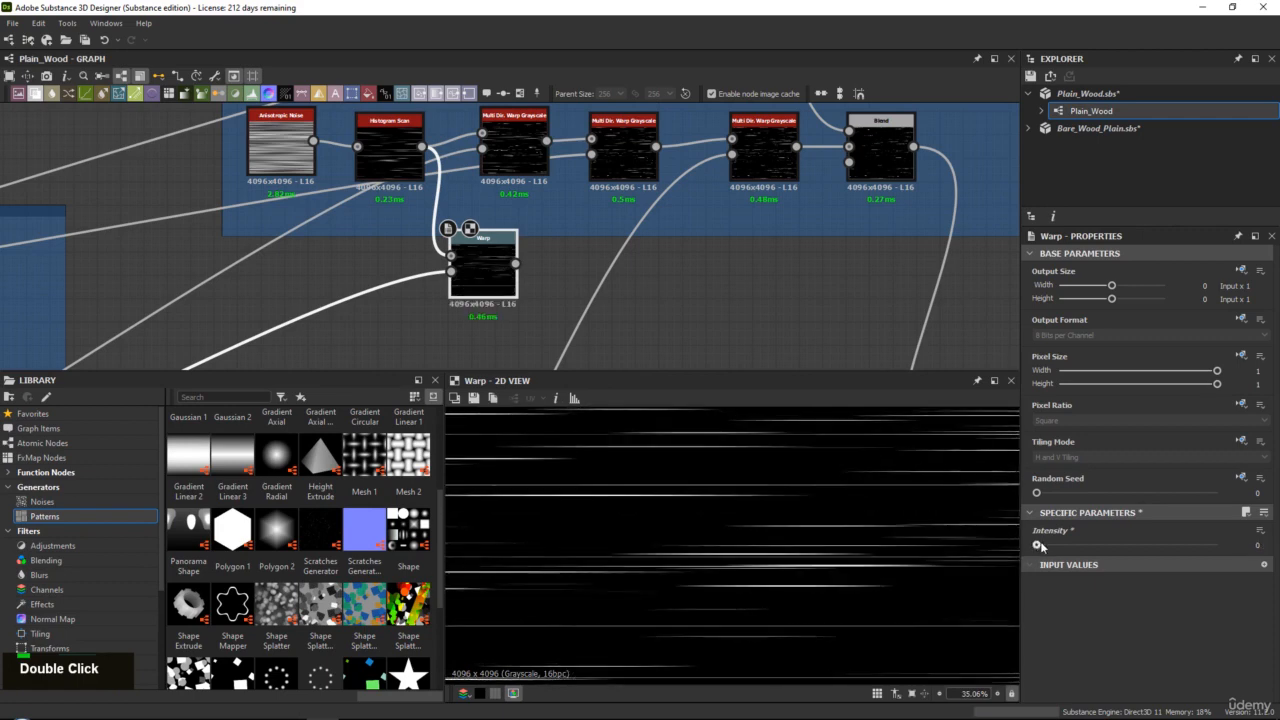
# Step: Try intensity 15.37, two directions and another warp angle on the first Multi Dir. Warp Grayscale, then a lower intensity, and undo the last change
pyautogui.doubleClick(514, 138)
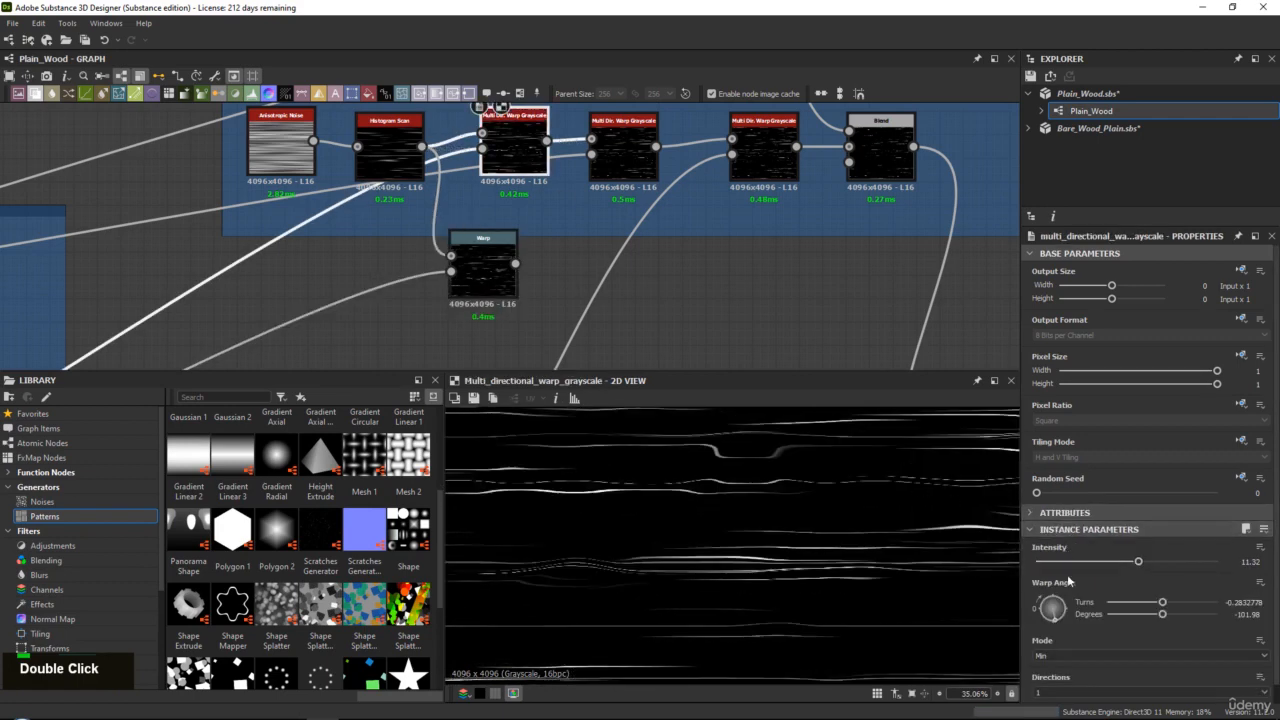
pyautogui.moveTo(1140, 562); pyautogui.dragTo(1176, 562)
pyautogui.scroll(-1, 1048, 678)
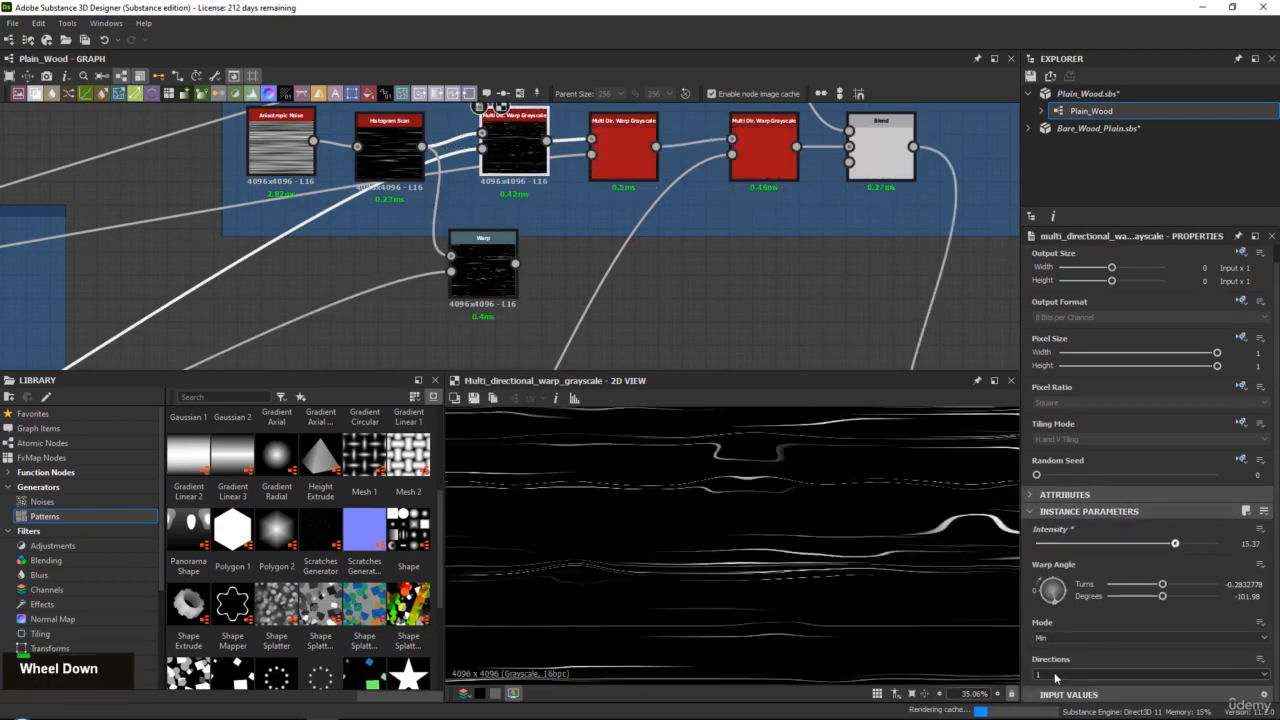
pyautogui.scroll(-1, 1048, 678)
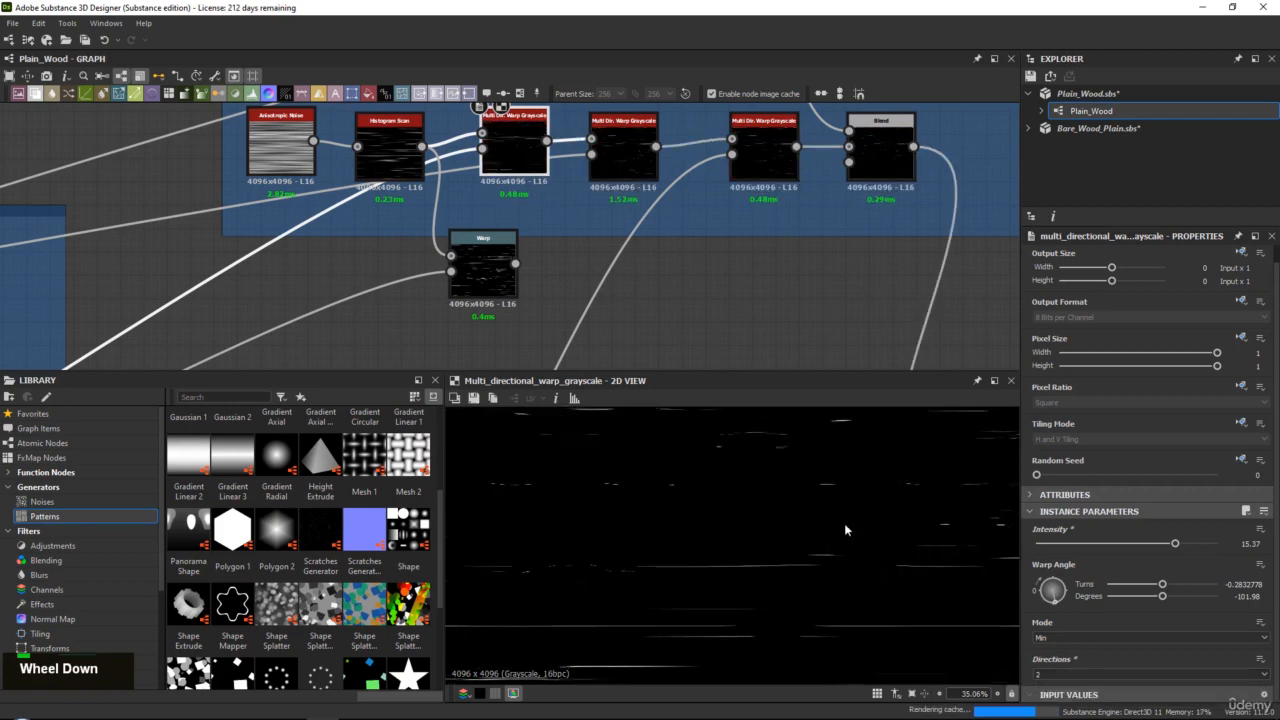
pyautogui.moveTo(1056, 596); pyautogui.dragTo(1056, 588)
pyautogui.moveTo(1175, 543); pyautogui.dragTo(1067, 545)
pyautogui.hotkey('ctrl', 'z')
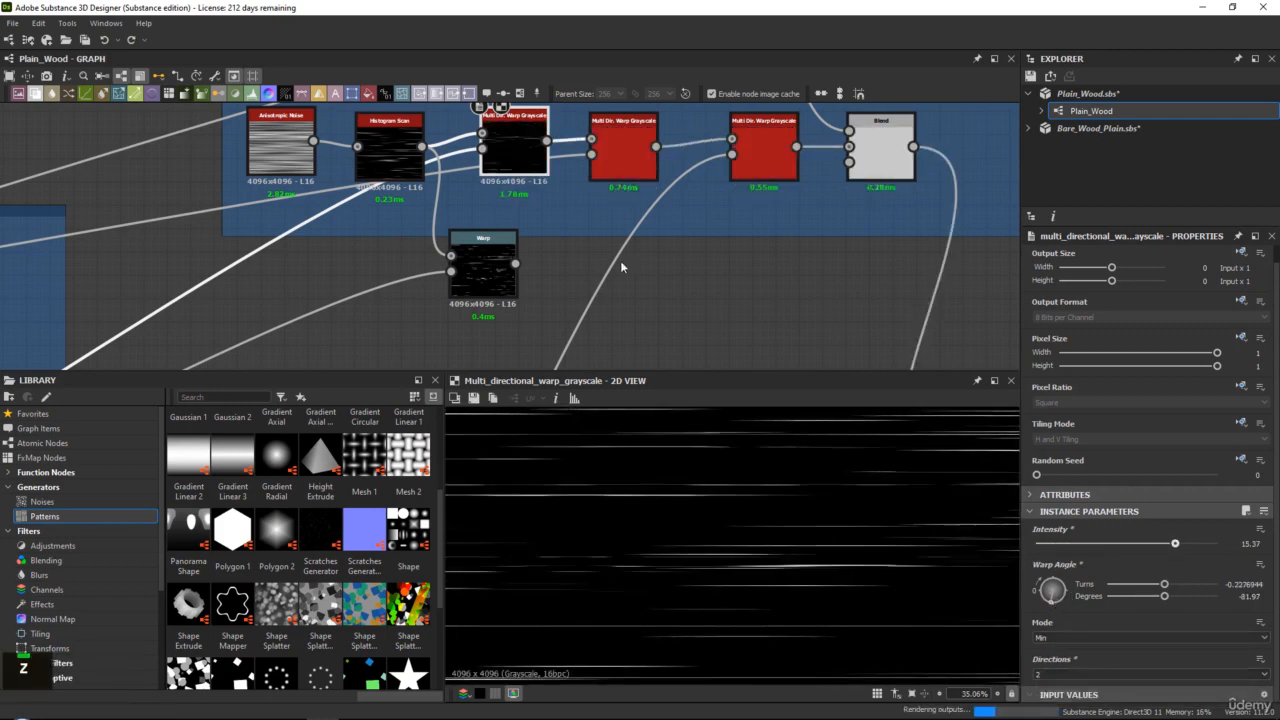
# Step: Preview the Warp node and set its intensity to 0.08
pyautogui.moveTo(511, 213); pyautogui.dragTo(503, 233, button='middle')
pyautogui.doubleClick(483, 279)
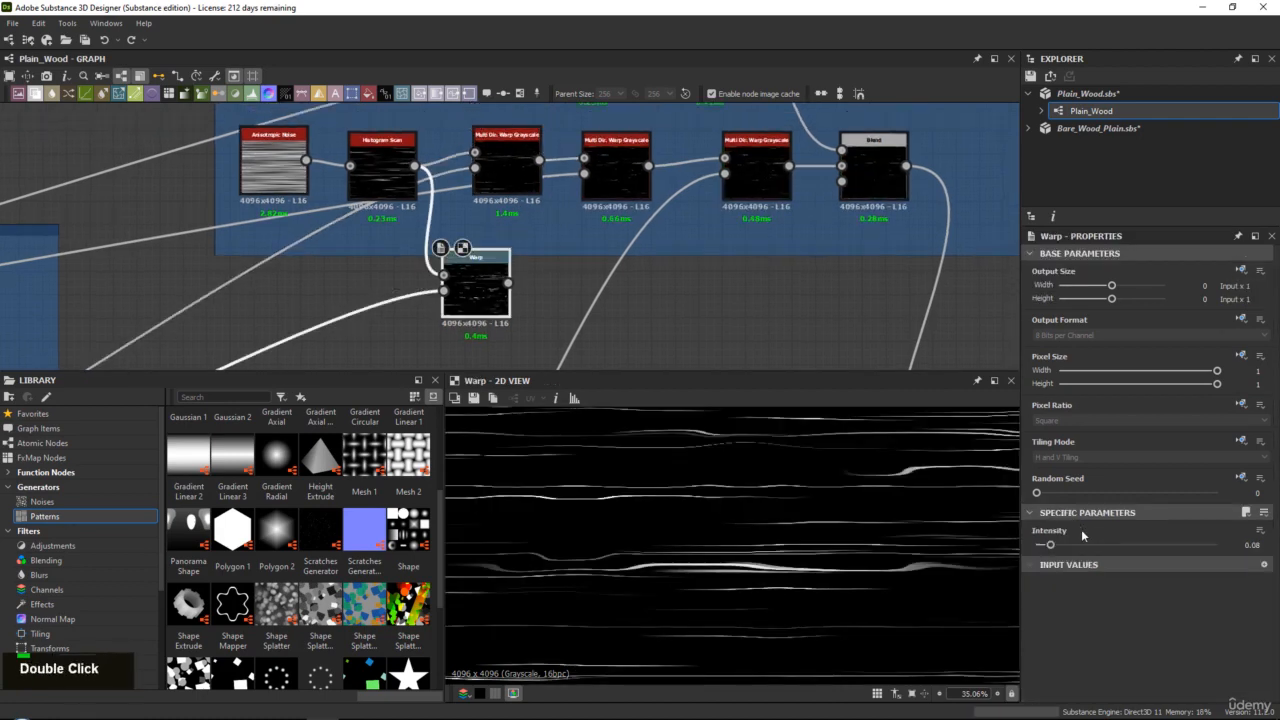
pyautogui.moveTo(1049, 545); pyautogui.dragTo(1052, 549)
# Step: Replace the first Multi Dir. Warp Grayscale with the Warp node, feeding the second warp from it and placing it in the row
pyautogui.moveTo(494, 294); pyautogui.dragTo(447, 312, button='middle')
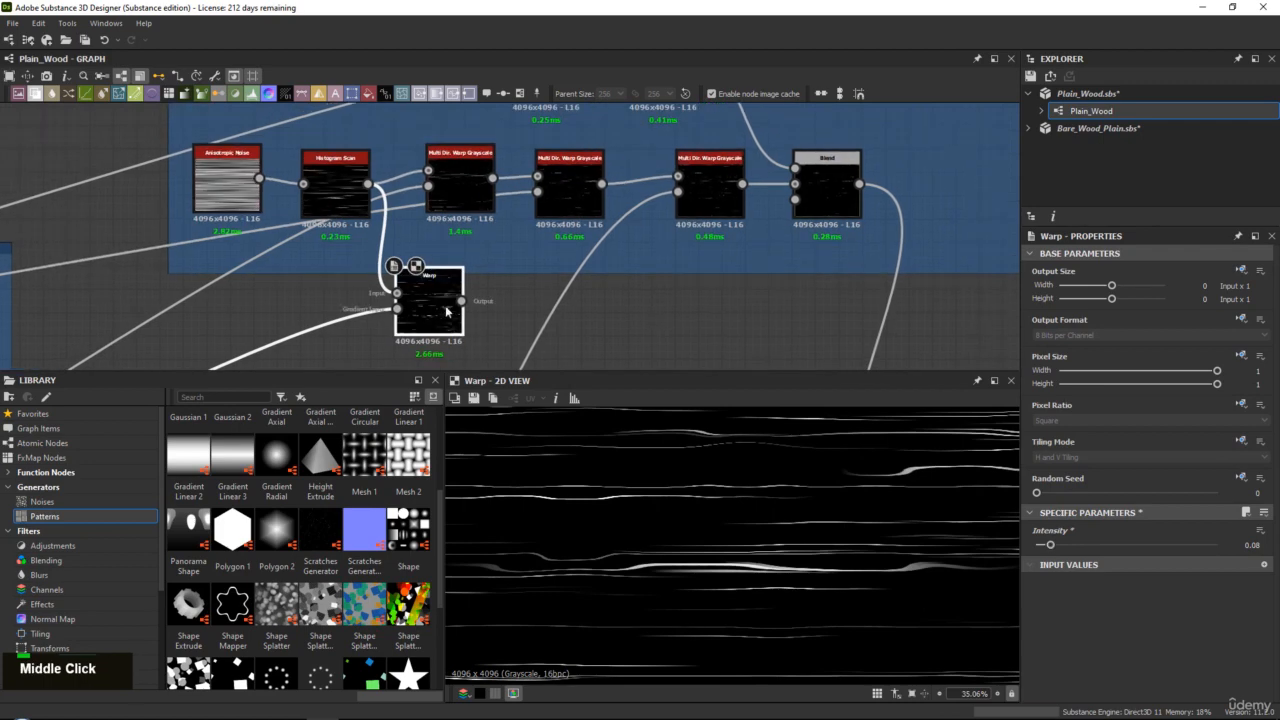
pyautogui.moveTo(556, 155); pyautogui.dragTo(552, 157)
pyautogui.moveTo(468, 160); pyautogui.dragTo(461, 104)
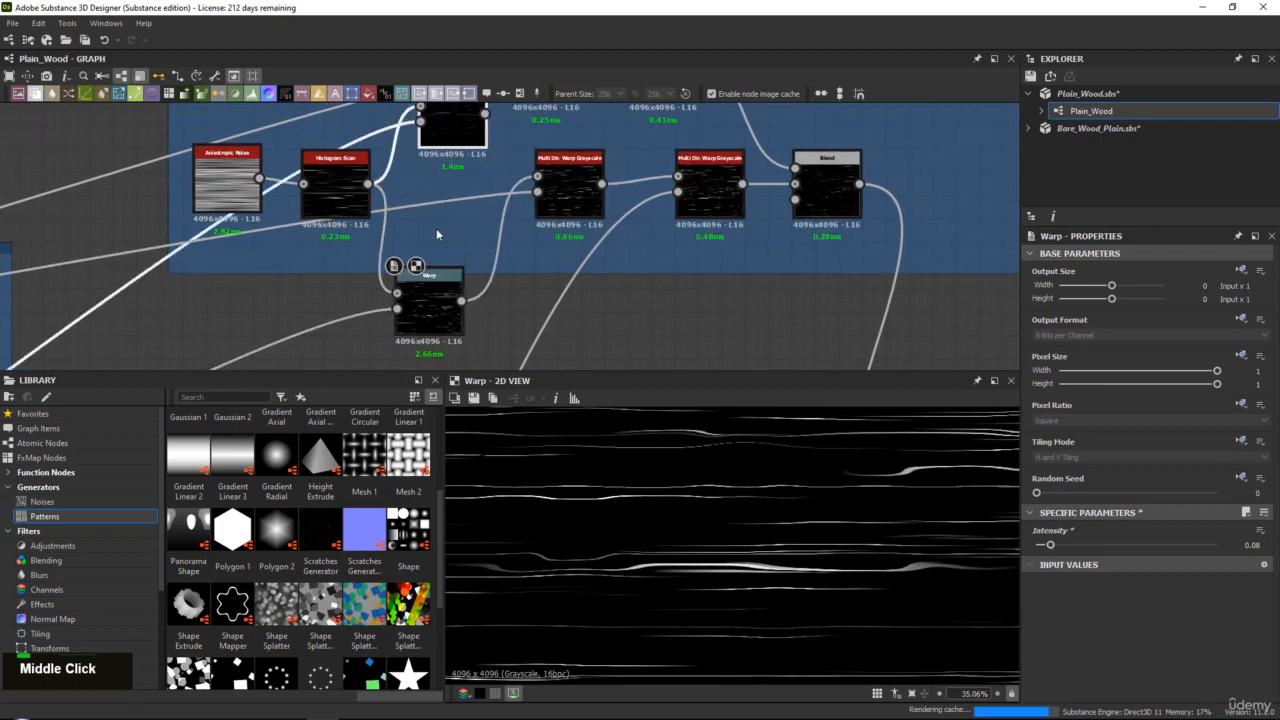
pyautogui.press('Delete')
pyautogui.moveTo(425, 313); pyautogui.dragTo(448, 196)
pyautogui.doubleClick(458, 201)
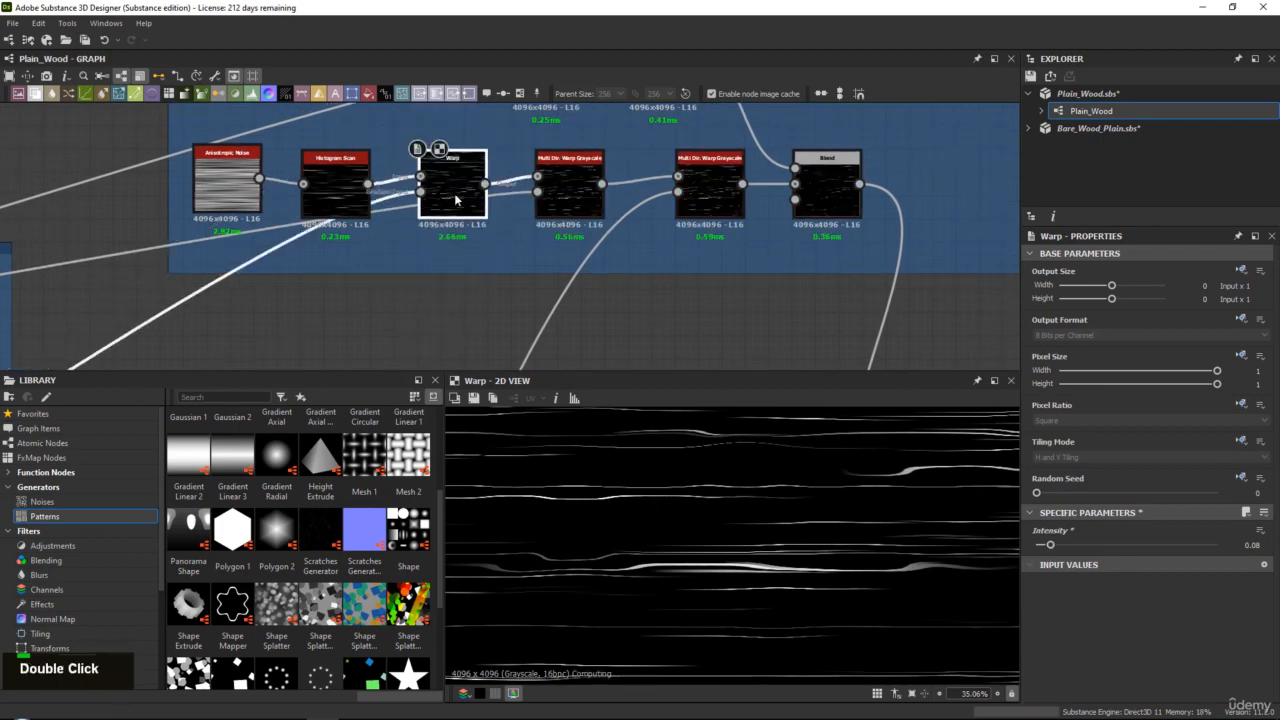
# Step: Preview the Subtract Blend ending the Strong_Cuts chain and locate the Blend it feeds after the Grain&Knots Combine group
pyautogui.moveTo(458, 201); pyautogui.dragTo(223, 195, button='middle')
pyautogui.doubleClick(607, 195)
pyautogui.scroll(-3, 664, 233)
pyautogui.scroll(-1, 664, 235)
pyautogui.moveTo(664, 235); pyautogui.dragTo(457, 103, button='middle')
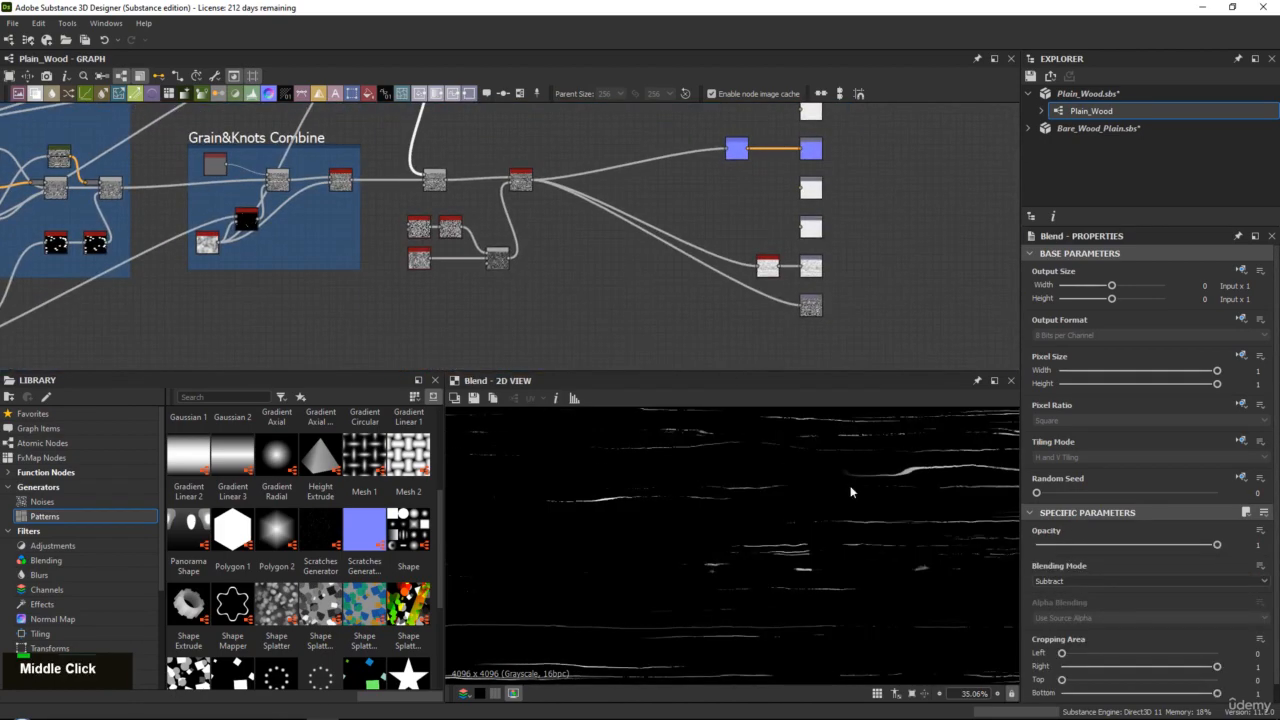
pyautogui.moveTo(851, 489); pyautogui.dragTo(510, 510, button='middle')
pyautogui.scroll(1, 643, 479)
pyautogui.moveTo(477, 209); pyautogui.dragTo(497, 194, button='middle')
pyautogui.scroll(4, 497, 195)
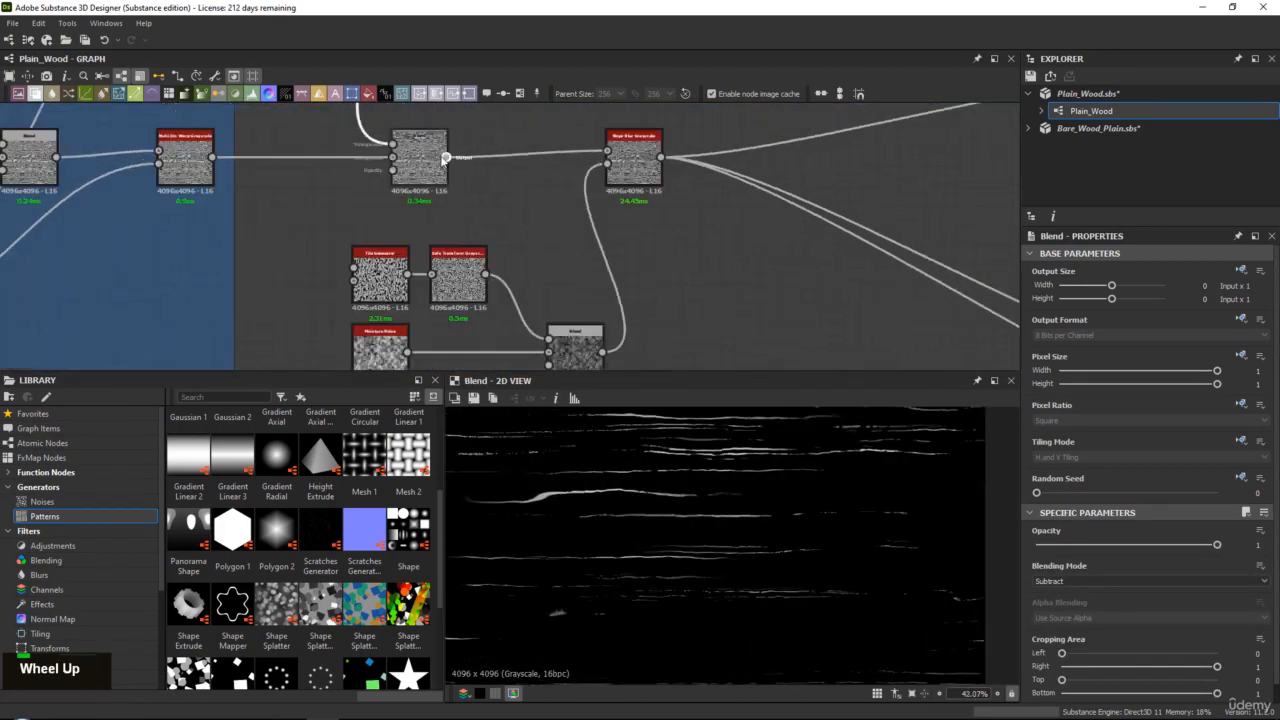
# Step: Preview the Blend that subtracts the cuts from the combined grain and examine the cuts around the knots
pyautogui.doubleClick(419, 155)
pyautogui.scroll(1, 784, 551)
pyautogui.scroll(1, 784, 551)
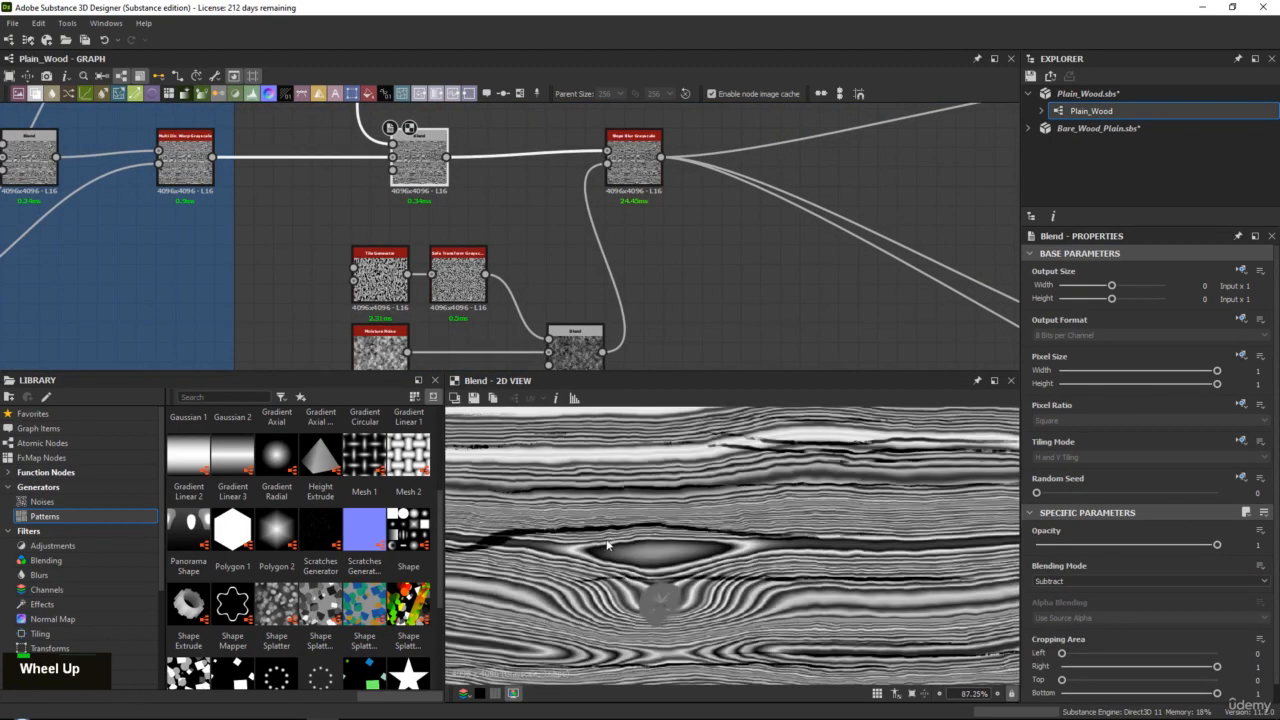
pyautogui.scroll(-3, 609, 546)
pyautogui.moveTo(609, 546); pyautogui.dragTo(690, 505, button='middle')
pyautogui.moveTo(775, 608); pyautogui.dragTo(672, 524, button='middle')
pyautogui.scroll(4, 721, 497)
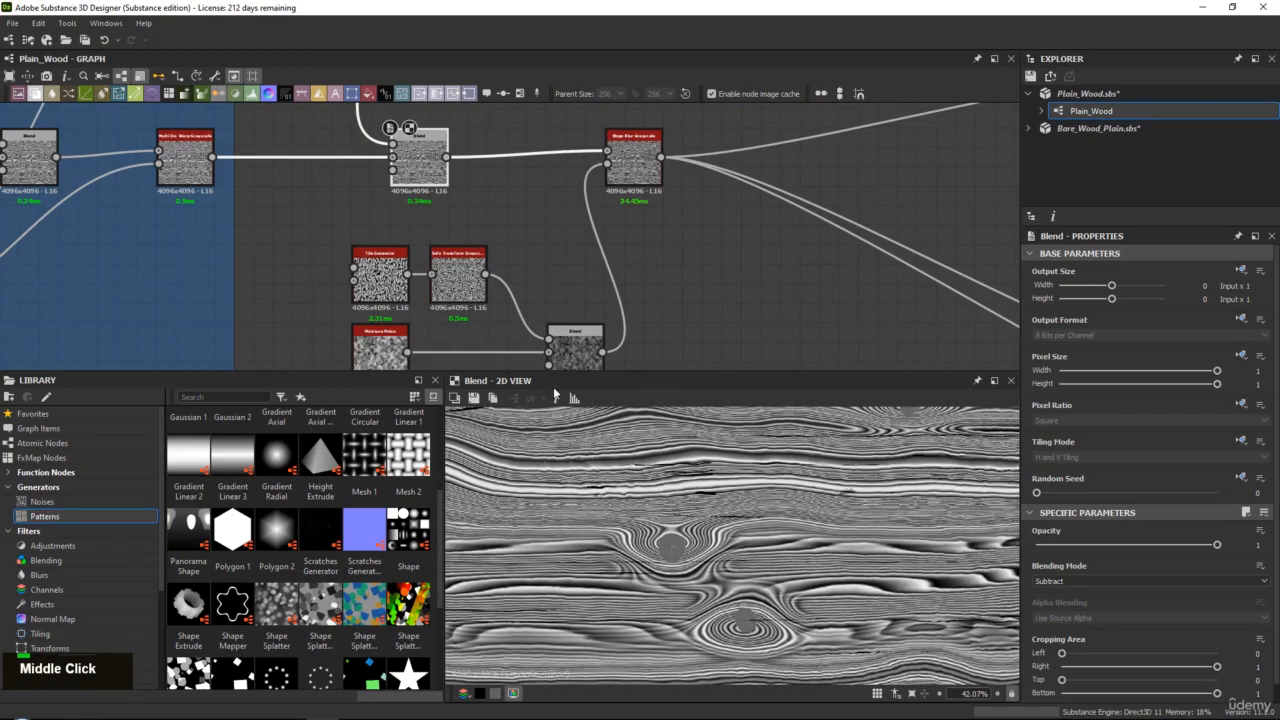
# Step: Set the final Slope Blur Grayscale's intensity to 0.005 and inspect the grain up close
pyautogui.moveTo(500, 240); pyautogui.dragTo(617, 301, button='middle')
pyautogui.scroll(-1, 750, 235)
pyautogui.moveTo(750, 235); pyautogui.dragTo(645, 239, button='middle')
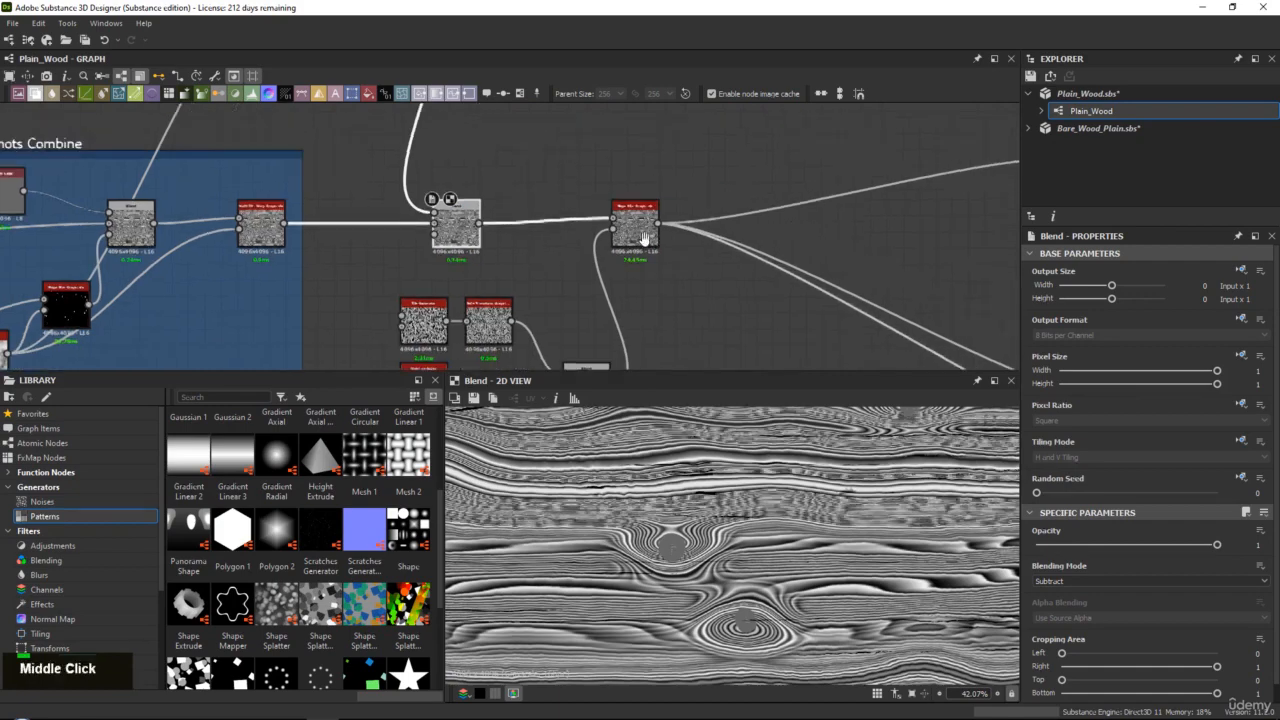
pyautogui.scroll(2, 643, 238)
pyautogui.doubleClick(520, 210)
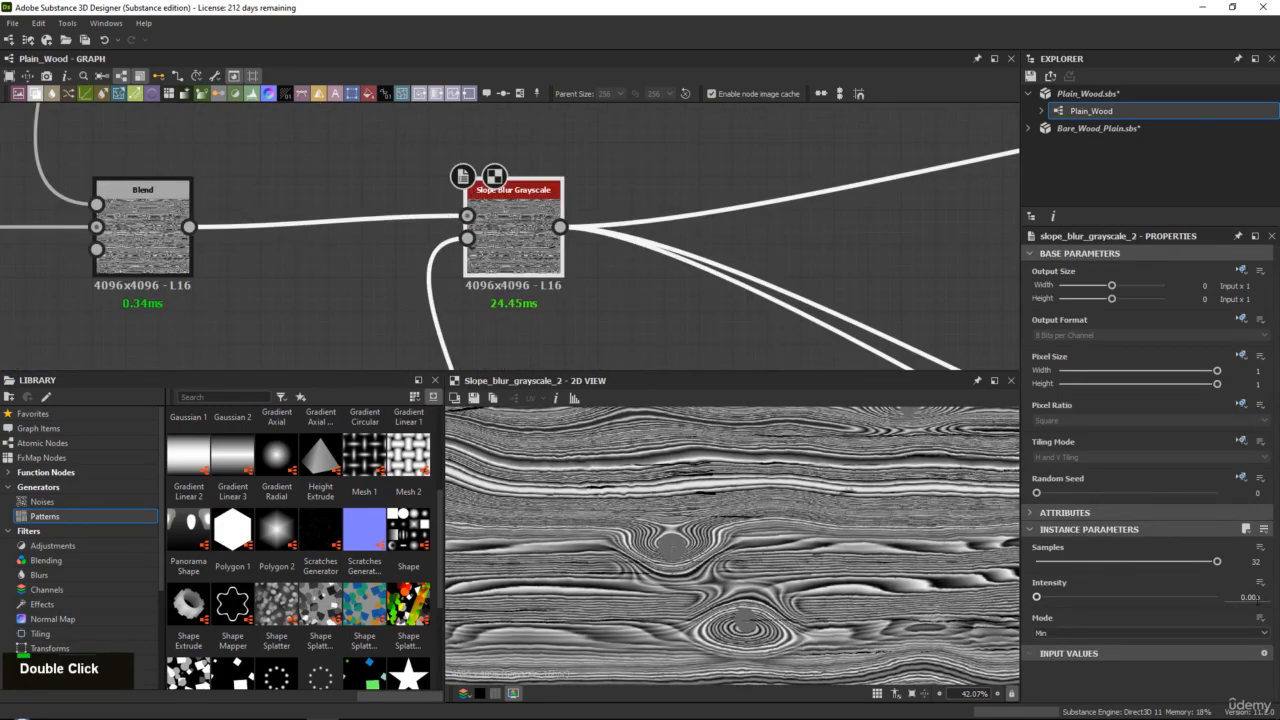
pyautogui.write('5')
pyautogui.press('Return')
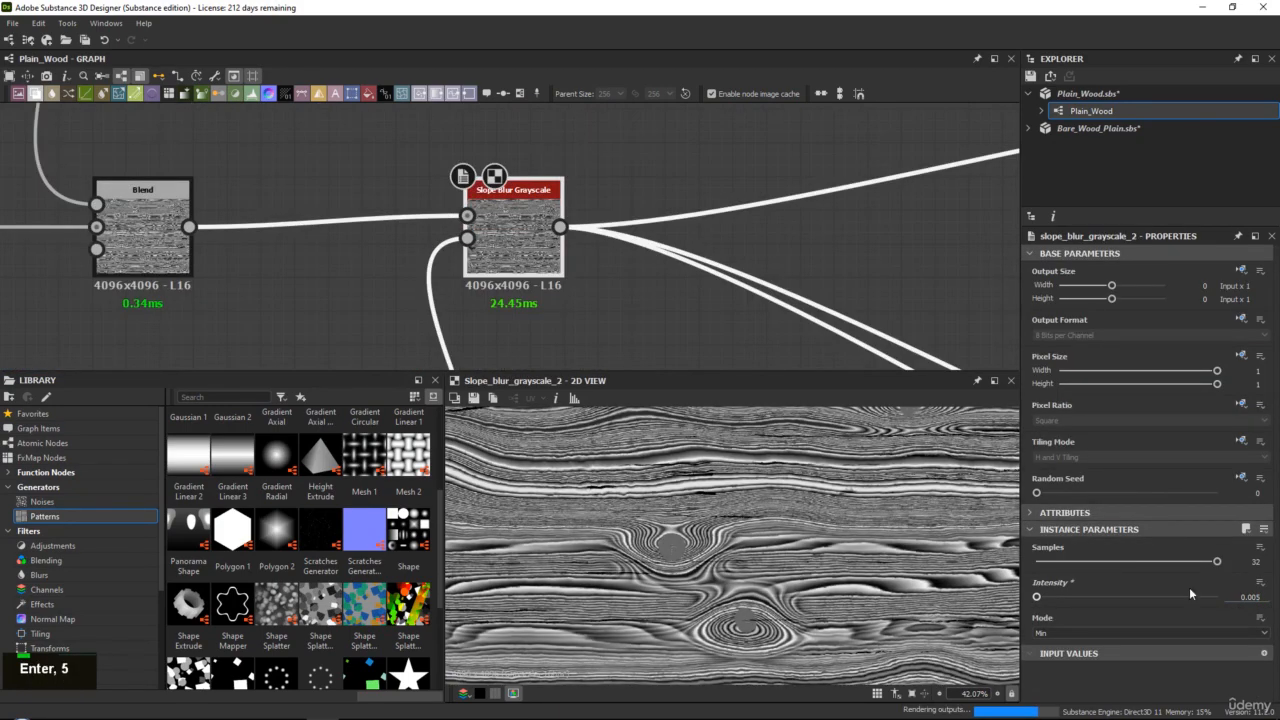
pyautogui.scroll(5, 753, 512)
pyautogui.moveTo(451, 190); pyautogui.dragTo(638, 185, button='middle')
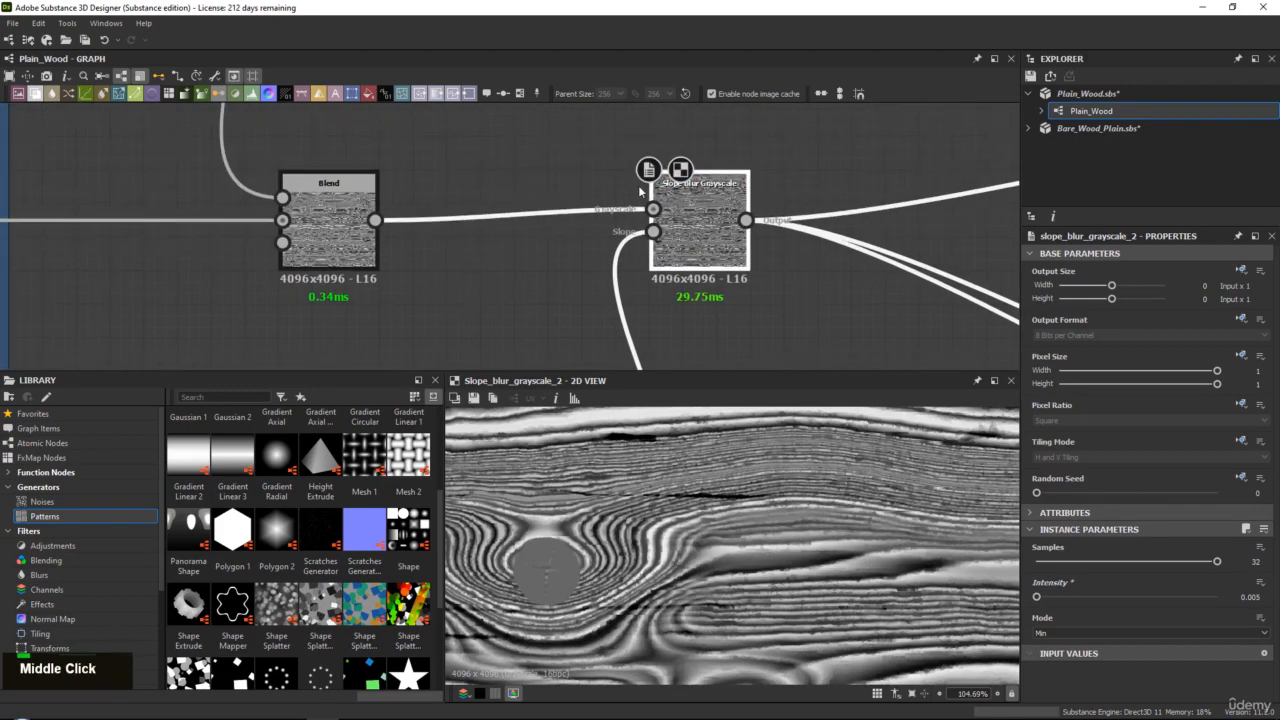
# Step: Preview the Directional Warp in the grain group and examine how its bands are distorted
pyautogui.scroll(-6, 600, 195)
pyautogui.moveTo(210, 204); pyautogui.dragTo(429, 195, button='middle')
pyautogui.moveTo(100, 206); pyautogui.dragTo(461, 212, button='middle')
pyautogui.scroll(4, 479, 216)
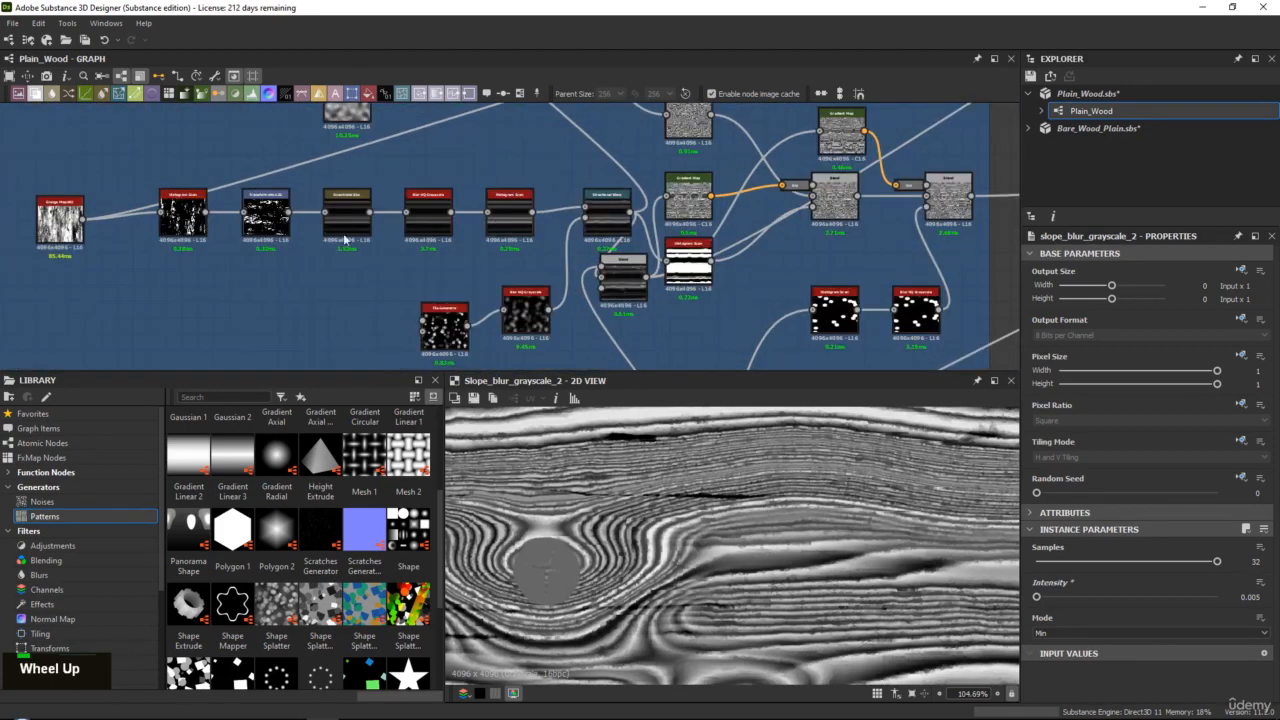
pyautogui.moveTo(349, 240); pyautogui.dragTo(274, 261, button='middle')
pyautogui.moveTo(464, 288); pyautogui.dragTo(497, 230, button='middle')
pyautogui.doubleClick(566, 175)
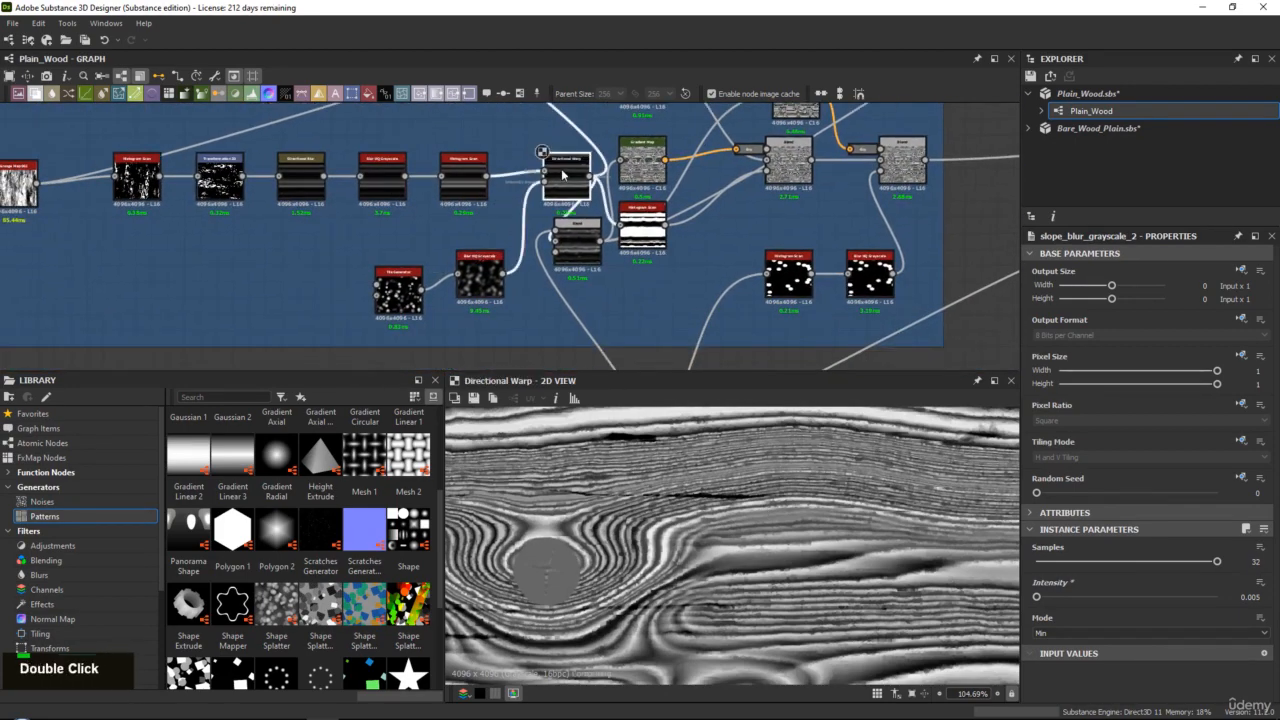
pyautogui.scroll(-10, 722, 500)
pyautogui.scroll(3, 726, 500)
pyautogui.scroll(2, 390, 300)
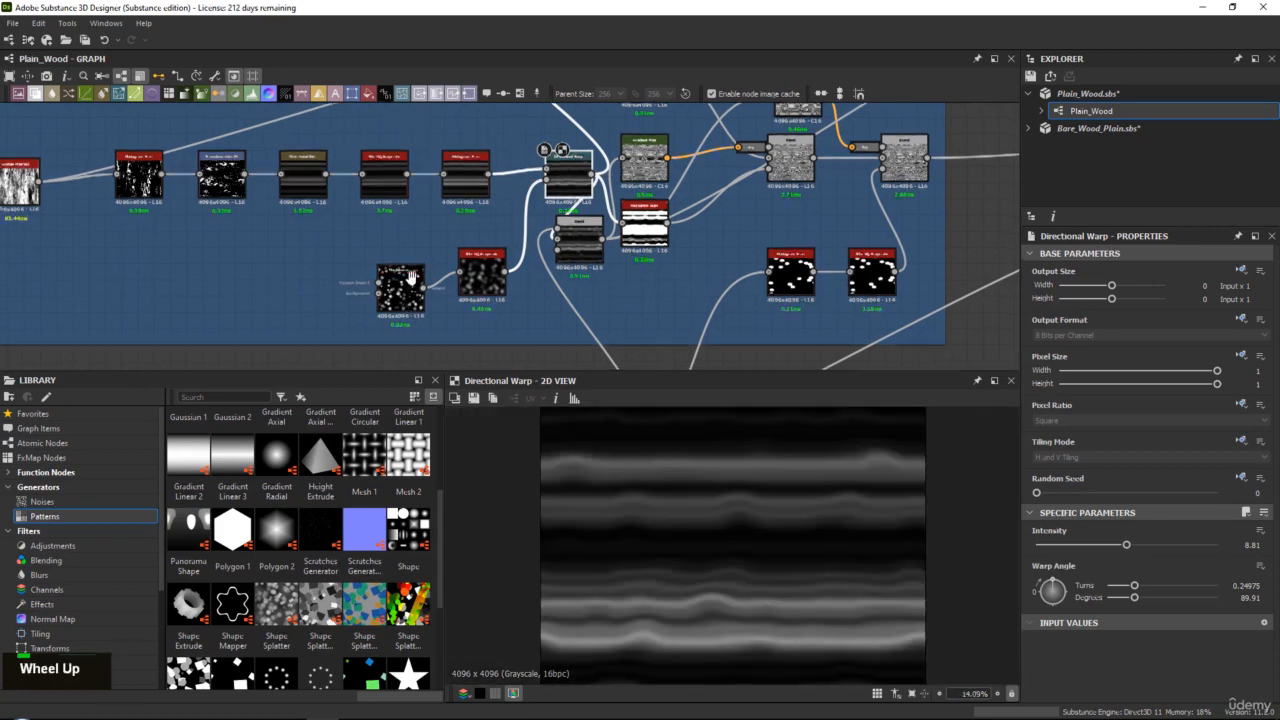
# Step: Move the Tile Generator away from its Blur HQ Grayscale and set its scale to 2 and scale random to 0.74
pyautogui.moveTo(440, 282); pyautogui.dragTo(287, 265)
pyautogui.click(287, 265)
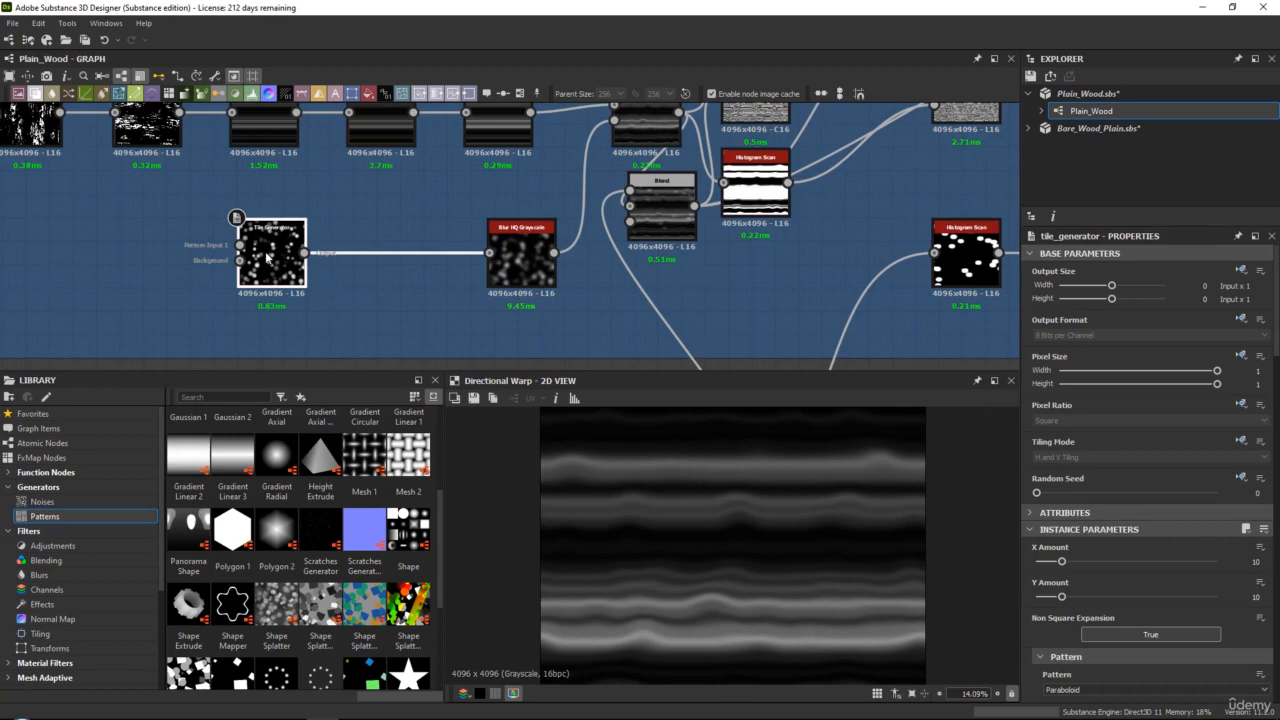
pyautogui.scroll(-10, 1154, 552)
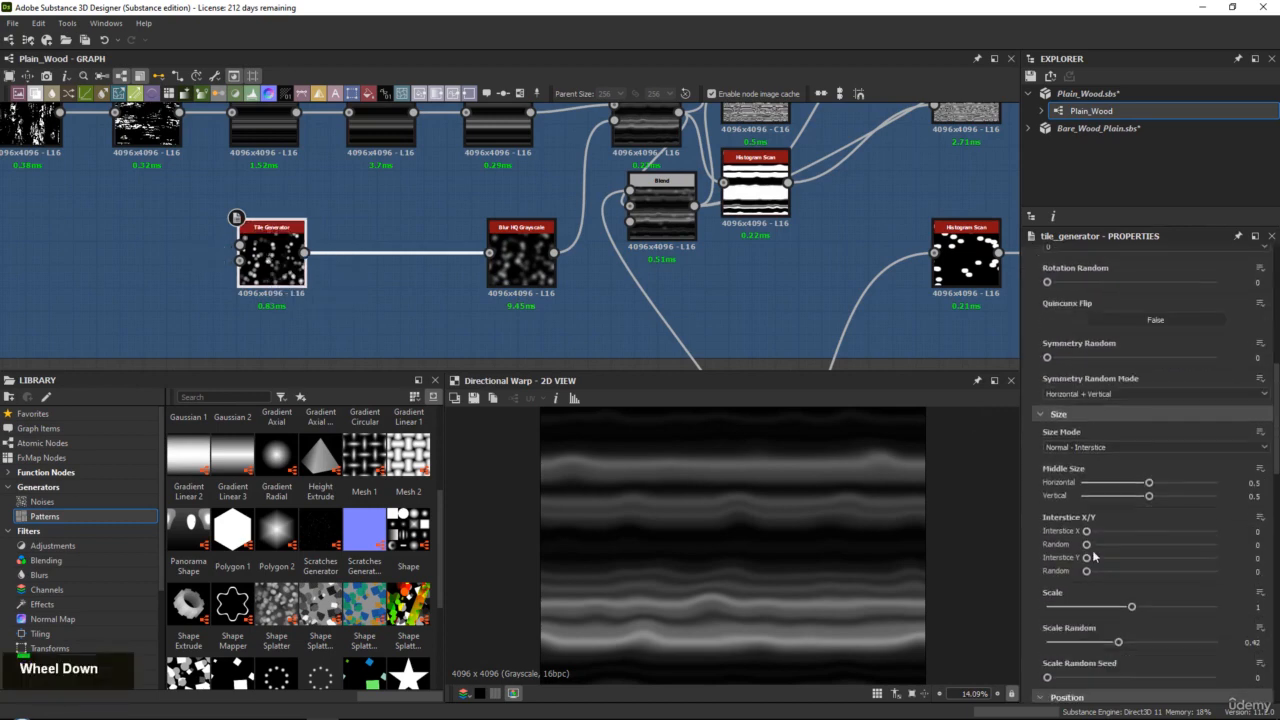
pyautogui.scroll(-2, 1115, 546)
pyautogui.moveTo(1138, 525); pyautogui.dragTo(1178, 531)
pyautogui.moveTo(1120, 563); pyautogui.dragTo(1172, 563)
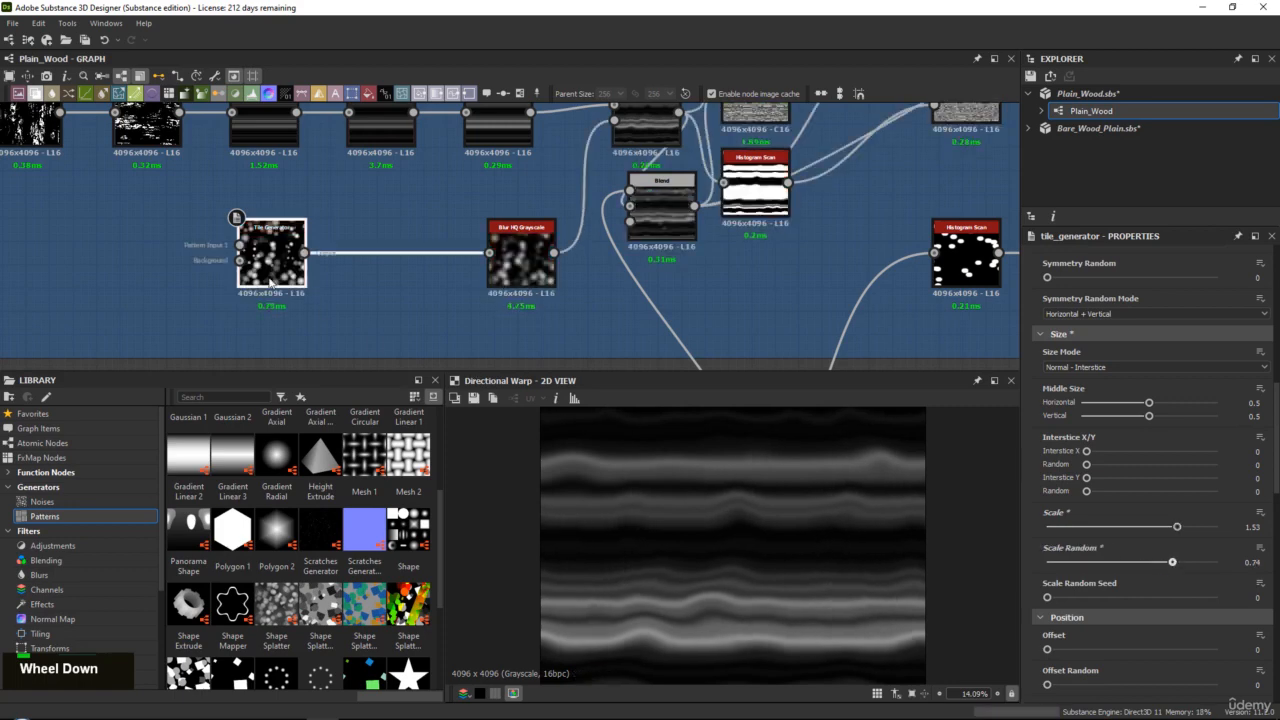
pyautogui.moveTo(1177, 527); pyautogui.dragTo(1235, 529)
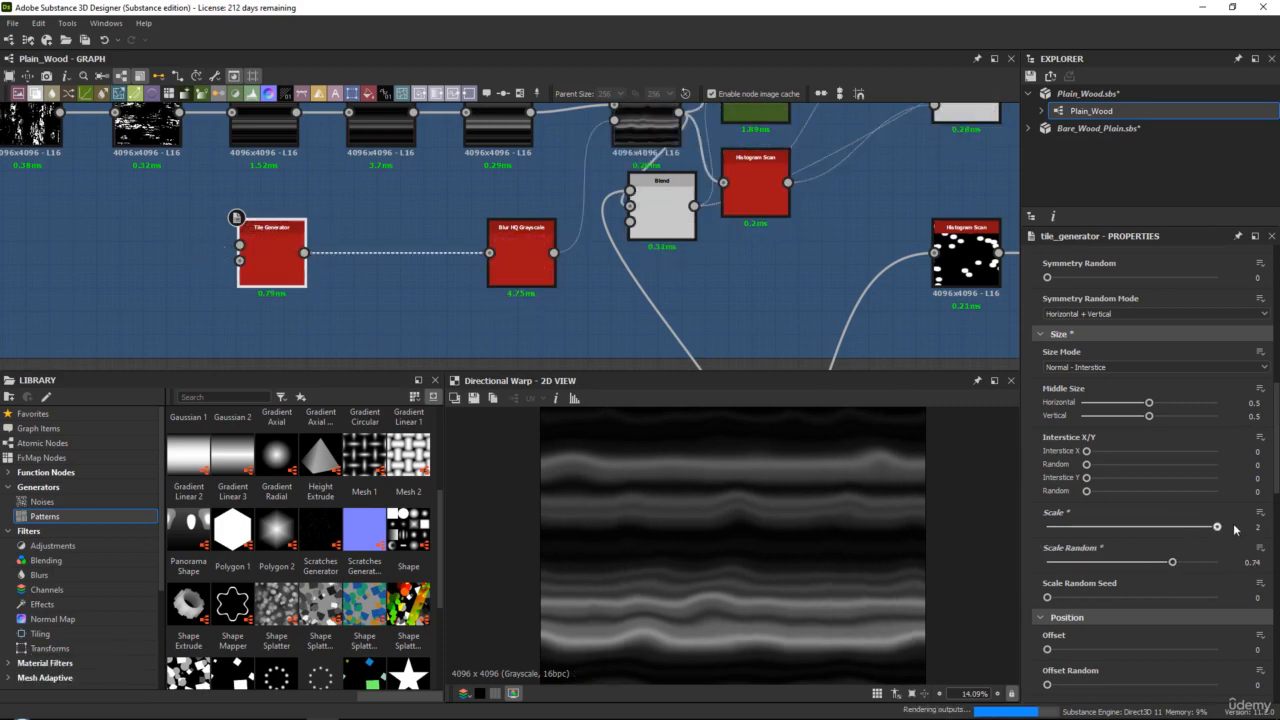
# Step: Reduce the Directional Warp's intensity to 4.21 and check the softened bands
pyautogui.scroll(3, 593, 161)
pyautogui.click(540, 185)
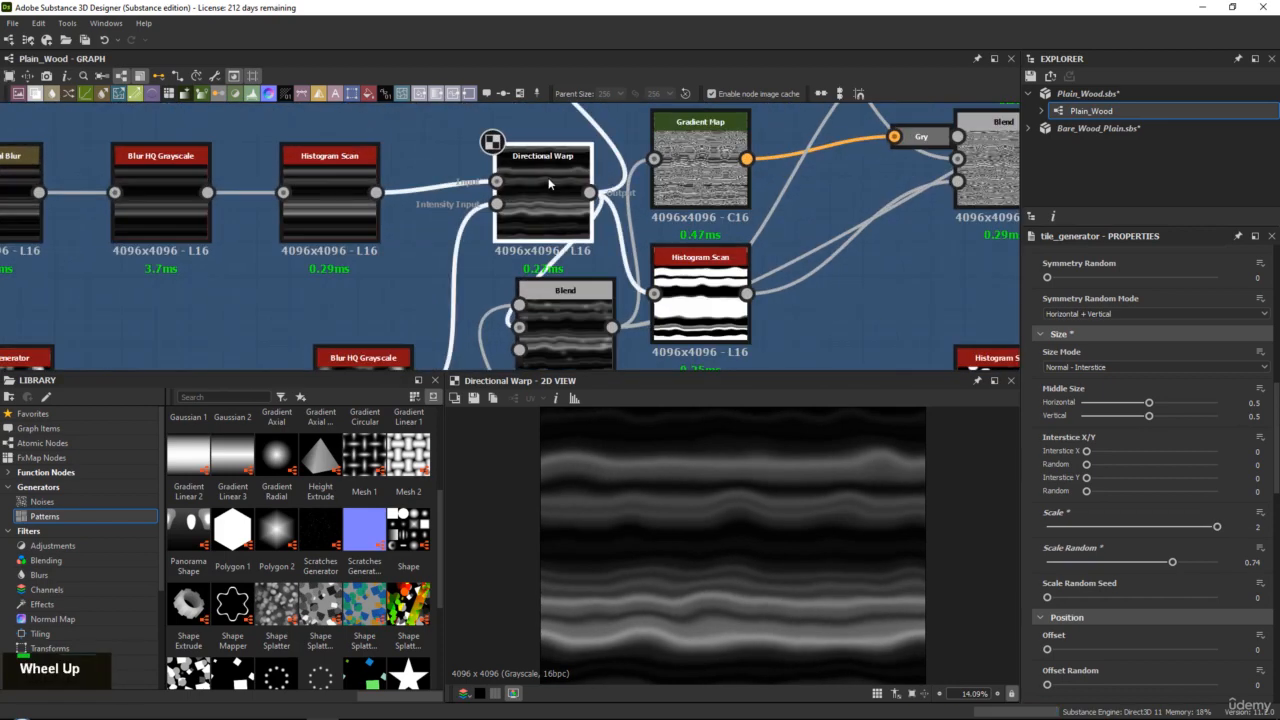
pyautogui.moveTo(1125, 546); pyautogui.dragTo(1079, 544)
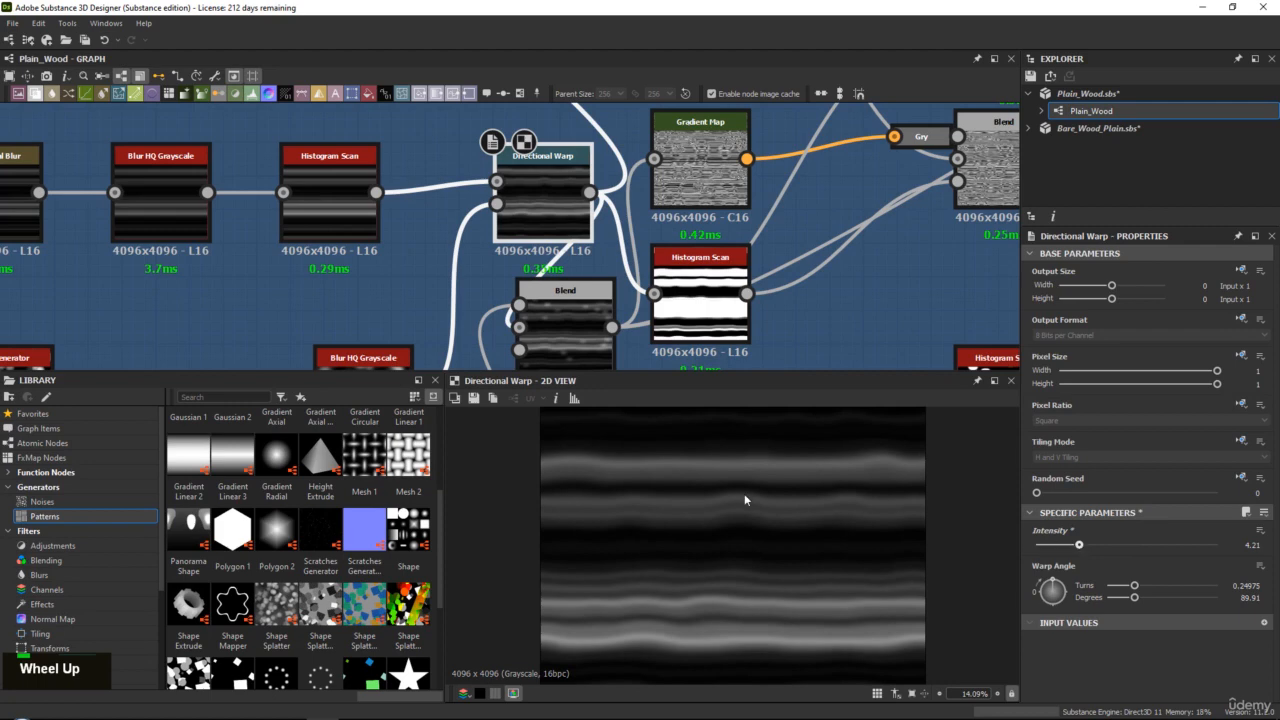
pyautogui.scroll(-2, 744, 493)
pyautogui.scroll(1, 736, 501)
# Step: Preview the Tile Generator, its Blur HQ Grayscale and the Directional Warp they drive
pyautogui.moveTo(754, 172); pyautogui.dragTo(662, 175, button='middle')
pyautogui.moveTo(524, 217); pyautogui.dragTo(781, 77, button='middle')
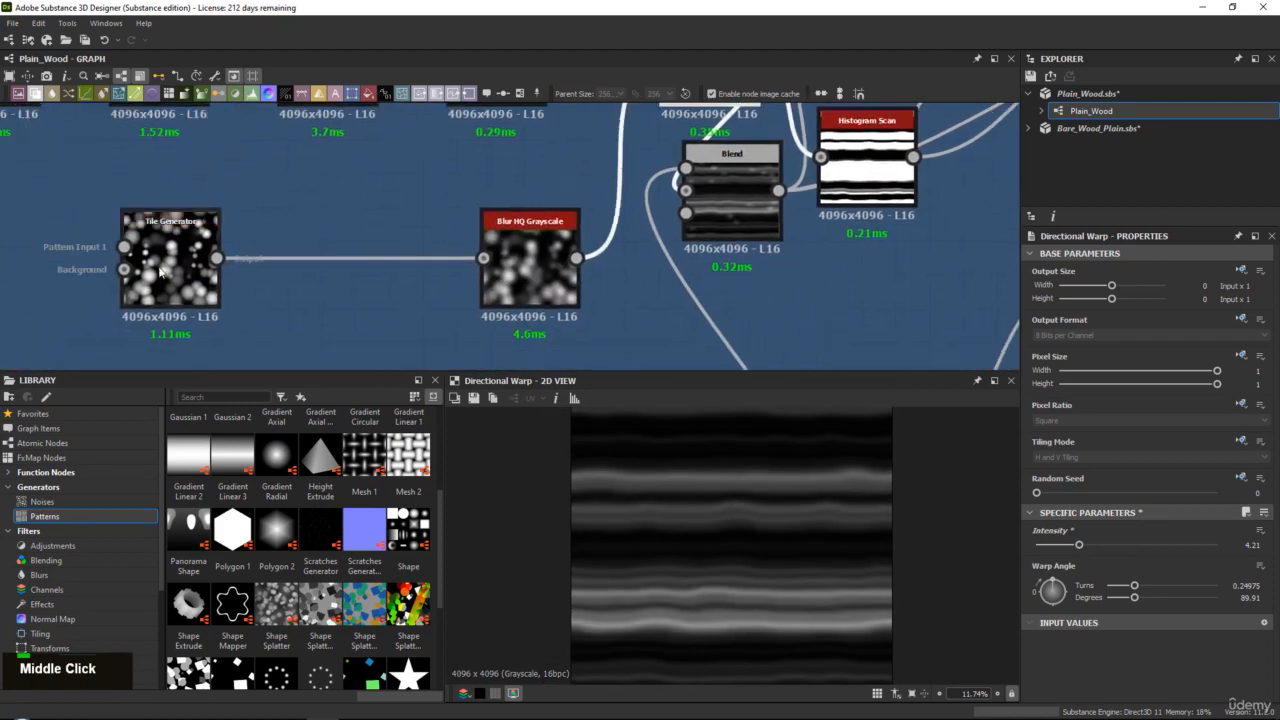
pyautogui.doubleClick(159, 267)
pyautogui.scroll(-4, 767, 552)
pyautogui.scroll(2, 767, 552)
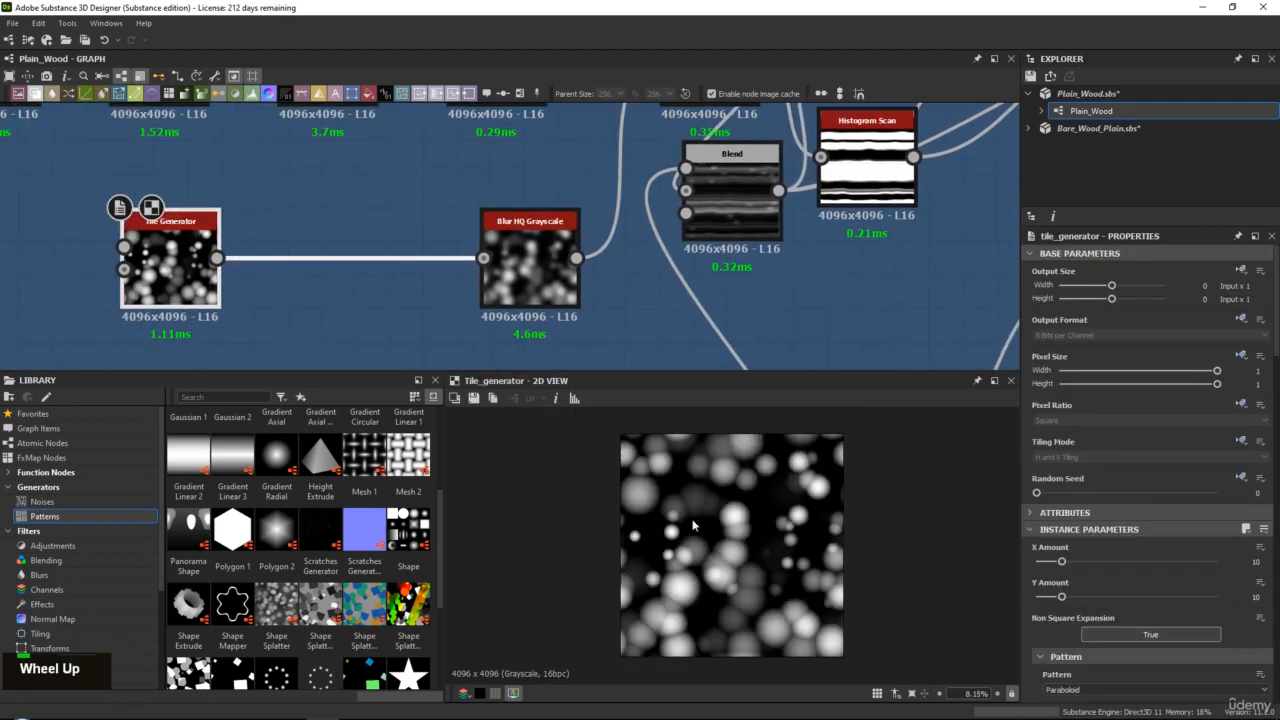
pyautogui.doubleClick(530, 262)
pyautogui.moveTo(694, 118); pyautogui.dragTo(429, 301, button='middle')
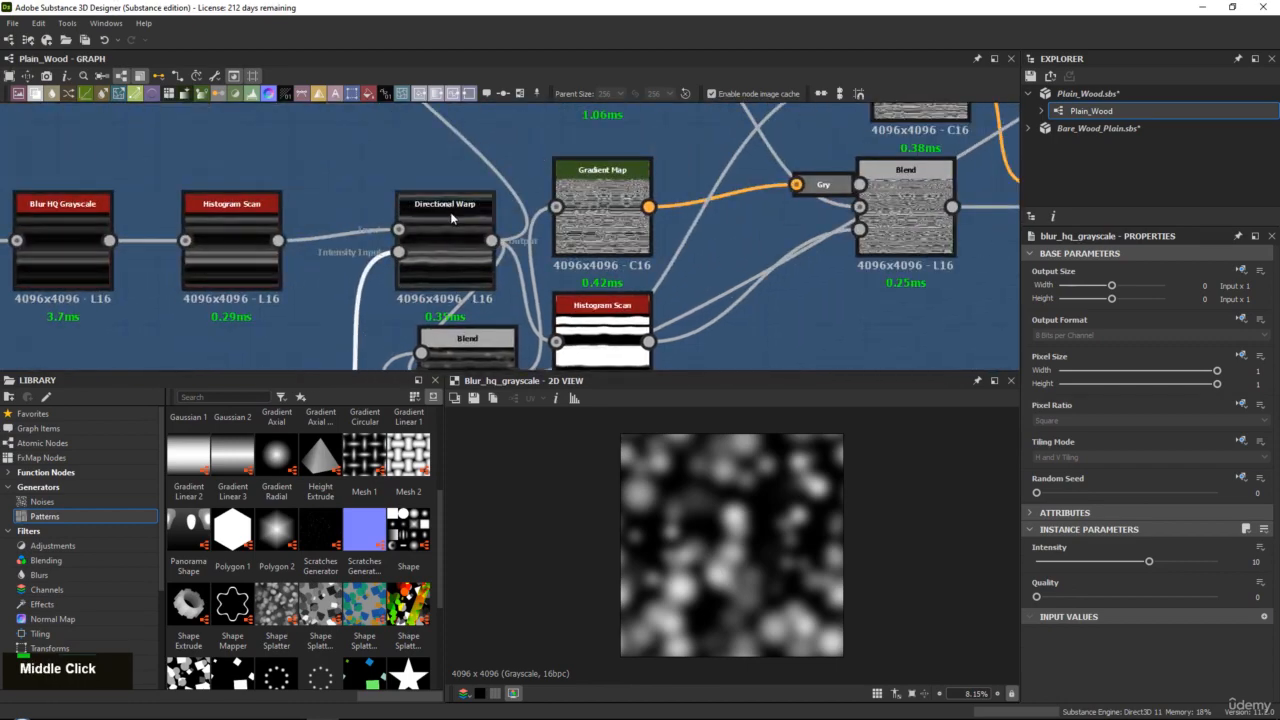
pyautogui.doubleClick(452, 217)
# Step: Preview the Gradient Map fed by the warped bands and examine its grain lines
pyautogui.moveTo(630, 210); pyautogui.dragTo(400, 226, button='middle')
pyautogui.click(370, 213)
pyautogui.doubleClick(369, 212)
pyautogui.scroll(10, 584, 415)
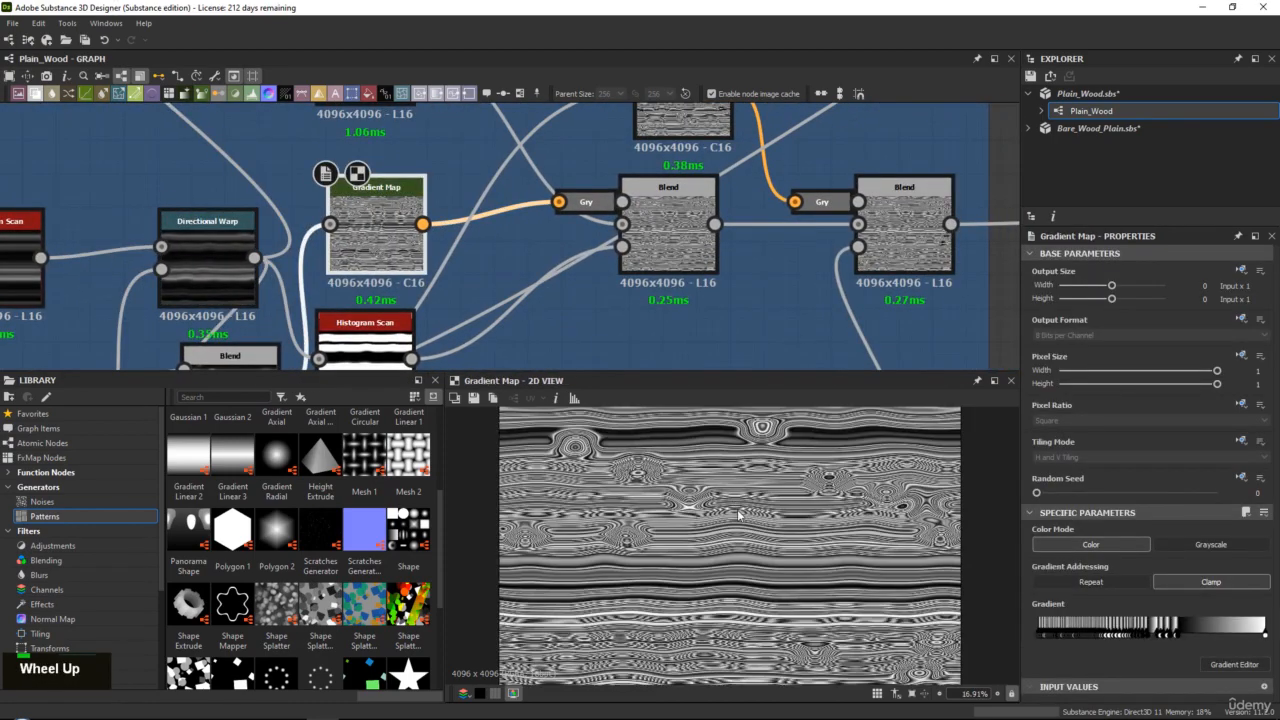
# Step: Preview the Blur HQ Grayscale that follows the Directional Blur in the knots group
pyautogui.moveTo(402, 322); pyautogui.dragTo(468, 217, button='middle')
pyautogui.scroll(-6, 468, 217)
pyautogui.moveTo(364, 362); pyautogui.dragTo(454, 236, button='middle')
pyautogui.scroll(4, 456, 235)
pyautogui.doubleClick(590, 213)
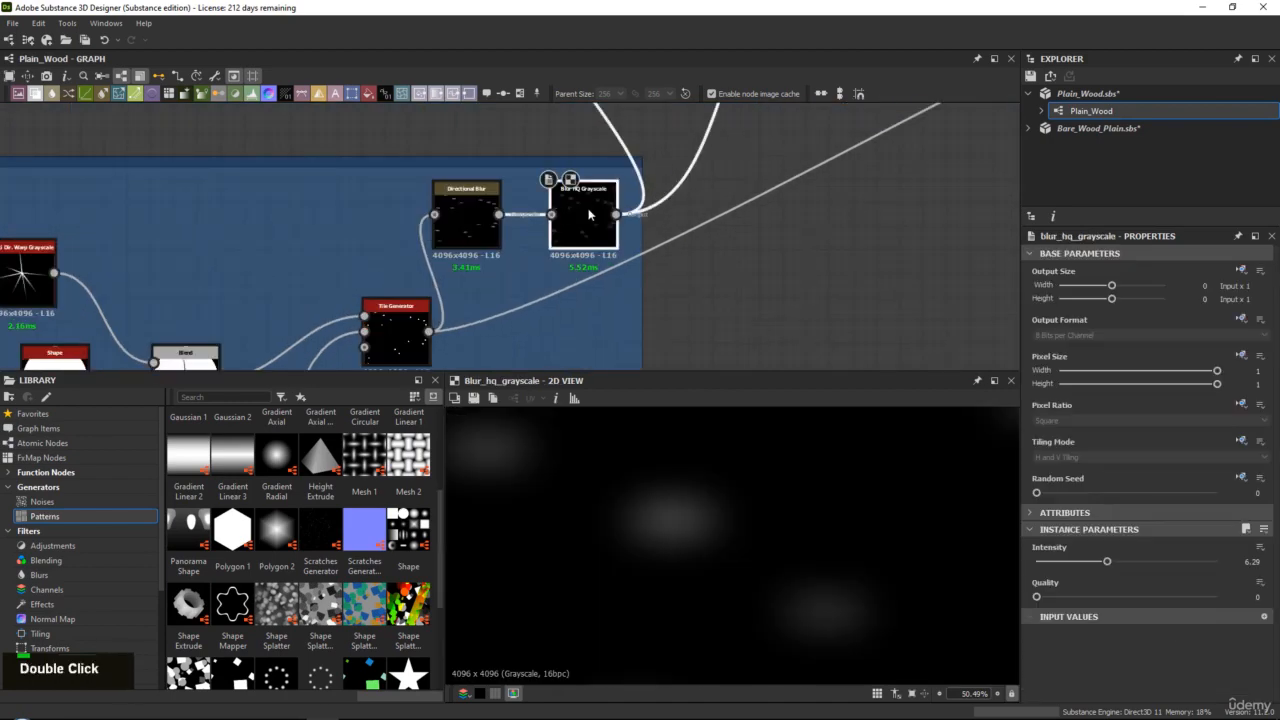
pyautogui.scroll(-4, 585, 193)
pyautogui.scroll(3, 511, 273)
pyautogui.scroll(3, 511, 273)
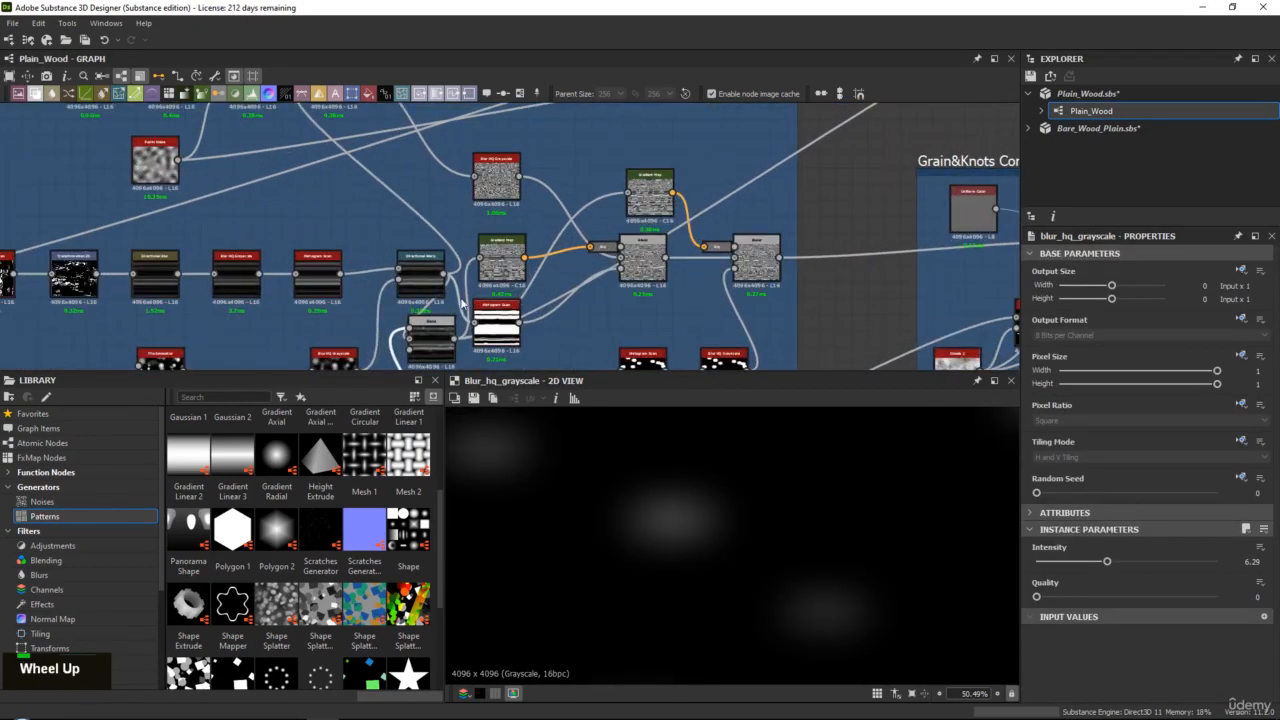
# Step: Preview the grain's Gradient Map again and compare it with the Copy Blend that follows, looking around the knots
pyautogui.doubleClick(500, 257)
pyautogui.scroll(-2, 666, 476)
pyautogui.scroll(1, 666, 476)
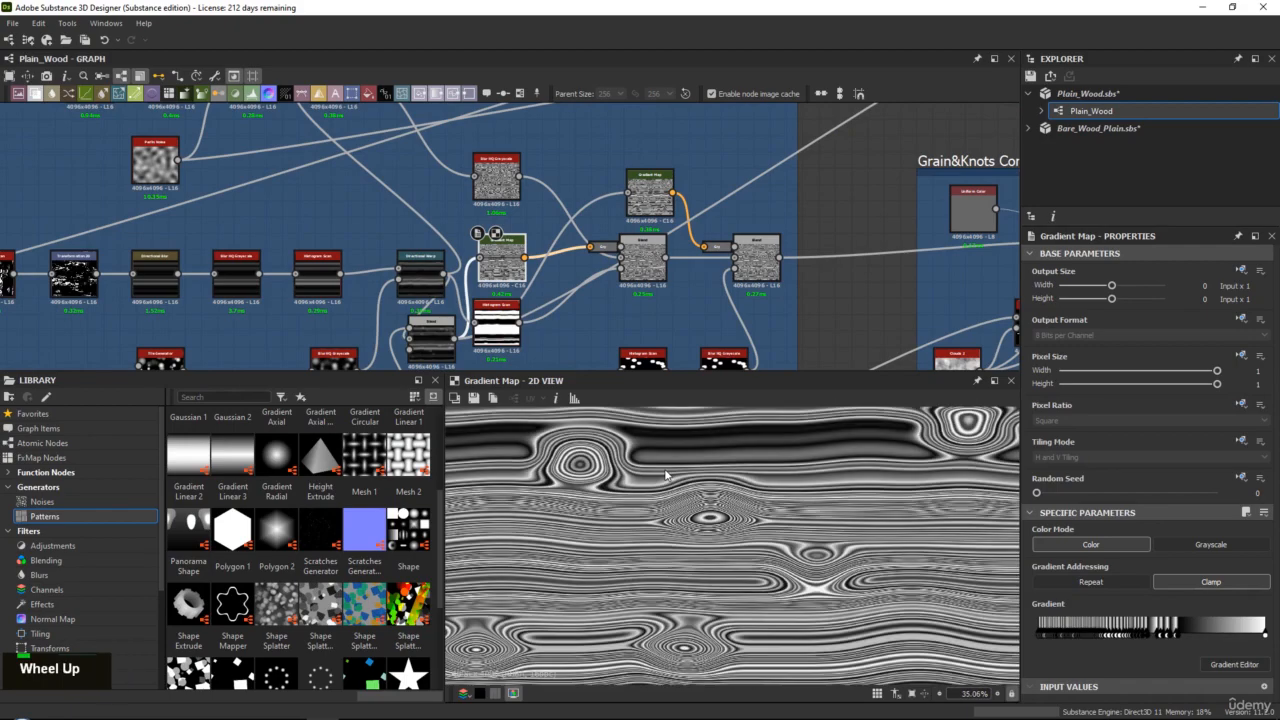
pyautogui.moveTo(764, 270); pyautogui.dragTo(652, 247, button='middle')
pyautogui.doubleClick(710, 210)
pyautogui.scroll(-2, 697, 497)
pyautogui.scroll(2, 697, 497)
pyautogui.moveTo(755, 578); pyautogui.dragTo(727, 498, button='middle')
pyautogui.scroll(2, 685, 550)
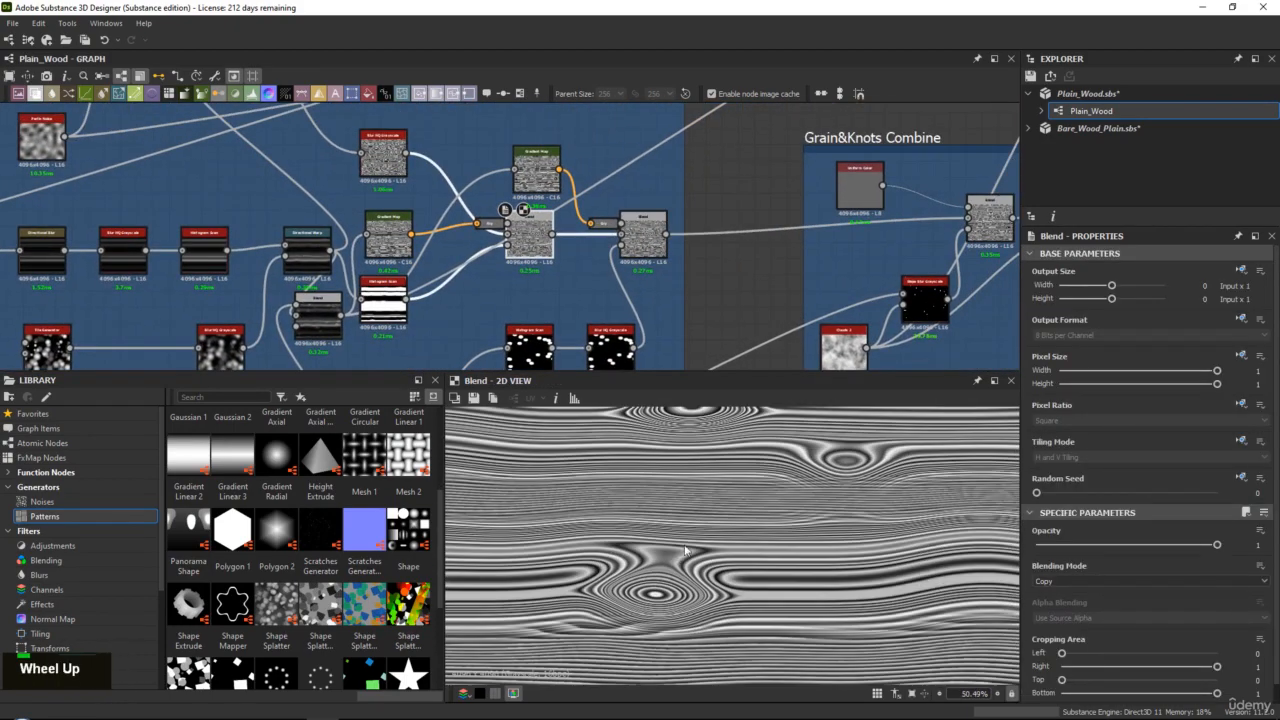
# Step: Examine the wavy grain bands in the Copy Blend and compare them with the output of the group's last Blend
pyautogui.scroll(-4, 688, 427)
pyautogui.moveTo(688, 429); pyautogui.dragTo(683, 572, button='middle')
pyautogui.scroll(-1, 683, 572)
pyautogui.scroll(3, 609, 535)
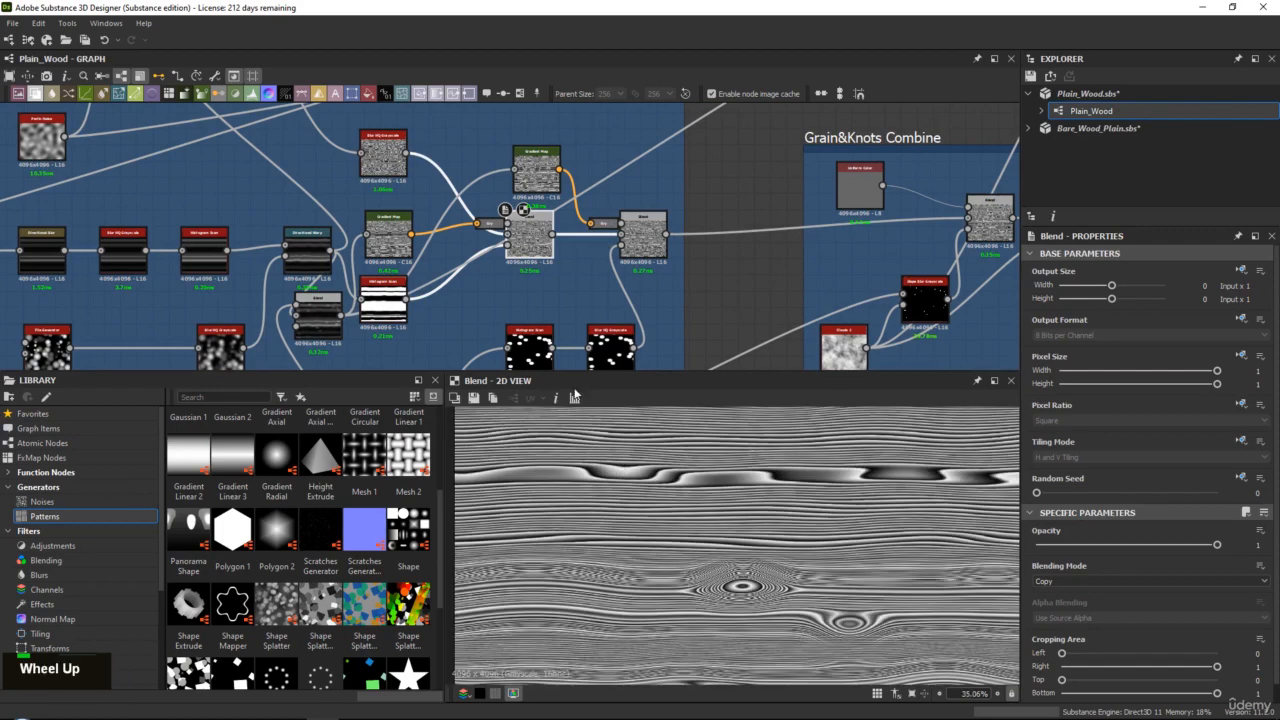
pyautogui.doubleClick(652, 239)
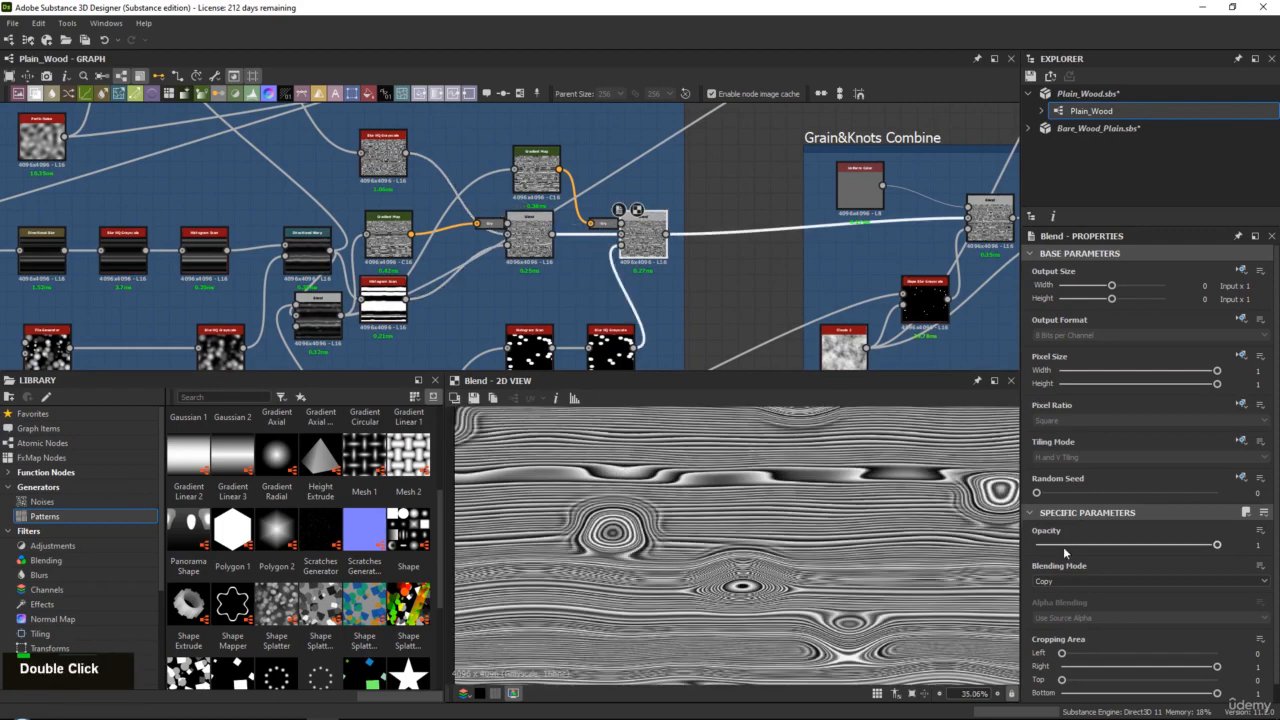
# Step: Try an Opacity of 0 on the group's last Blend, look over the grain, and restore the Opacity to 1
pyautogui.moveTo(1063, 546); pyautogui.dragTo(1036, 545)
pyautogui.scroll(-3, 787, 464)
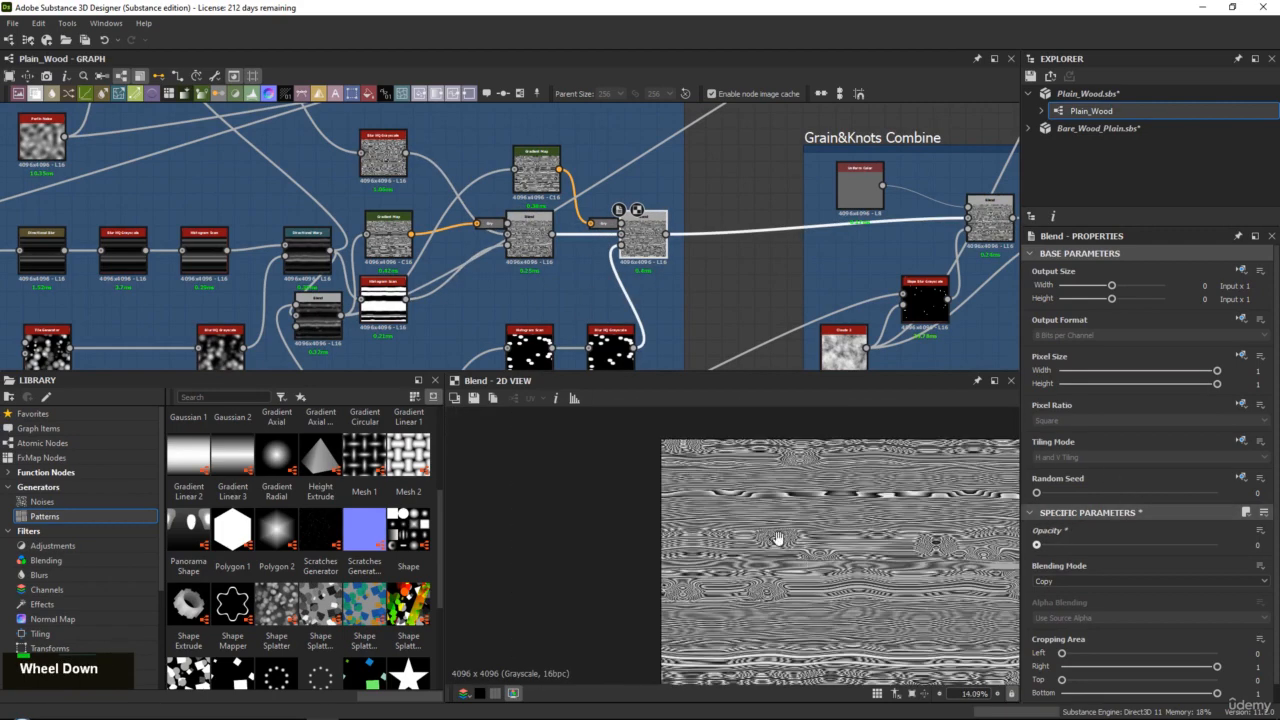
pyautogui.scroll(2, 787, 464)
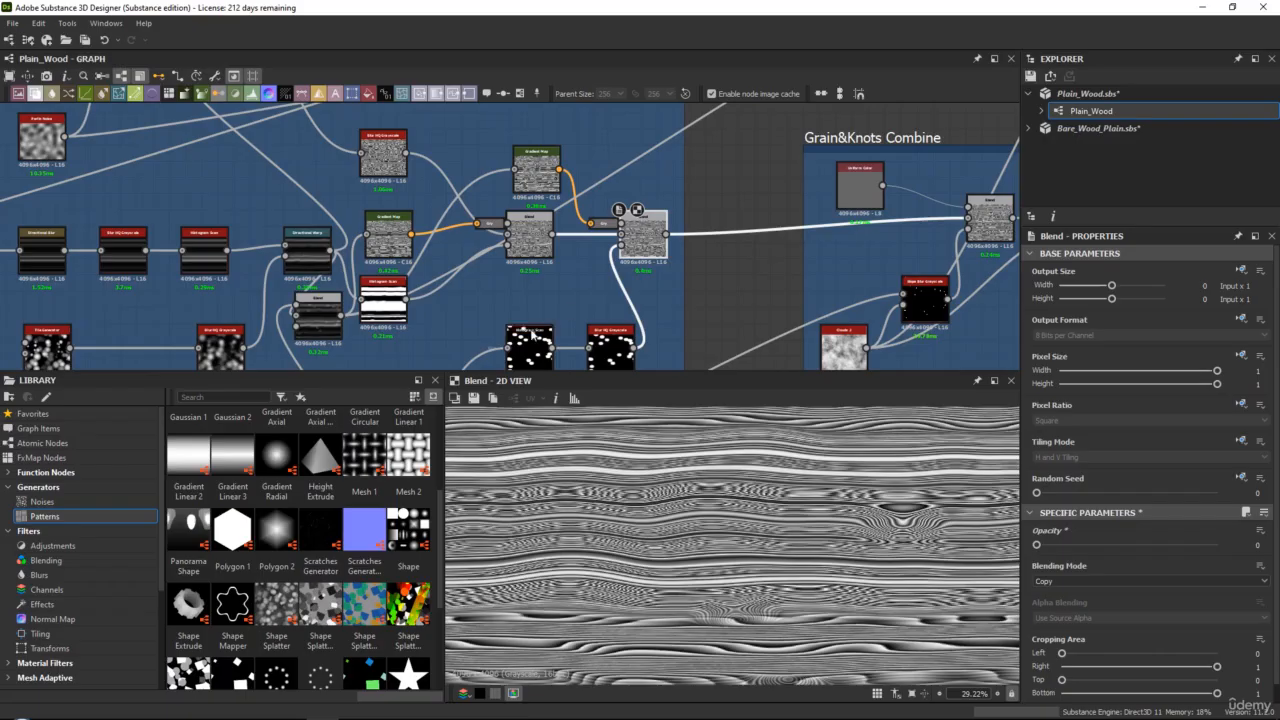
pyautogui.scroll(-2, 490, 253)
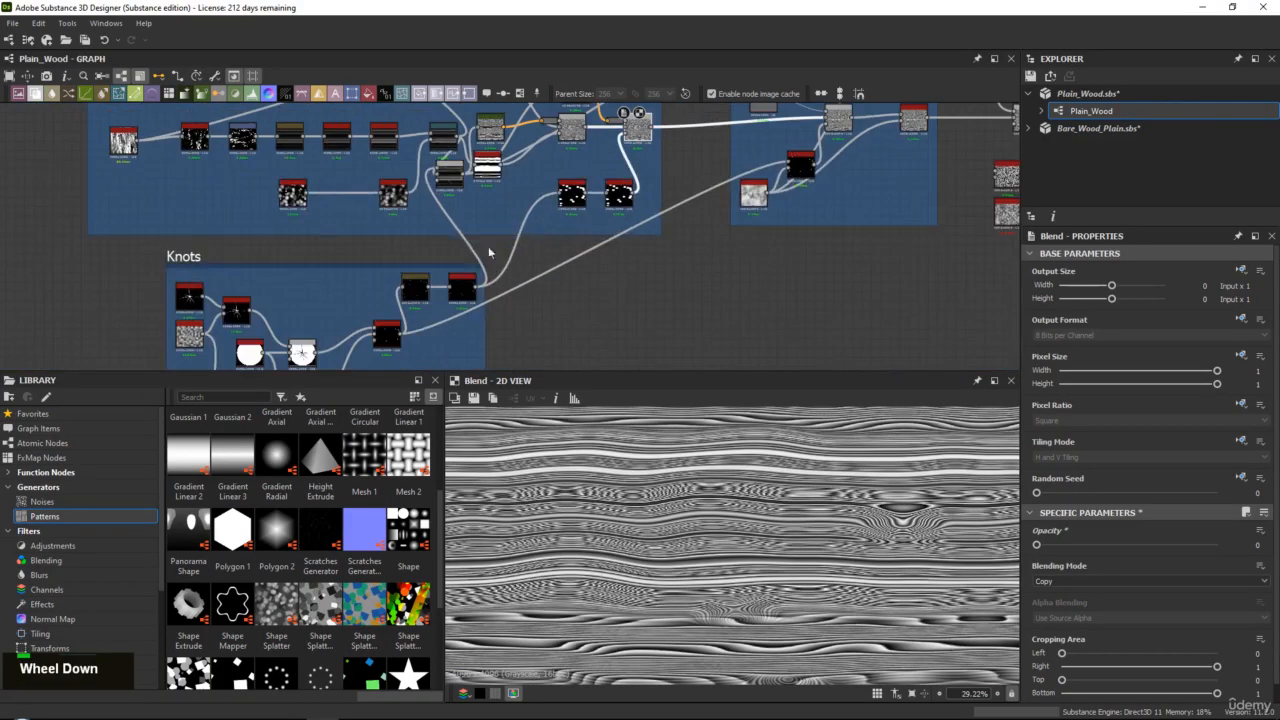
pyautogui.scroll(2, 627, 125)
pyautogui.moveTo(627, 125); pyautogui.dragTo(605, 272, button='middle')
pyautogui.scroll(3, 610, 276)
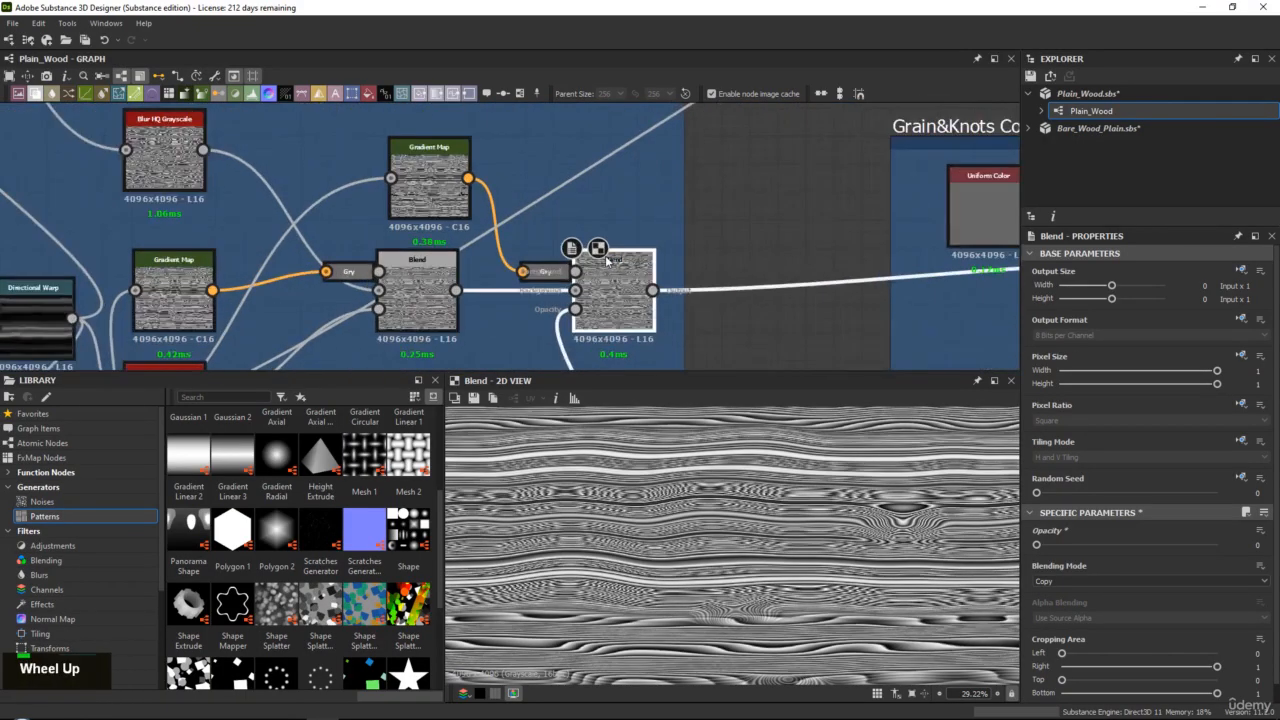
pyautogui.doubleClick(613, 281)
pyautogui.moveTo(1043, 548); pyautogui.dragTo(1212, 545)
# Step: Preview the Gradient Map feeding the group's last Blend and examine its grain around the knots
pyautogui.doubleClick(400, 169)
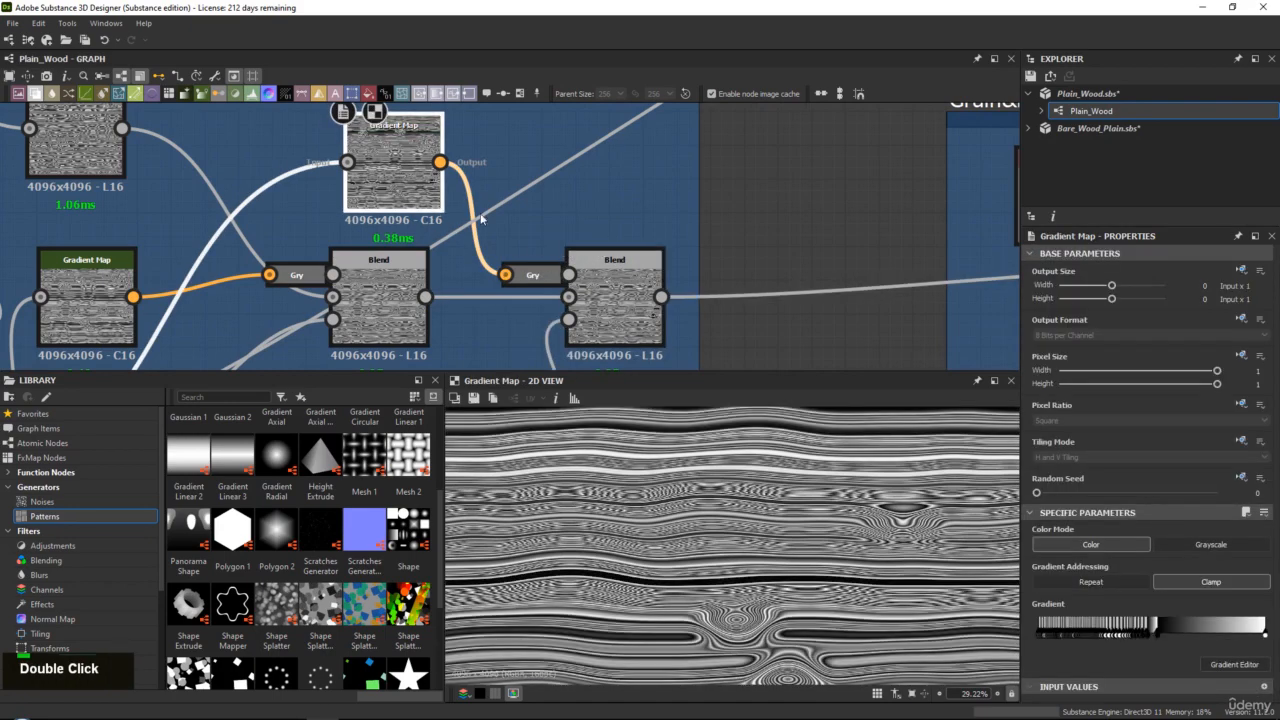
pyautogui.scroll(-2, 720, 490)
pyautogui.scroll(3, 720, 490)
pyautogui.moveTo(487, 222); pyautogui.dragTo(703, 142, button='middle')
pyautogui.scroll(-4, 690, 150)
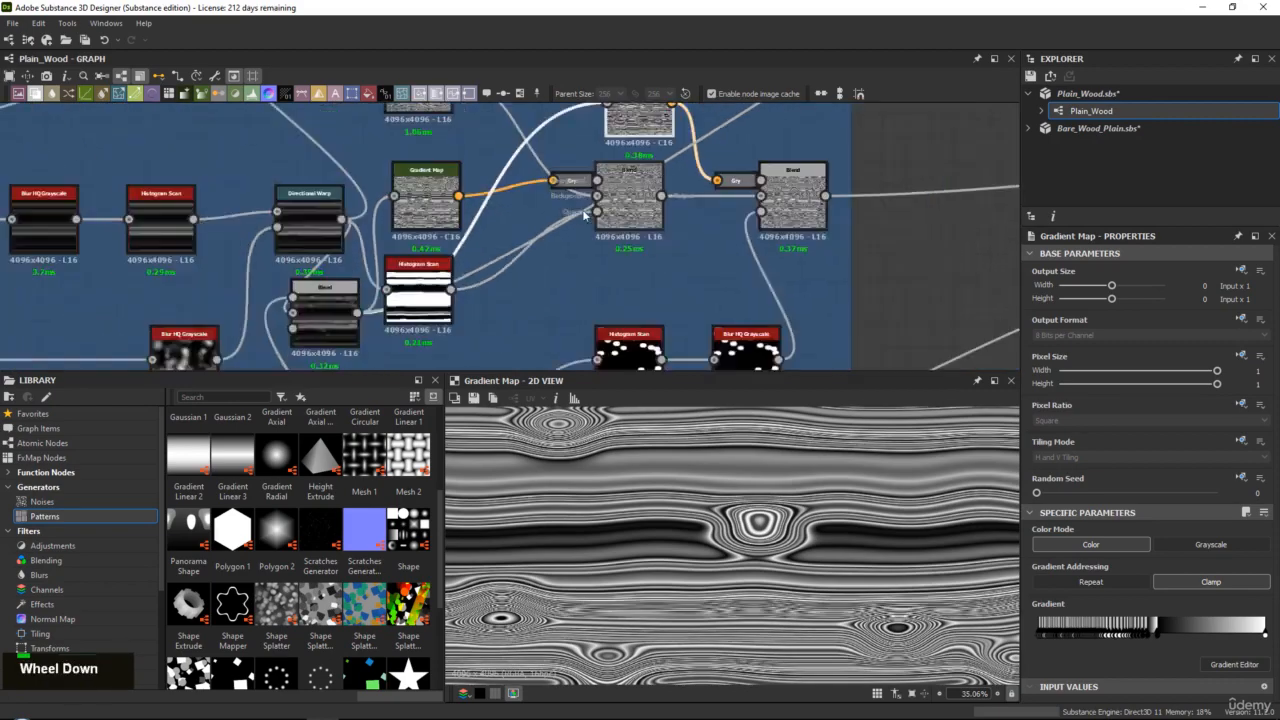
# Step: Duplicate the Add (Linear Dodge) Blend that feeds the Gradient Map, place the copy beside the Knots group, and preview it
pyautogui.moveTo(467, 328); pyautogui.dragTo(456, 188, button='middle')
pyautogui.scroll(1, 436, 257)
pyautogui.moveTo(498, 249); pyautogui.dragTo(488, 169, button='middle')
pyautogui.scroll(-4, 434, 256)
pyautogui.moveTo(397, 262); pyautogui.dragTo(356, 327, button='middle')
pyautogui.click(376, 203)
pyautogui.hotkey('ctrl', 'c')
pyautogui.moveTo(467, 280); pyautogui.dragTo(456, 198, button='middle')
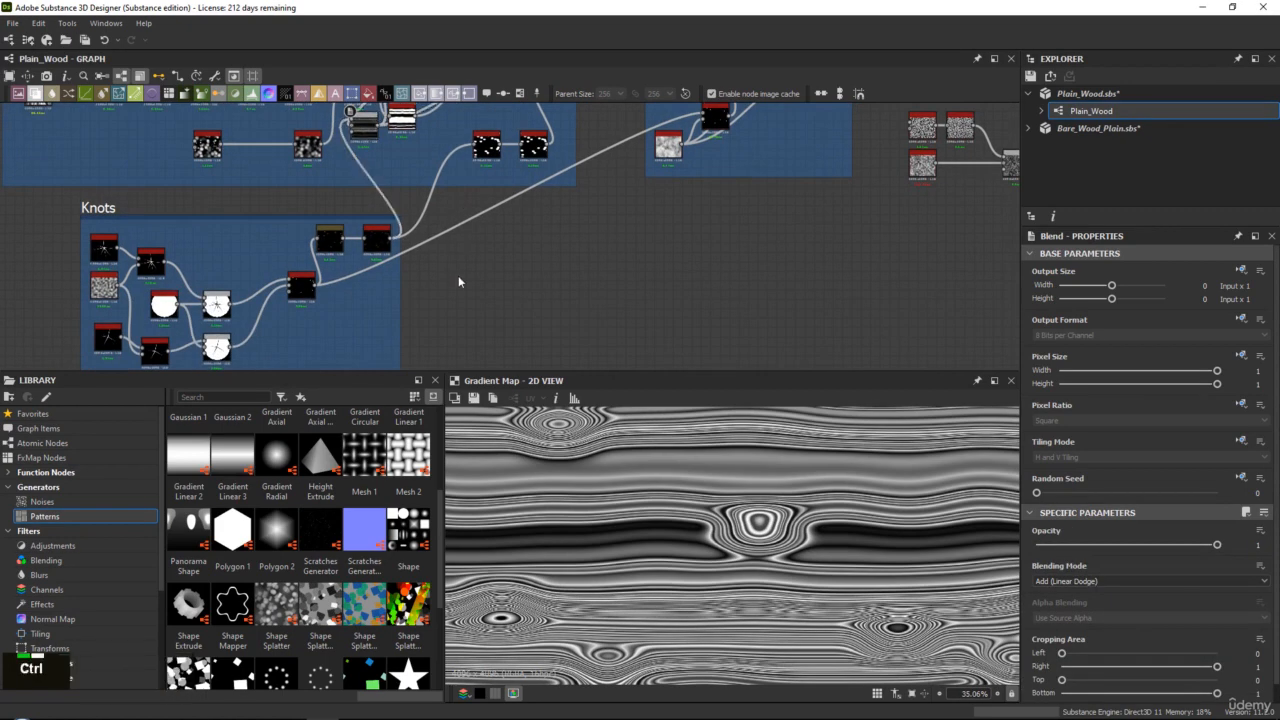
pyautogui.scroll(2, 458, 281)
pyautogui.moveTo(514, 229); pyautogui.dragTo(491, 277)
pyautogui.doubleClick(500, 280)
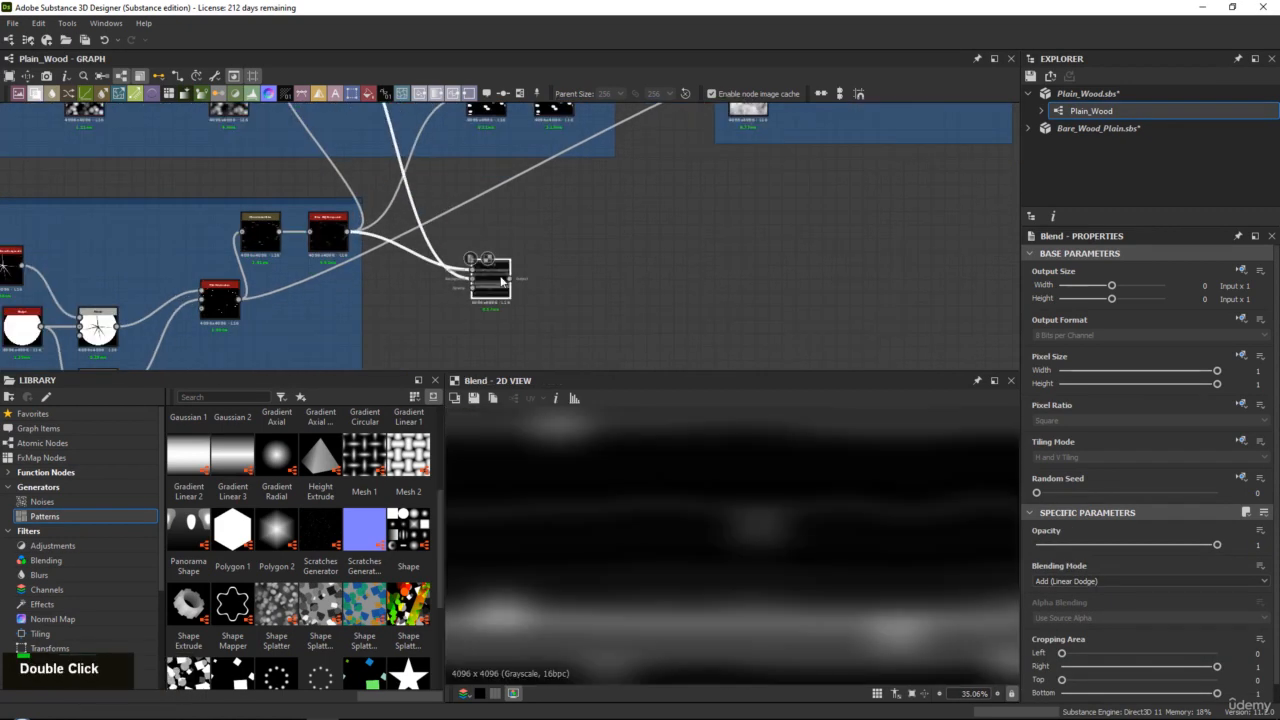
pyautogui.scroll(3, 327, 254)
# Step: Feed the copied Blend's foreground from a duplicate of the Knots group's Blur HQ Grayscale with an Intensity of 1.94
pyautogui.click(330, 238)
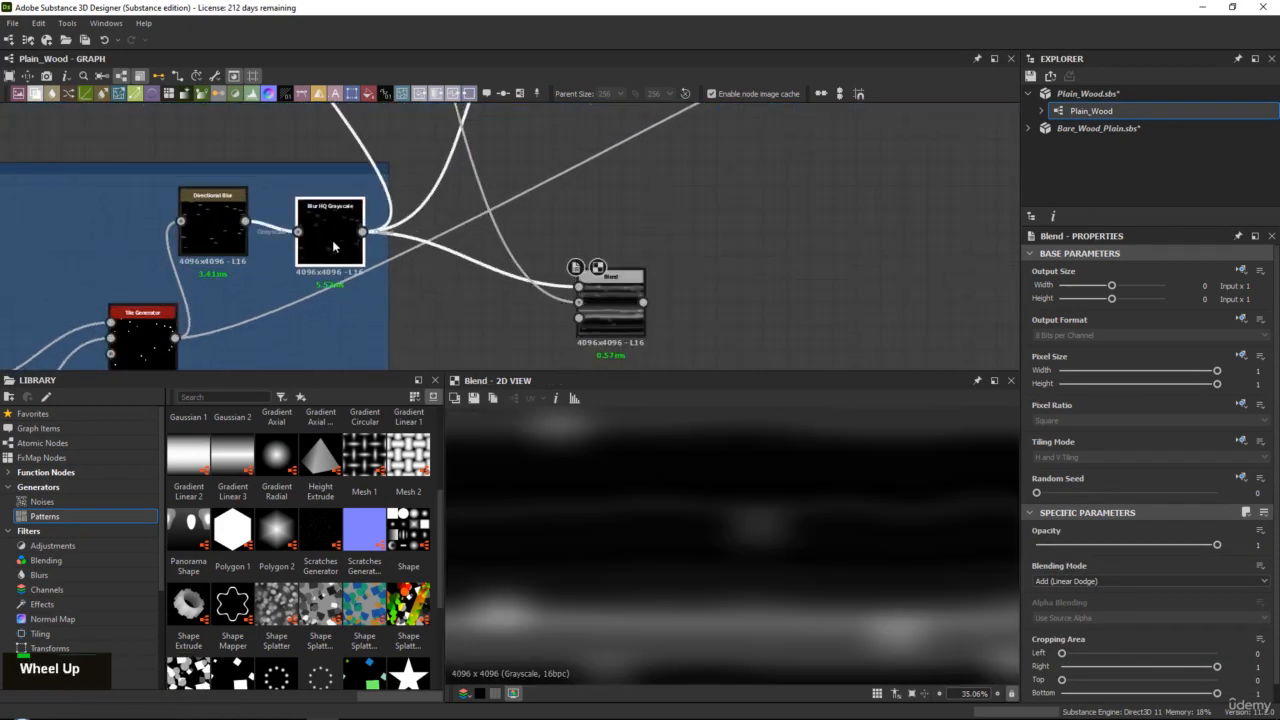
pyautogui.hotkey('ctrl', 'c')
pyautogui.hotkey('ctrl', 'v')
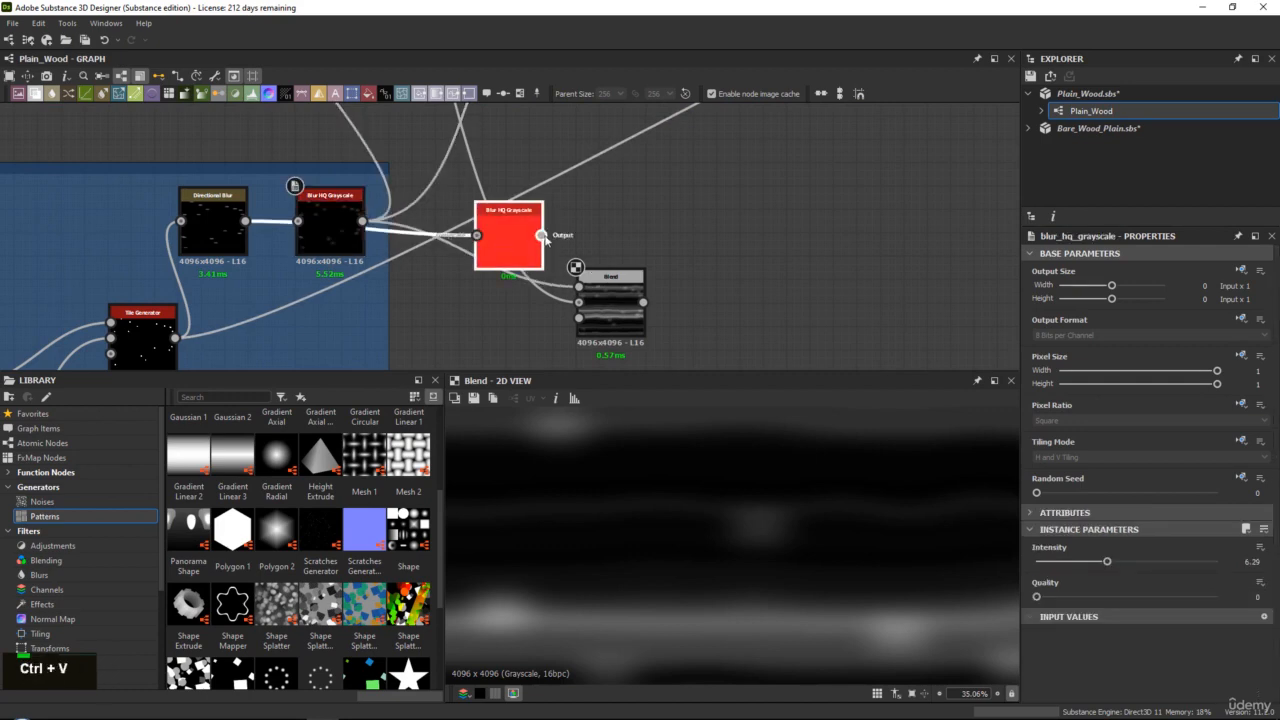
pyautogui.doubleClick(600, 290)
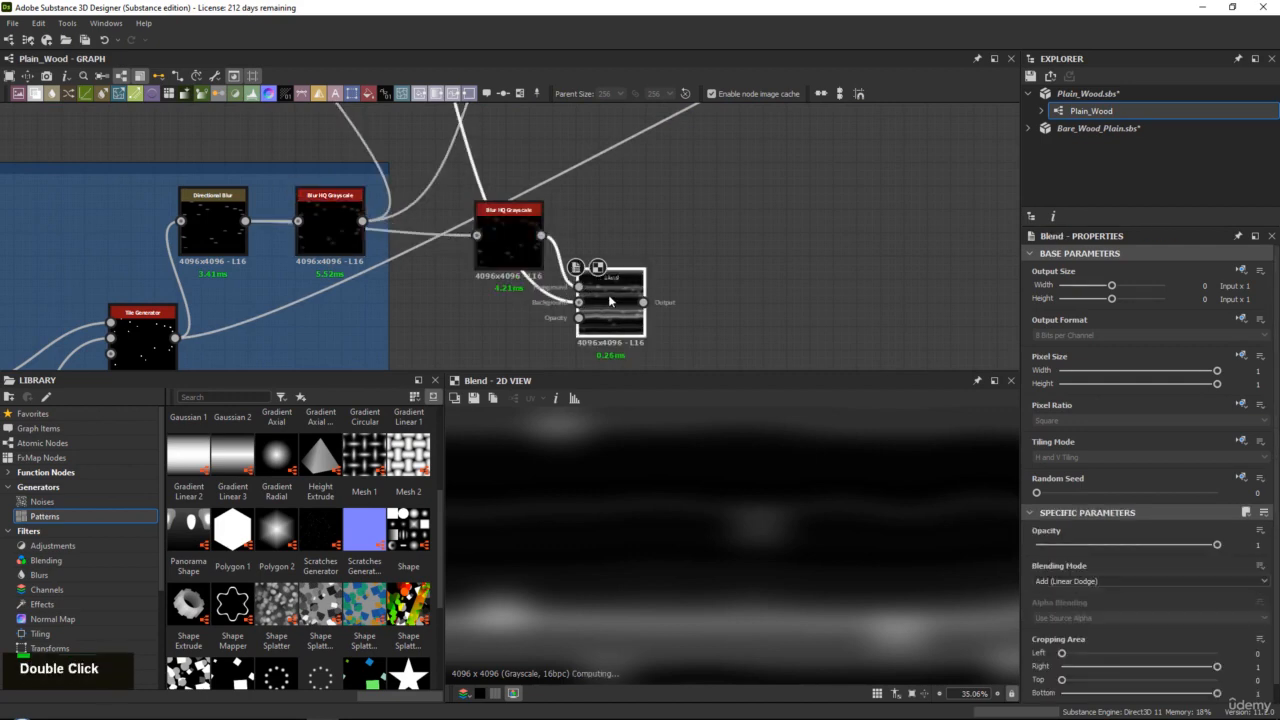
pyautogui.click(508, 240)
pyautogui.moveTo(1107, 561); pyautogui.dragTo(1059, 563)
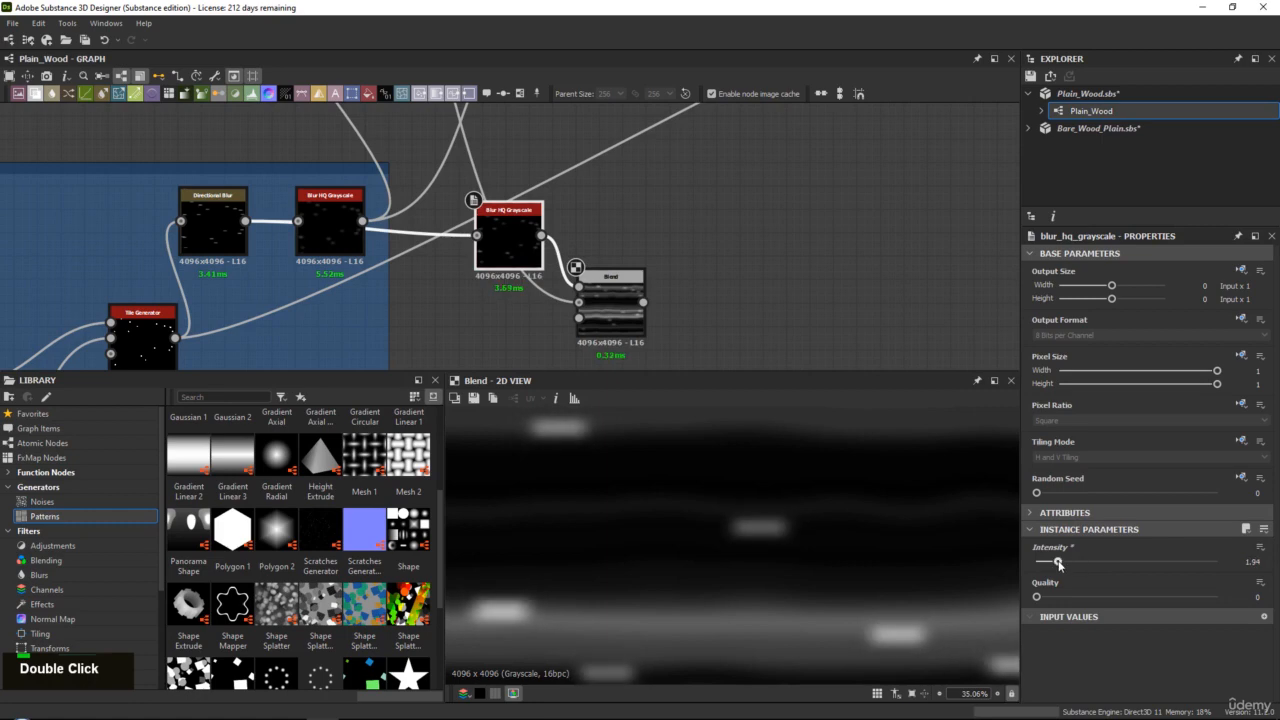
# Step: Move the duplicated blur and Blend up into the grain group and connect the Blend to the upper Gradient Map, previewing the map
pyautogui.scroll(-2, 612, 300)
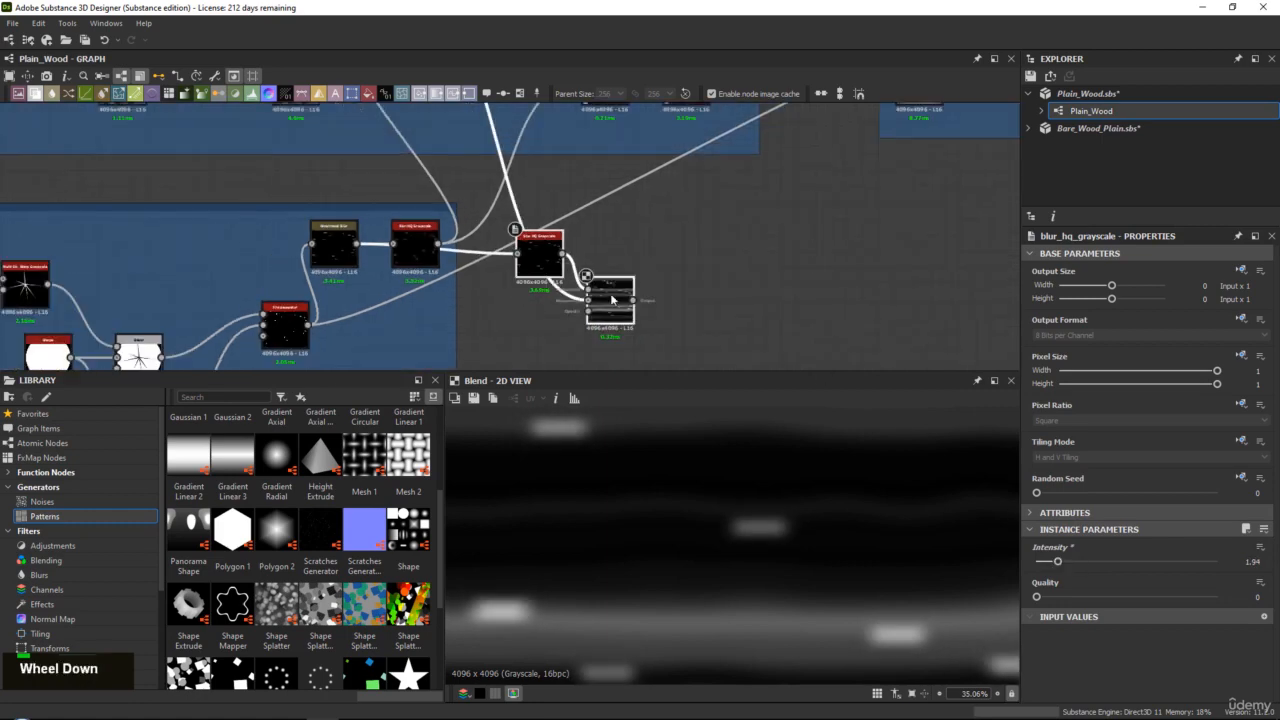
pyautogui.moveTo(612, 300); pyautogui.dragTo(576, 220)
pyautogui.moveTo(576, 220); pyautogui.dragTo(556, 365, button='middle')
pyautogui.moveTo(556, 365); pyautogui.dragTo(580, 275)
pyautogui.moveTo(580, 275); pyautogui.dragTo(551, 363, button='middle')
pyautogui.moveTo(551, 363); pyautogui.dragTo(612, 195)
pyautogui.moveTo(612, 195); pyautogui.dragTo(577, 370, button='middle')
pyautogui.moveTo(582, 346); pyautogui.dragTo(548, 349)
pyautogui.click(551, 259)
pyautogui.scroll(3, 551, 258)
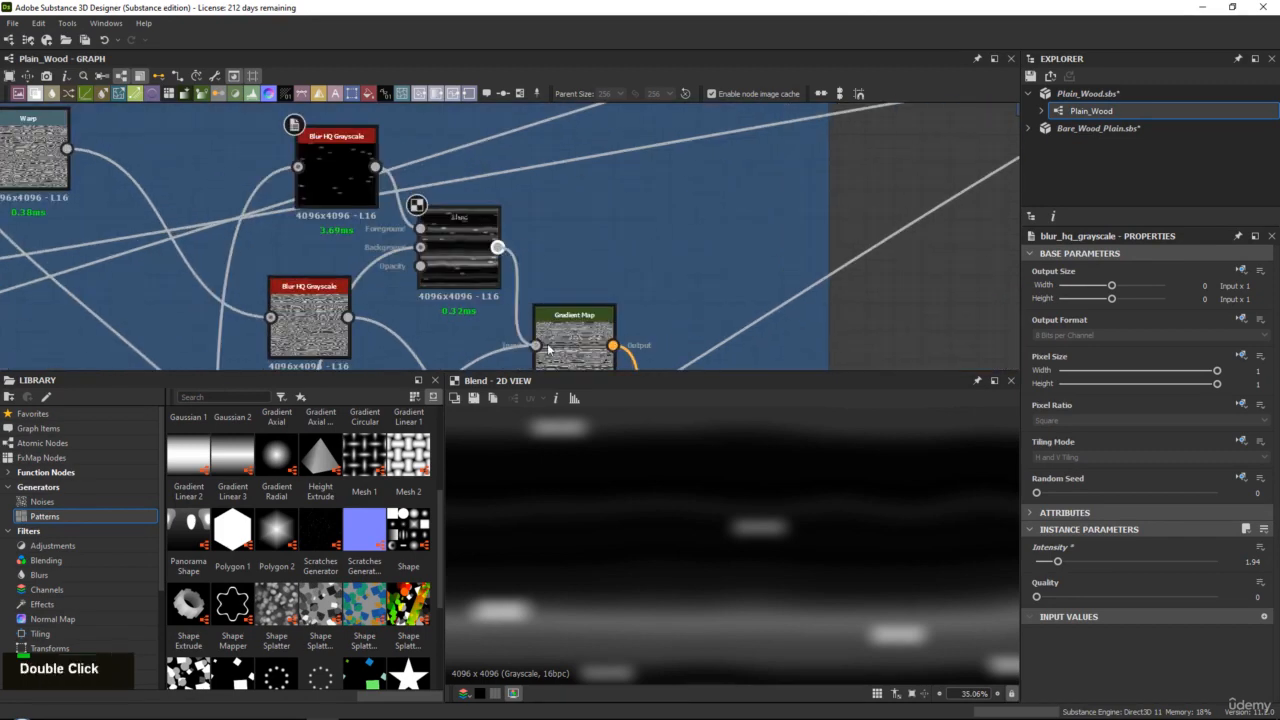
pyautogui.doubleClick(583, 327)
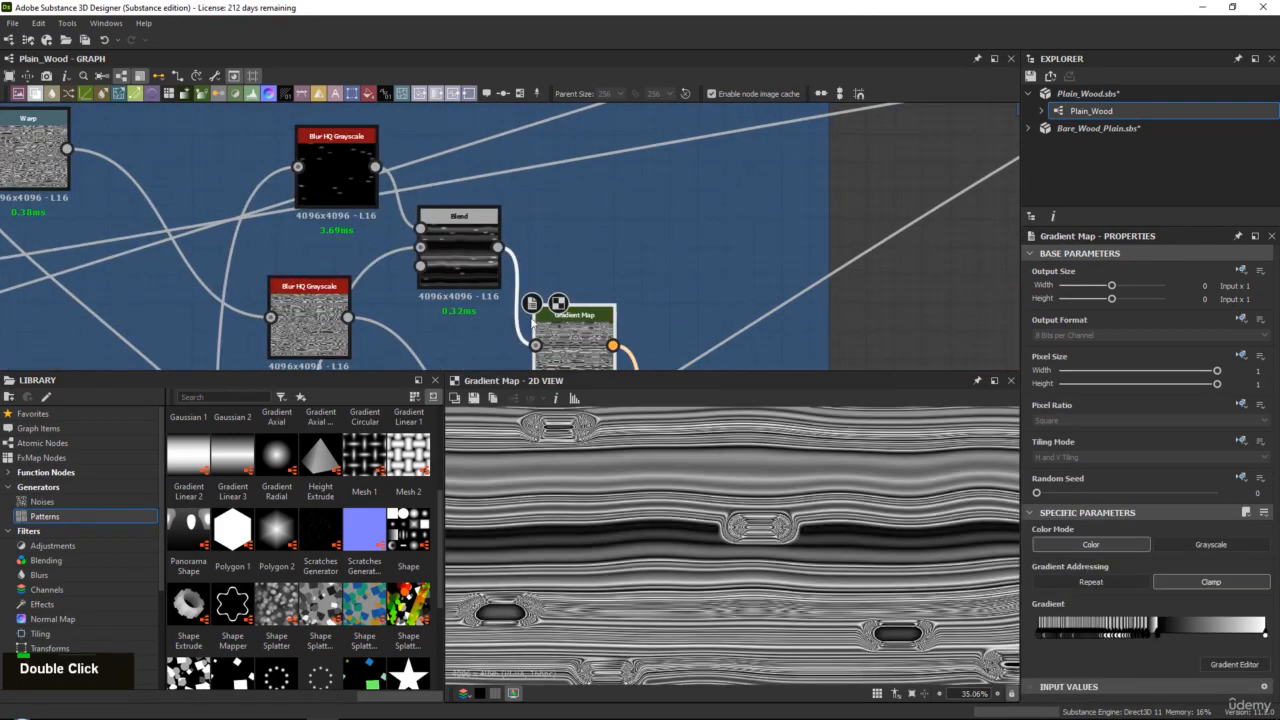
# Step: Raise the duplicated blur's Intensity to 13.24 and examine the knots in the group's last Blend
pyautogui.click(336, 150)
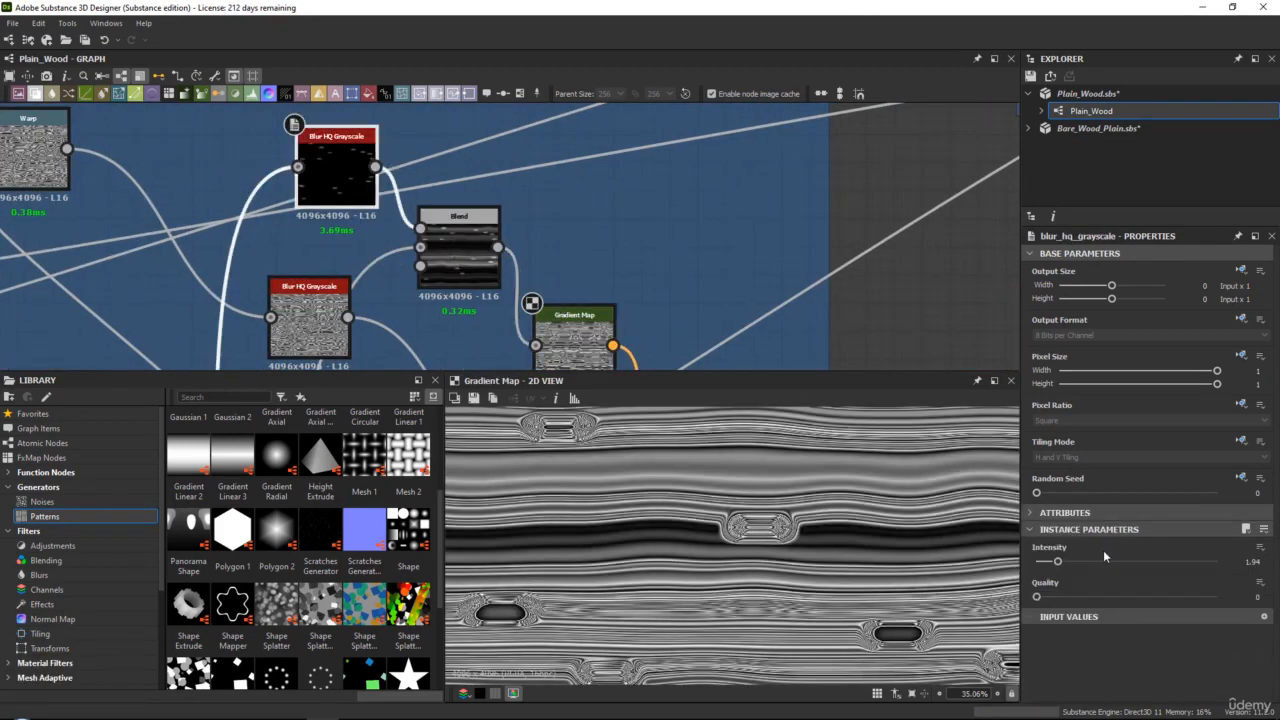
pyautogui.moveTo(1058, 562); pyautogui.dragTo(1184, 562)
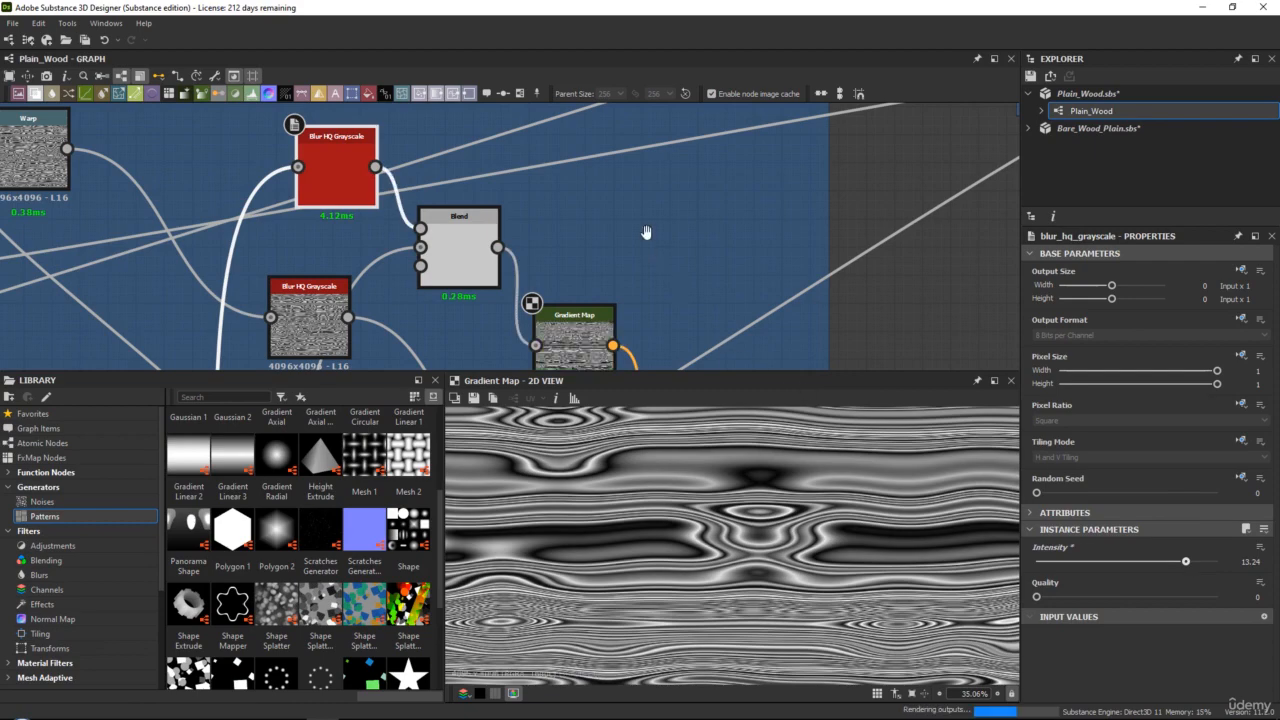
pyautogui.moveTo(646, 229); pyautogui.dragTo(491, 214, button='middle')
pyautogui.doubleClick(666, 318)
pyautogui.scroll(-3, 666, 512)
pyautogui.moveTo(500, 533); pyautogui.dragTo(555, 546, button='middle')
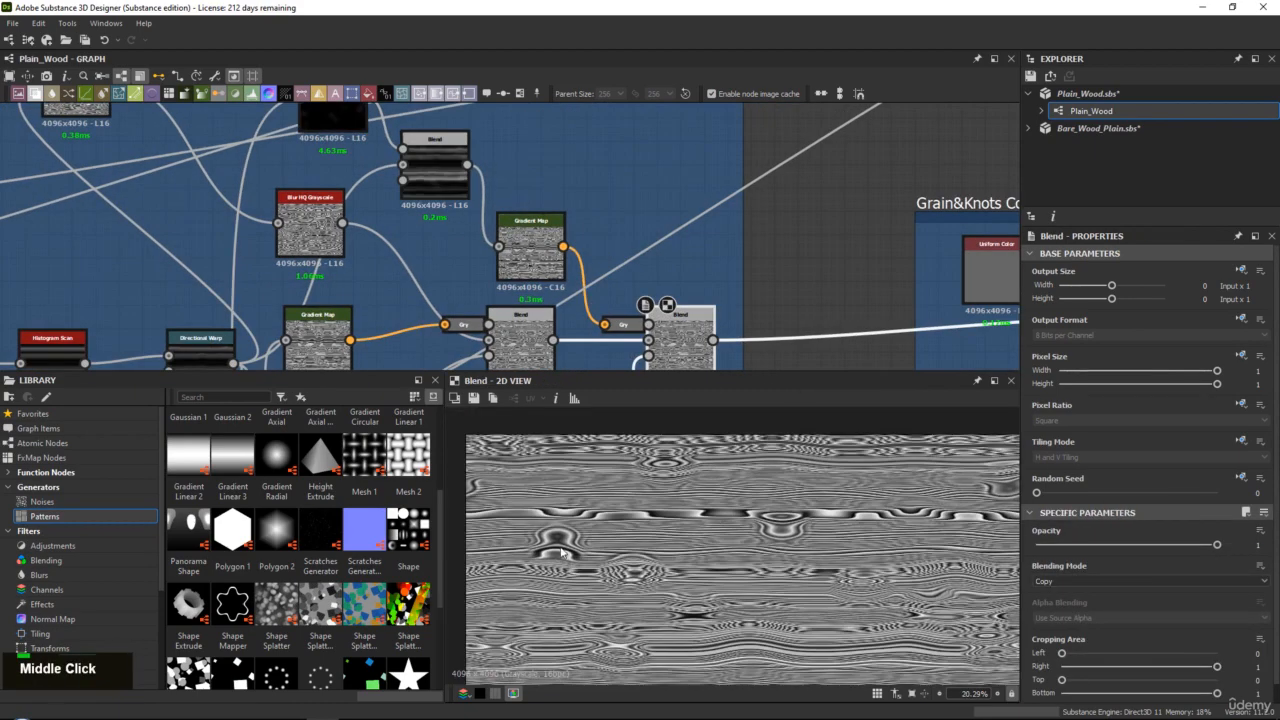
pyautogui.scroll(4, 555, 546)
pyautogui.moveTo(385, 130); pyautogui.dragTo(392, 206, button='middle')
# Step: Set the Intensity of the duplicated Blur HQ Grayscale to 11.76
pyautogui.click(443, 244)
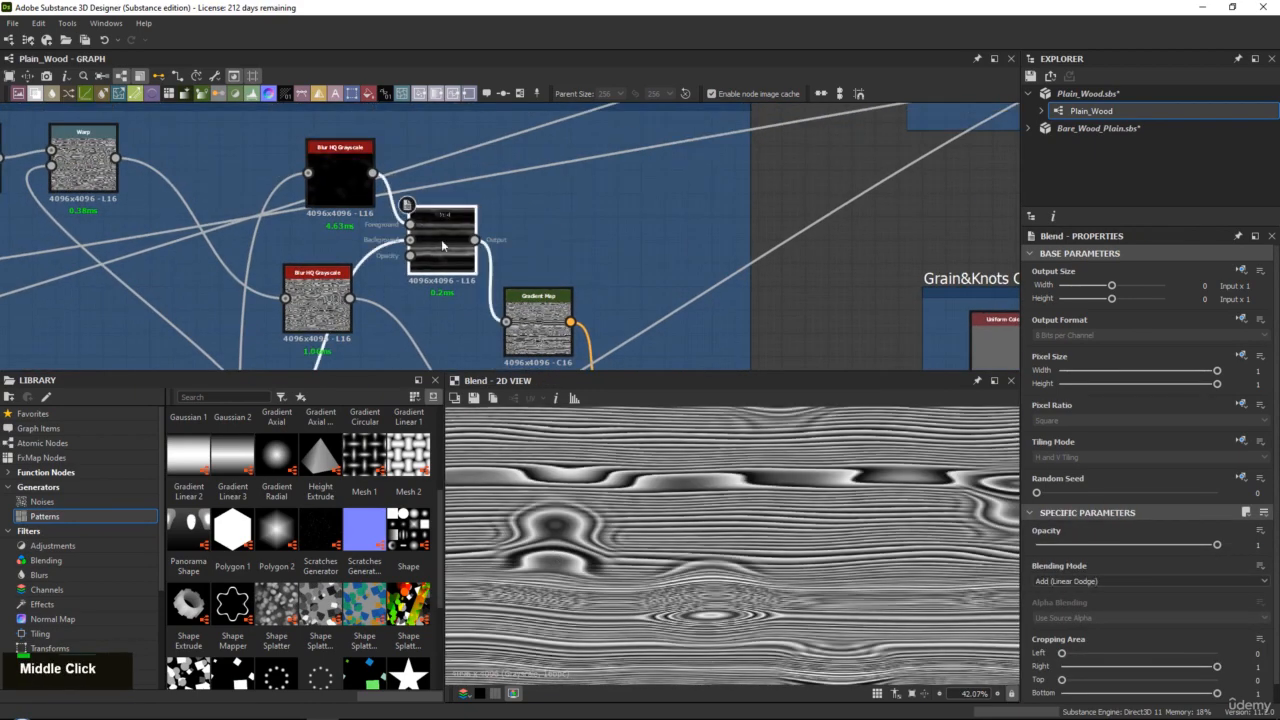
pyautogui.scroll(-2, 538, 300)
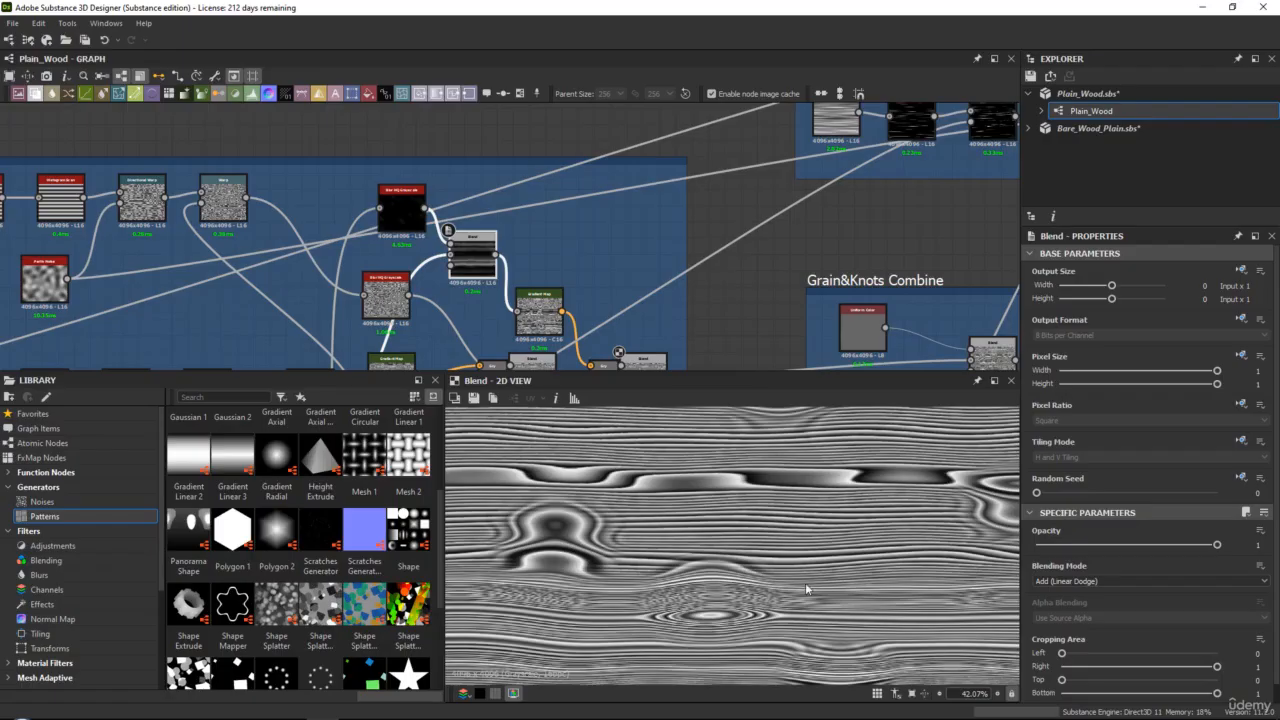
pyautogui.click(397, 209)
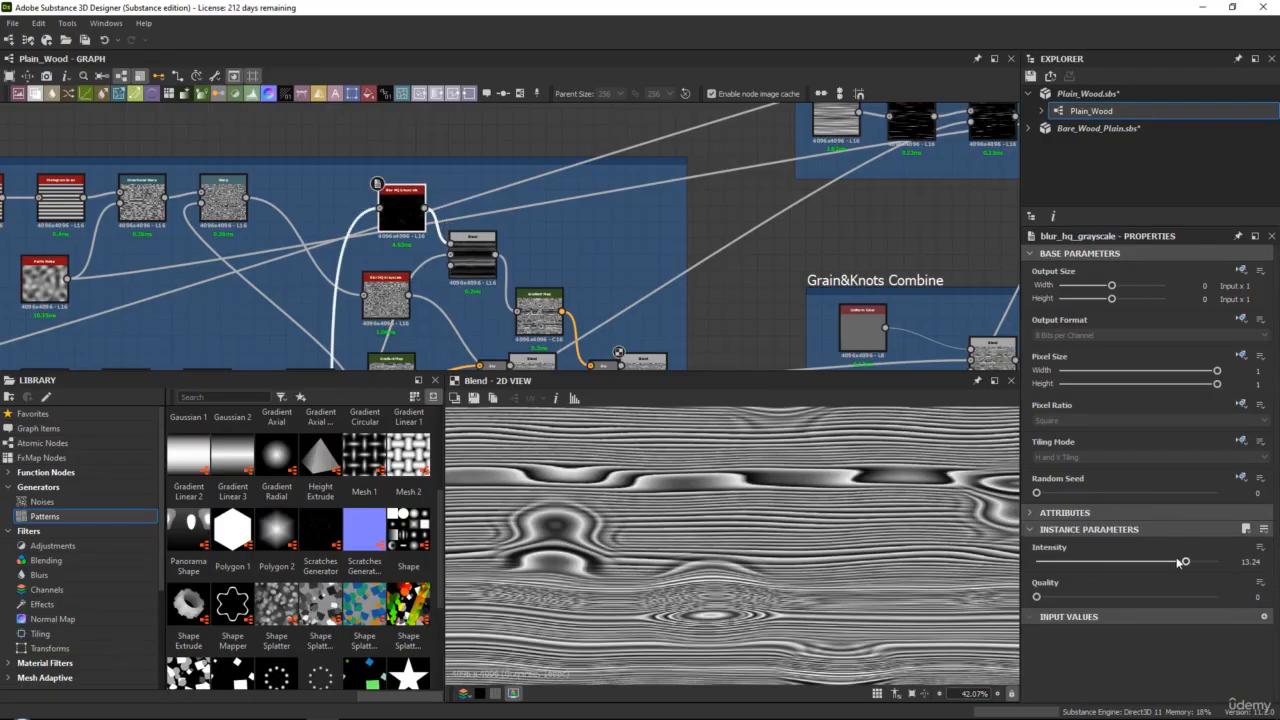
pyautogui.moveTo(1183, 562); pyautogui.dragTo(1181, 561)
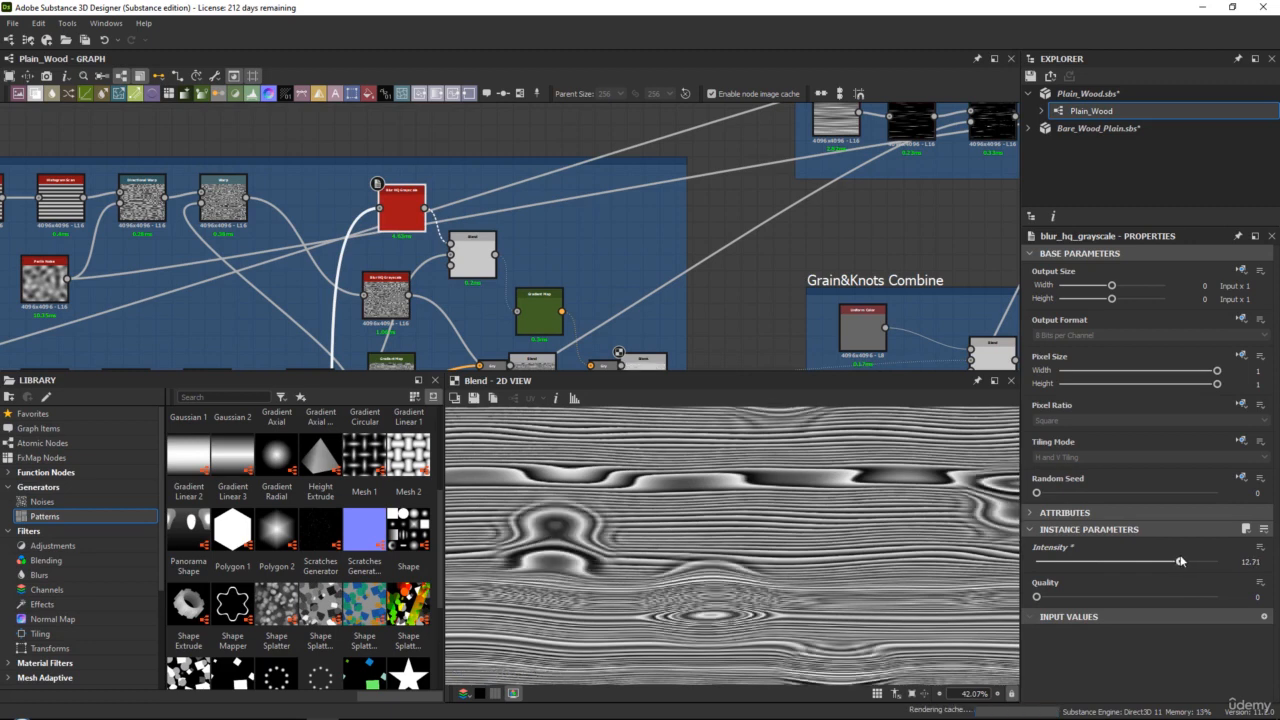
pyautogui.moveTo(1181, 561)
pyautogui.mouseDown()
pyautogui.moveTo(1199, 562)
pyautogui.moveTo(1170, 562)
pyautogui.mouseUp()
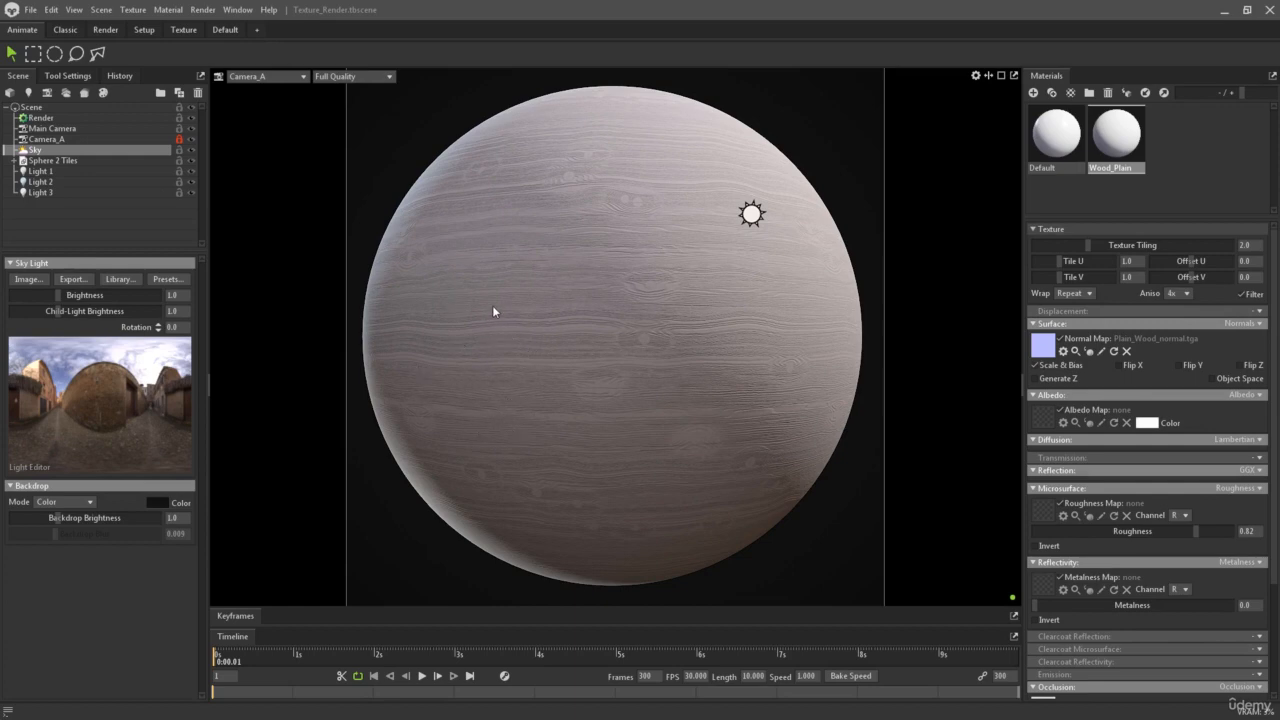
# Step: Bring the wood reference board over the Toolbag render and look through its plank photos
pyautogui.moveTo(1279, 345); pyautogui.dragTo(408, 341, button='right')
pyautogui.scroll(-10, 492, 308)
pyautogui.moveTo(549, 288); pyautogui.dragTo(693, 493, button='middle')
pyautogui.scroll(2, 421, 222)
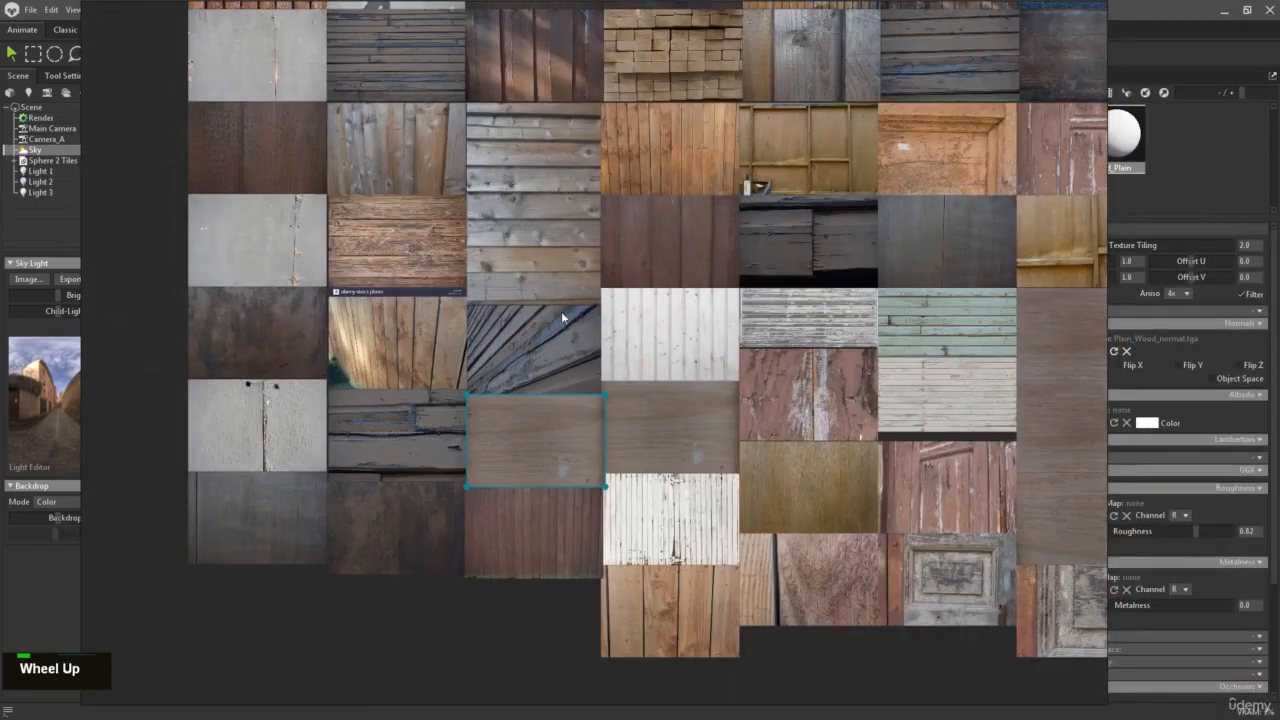
pyautogui.scroll(6, 544, 367)
pyautogui.moveTo(525, 448); pyautogui.dragTo(467, 429, button='middle')
pyautogui.moveTo(735, 175); pyautogui.dragTo(684, 476, button='middle')
pyautogui.moveTo(716, 200); pyautogui.dragTo(696, 373, button='middle')
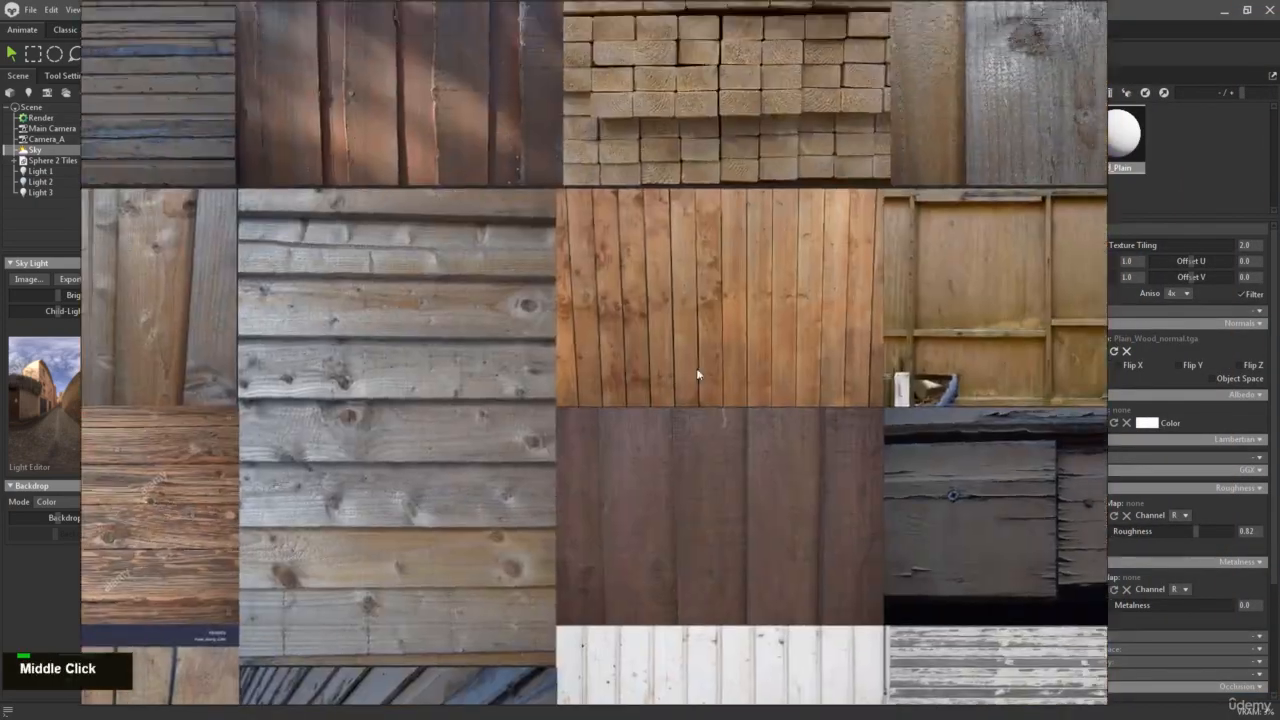
# Step: Examine the knots and grain in the reference photo of the orange vertical fence planks
pyautogui.scroll(5, 796, 312)
pyautogui.moveTo(716, 94); pyautogui.dragTo(672, 227, button='middle')
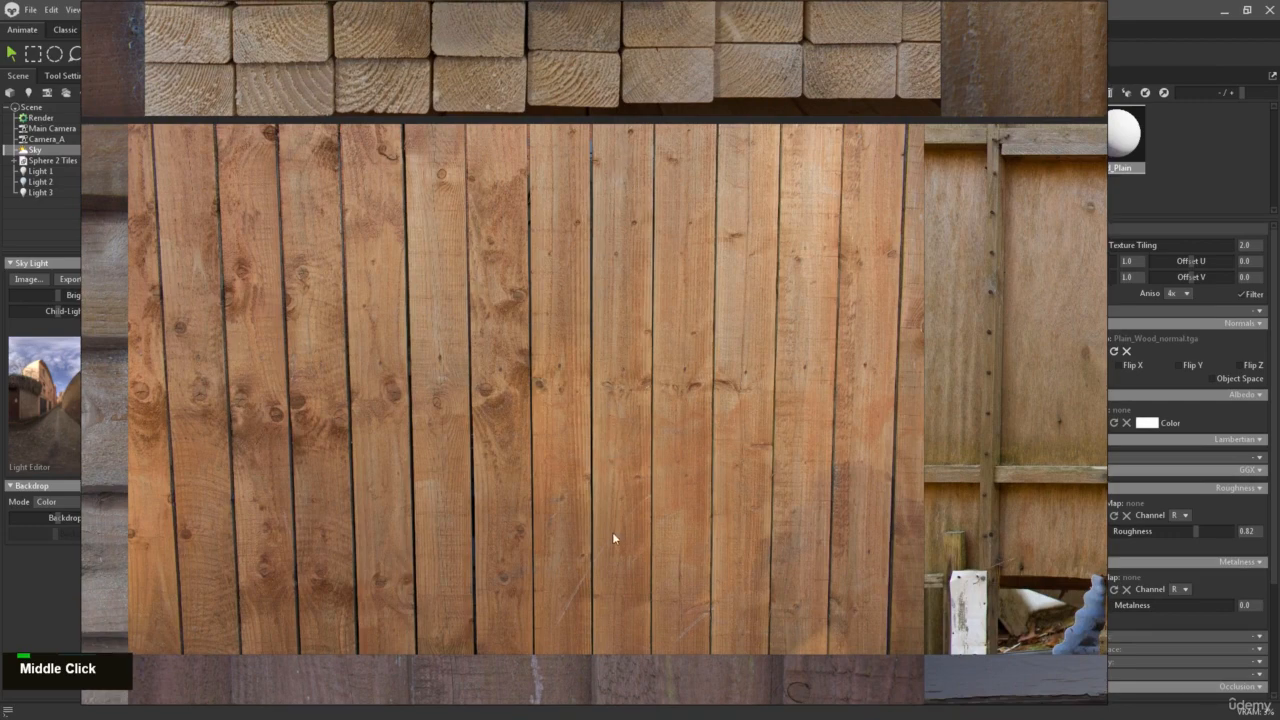
pyautogui.scroll(1, 613, 538)
pyautogui.moveTo(608, 335); pyautogui.dragTo(625, 457, button='middle')
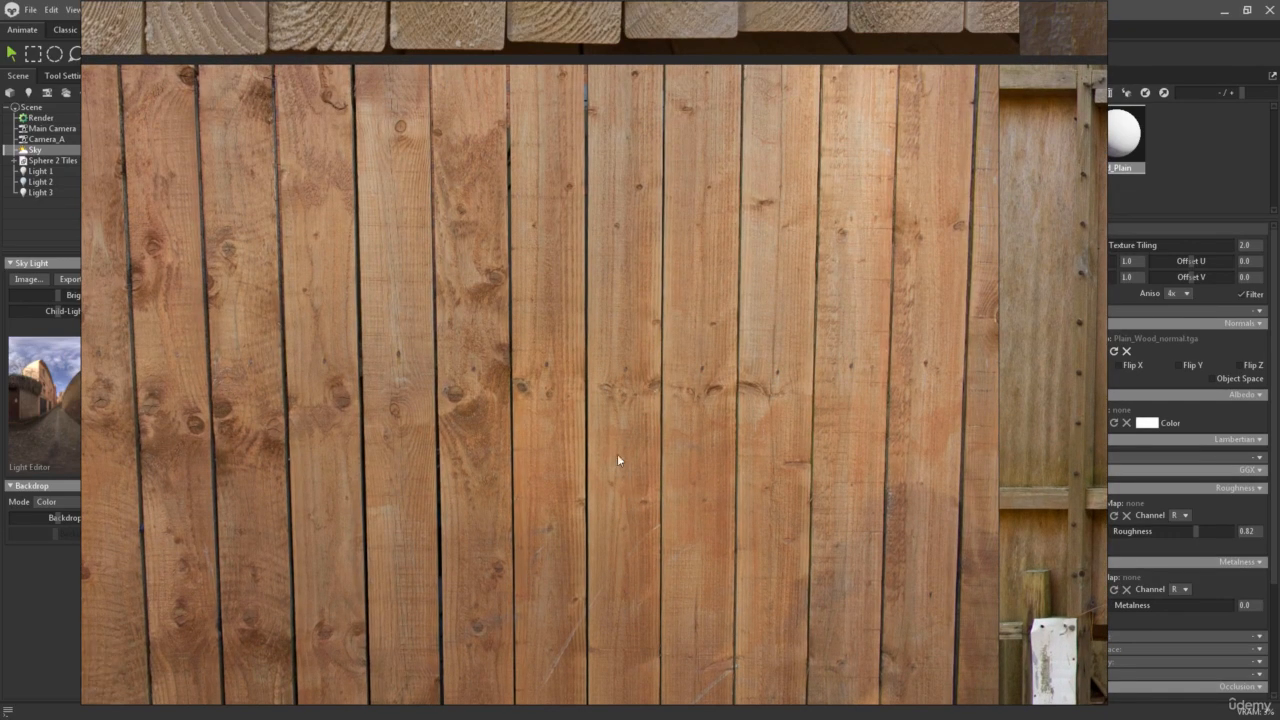
pyautogui.scroll(2, 617, 470)
pyautogui.moveTo(614, 514); pyautogui.dragTo(603, 424, button='middle')
pyautogui.scroll(-4, 612, 443)
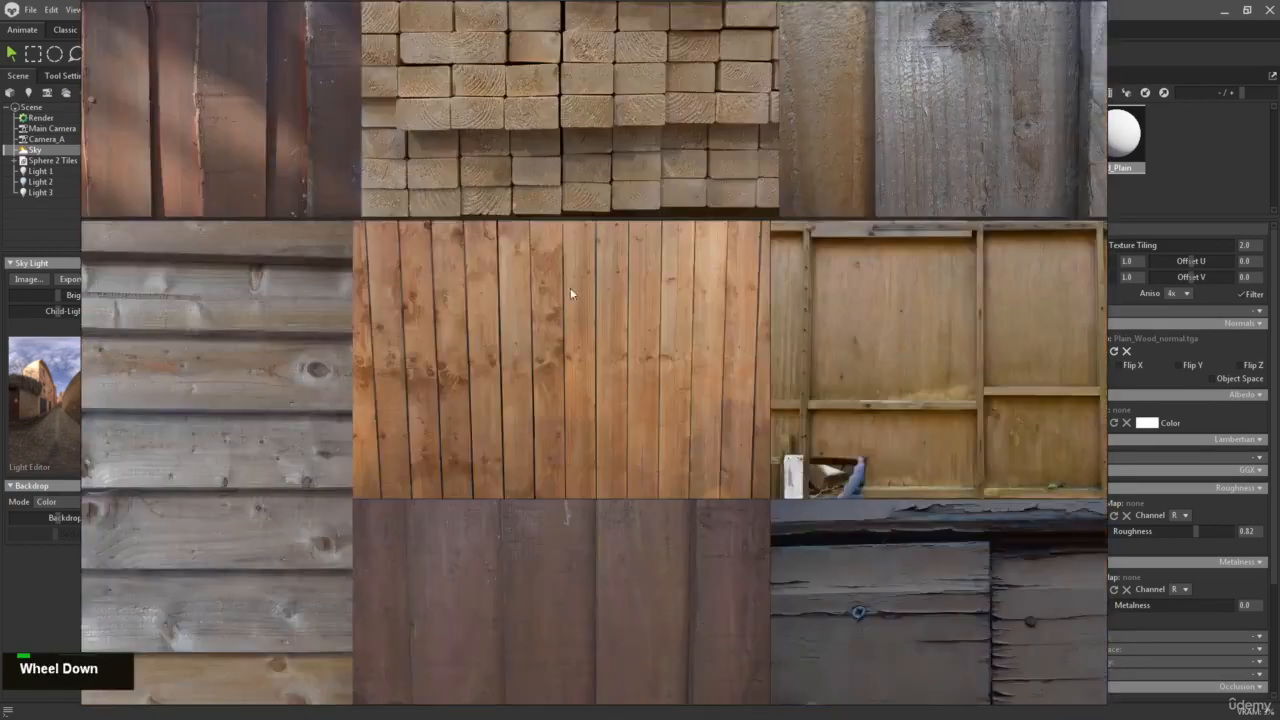
# Step: Look over the weathered plank photos on the reference board and move the board out of view
pyautogui.moveTo(570, 287); pyautogui.dragTo(657, 354, button='middle')
pyautogui.scroll(-3, 657, 354)
pyautogui.moveTo(591, 298); pyautogui.dragTo(1041, 243, button='middle')
pyautogui.scroll(4, 270, 342)
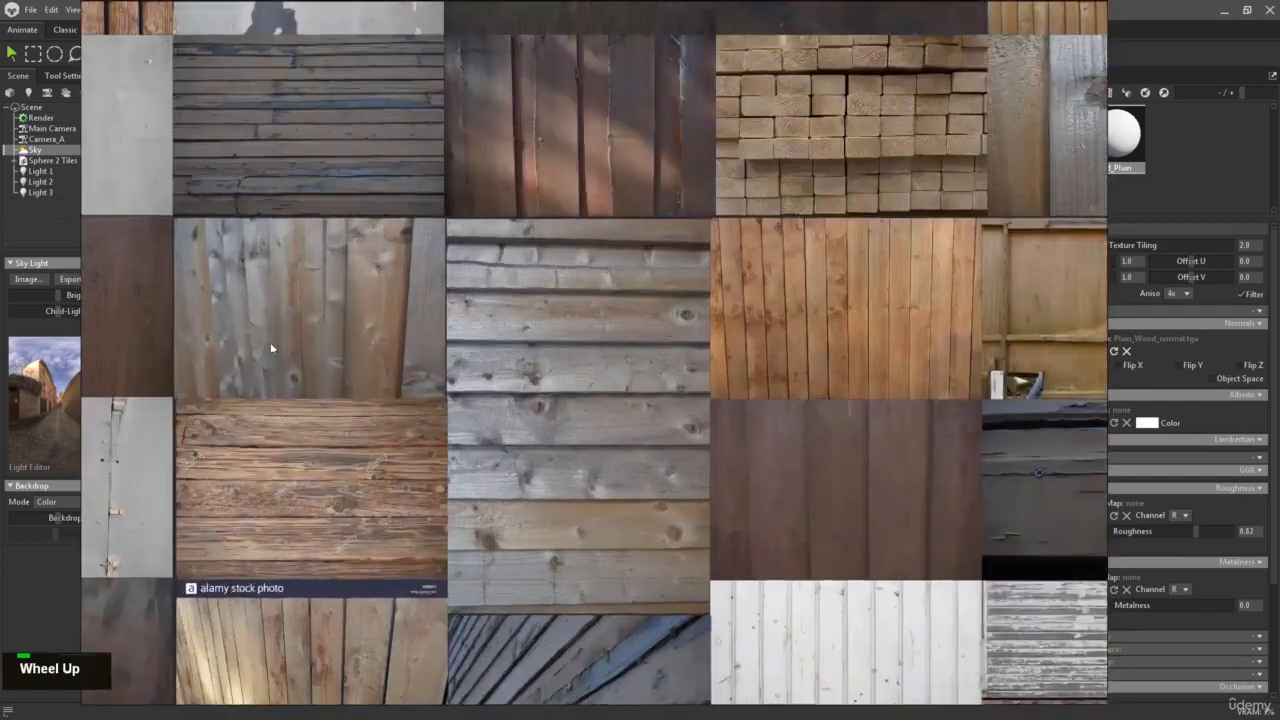
pyautogui.moveTo(414, 200); pyautogui.dragTo(1279, 292, button='right')
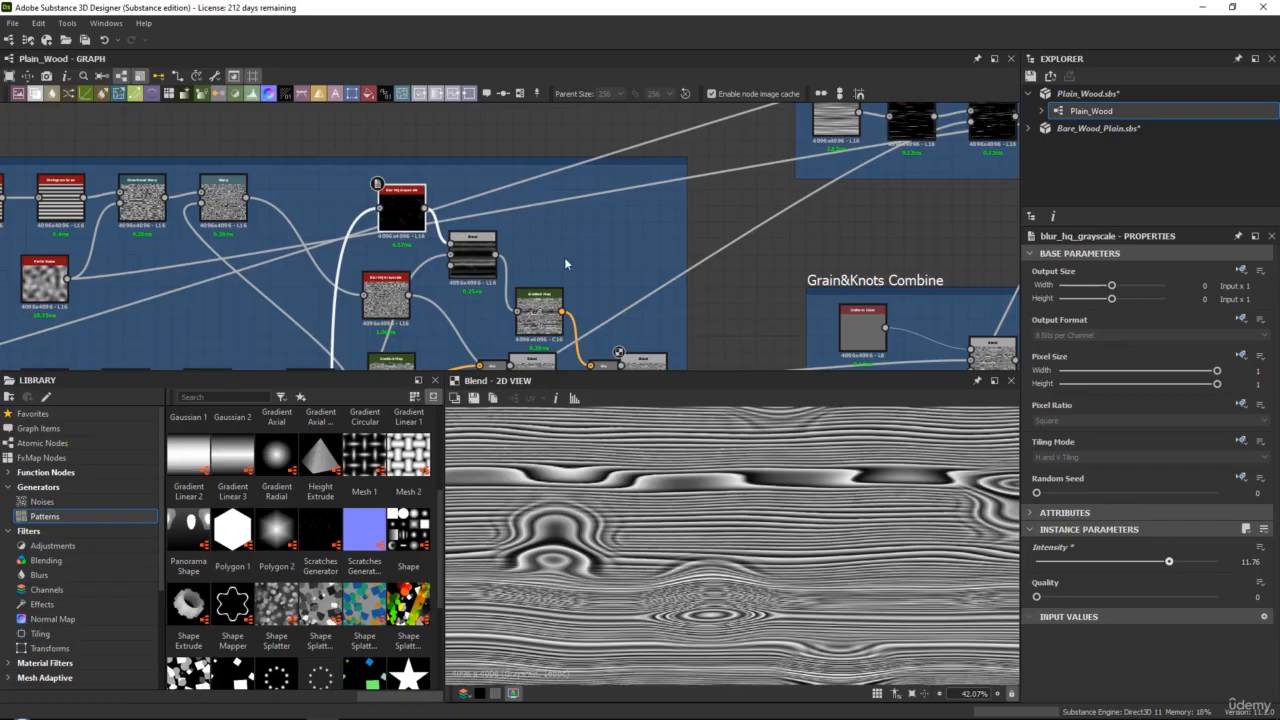
# Step: Back in Substance 3D Designer, preview the grain group's Warp and compare it with the Directional Warp before it
pyautogui.moveTo(564, 257); pyautogui.dragTo(579, 140, button='middle')
pyautogui.scroll(3, 478, 156)
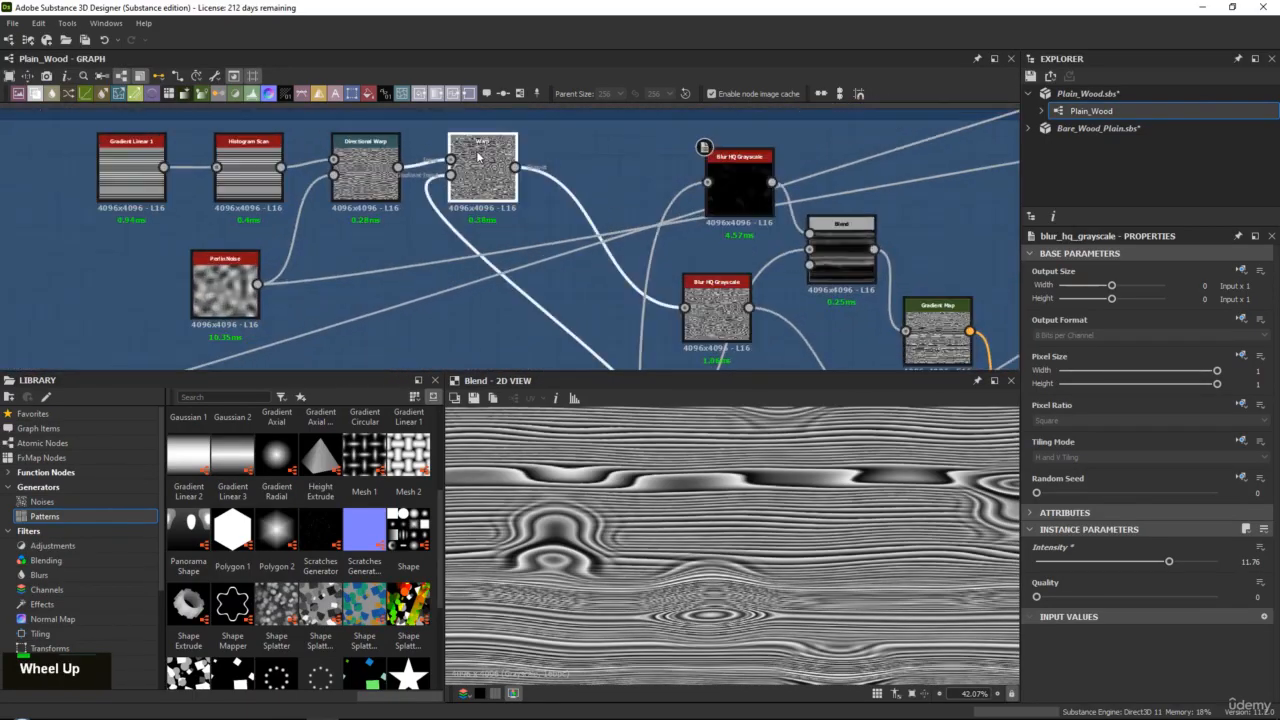
pyautogui.doubleClick(478, 156)
pyautogui.moveTo(568, 251); pyautogui.dragTo(270, 155, button='middle')
pyautogui.scroll(-3, 788, 601)
pyautogui.scroll(2, 788, 601)
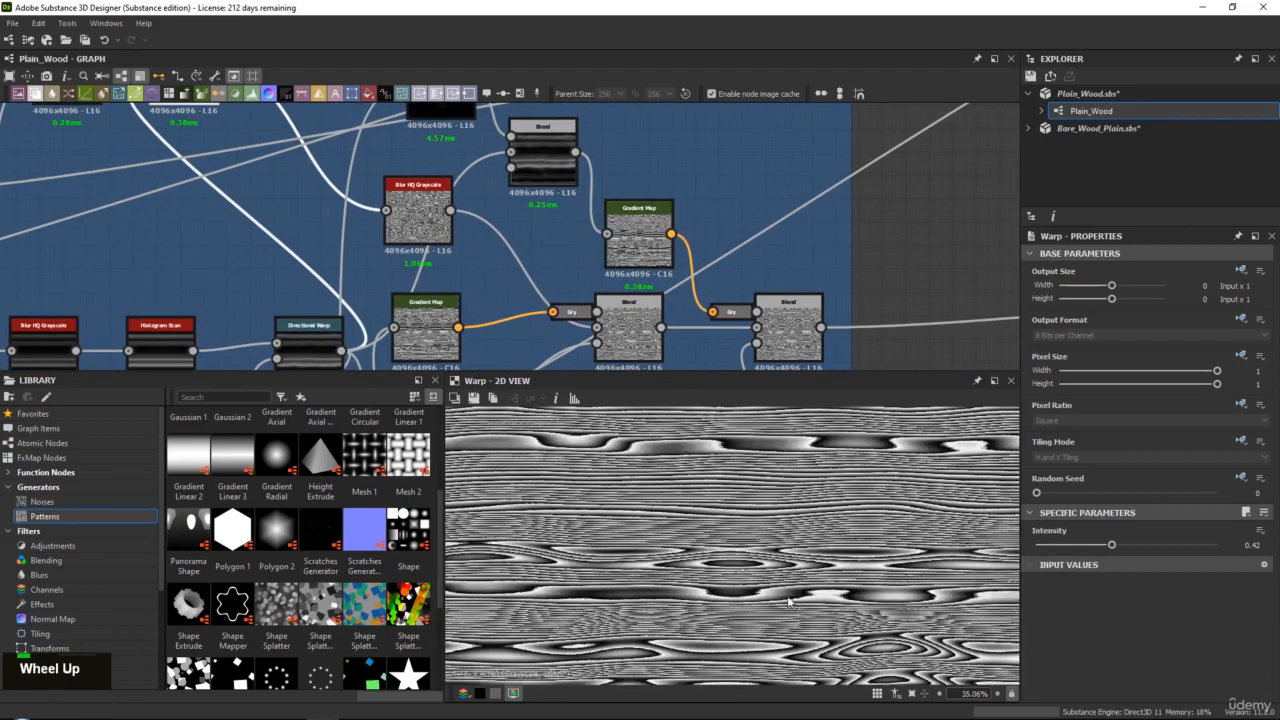
pyautogui.moveTo(294, 345); pyautogui.dragTo(486, 183, button='middle')
pyautogui.doubleClick(478, 175)
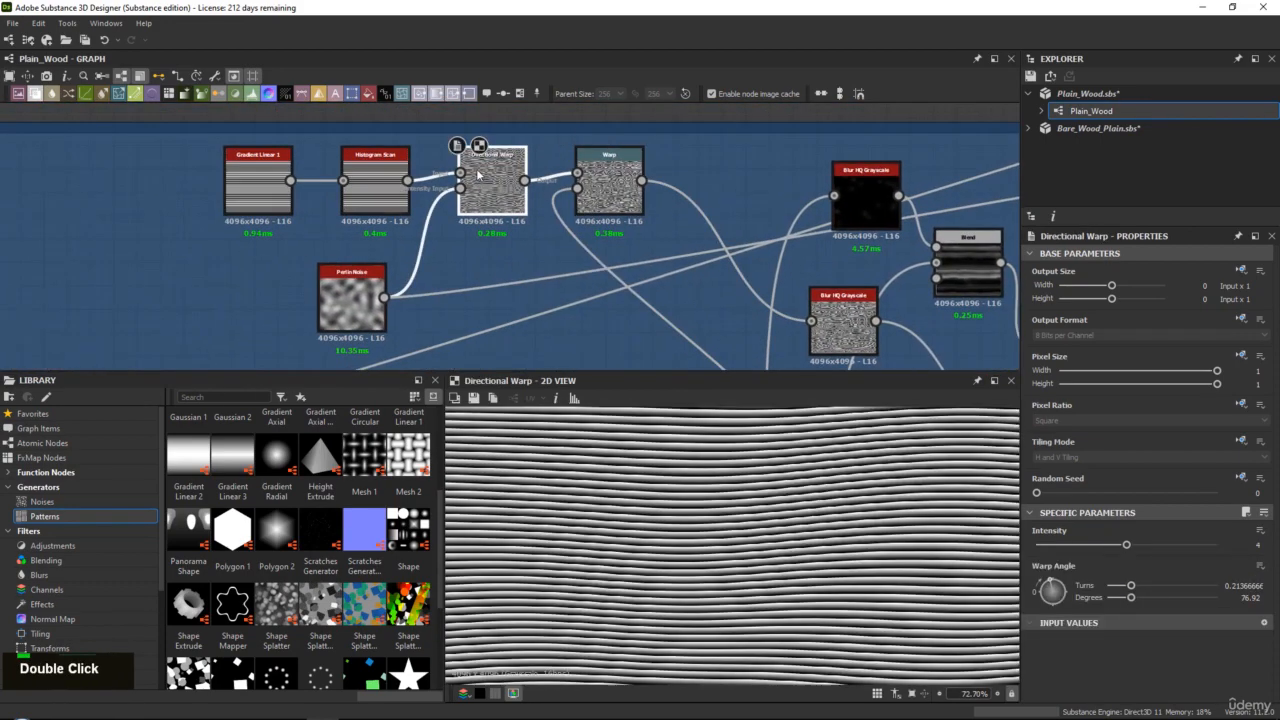
# Step: Set the Intensity of the grain group's Warp to 0.73 and preview the whole texture
pyautogui.doubleClick(607, 180)
pyautogui.moveTo(1128, 544); pyautogui.dragTo(1167, 544)
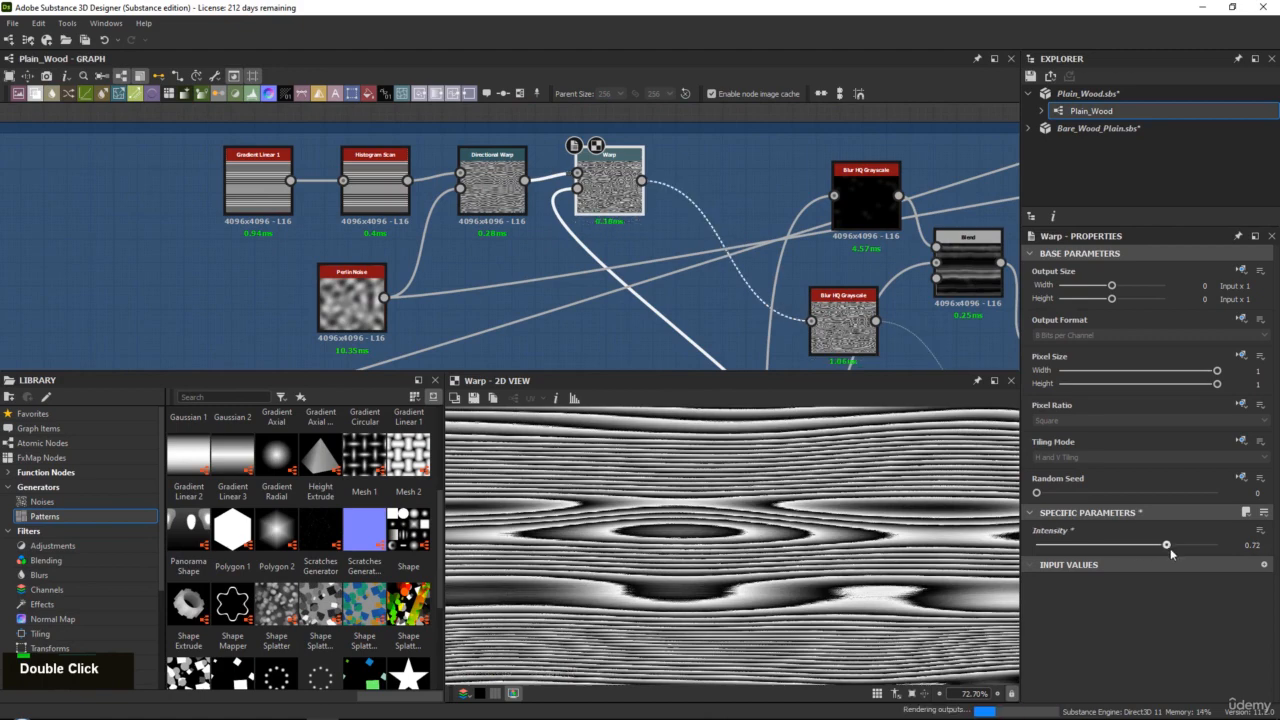
pyautogui.scroll(-6, 764, 528)
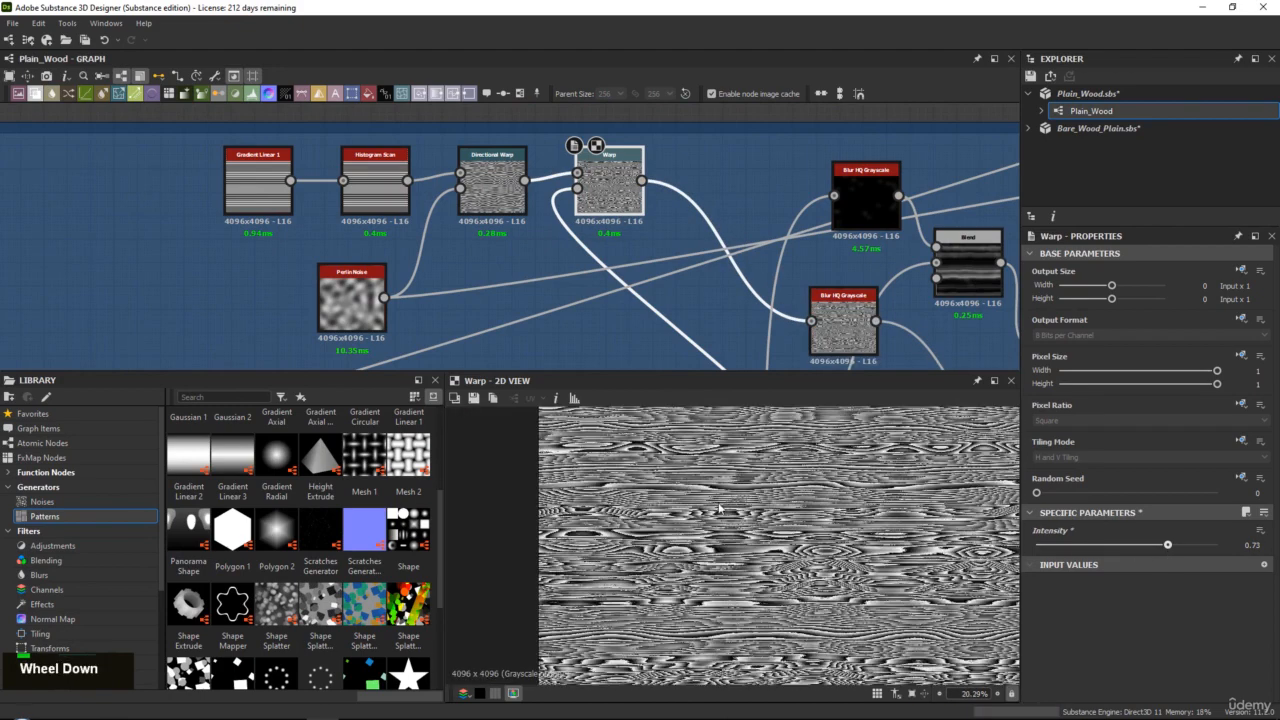
# Step: Preview the last Blend in the grain group and examine the grain and knots across the texture
pyautogui.moveTo(678, 452); pyautogui.dragTo(671, 494, button='middle')
pyautogui.scroll(5, 671, 496)
pyautogui.moveTo(702, 223); pyautogui.dragTo(571, 177, button='middle')
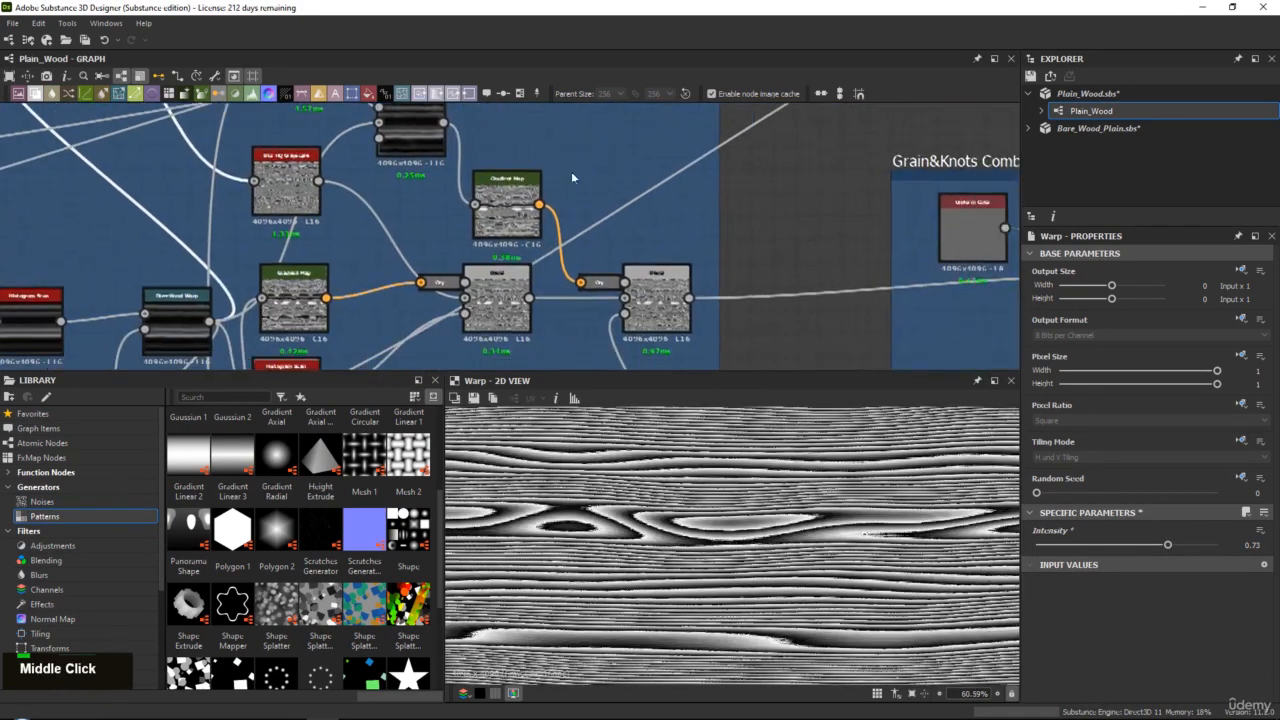
pyautogui.doubleClick(648, 297)
pyautogui.scroll(-5, 669, 538)
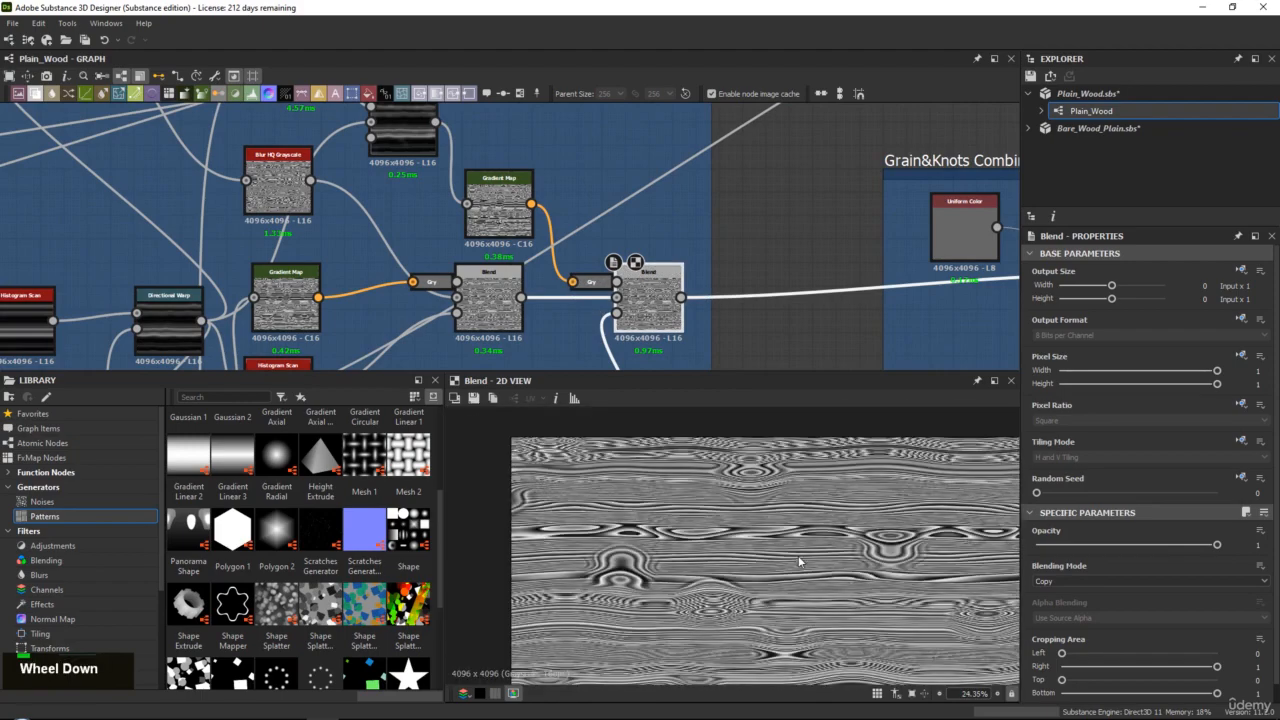
pyautogui.moveTo(655, 512); pyautogui.dragTo(571, 469, button='middle')
# Step: Set the Tiling of the grain group's Gradient Linear 1 to 350
pyautogui.moveTo(36, 147); pyautogui.dragTo(706, 286, button='middle')
pyautogui.scroll(2, 512, 188)
pyautogui.click(316, 172)
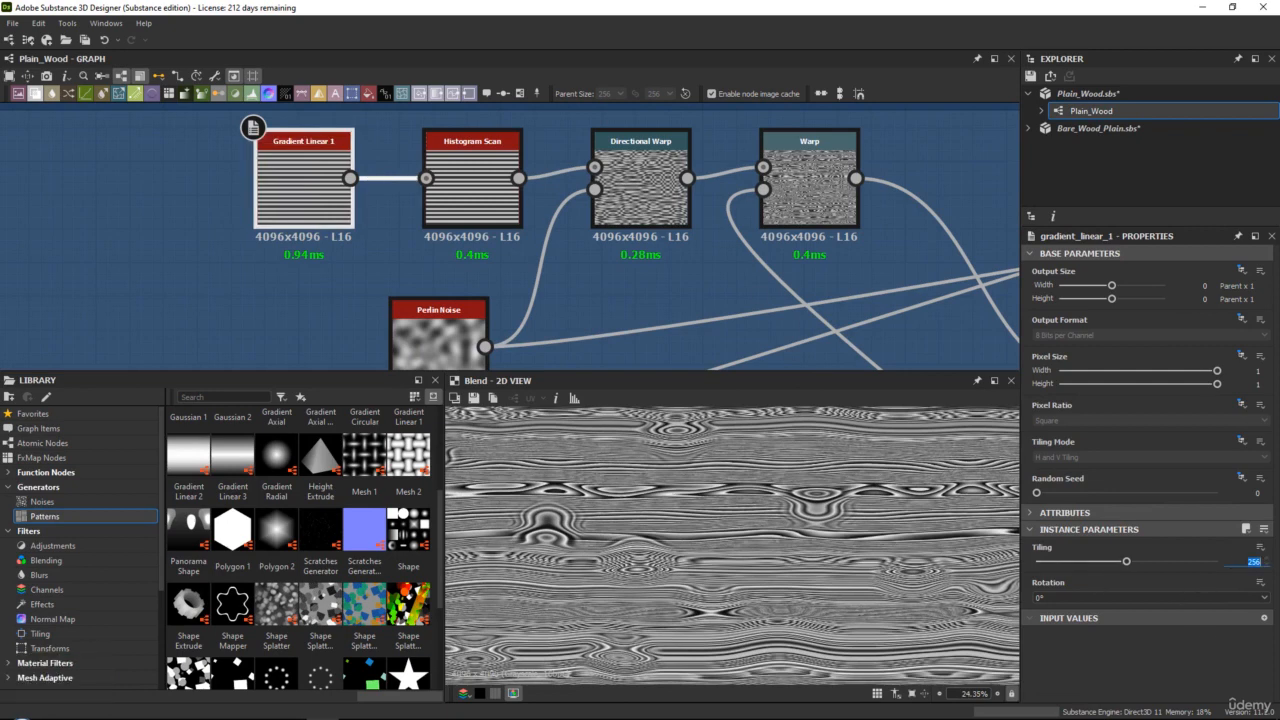
pyautogui.write('350')
pyautogui.press('Return')
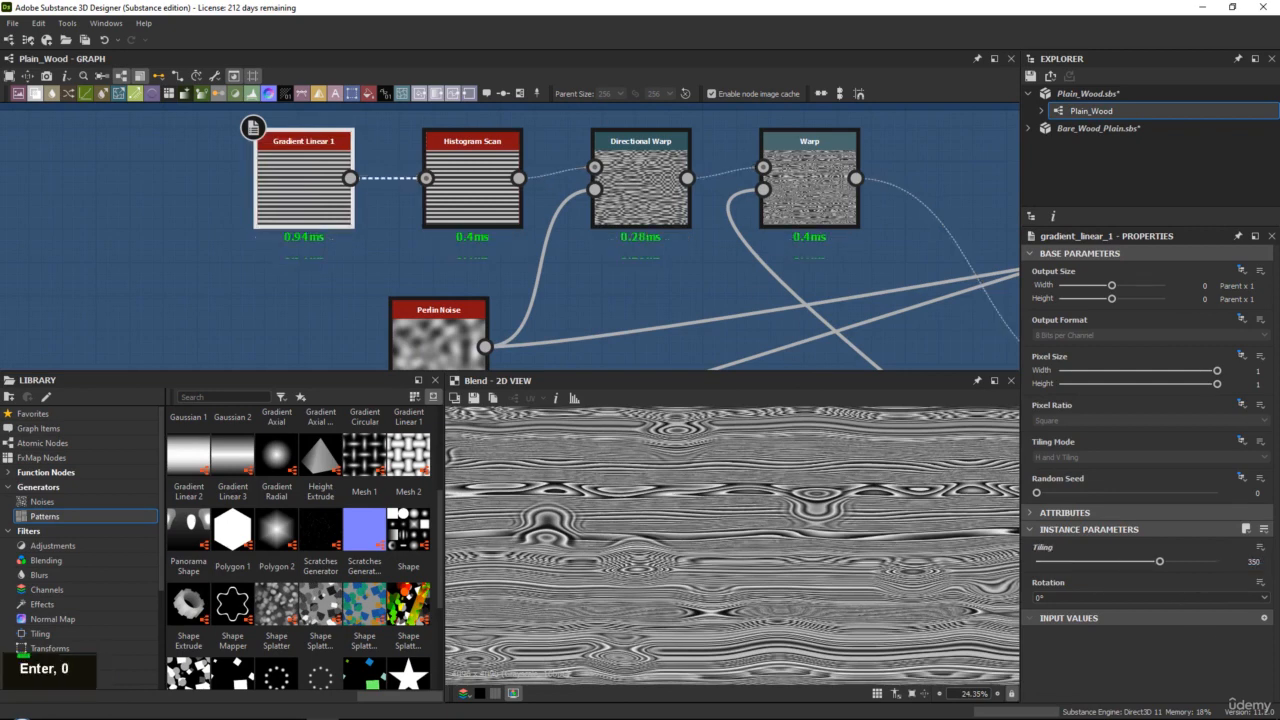
# Step: Preview the grain group's last Blend up close to check the denser grain lines
pyautogui.scroll(2, 635, 529)
pyautogui.scroll(3, 635, 529)
pyautogui.scroll(-7, 714, 228)
pyautogui.moveTo(750, 258); pyautogui.dragTo(390, 185, button='middle')
pyautogui.moveTo(744, 238); pyautogui.dragTo(700, 233, button='middle')
pyautogui.scroll(4, 573, 234)
pyautogui.doubleClick(573, 234)
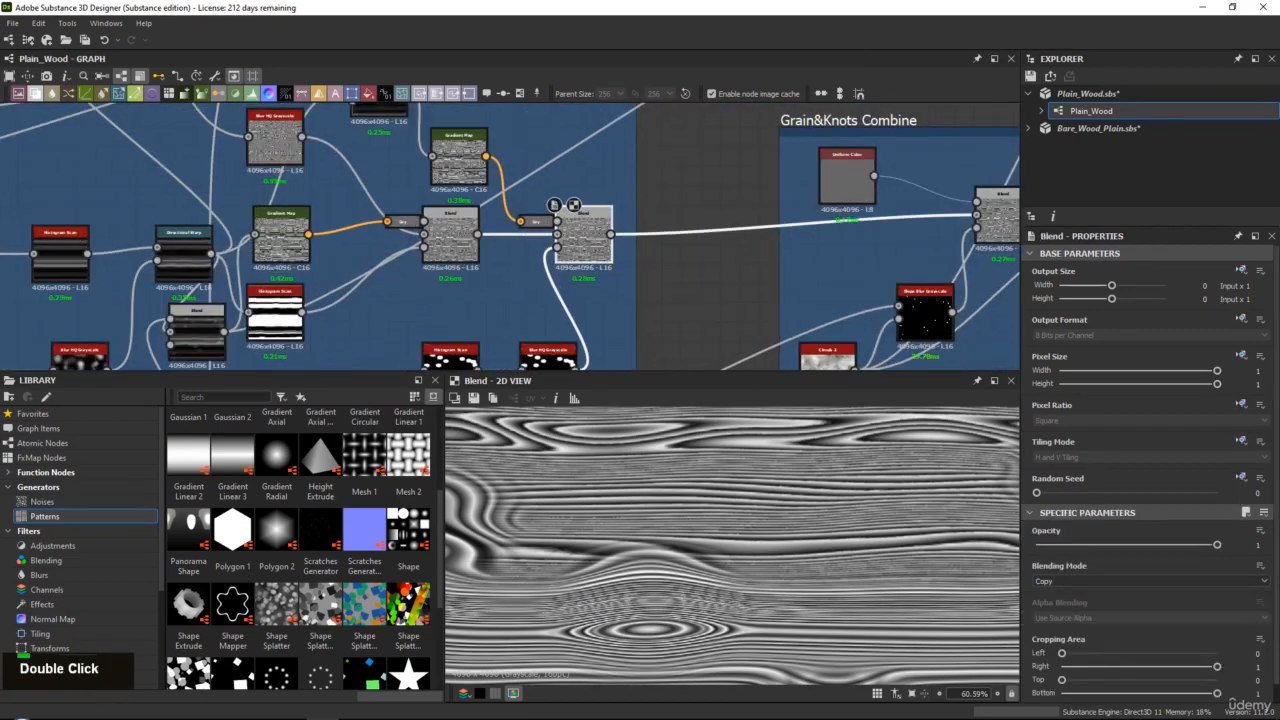
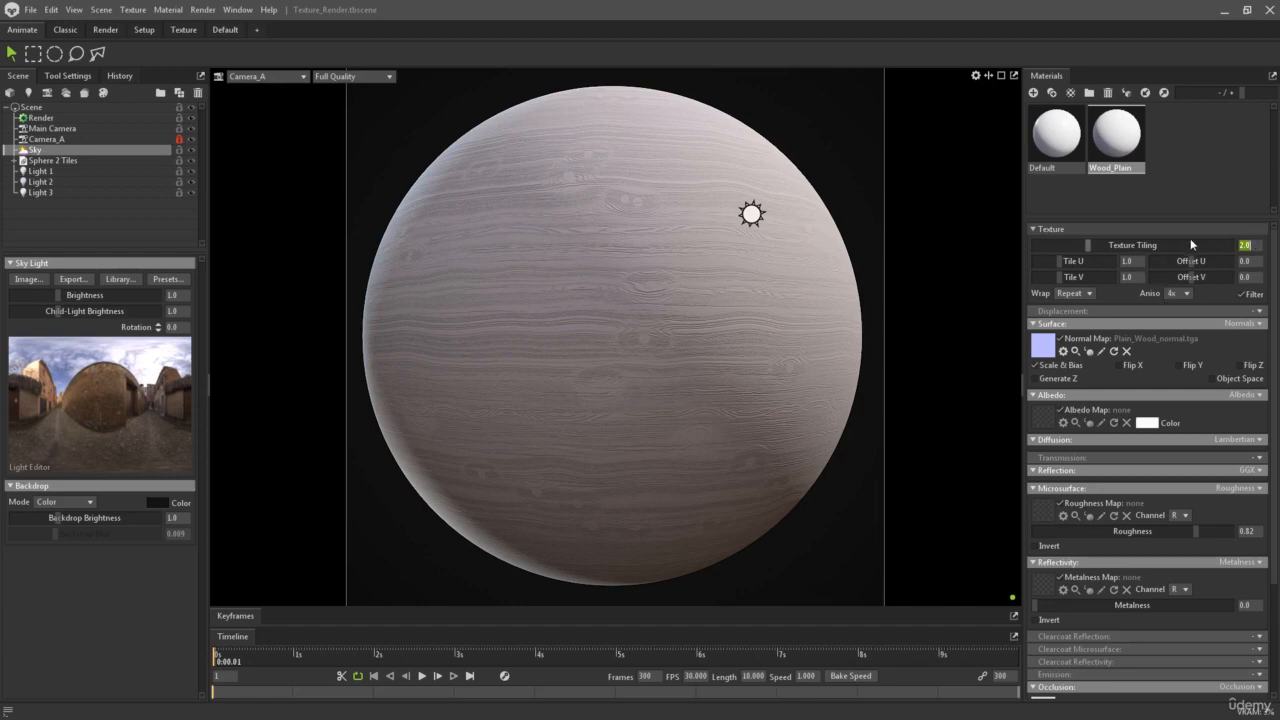
# Step: In Marmoset Toolbag, set the Wood_Plain material's Texture Tiling to 1
pyautogui.write('1')
pyautogui.press('Return')
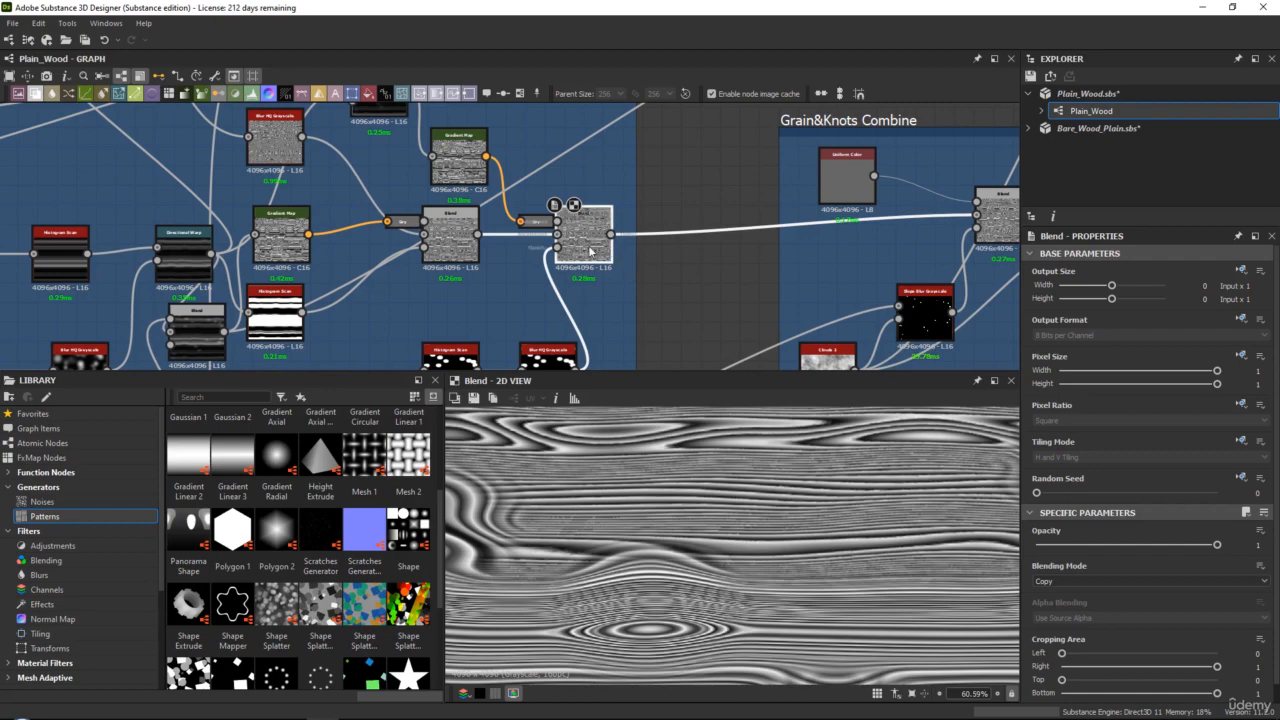
# Step: Back in Substance 3D Designer, preview the grain group's last Blend and look over the nodes feeding it
pyautogui.doubleClick(583, 235)
pyautogui.scroll(-3, 745, 543)
pyautogui.scroll(5, 745, 543)
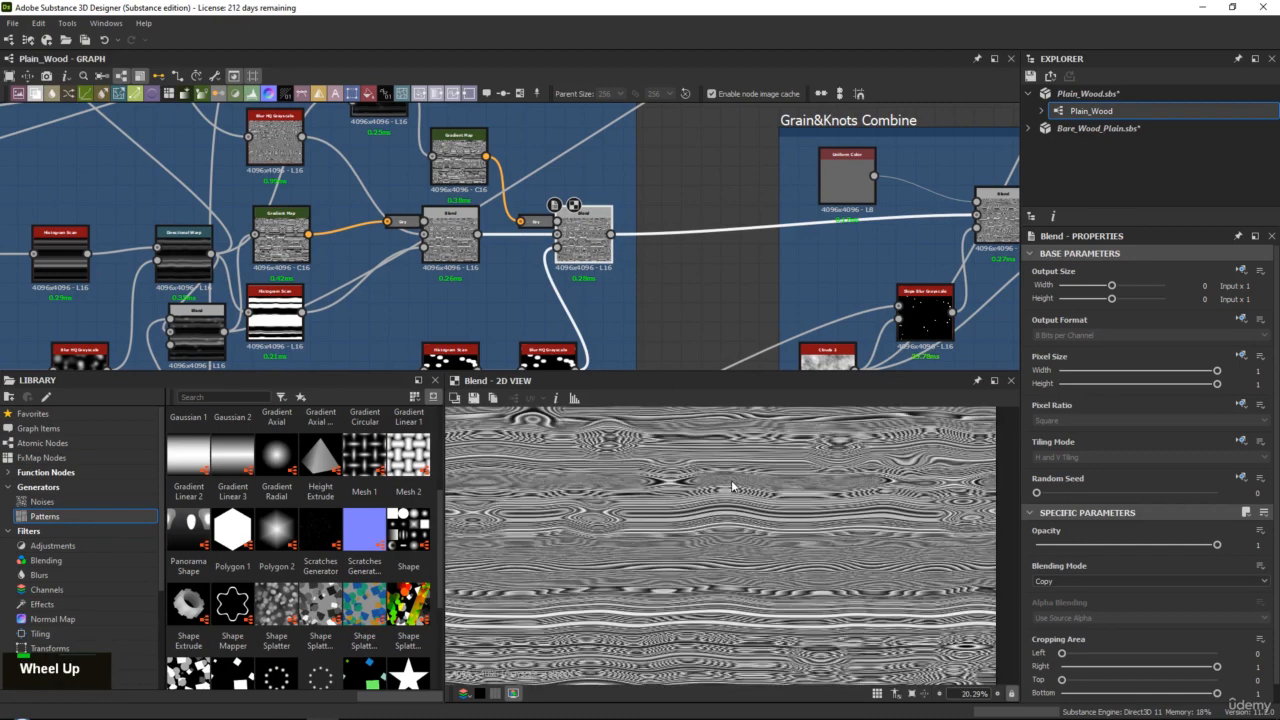
pyautogui.moveTo(230, 232); pyautogui.dragTo(755, 210, button='middle')
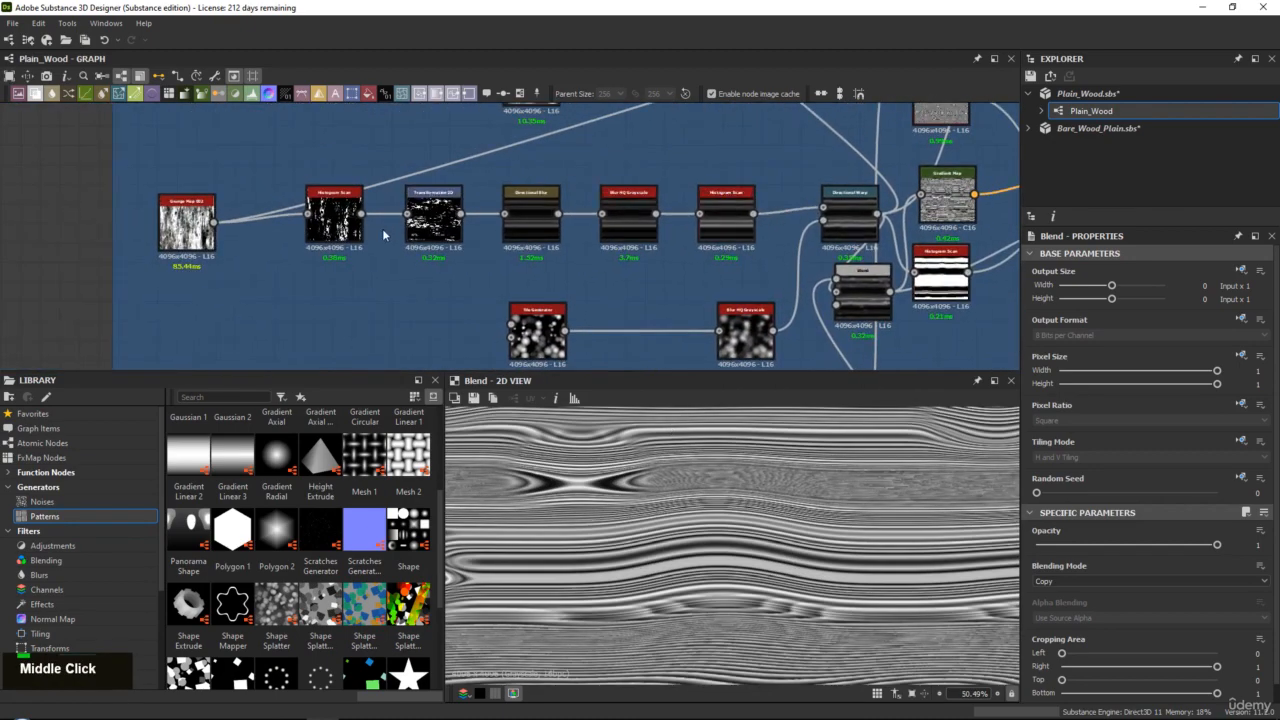
pyautogui.moveTo(383, 234); pyautogui.dragTo(515, 226, button='middle')
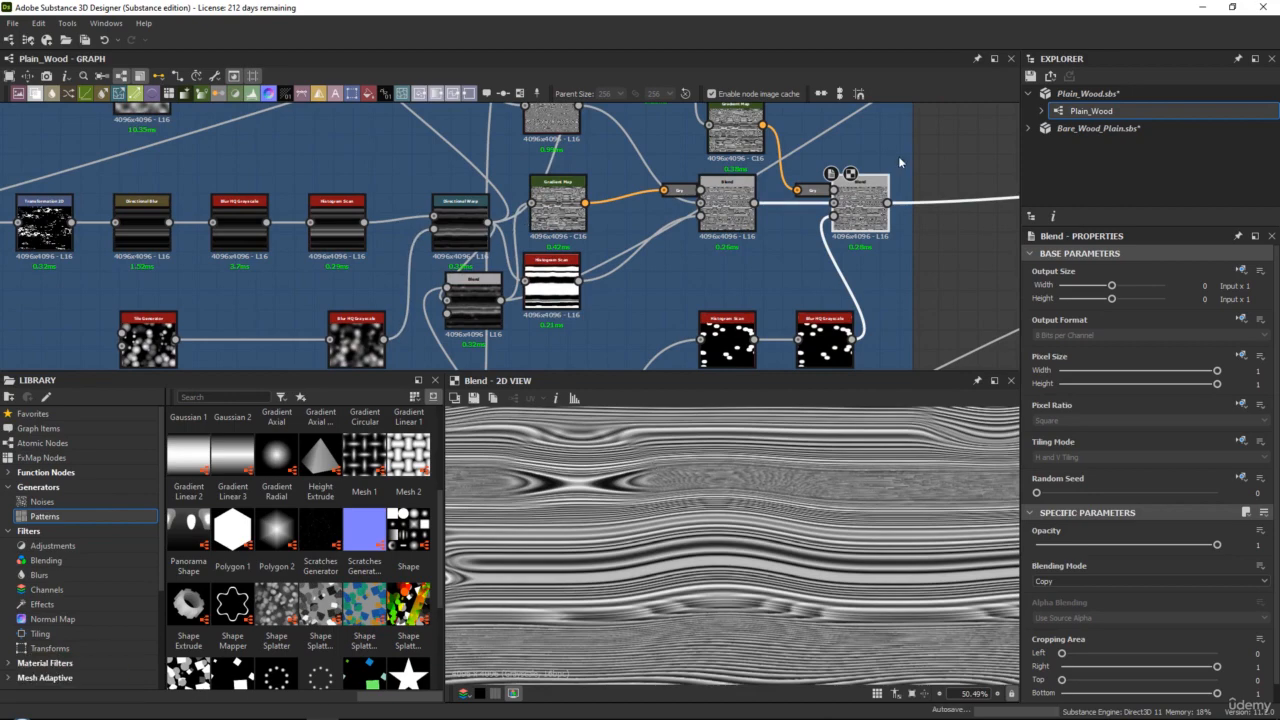
# Step: Preview the Slope Blur Grayscale that follows the Grain&Knots Combine group and enlarge the 2D view
pyautogui.scroll(-1, 905, 150)
pyautogui.moveTo(906, 147); pyautogui.dragTo(416, 205, button='middle')
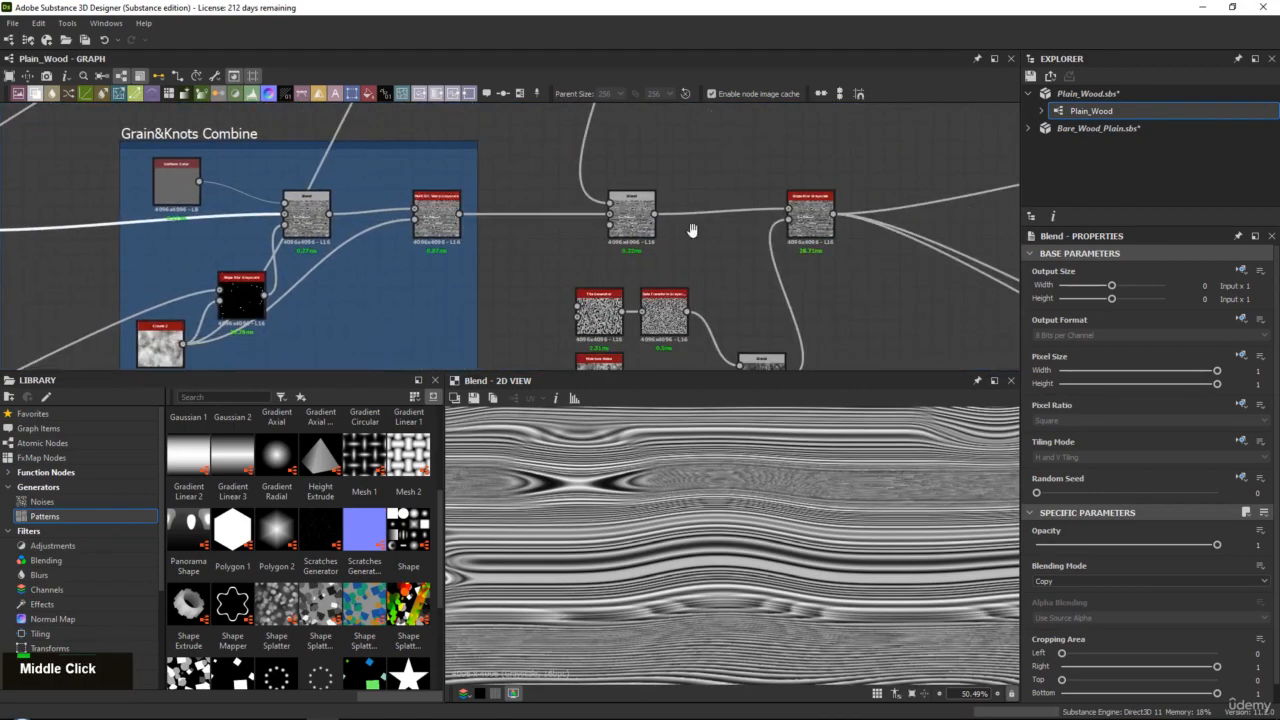
pyautogui.moveTo(692, 231); pyautogui.dragTo(452, 257, button='middle')
pyautogui.scroll(2, 537, 254)
pyautogui.scroll(-2, 592, 227)
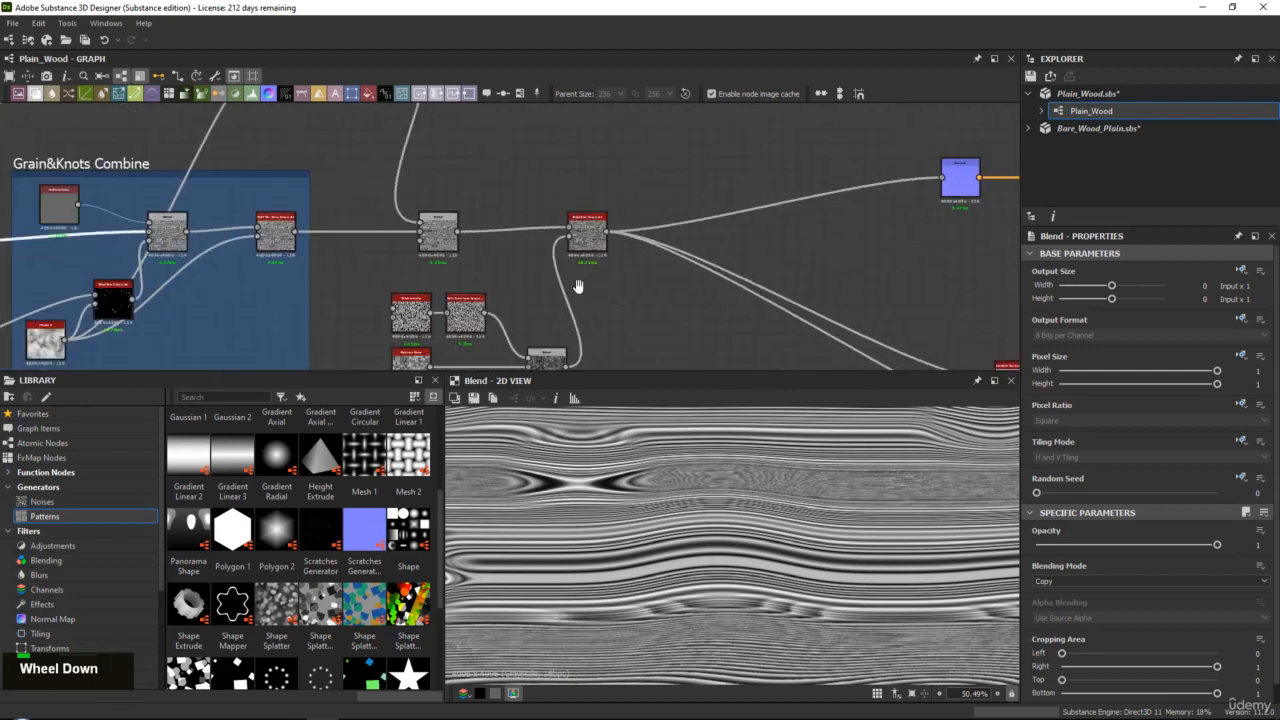
pyautogui.moveTo(588, 230); pyautogui.dragTo(493, 215, button='middle')
pyautogui.doubleClick(490, 212)
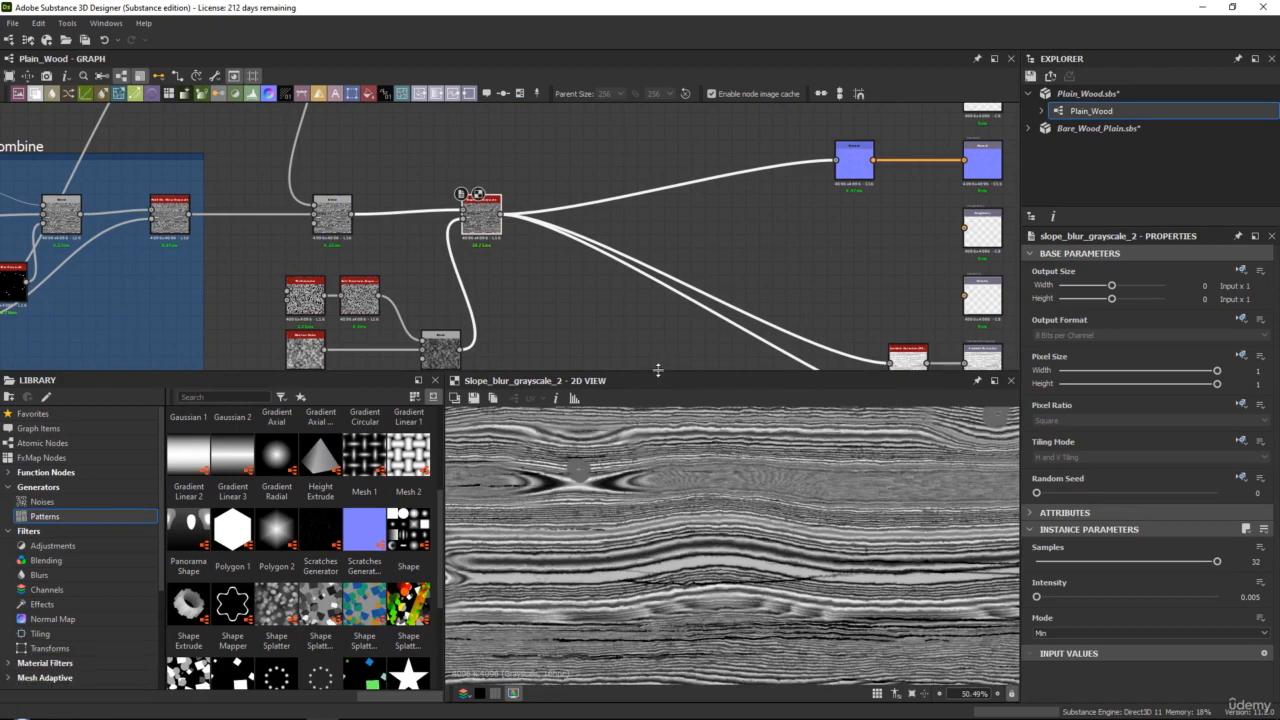
pyautogui.moveTo(660, 373); pyautogui.dragTo(640, 347)
# Step: Add a Transformation 2D after the final Slope Blur Grayscale and scale its pattern x2
pyautogui.scroll(2, 483, 215)
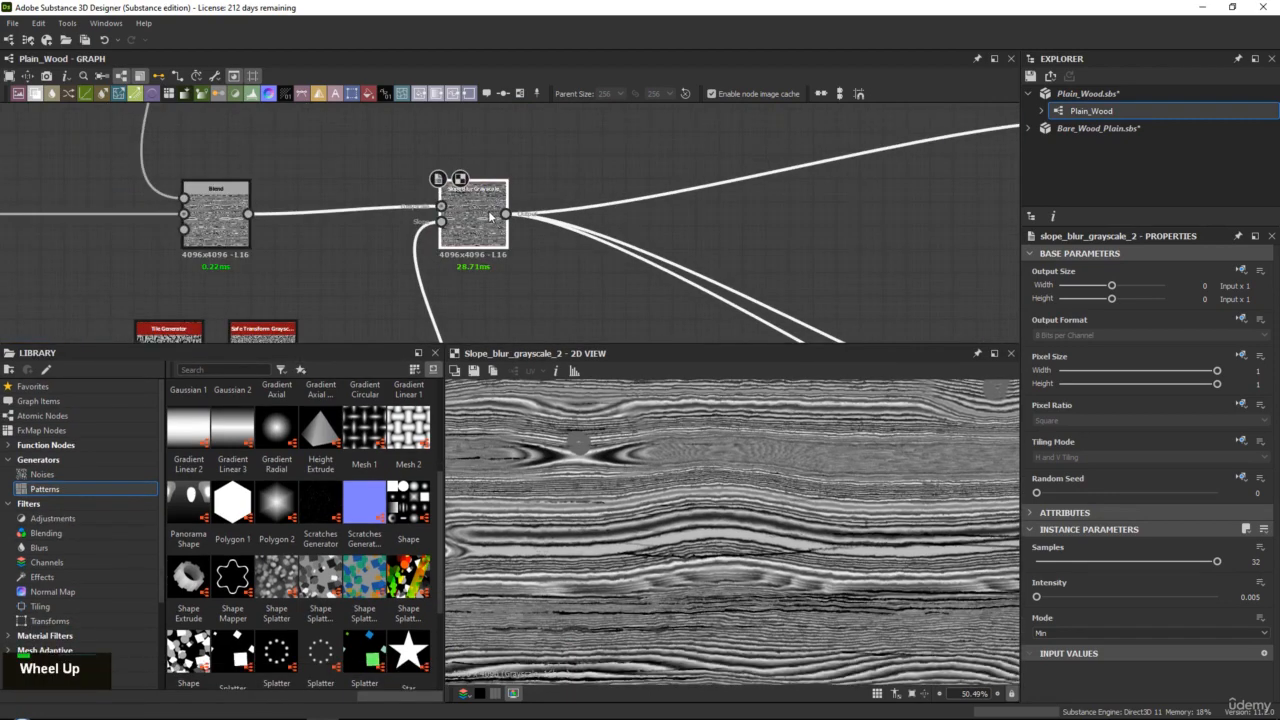
pyautogui.press('space')
pyautogui.write('rt')
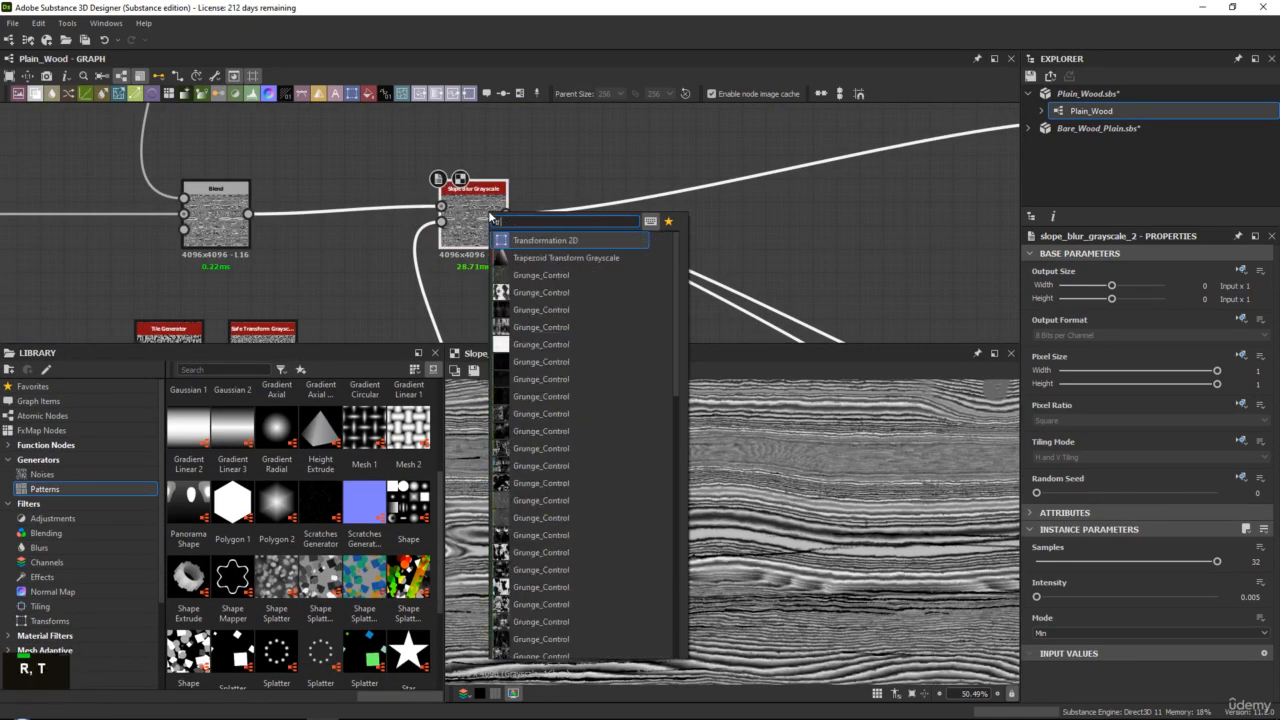
pyautogui.press('Return')
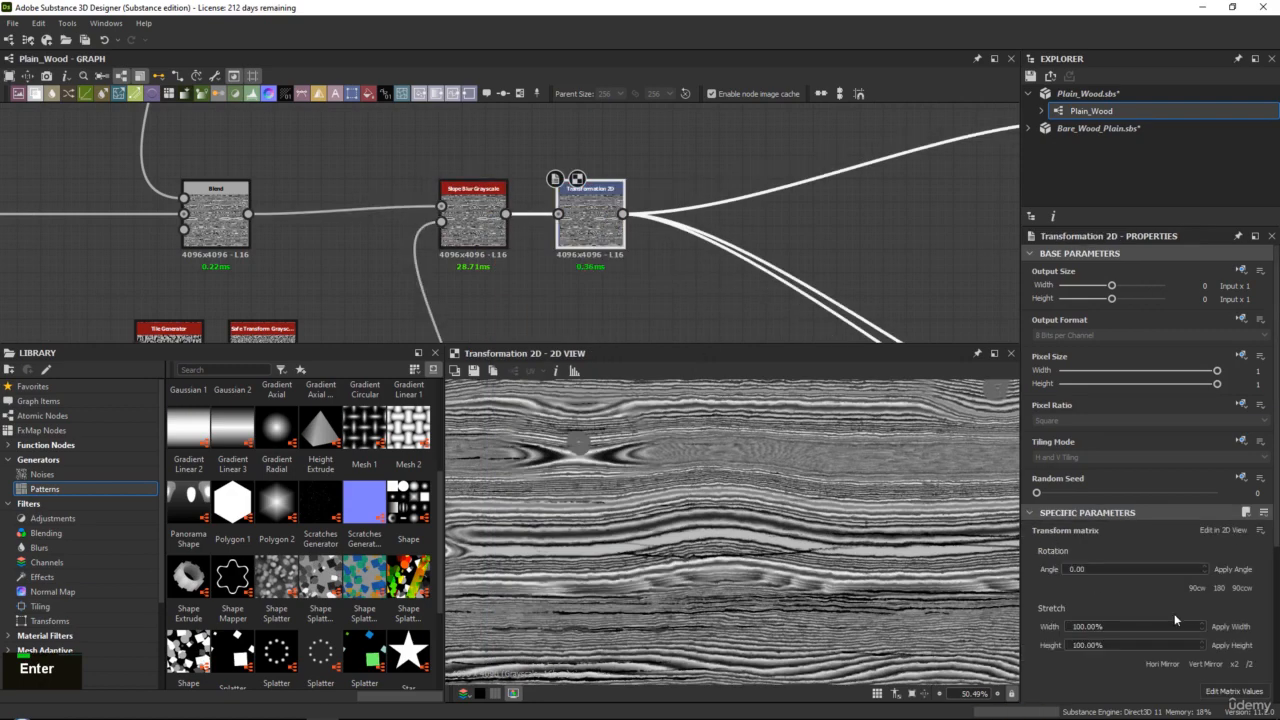
pyautogui.click(1236, 664)
# Step: Shrink the Transformation 2D frame uniformly about its centre to about 1.4 times the texture's size
pyautogui.scroll(-4, 733, 487)
pyautogui.scroll(2, 733, 487)
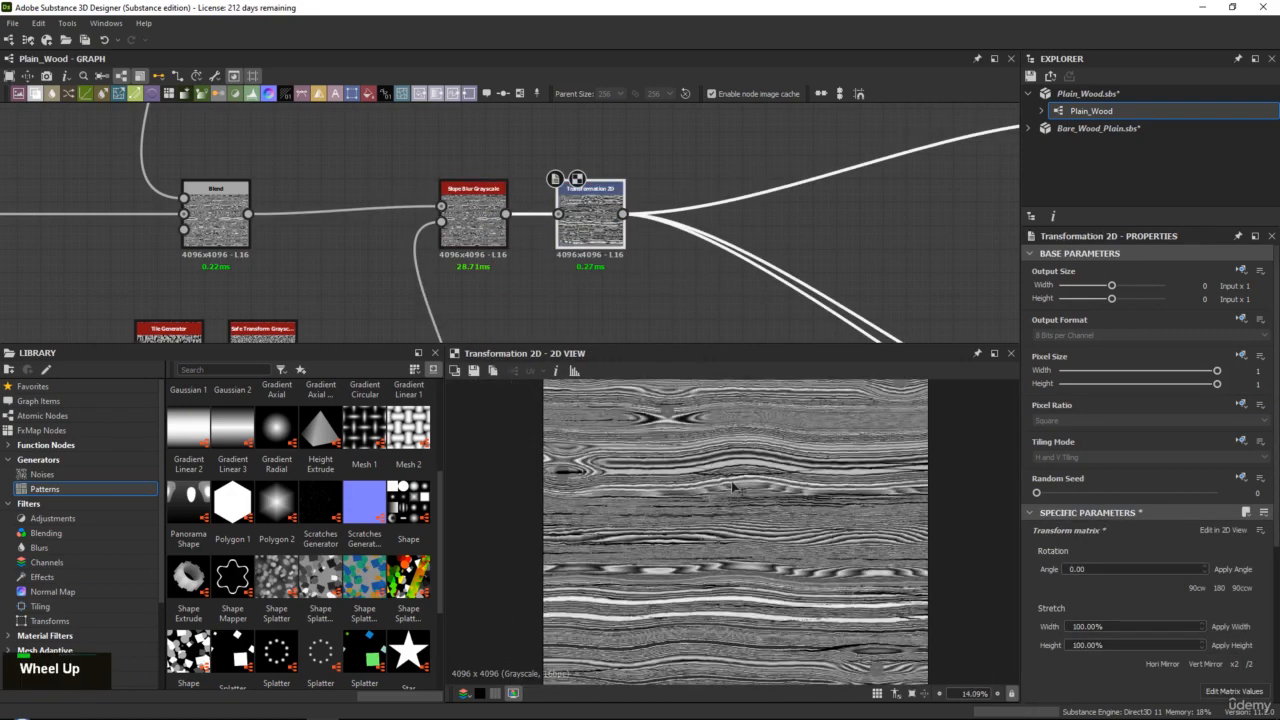
pyautogui.scroll(-2, 733, 487)
pyautogui.scroll(-1, 850, 530)
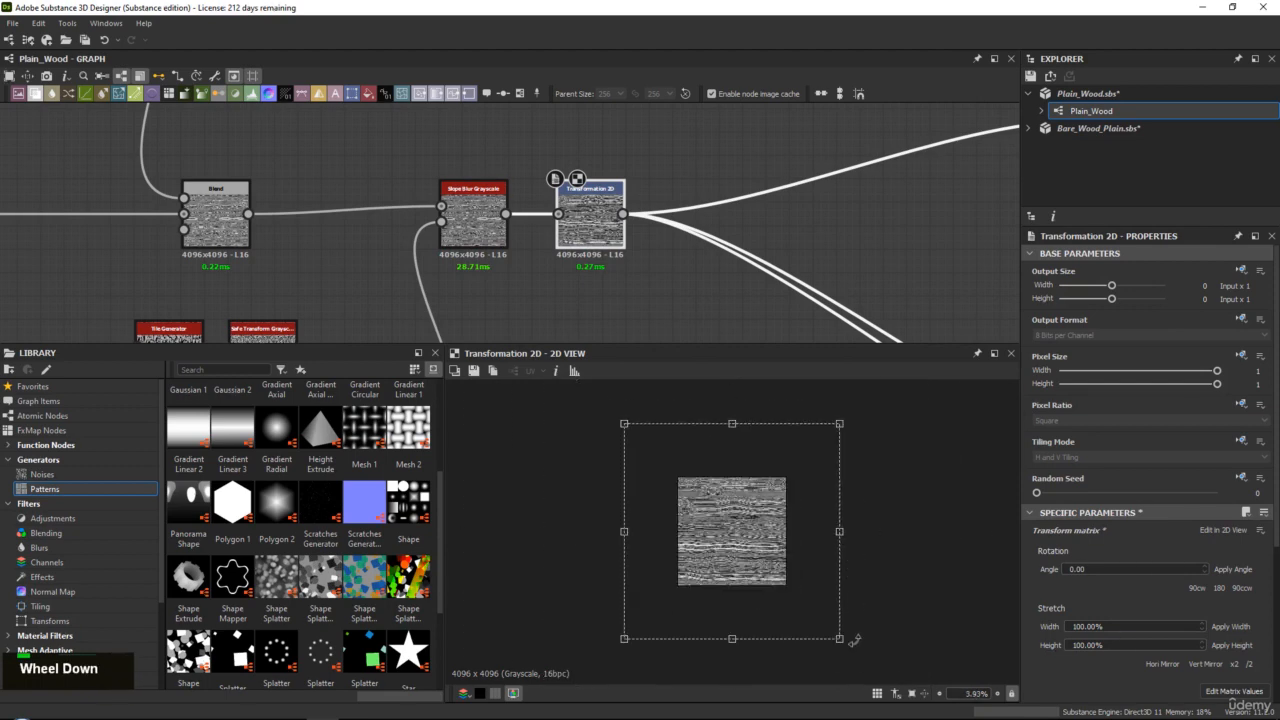
pyautogui.keyDown('ctrl'); pyautogui.keyDown('shift'); pyautogui.click(822, 622); pyautogui.keyUp('shift'); pyautogui.keyUp('ctrl')
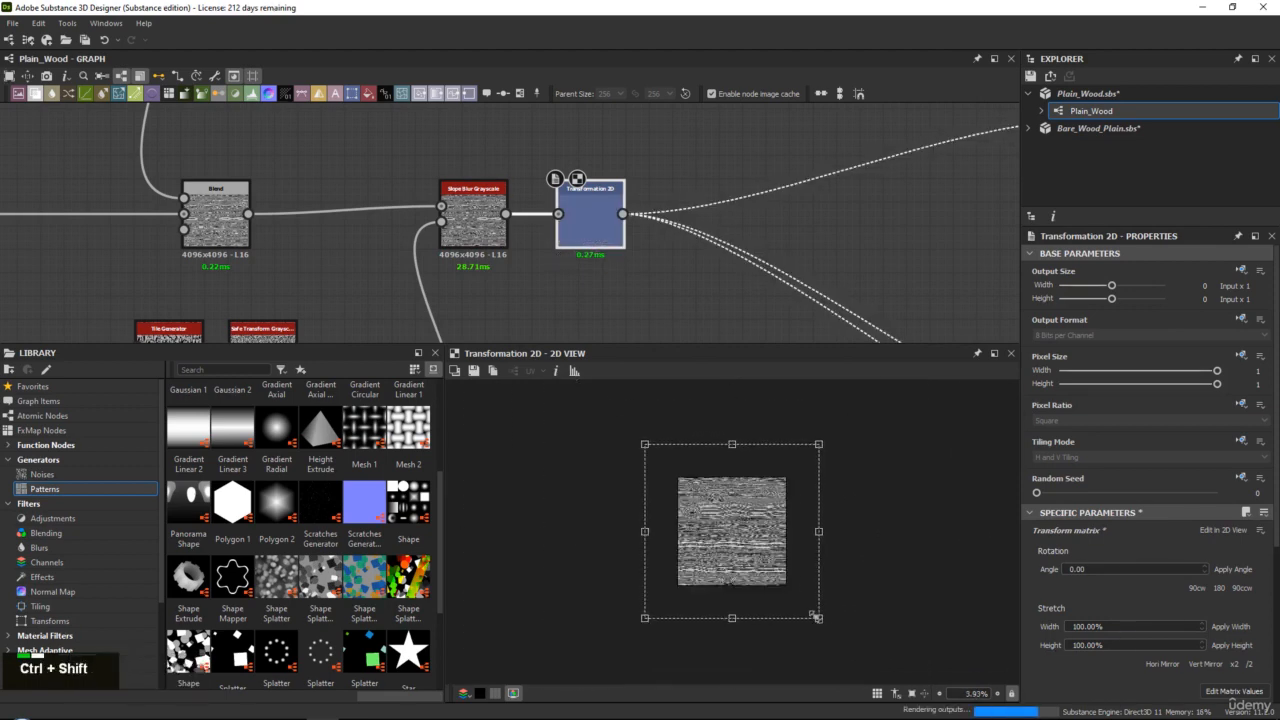
pyautogui.scroll(2, 836, 628)
pyautogui.scroll(-1, 840, 632)
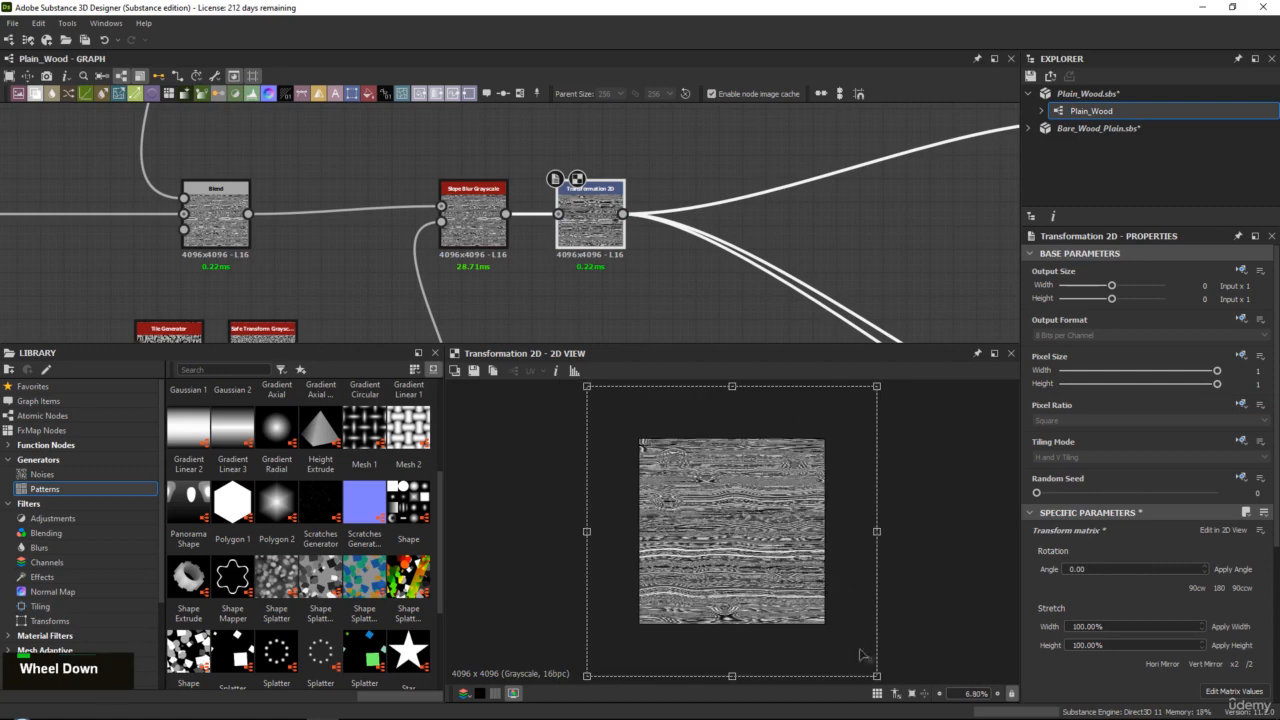
pyautogui.keyDown('ctrl'); pyautogui.keyDown('shift'); pyautogui.moveTo(876, 675); pyautogui.dragTo(864, 664); pyautogui.keyUp('shift'); pyautogui.keyUp('ctrl')
pyautogui.scroll(5, 855, 497)
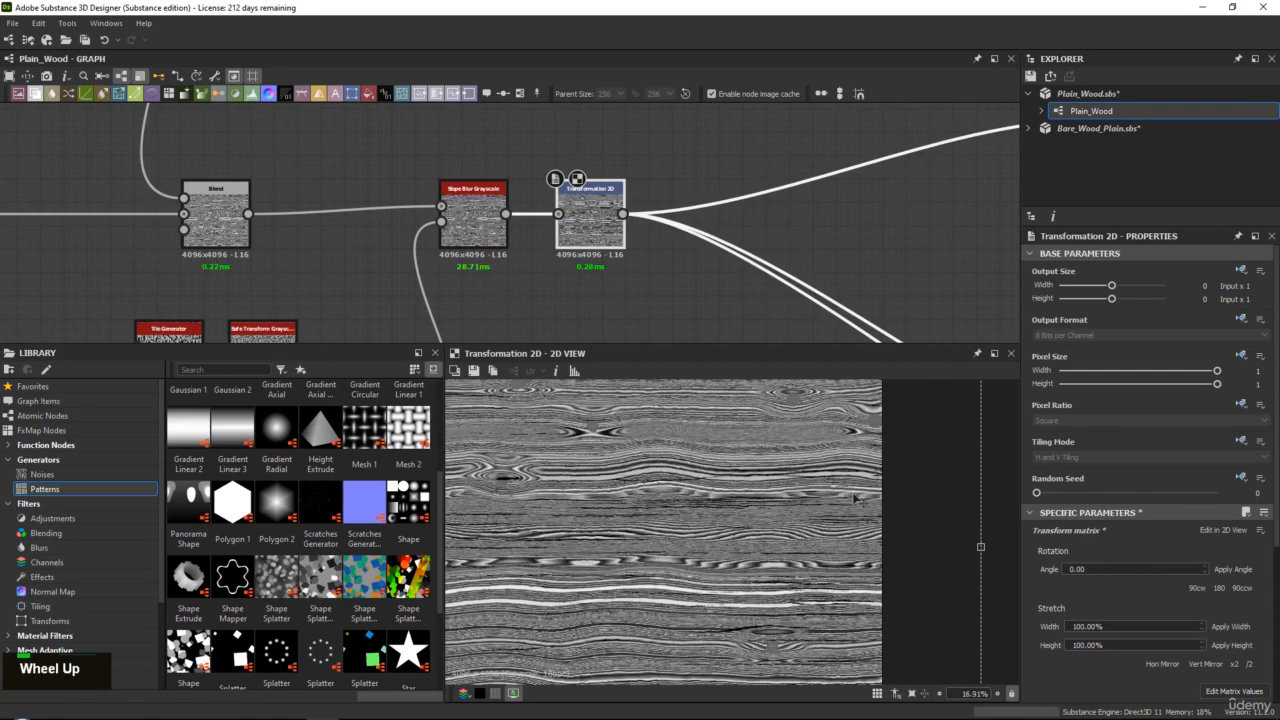
# Step: Show the transformed texture tiled, examine the seams between the repeats, and return to the single tile
pyautogui.press('space')
pyautogui.scroll(7, 930, 466)
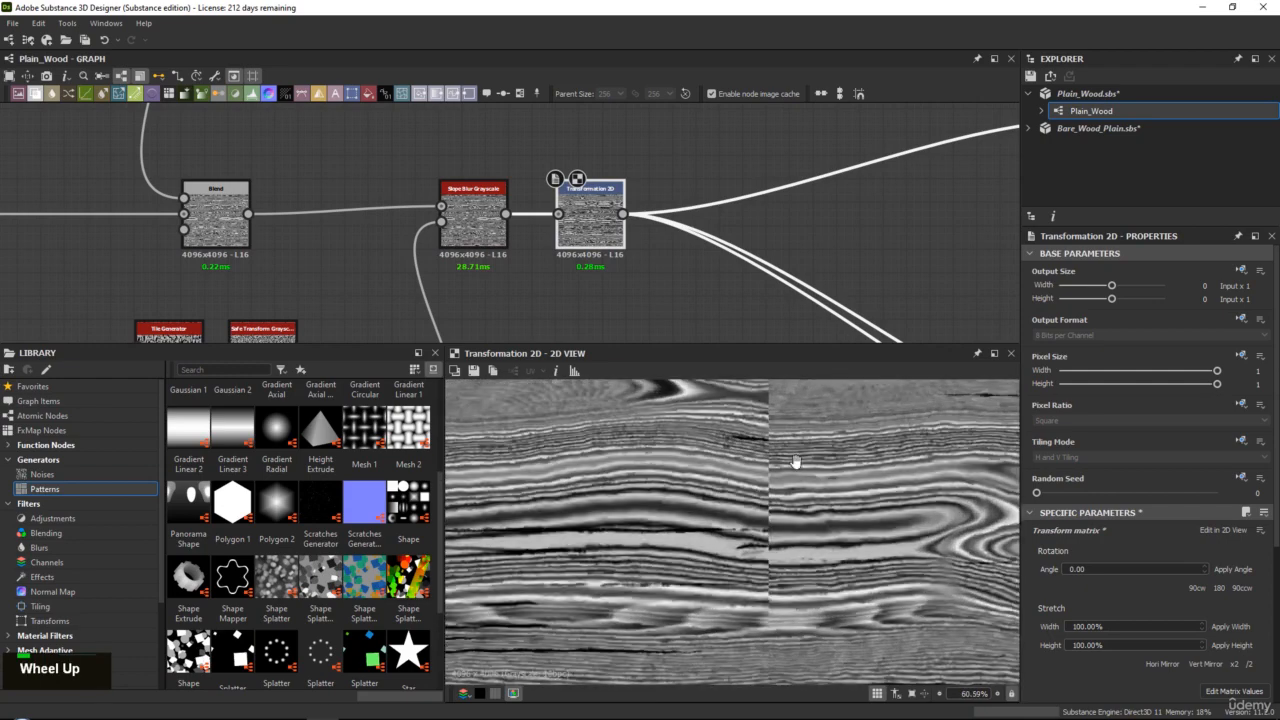
pyautogui.moveTo(794, 457); pyautogui.dragTo(724, 474, button='middle')
pyautogui.moveTo(716, 400); pyautogui.dragTo(723, 530, button='middle')
pyautogui.moveTo(706, 432); pyautogui.dragTo(733, 548, button='middle')
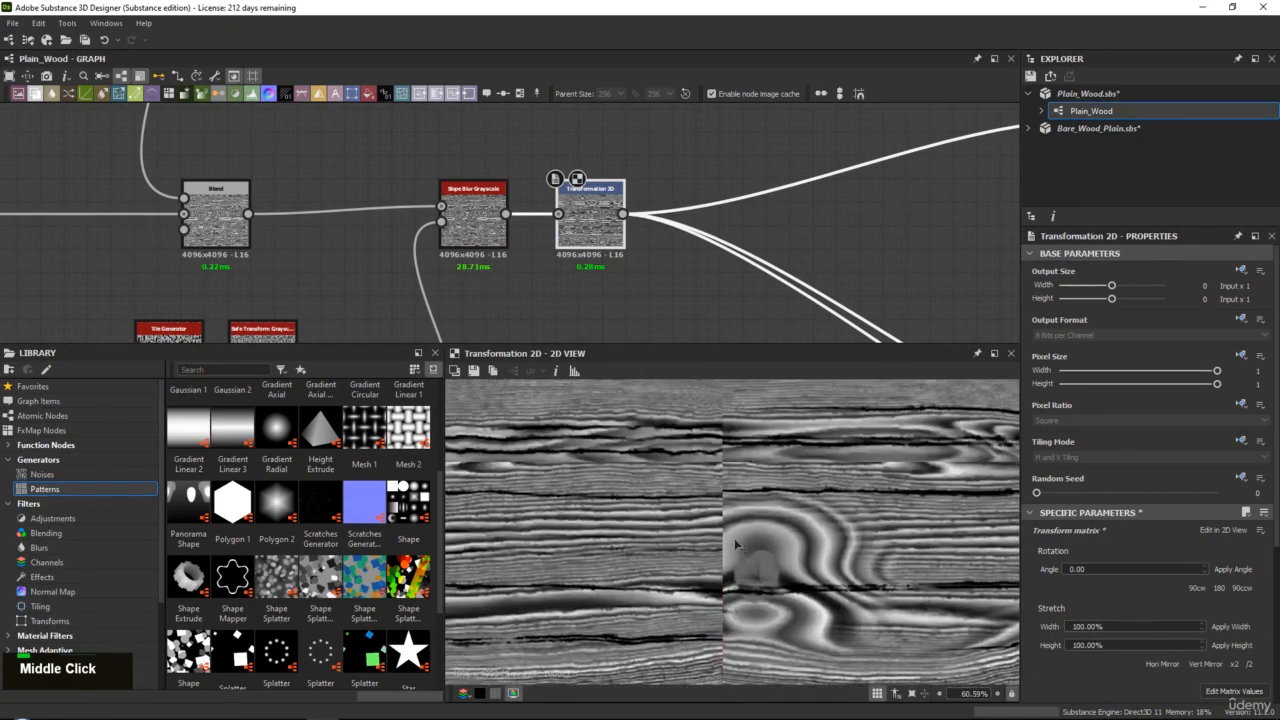
pyautogui.scroll(-3, 743, 517)
pyautogui.press('space')
# Step: Add a Make It Tile Photo Grayscale node after the Transformation 2D
pyautogui.moveTo(592, 220); pyautogui.dragTo(556, 242, button='middle')
pyautogui.doubleClick(556, 242)
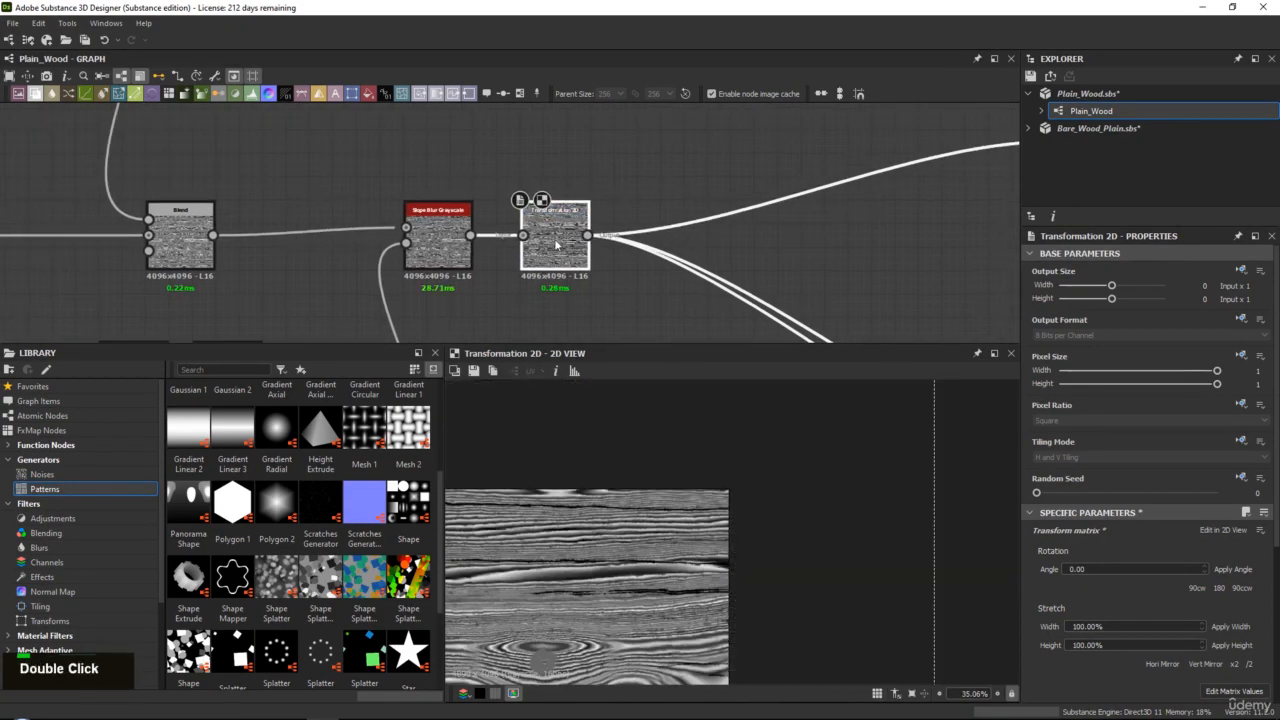
pyautogui.press('space')
pyautogui.write('make')
pyautogui.press('Down')
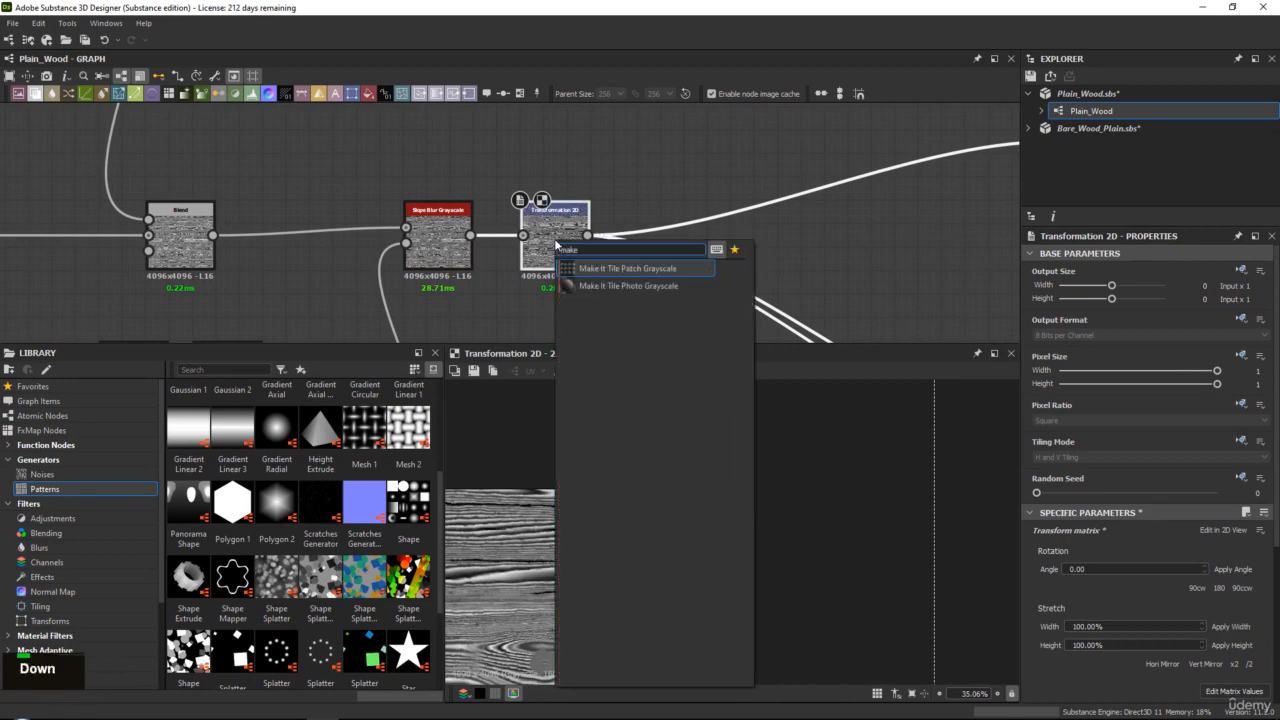
pyautogui.press('Return')
# Step: Show the Make It Tile Photo result tiled and examine how the grain and knots blend along the seams
pyautogui.press('space')
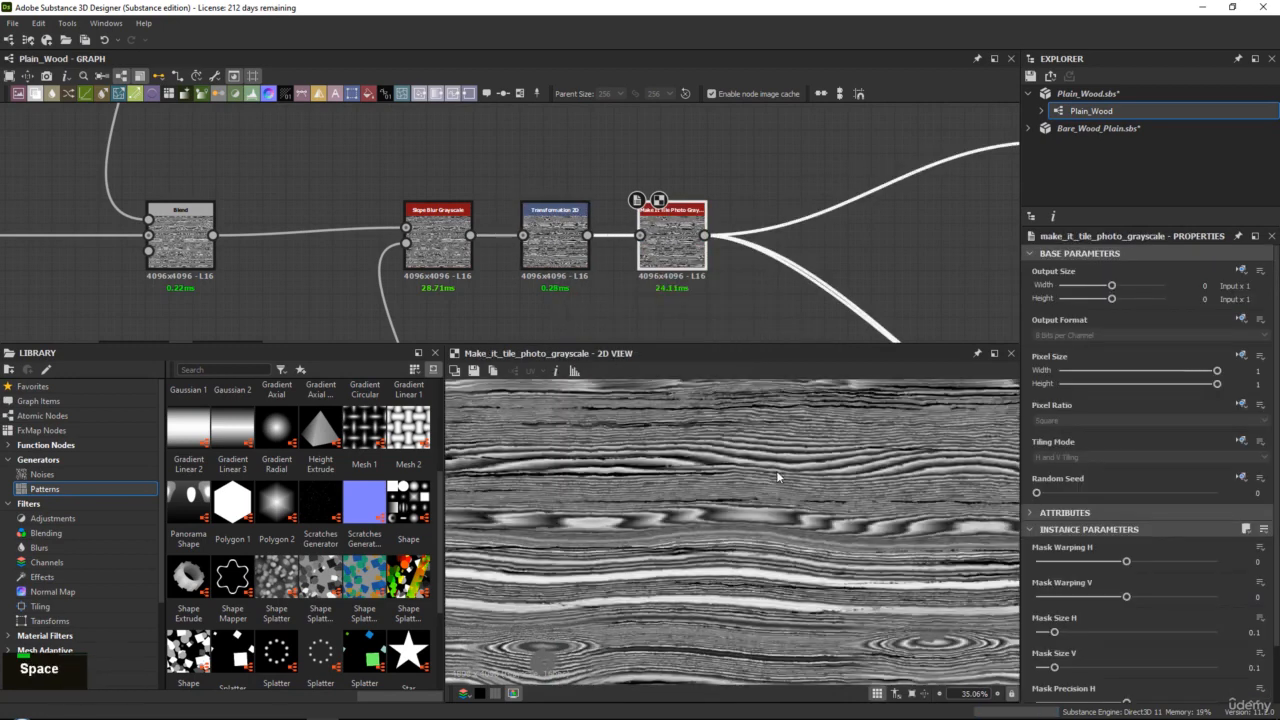
pyautogui.scroll(-2, 778, 470)
pyautogui.moveTo(778, 470)
pyautogui.mouseDown(button='middle')
pyautogui.moveTo(650, 462)
pyautogui.moveTo(812, 487)
pyautogui.mouseUp(button='middle')
pyautogui.press('space')
pyautogui.press('space')
pyautogui.moveTo(608, 445); pyautogui.dragTo(812, 397, button='middle')
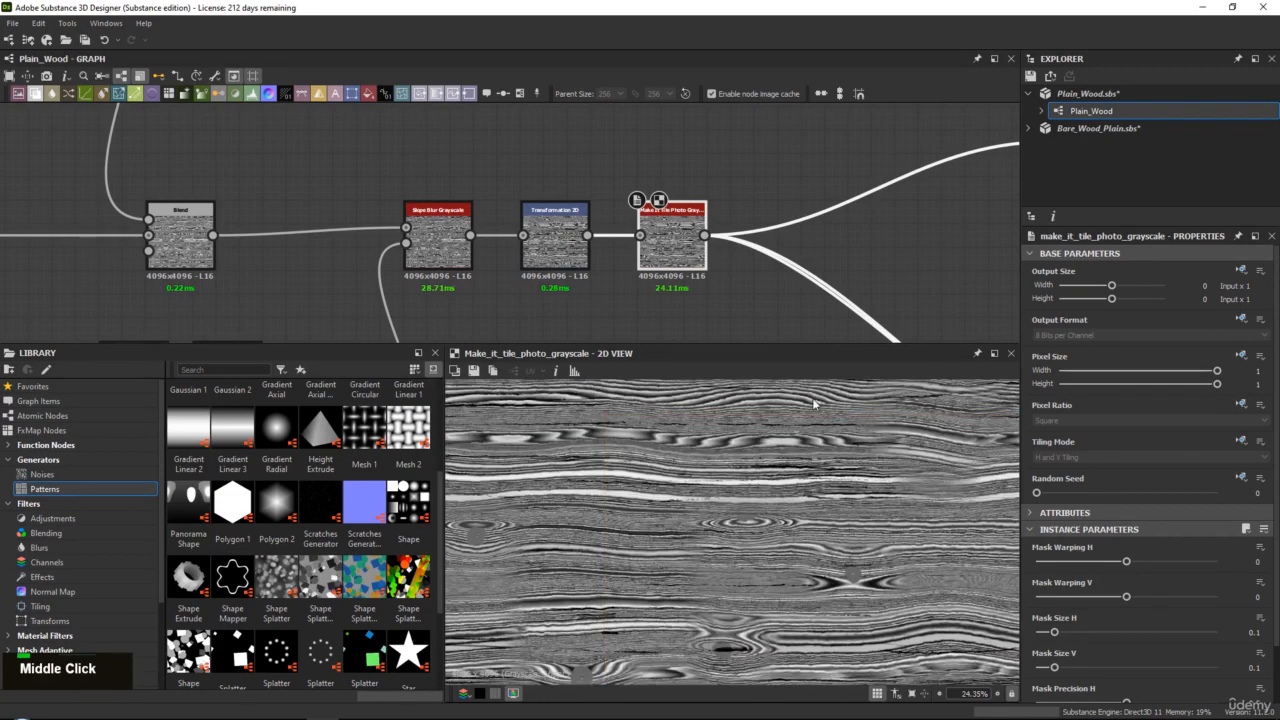
pyautogui.moveTo(709, 498); pyautogui.dragTo(870, 436, button='middle')
pyautogui.moveTo(628, 515); pyautogui.dragTo(762, 400, button='middle')
pyautogui.moveTo(494, 446)
pyautogui.mouseDown(button='middle')
pyautogui.moveTo(614, 486)
pyautogui.moveTo(583, 614)
pyautogui.mouseUp(button='middle')
pyautogui.scroll(2, 614, 486)
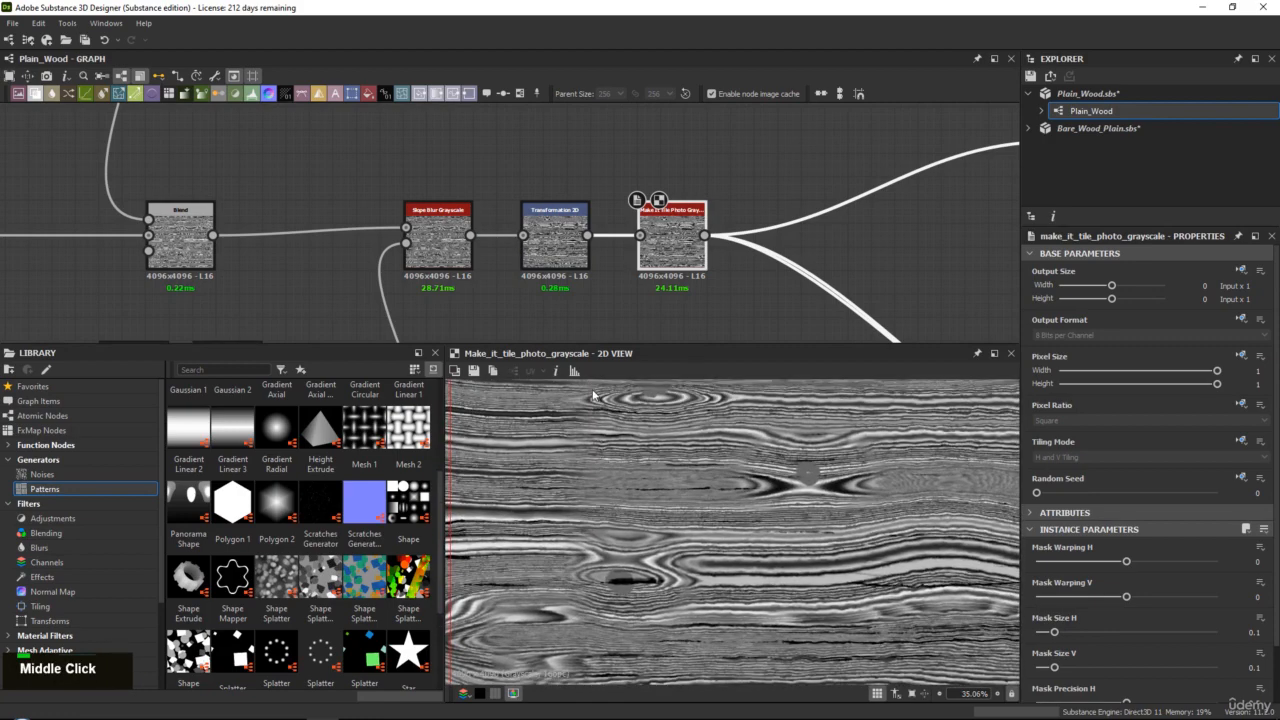
# Step: Set Make It Tile Photo's Mask Precision H to 0.46 and V to 0.36, and Mask Warping V to -76.47 and H to -50
pyautogui.scroll(-2, 1150, 535)
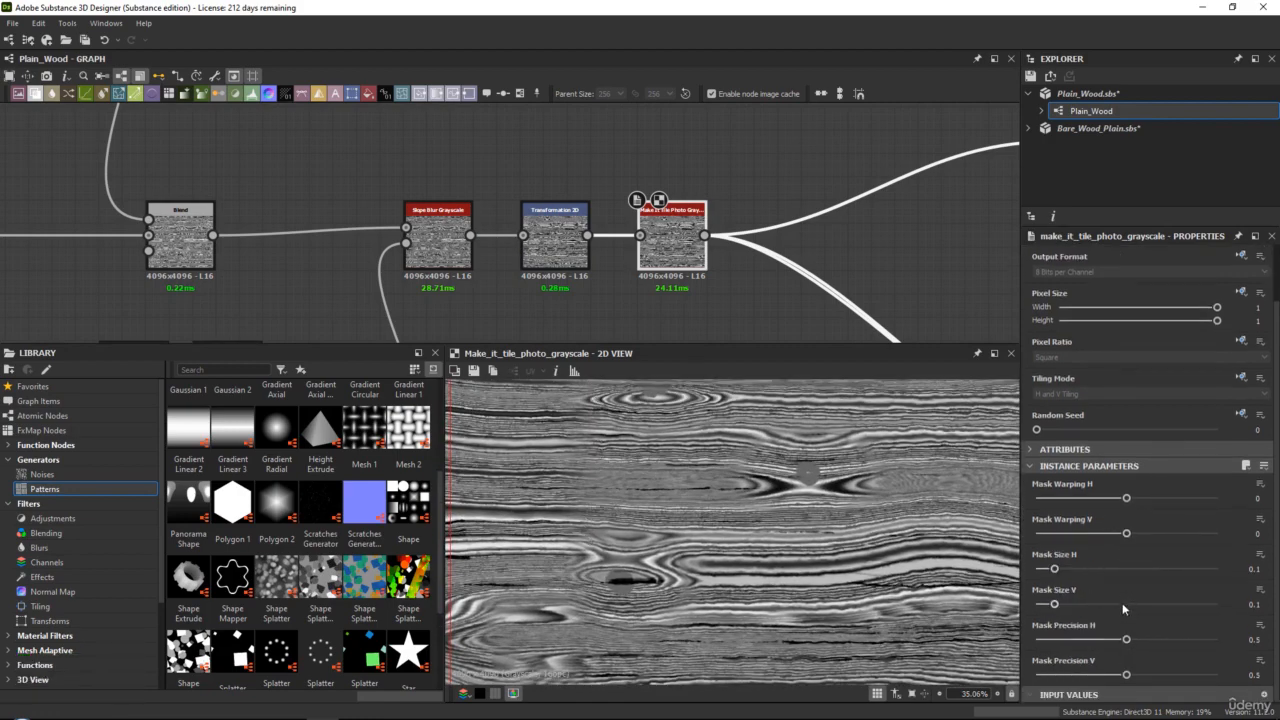
pyautogui.moveTo(1130, 641); pyautogui.dragTo(1101, 675)
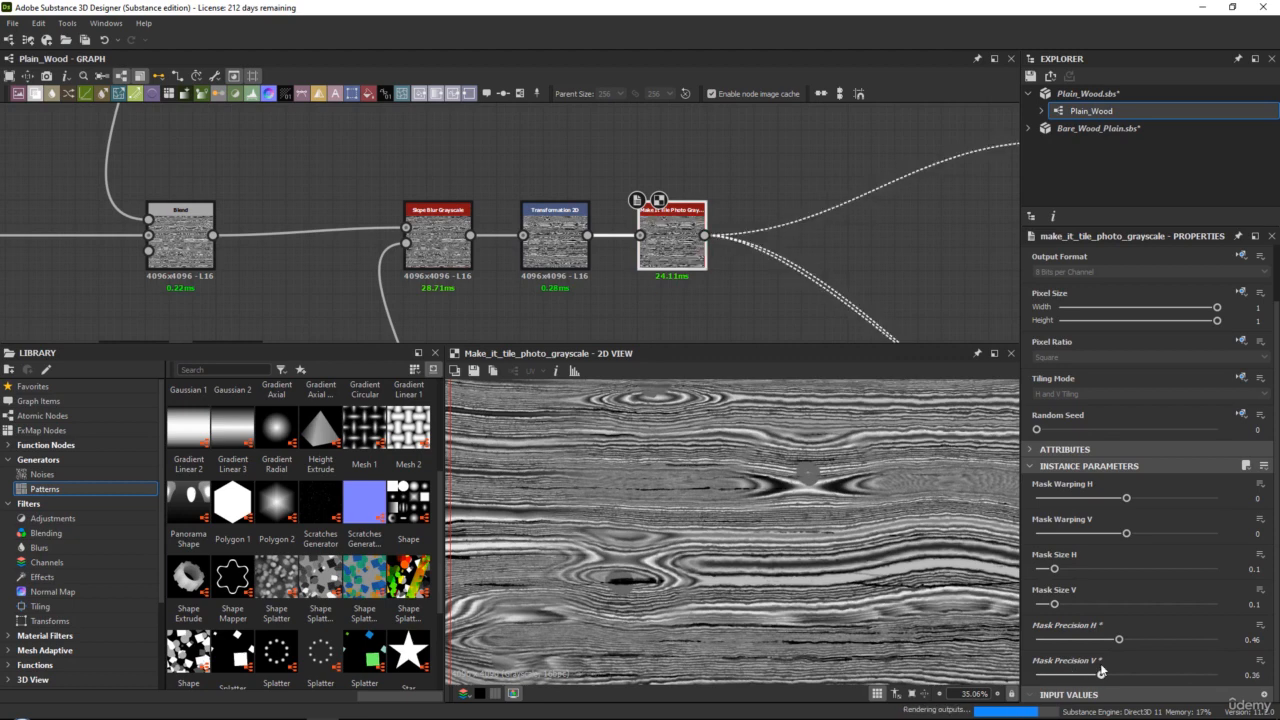
pyautogui.moveTo(1126, 533); pyautogui.dragTo(1057, 534)
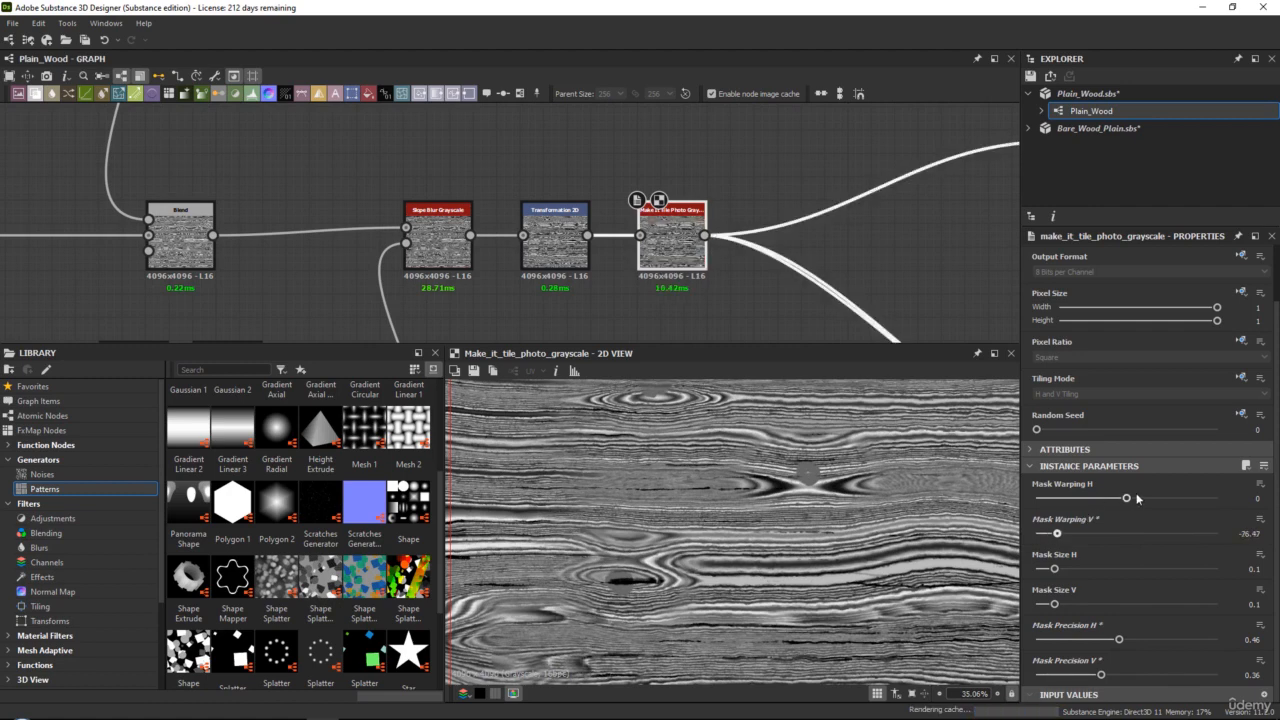
pyautogui.moveTo(1126, 497); pyautogui.dragTo(1081, 497)
# Step: Set Make It Tile Photo's Mask Size V to 0.14 and Mask Precision V to 0.5, and view the whole texture untiled
pyautogui.moveTo(1056, 603)
pyautogui.mouseDown()
pyautogui.moveTo(1147, 603)
pyautogui.moveTo(1061, 603)
pyautogui.mouseUp()
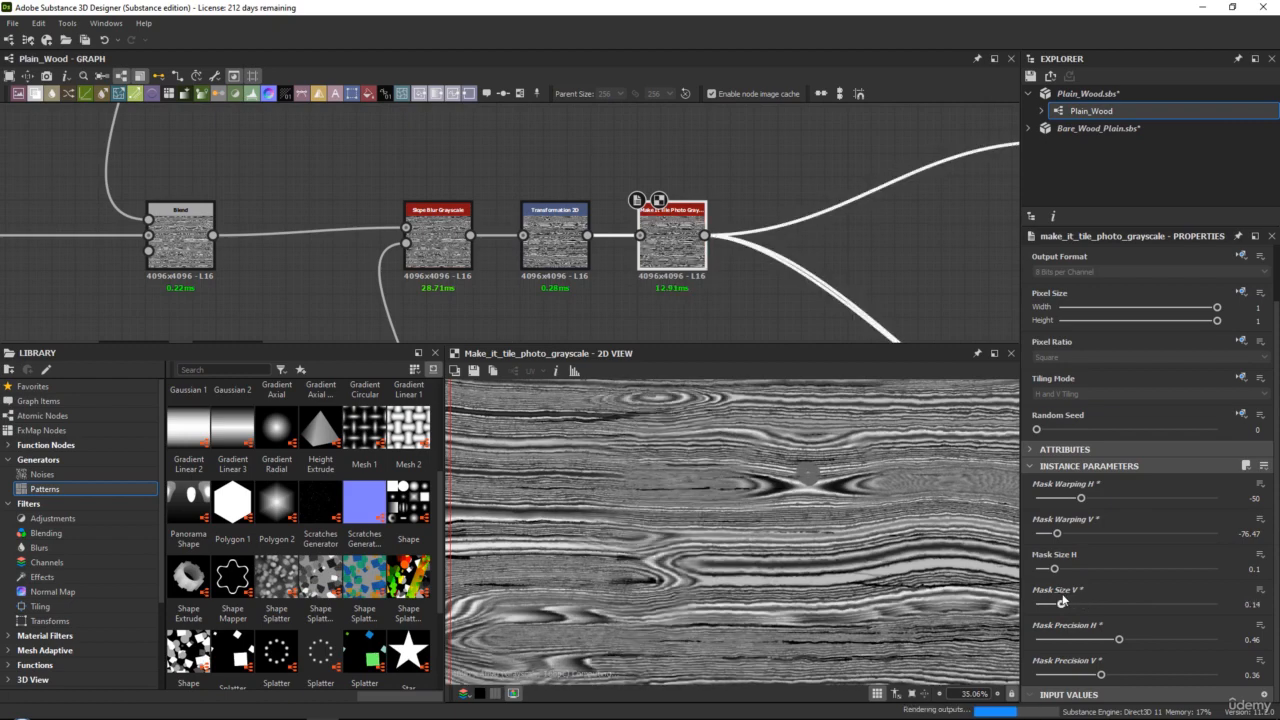
pyautogui.moveTo(1101, 675); pyautogui.dragTo(1127, 676)
pyautogui.scroll(-4, 815, 450)
pyautogui.moveTo(828, 405); pyautogui.dragTo(887, 445, button='middle')
pyautogui.press('space')
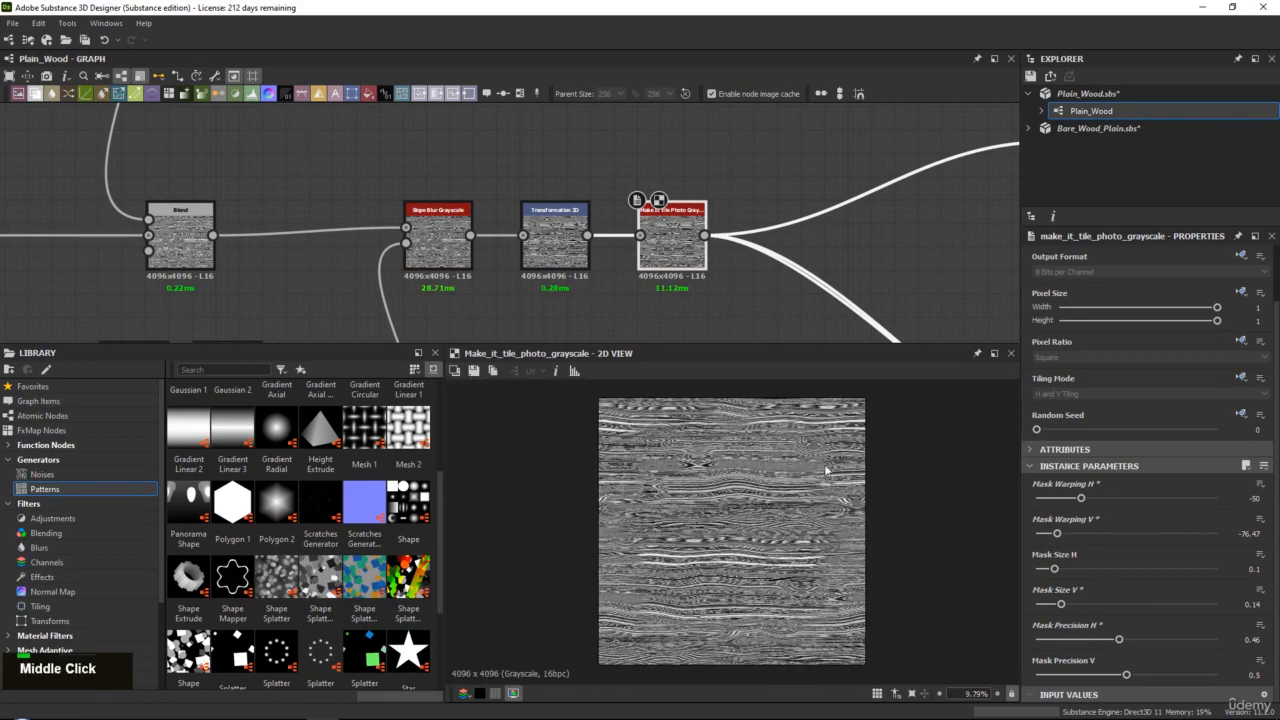
# Step: Preview the Normal node's map tiled and inspect its grain detail and seams
pyautogui.moveTo(844, 210); pyautogui.dragTo(400, 248, button='middle')
pyautogui.doubleClick(564, 203)
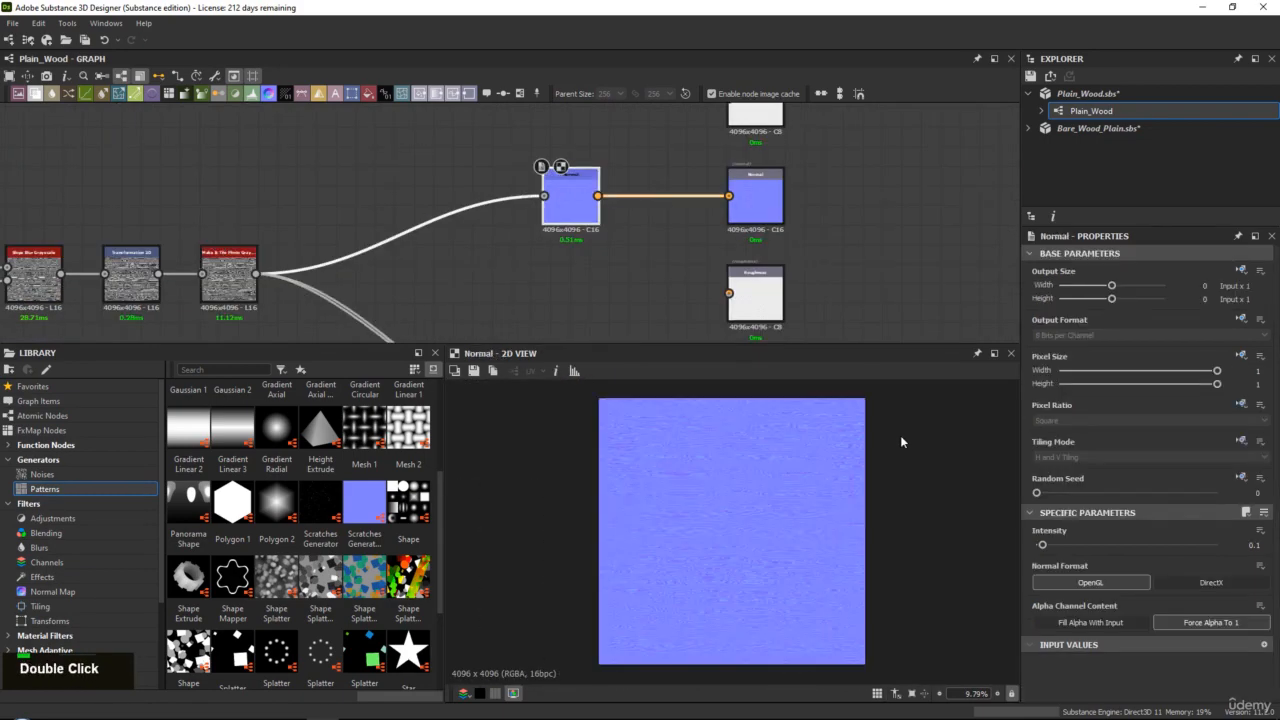
pyautogui.scroll(3, 900, 435)
pyautogui.press('space')
pyautogui.moveTo(837, 409); pyautogui.dragTo(666, 471, button='middle')
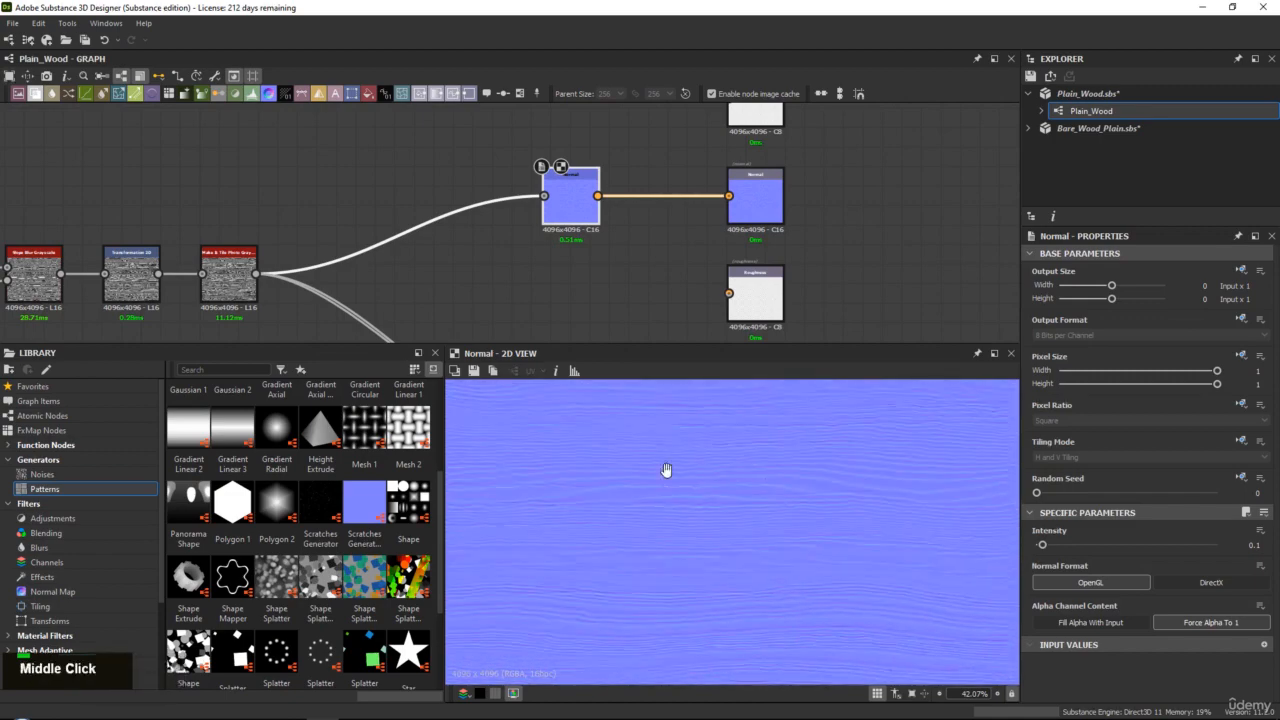
# Step: Check the tiled normal map's seams, switch to Marmoset Toolbag, and set the Wood_Plain material's Texture Tiling to 2
pyautogui.scroll(-5, 823, 469)
pyautogui.moveTo(655, 577); pyautogui.dragTo(822, 448, button='middle')
pyautogui.scroll(-2, 686, 605)
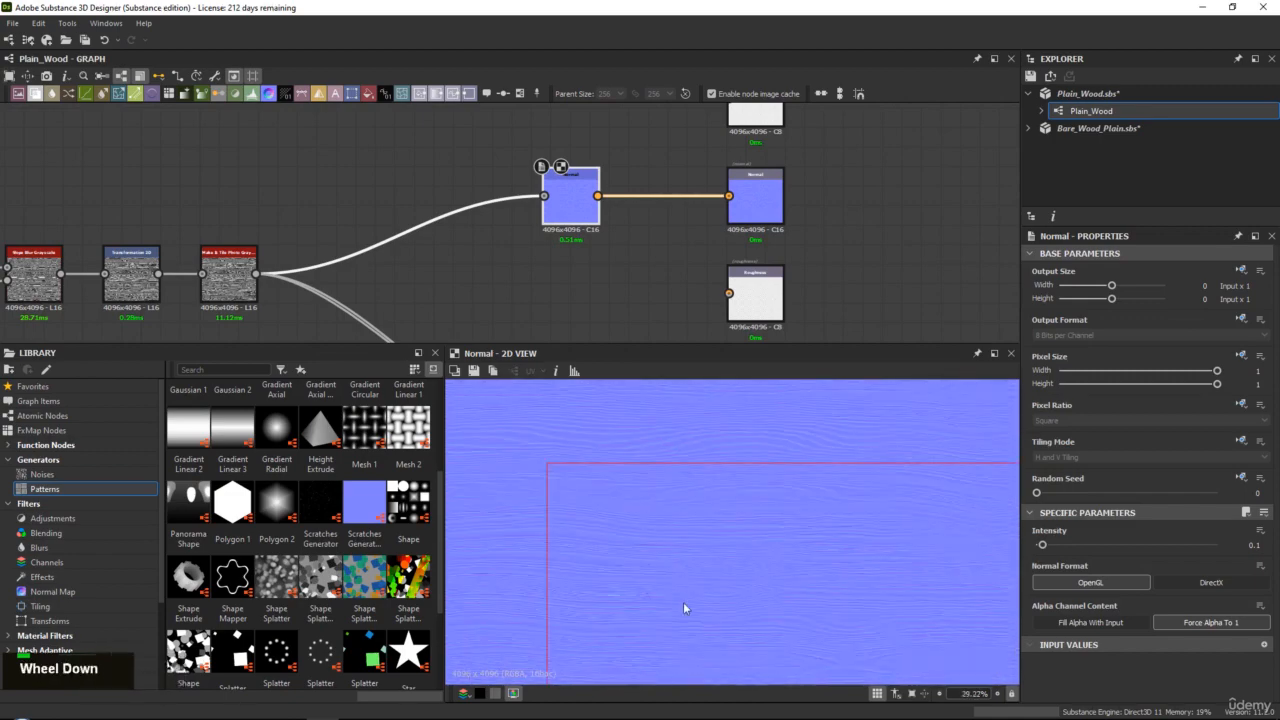
pyautogui.middleClick(766, 563)
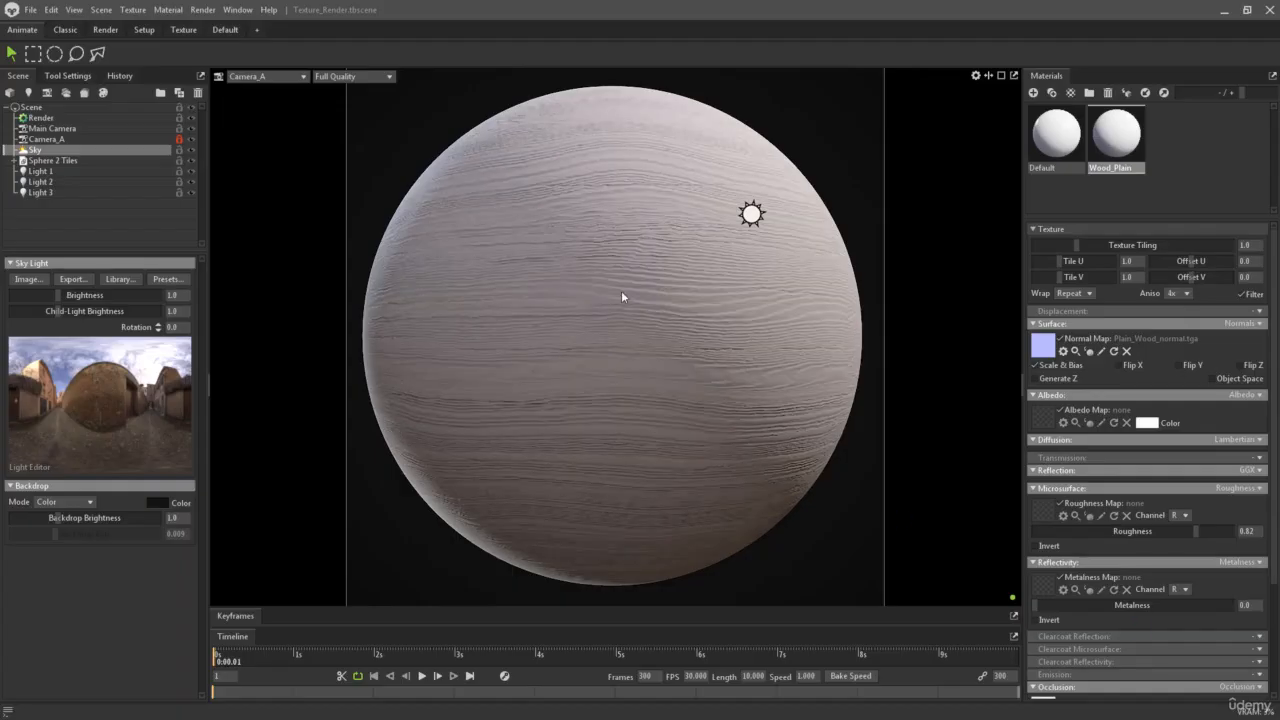
pyautogui.write('2')
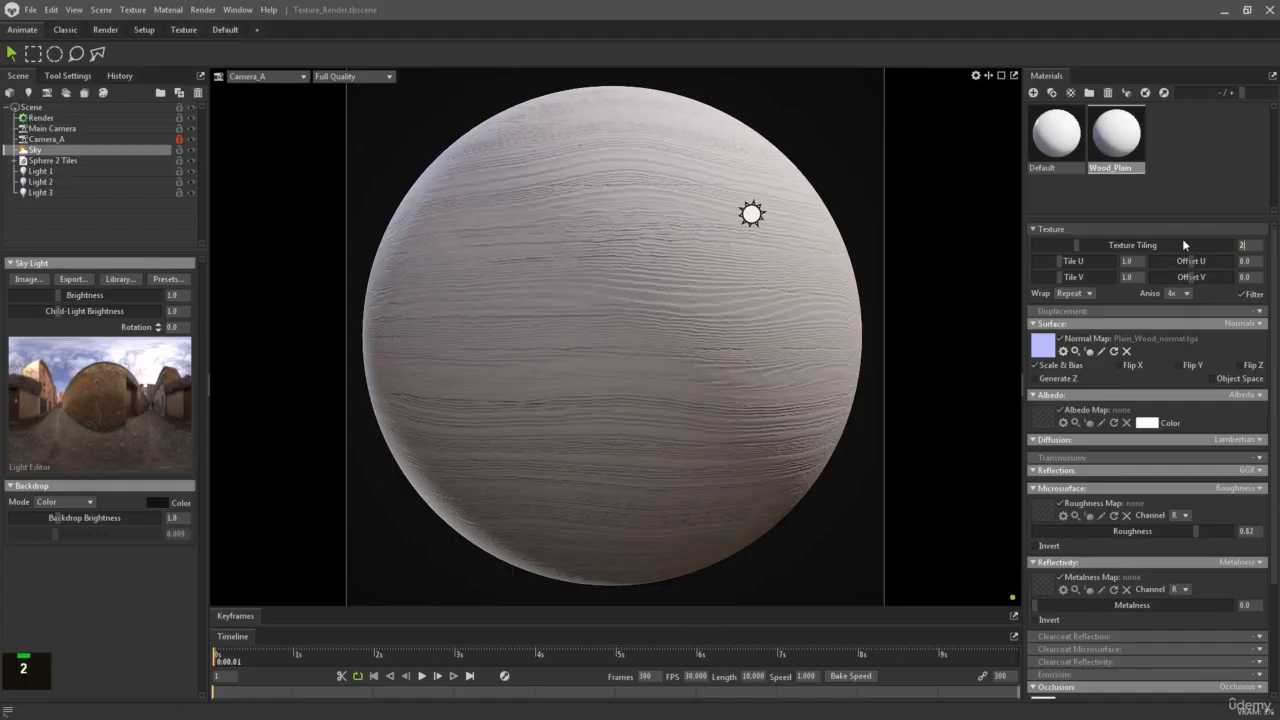
pyautogui.press('Return')
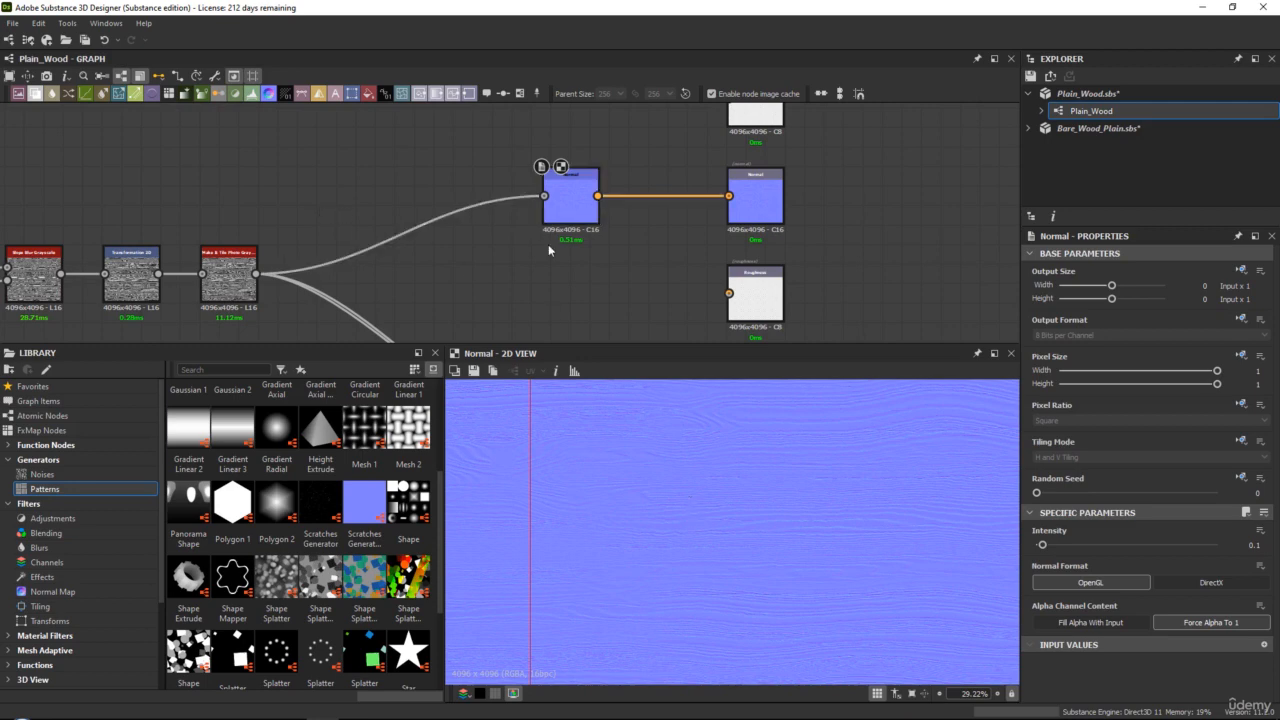
# Step: Show the whole normal map untiled and trace the Plain_Wood graph back to the Grain Generation frame
pyautogui.press('space')
pyautogui.scroll(-5, 648, 482)
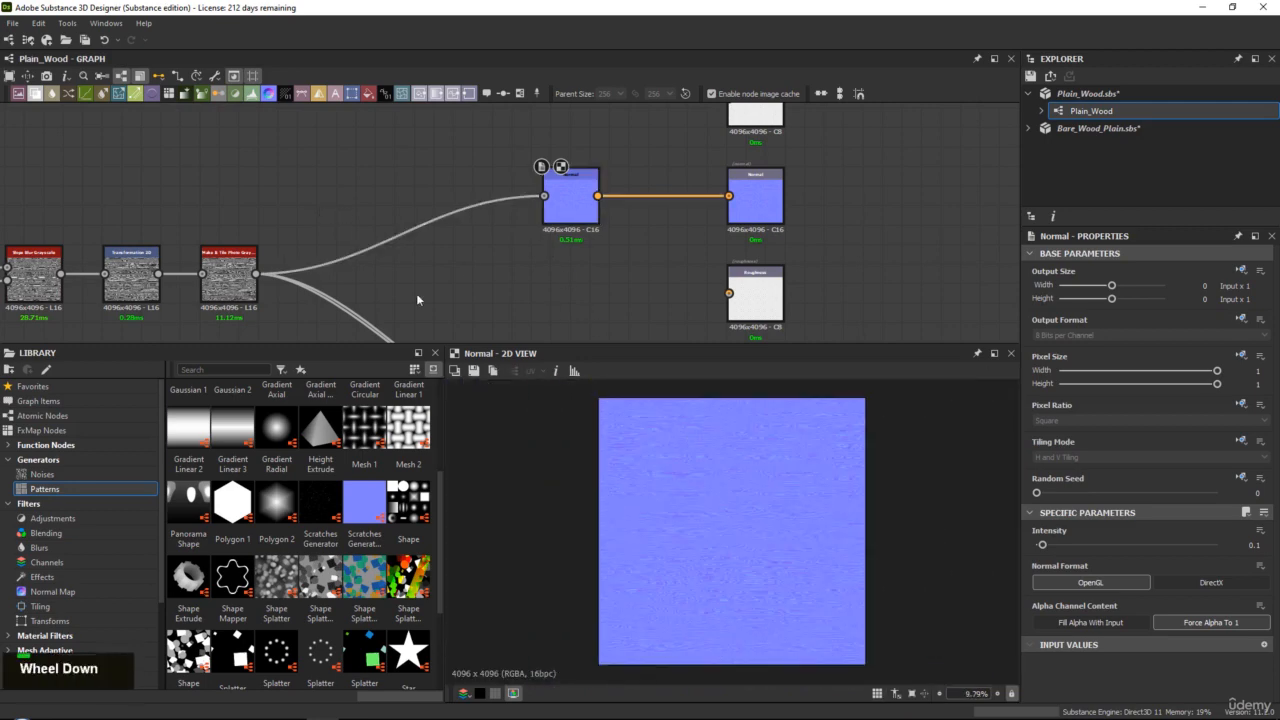
pyautogui.moveTo(416, 293); pyautogui.dragTo(641, 180, button='middle')
pyautogui.scroll(-4, 641, 180)
pyautogui.moveTo(434, 197); pyautogui.dragTo(750, 194, button='middle')
pyautogui.scroll(2, 412, 215)
pyautogui.moveTo(507, 236); pyautogui.dragTo(323, 223, button='middle')
pyautogui.scroll(1, 491, 237)
pyautogui.scroll(2, 491, 237)
pyautogui.scroll(-2, 795, 219)
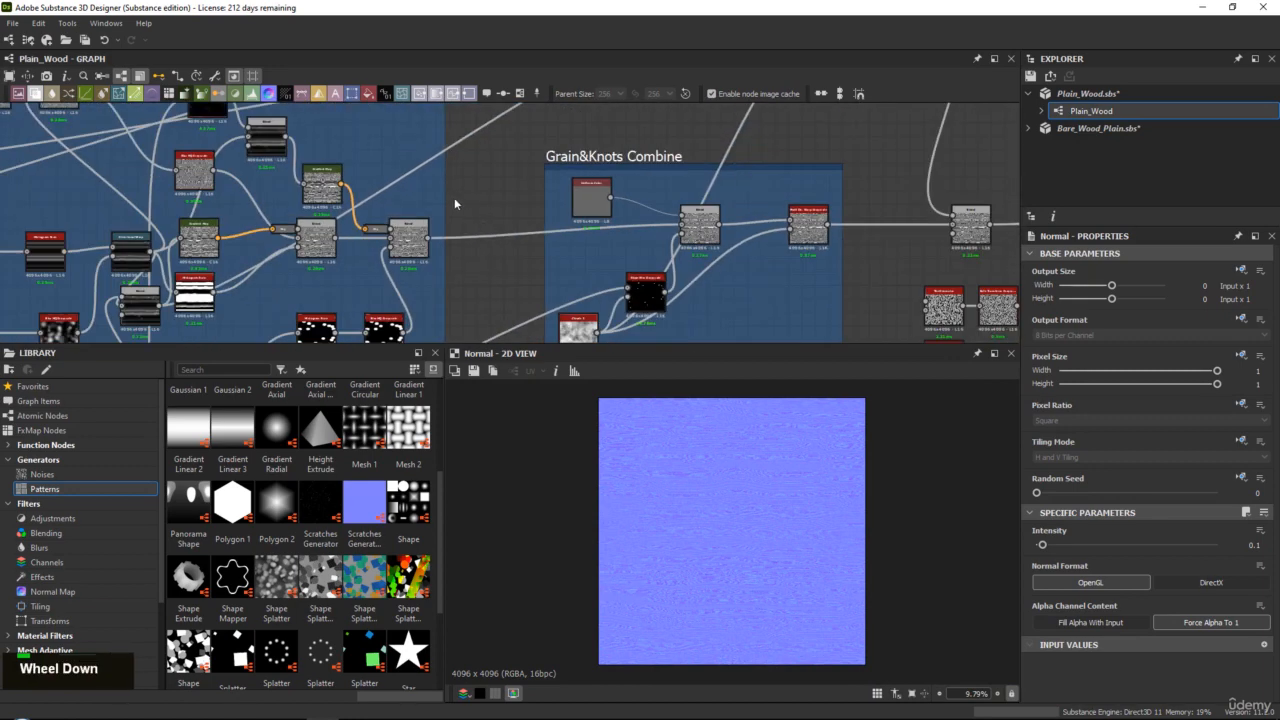
pyautogui.moveTo(445, 200); pyautogui.dragTo(489, 237, button='middle')
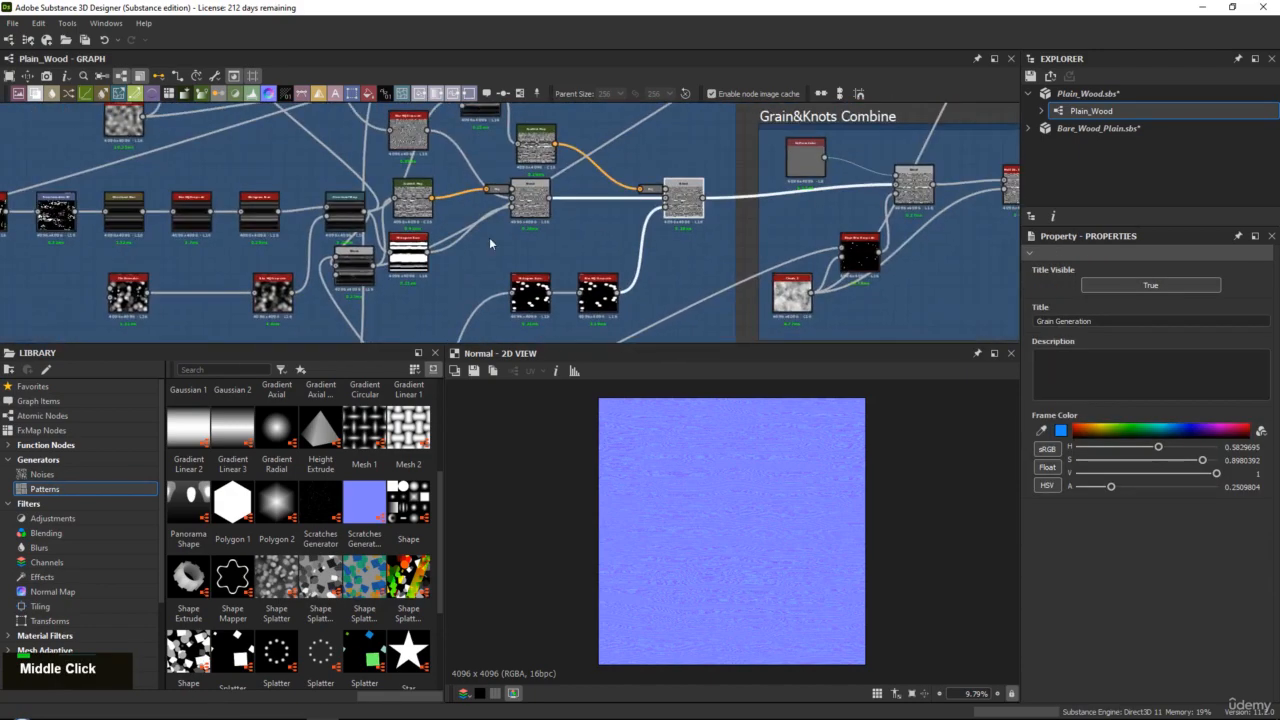
# Step: Preview Grain Generation's Blend and Gradient Map, and compare them with the Make It Tile Photo result and the Toolbag render
pyautogui.scroll(3, 583, 166)
pyautogui.doubleClick(583, 166)
pyautogui.scroll(3, 660, 440)
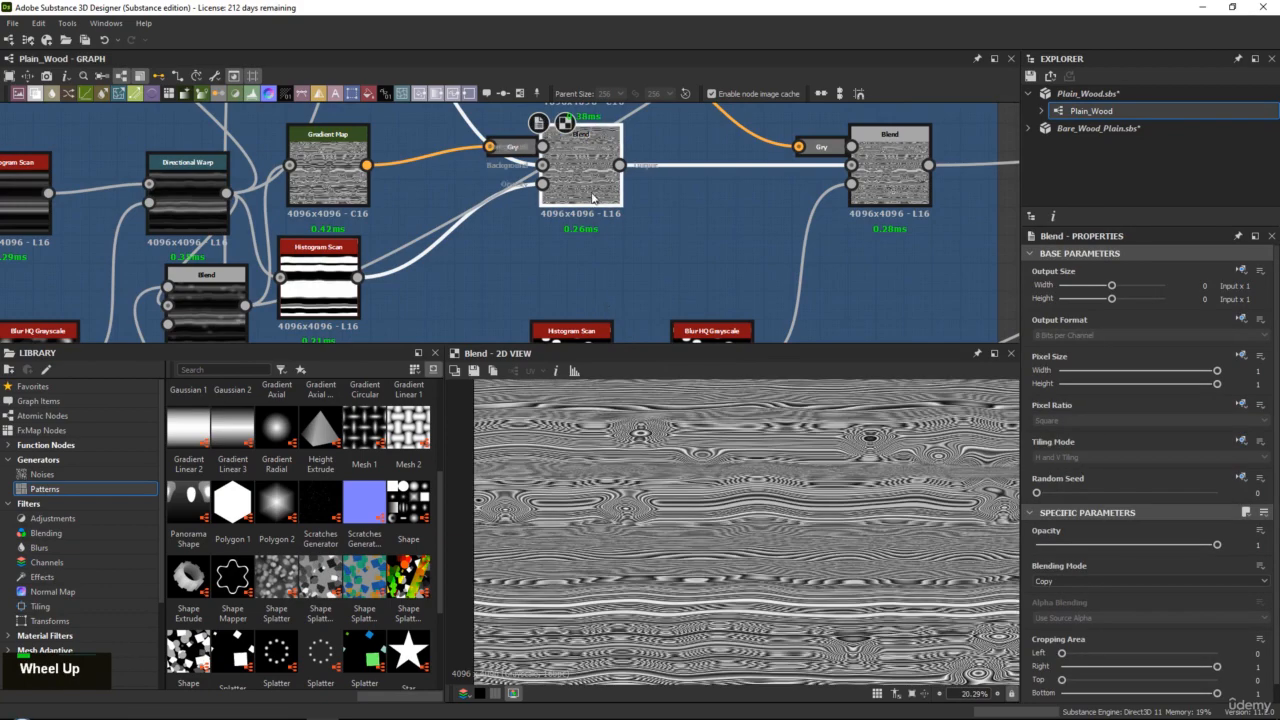
pyautogui.moveTo(338, 168); pyautogui.dragTo(519, 190, button='middle')
pyautogui.doubleClick(519, 190)
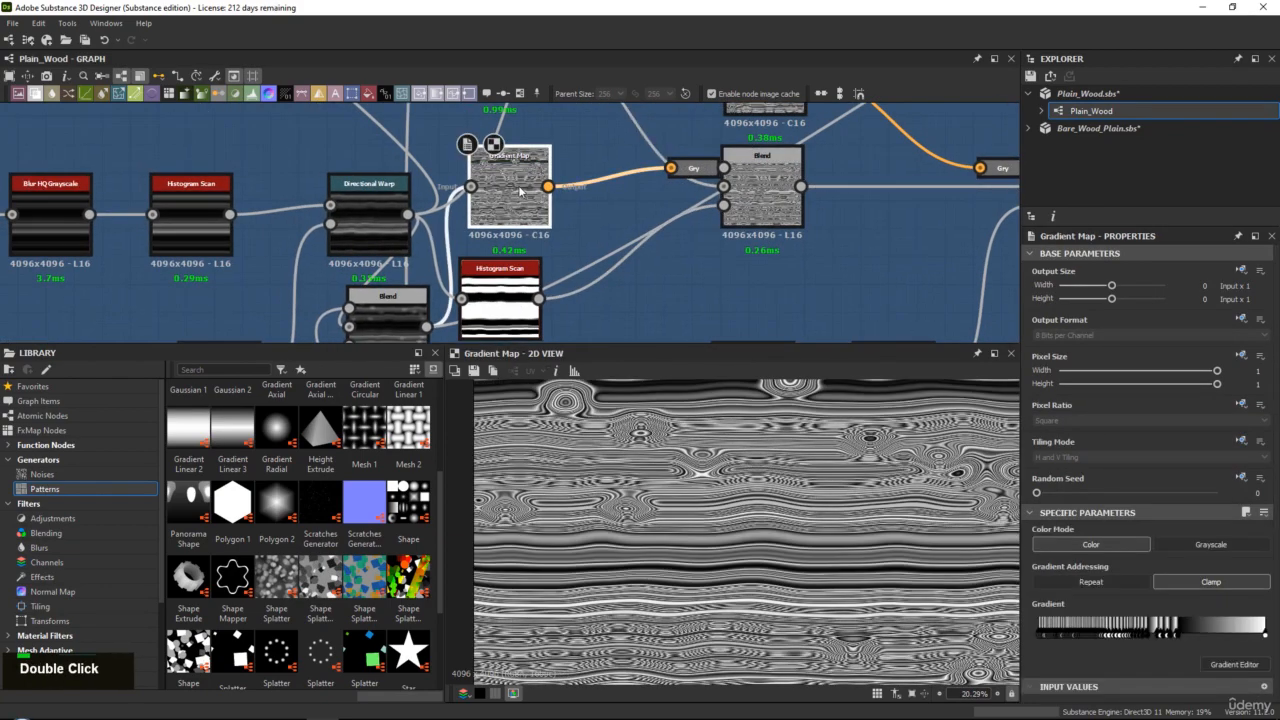
pyautogui.scroll(-3, 524, 190)
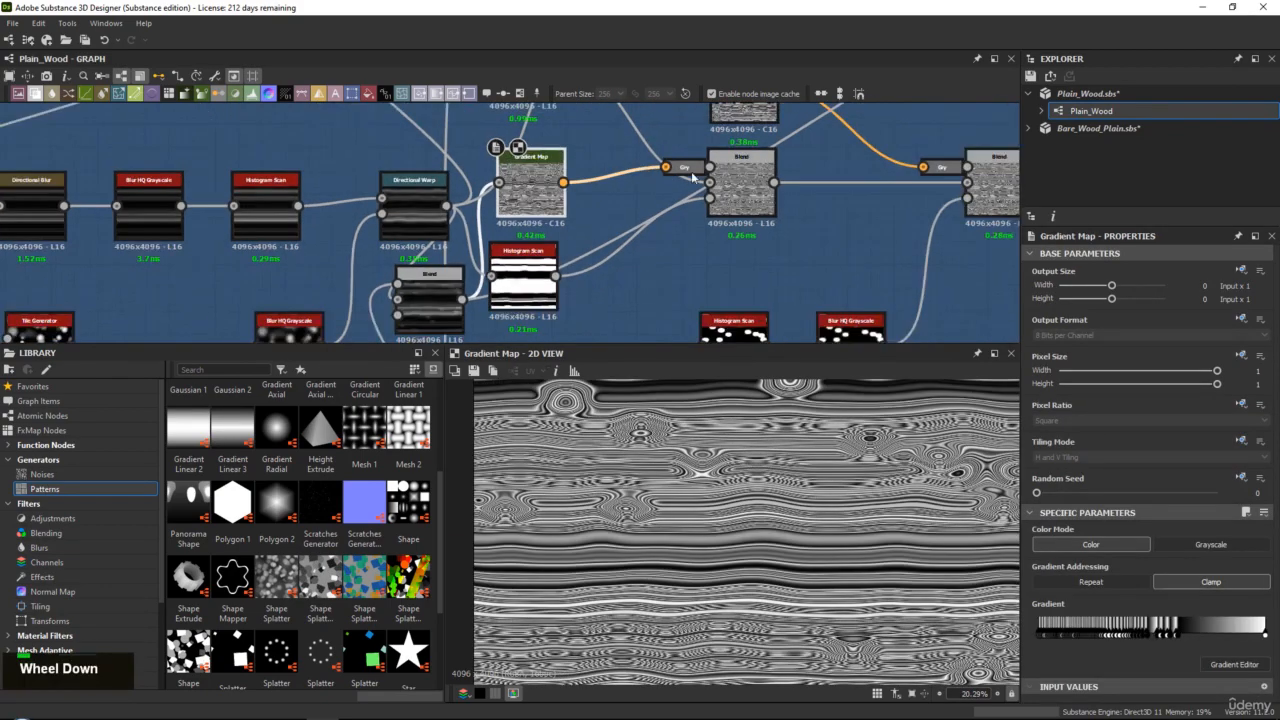
pyautogui.moveTo(560, 160); pyautogui.dragTo(795, 191, button='middle')
pyautogui.doubleClick(819, 216)
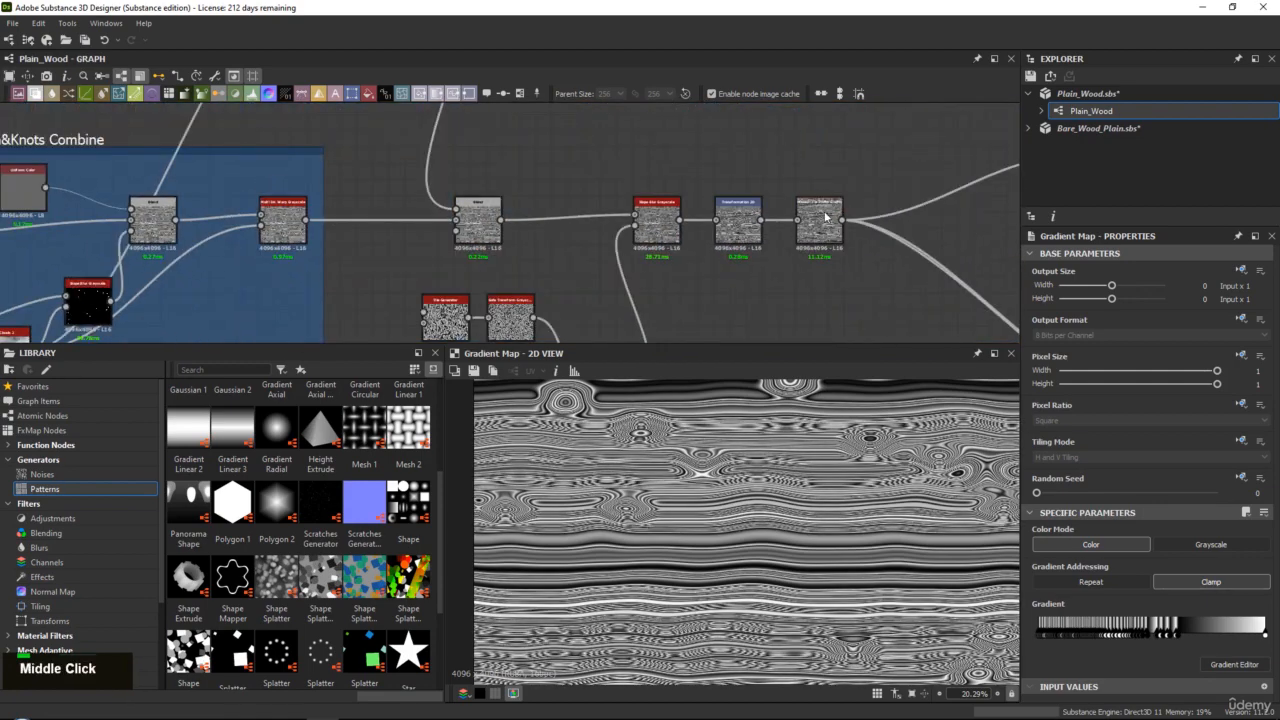
pyautogui.moveTo(729, 166); pyautogui.dragTo(883, 274)
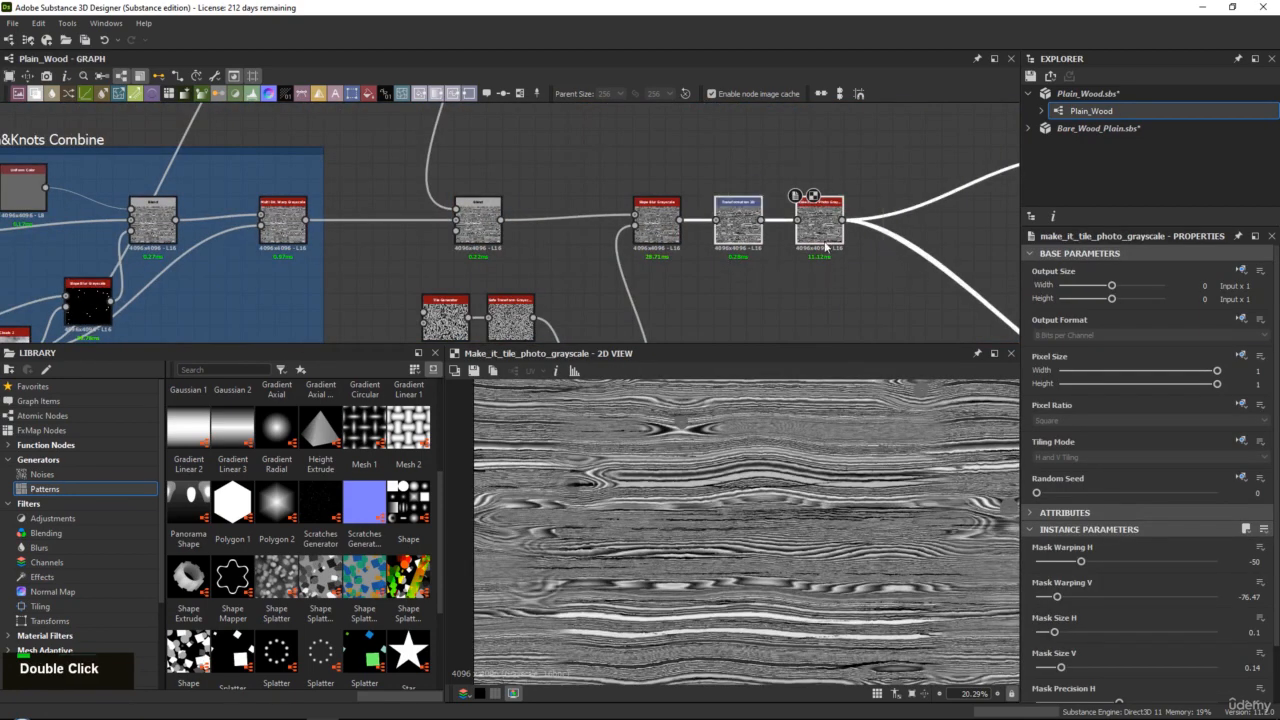
pyautogui.moveTo(804, 174); pyautogui.dragTo(598, 196, button='middle')
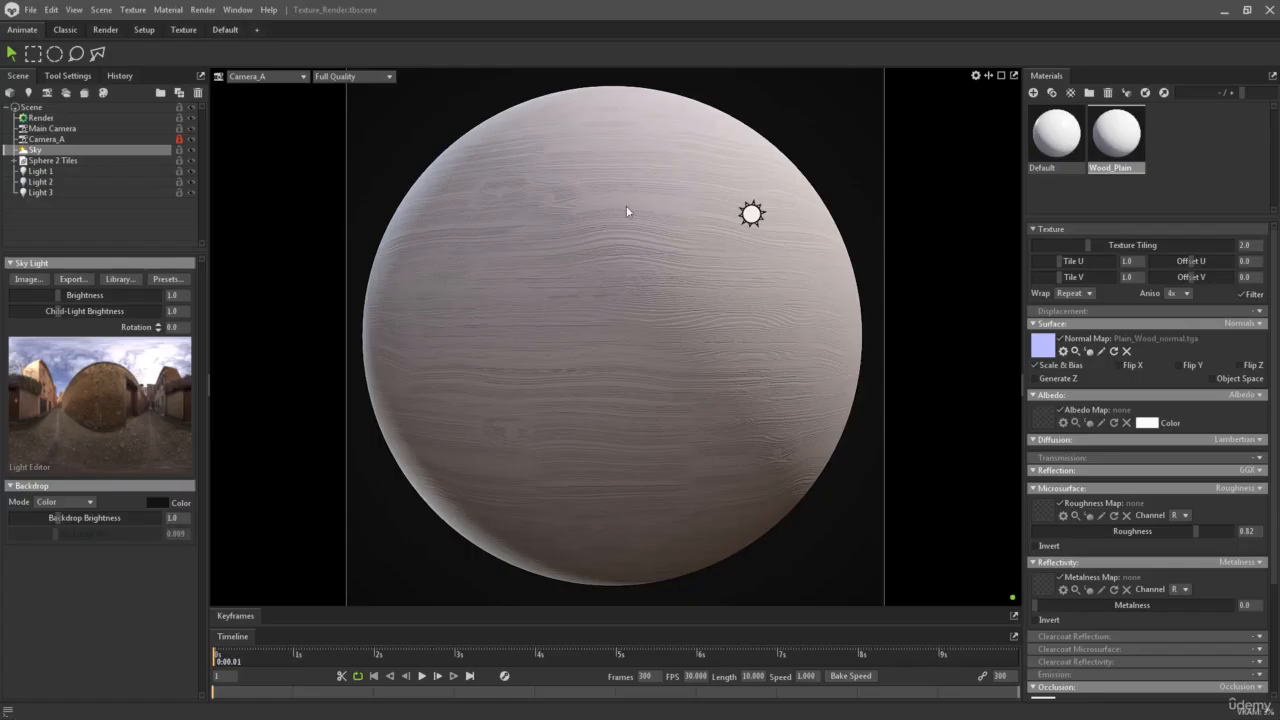
pyautogui.click(667, 164)
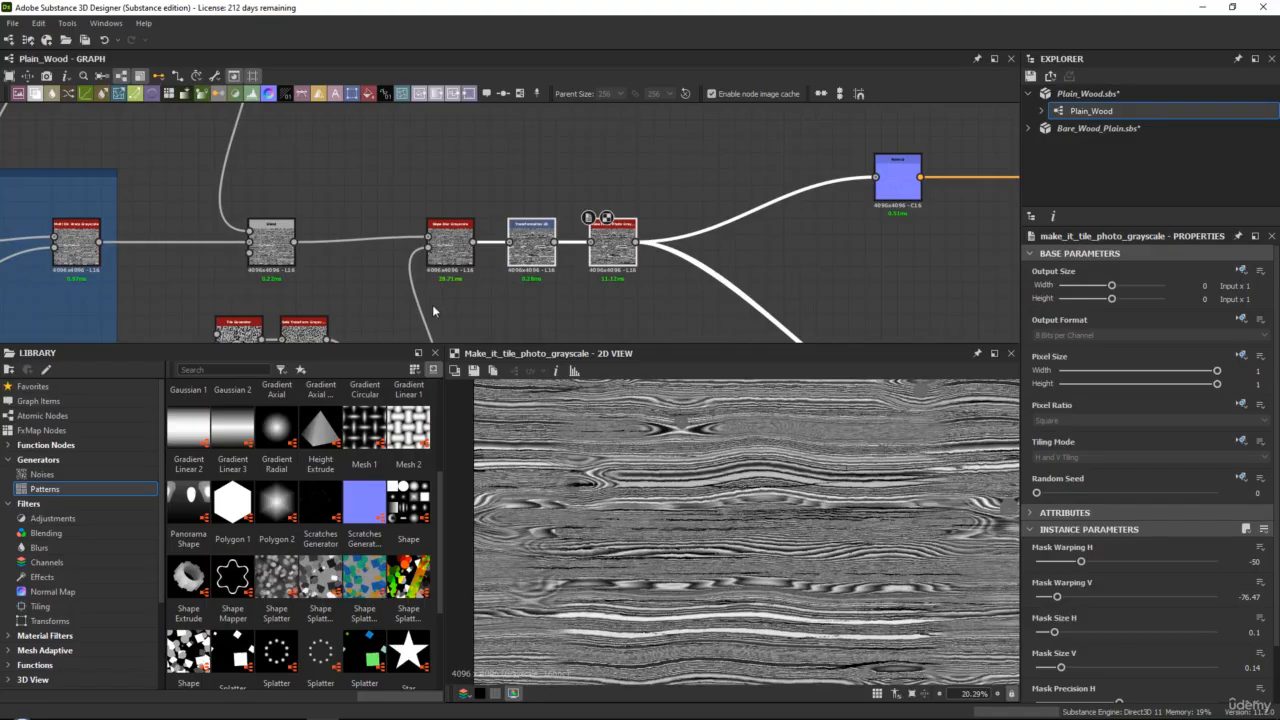
# Step: Add a frame around the Blend and Slope Blur Grayscale nodes after Grain&Knots Combine, including the noise nodes feeding them
pyautogui.moveTo(300, 230); pyautogui.dragTo(316, 159, button='middle')
pyautogui.scroll(2, 298, 143)
pyautogui.scroll(-2, 298, 143)
pyautogui.moveTo(315, 155); pyautogui.dragTo(499, 347)
pyautogui.rightClick(549, 275)
pyautogui.click(583, 314)
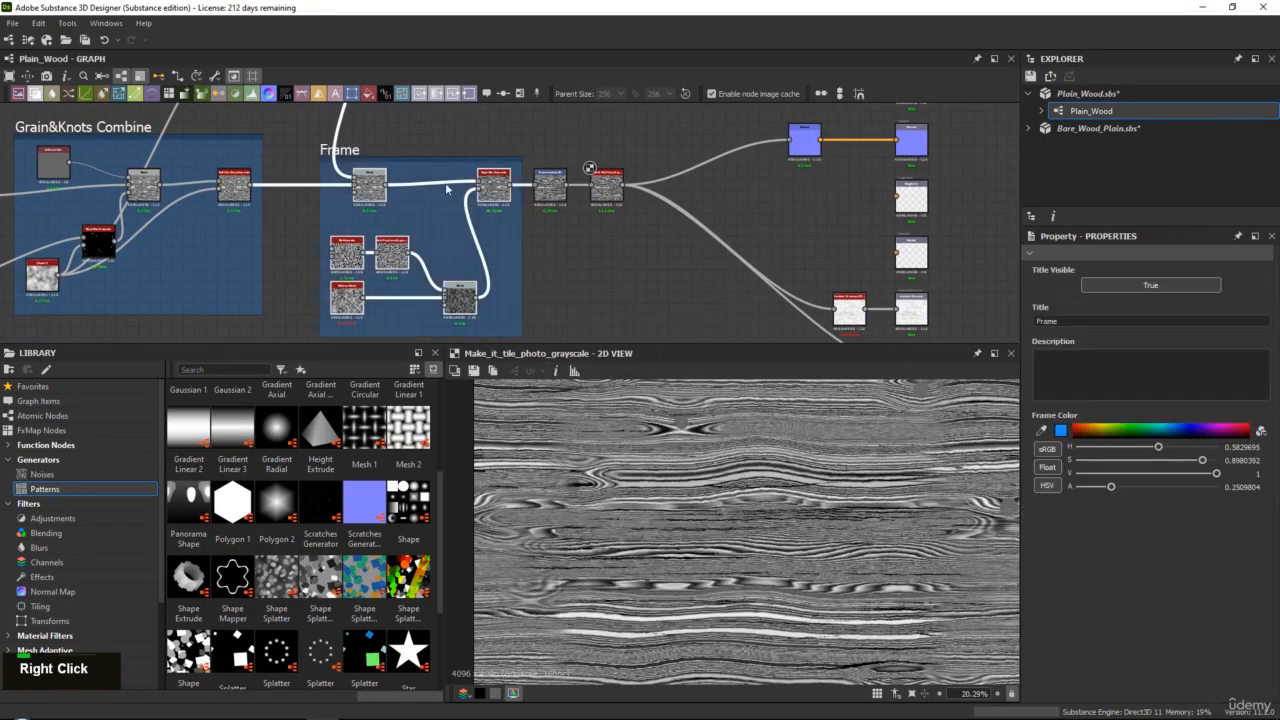
# Step: Title the new frame around the Slope Blur nodes "Damage Addon"
pyautogui.moveTo(366, 154); pyautogui.dragTo(430, 207, button='middle')
pyautogui.scroll(-2, 411, 199)
pyautogui.scroll(1, 430, 206)
pyautogui.moveTo(424, 198); pyautogui.dragTo(413, 180)
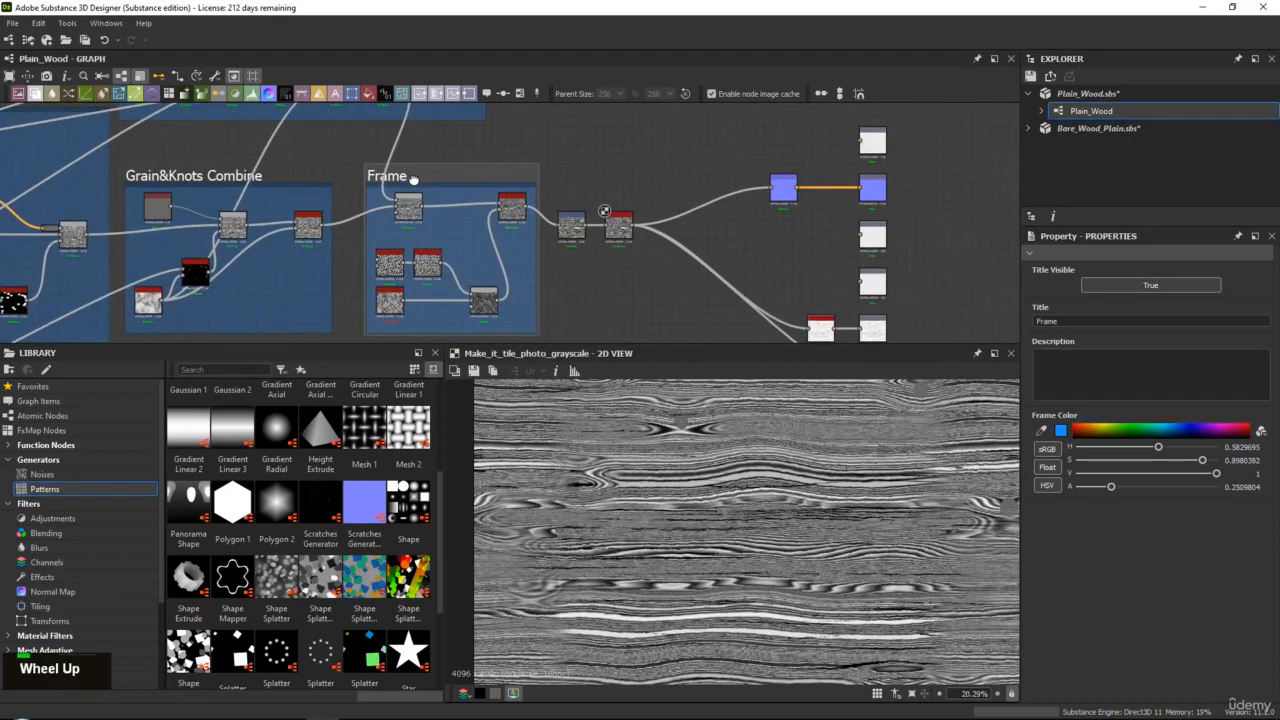
pyautogui.doubleClick(1046, 321)
pyautogui.write('Dam')
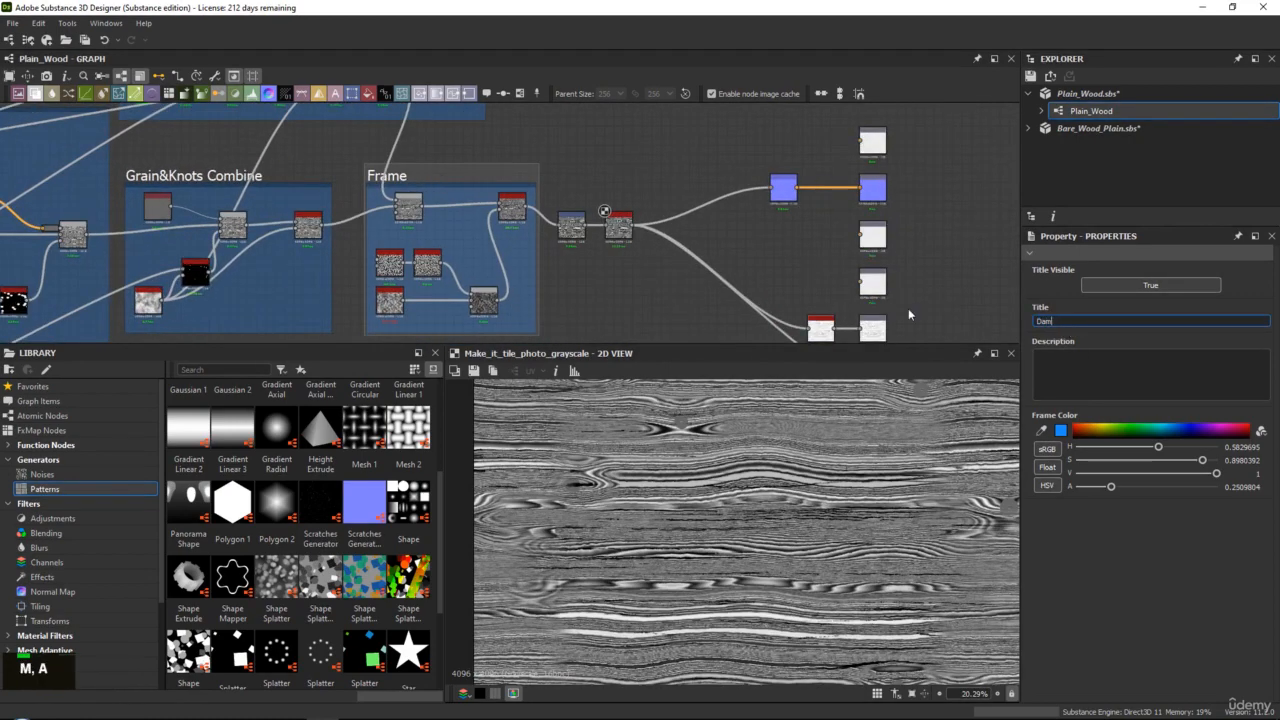
pyautogui.write('age Addon')
pyautogui.press('Return')
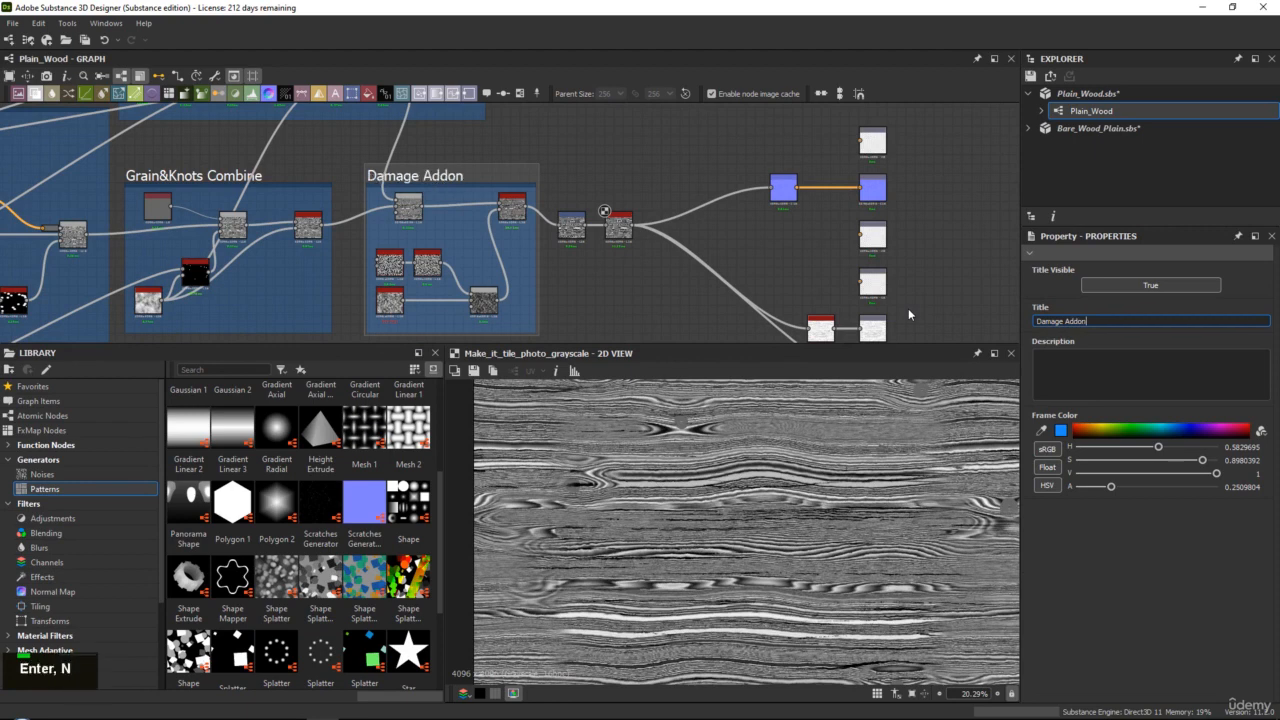
# Step: Frame the Transformation 2D and Make It Tile Photo nodes and title the frame "Scale Correct"
pyautogui.rightClick(614, 174)
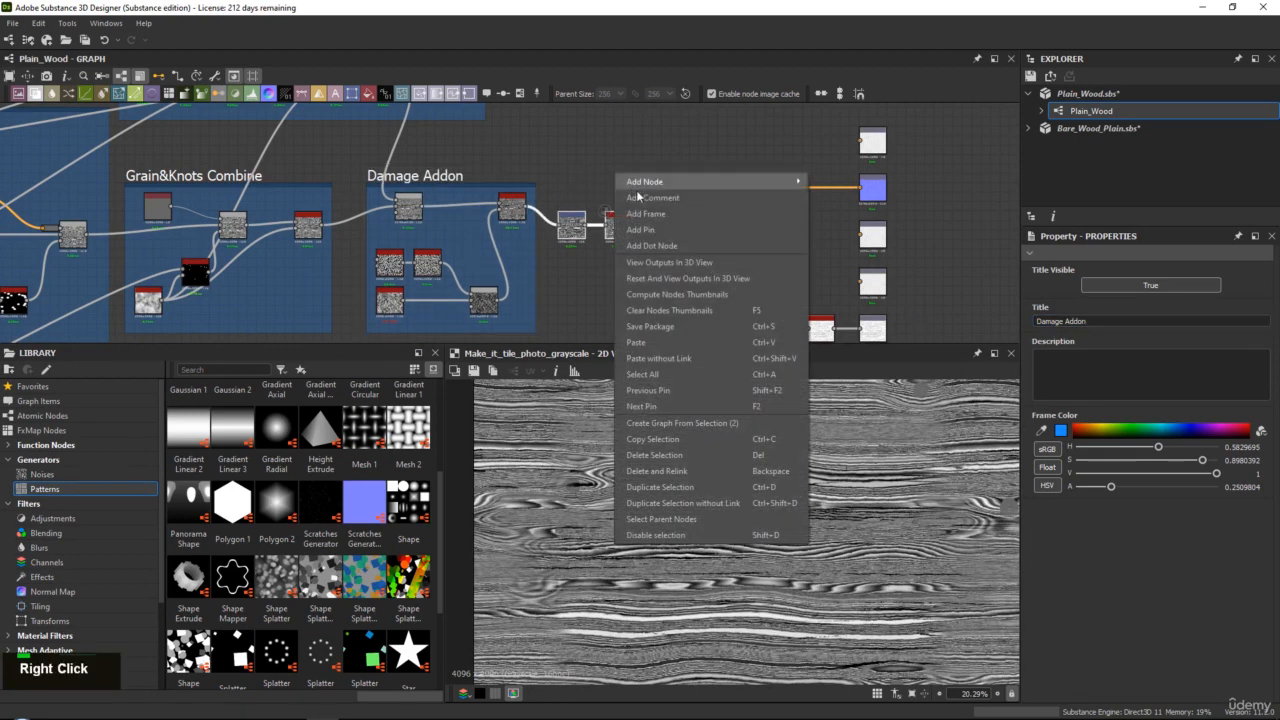
pyautogui.click(648, 214)
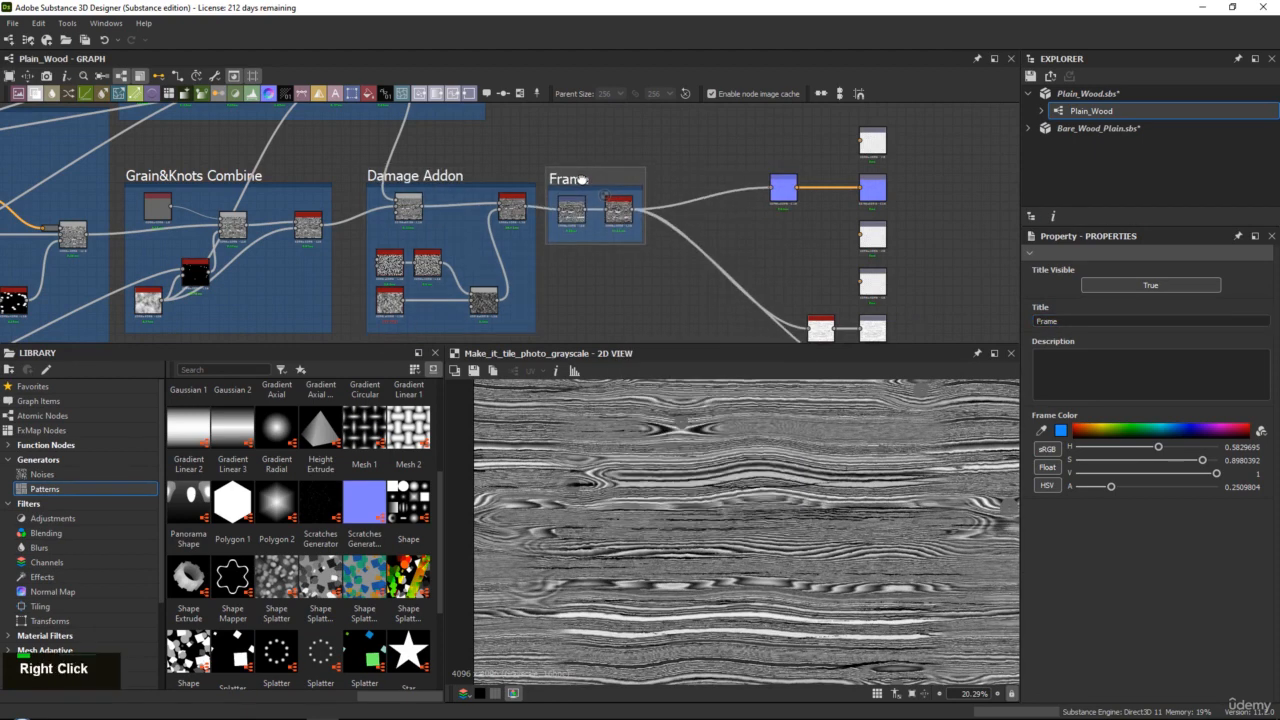
pyautogui.click(1079, 320)
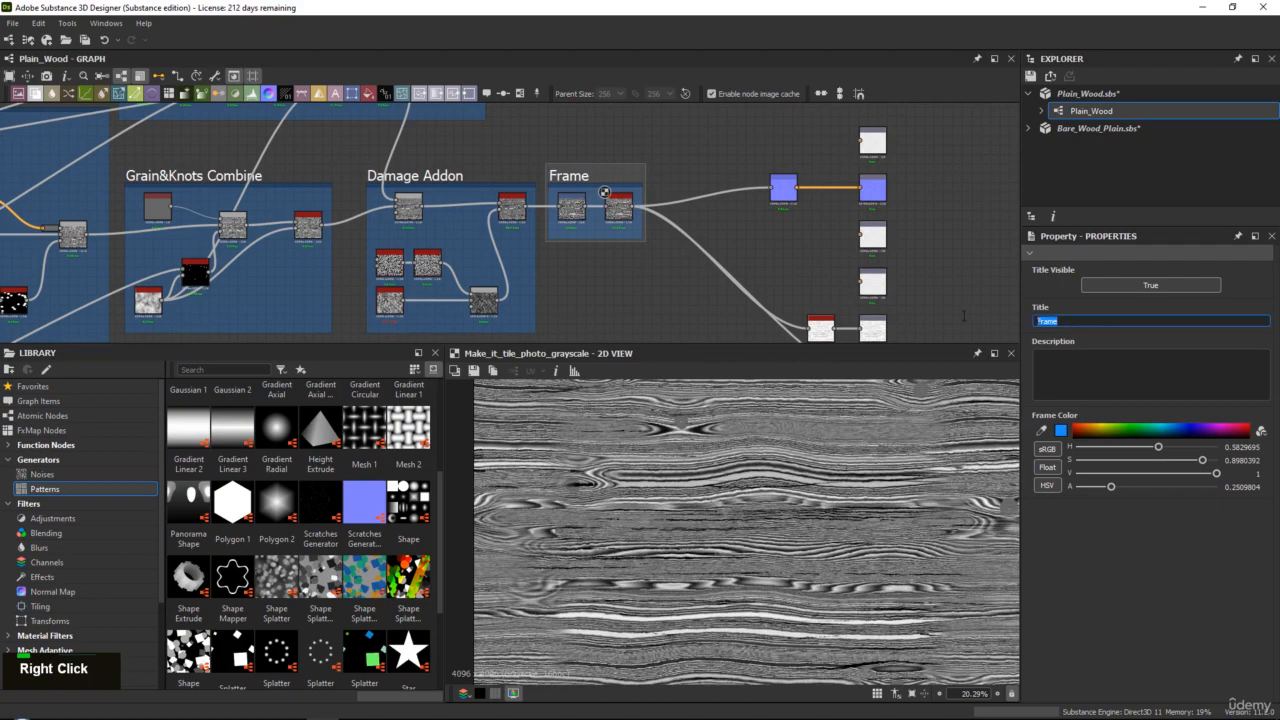
pyautogui.write('Scale Co')
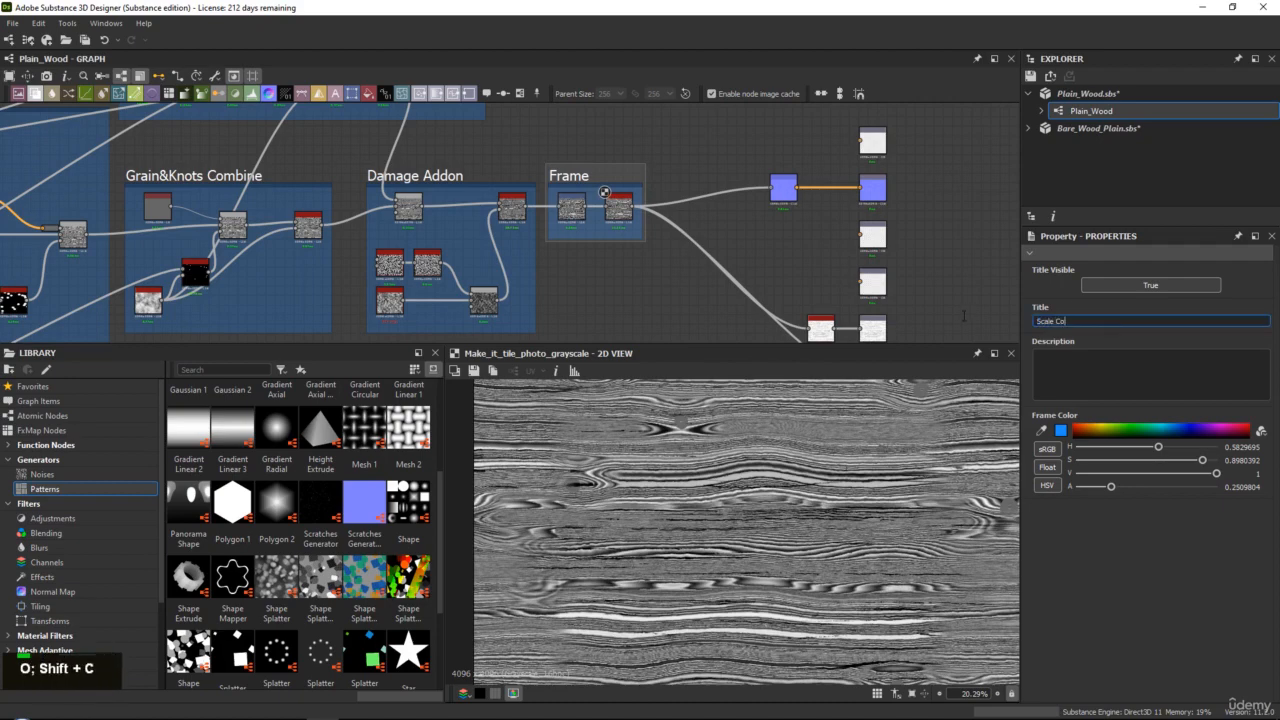
pyautogui.write('rrect')
pyautogui.press('Return')
# Step: Frame all the output nodes together with the nodes feeding them directly and title the frame "Outputs"
pyautogui.scroll(-4, 790, 244)
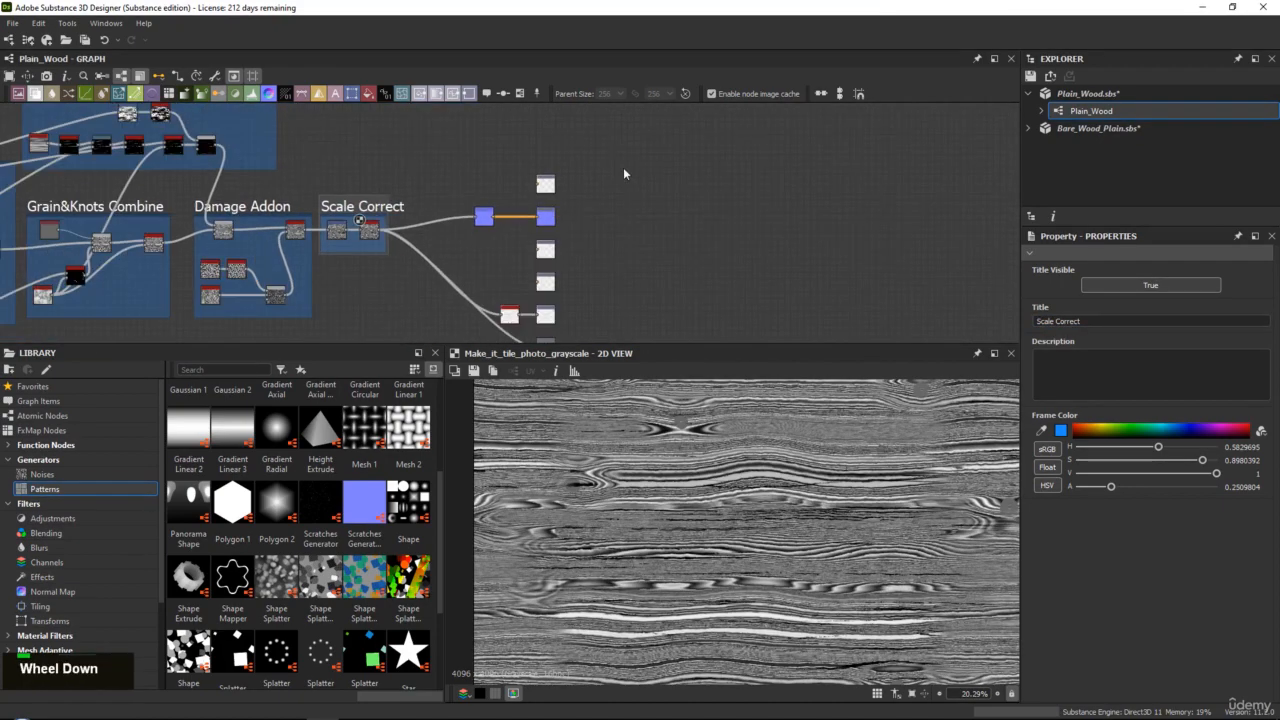
pyautogui.rightClick(611, 242)
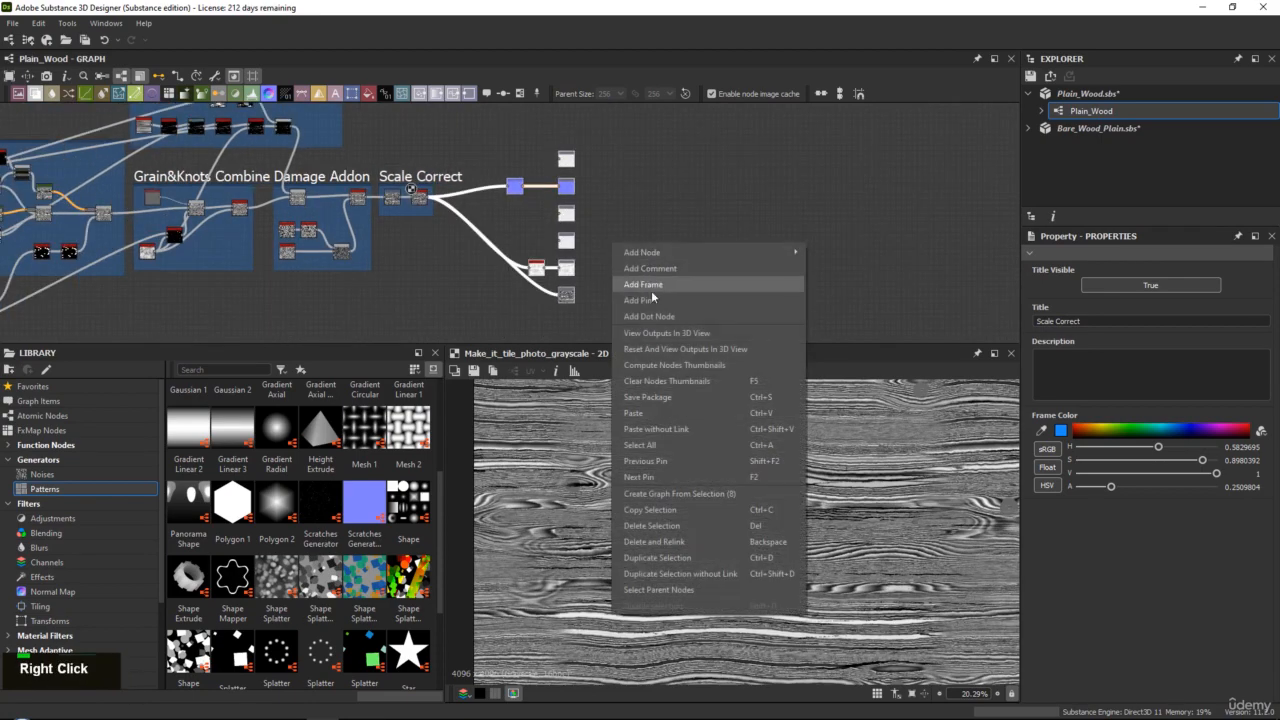
pyautogui.click(651, 290)
pyautogui.moveTo(1067, 321); pyautogui.dragTo(951, 312)
pyautogui.write('Outputs')
pyautogui.press('Return')
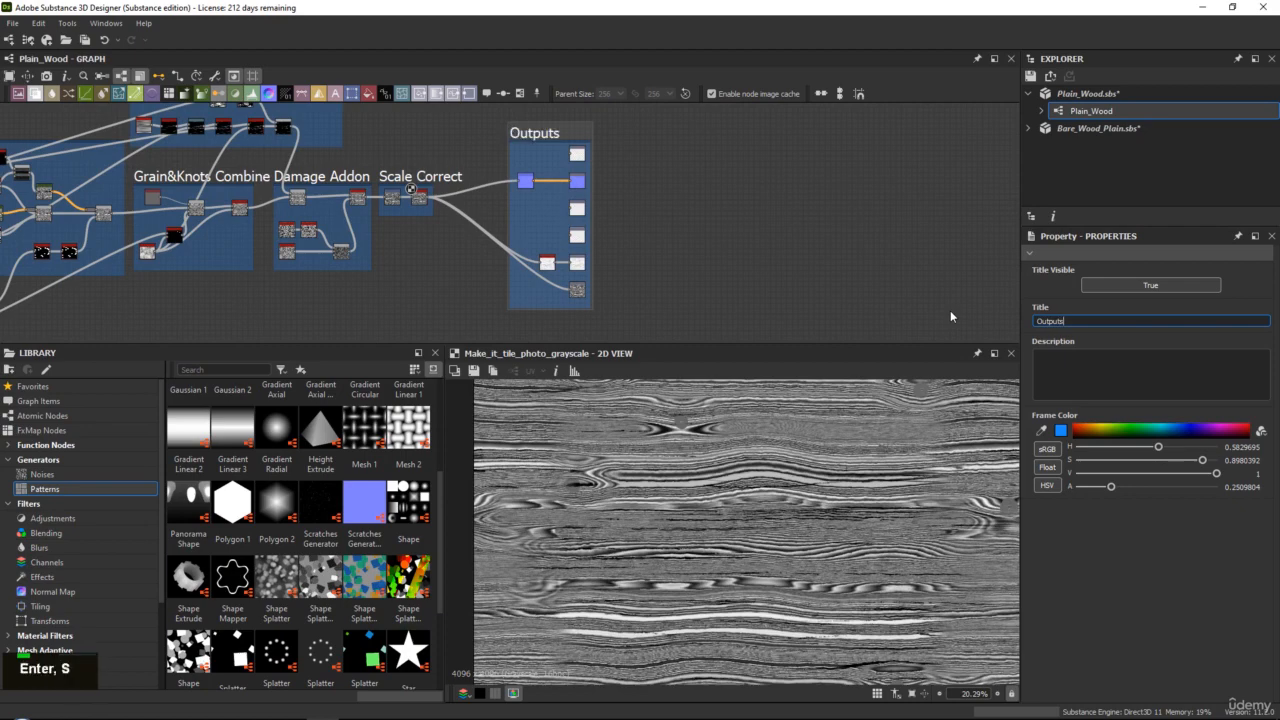
# Step: Save the Plain_Wood.sbs package and look over the framed graph
pyautogui.click(1118, 95)
pyautogui.rightClick(1117, 93)
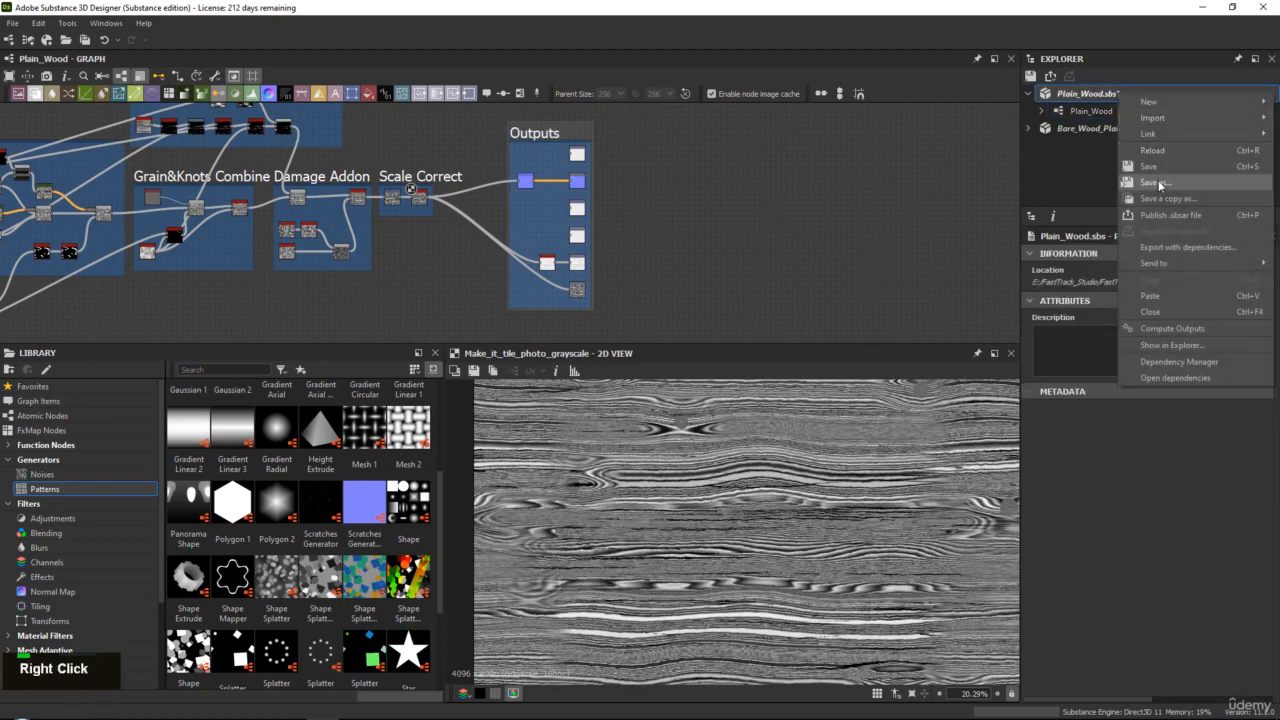
pyautogui.click(1148, 168)
pyautogui.moveTo(539, 126); pyautogui.dragTo(634, 165, button='middle')
pyautogui.scroll(-2, 648, 197)
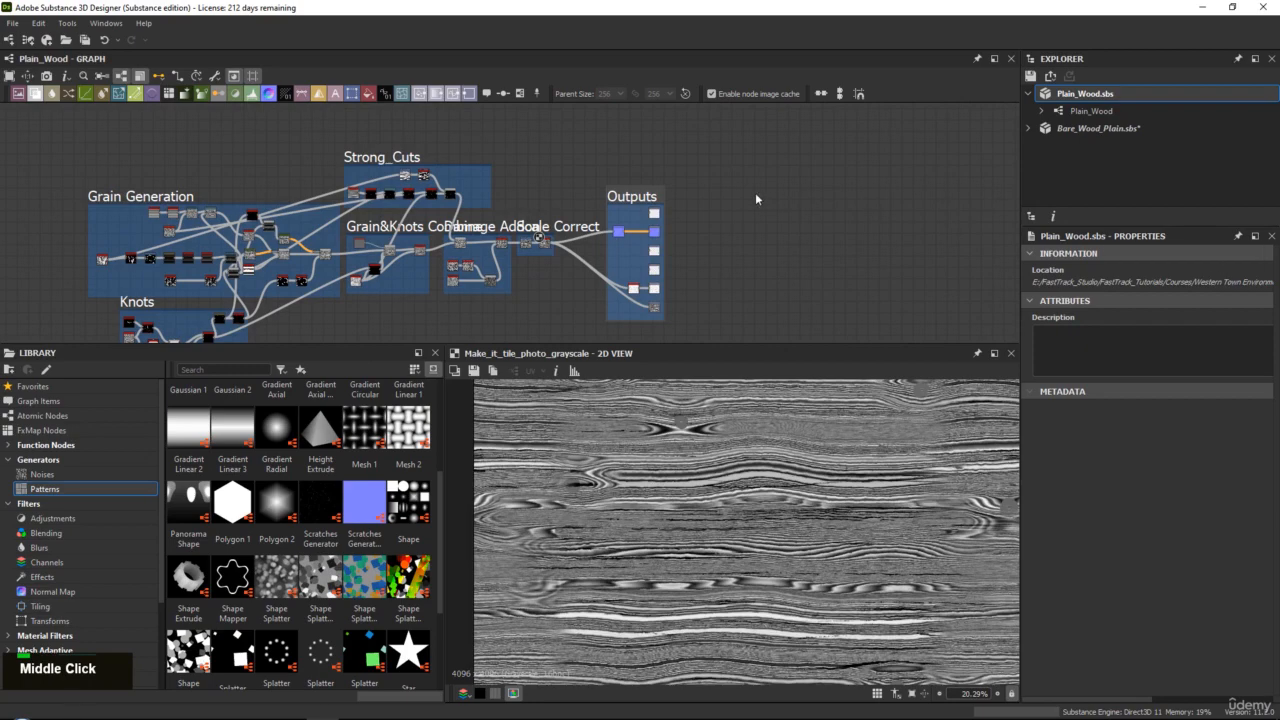
pyautogui.scroll(2, 644, 191)
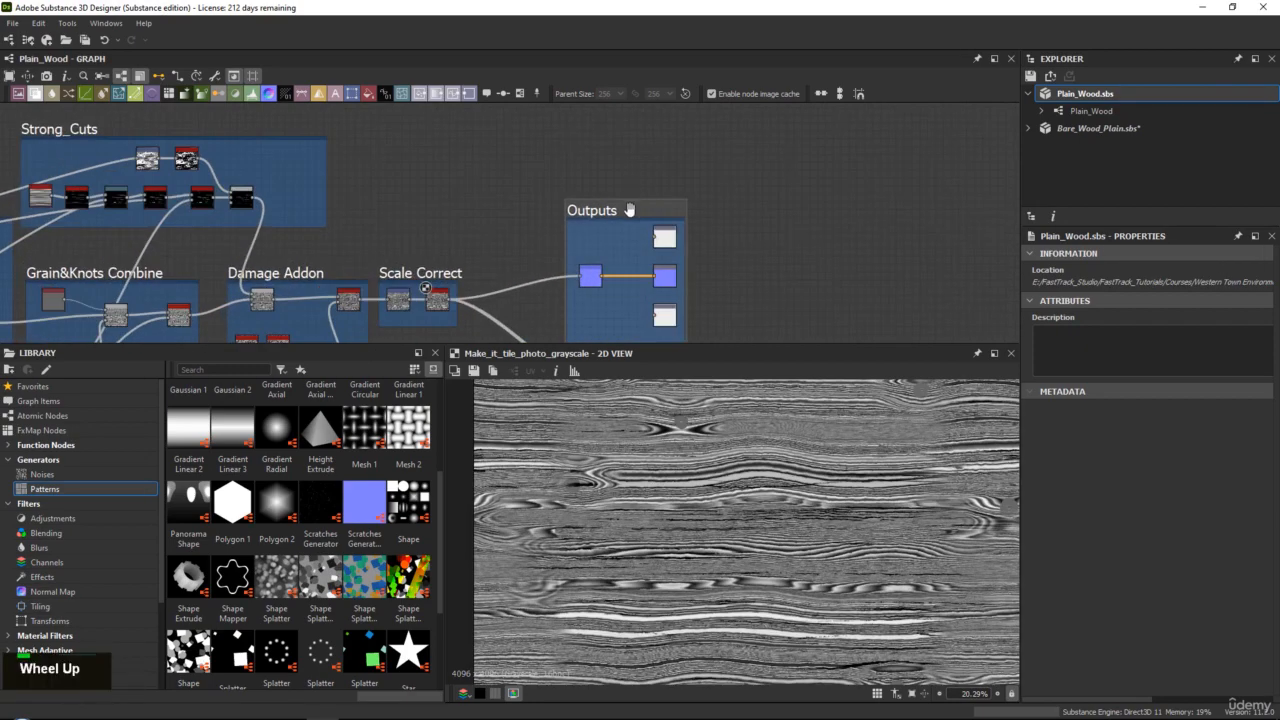
pyautogui.moveTo(629, 209); pyautogui.dragTo(499, 164, button='middle')
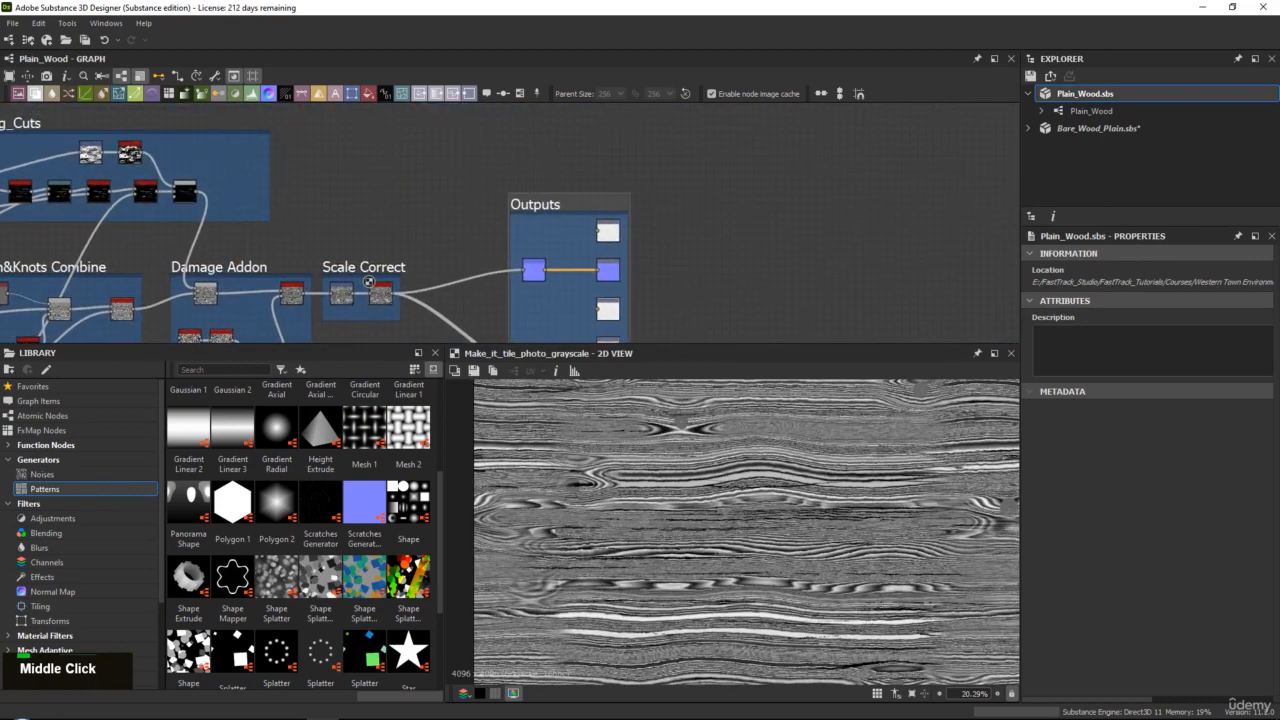